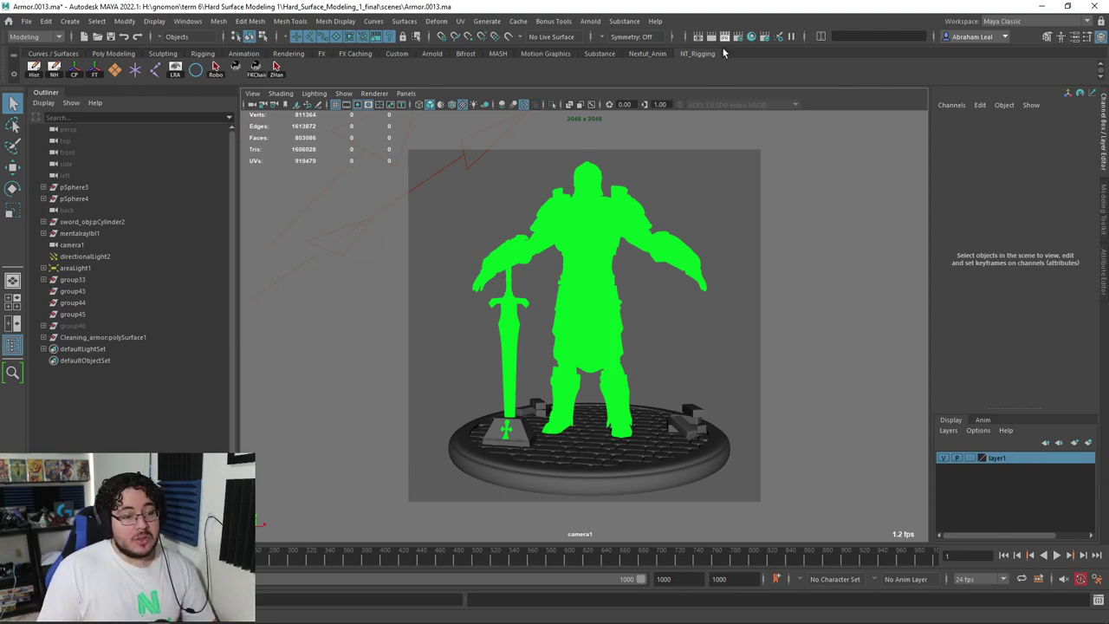
Step: Switch to the file browser to view the project's scenes folder, and minimize it to return to Maya
key(alt+Tab)
key(alt+Tab)
drag(414, 119, 395, 70)
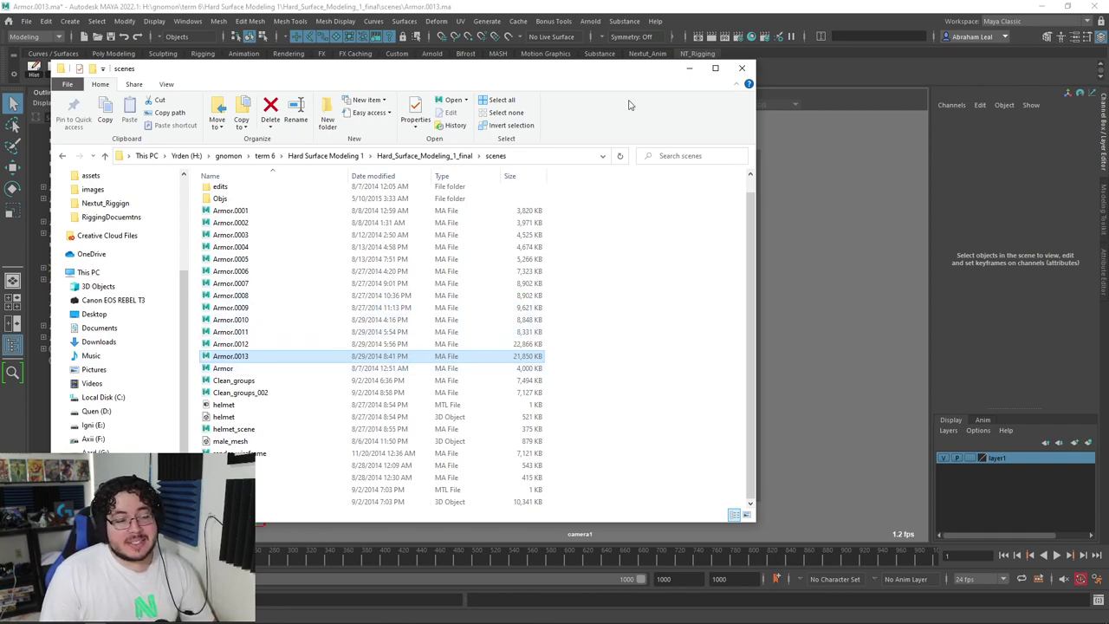
click(688, 67)
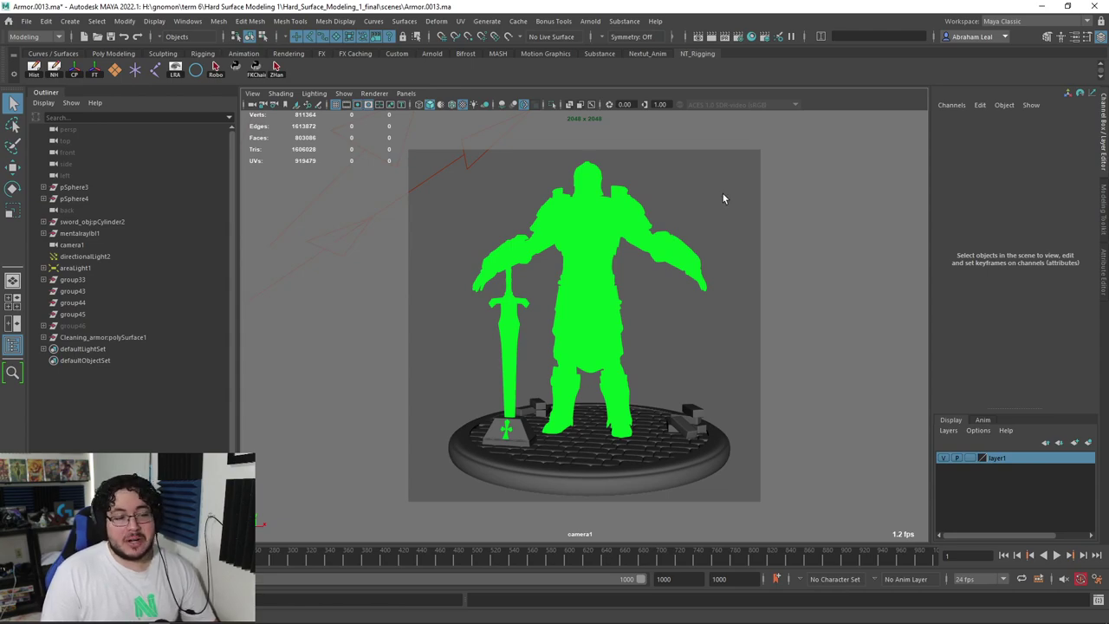
Step: Select everything shown in the camera view, assign an existing material to it all, and clear the selection
drag(743, 166, 438, 502)
right_click(605, 200)
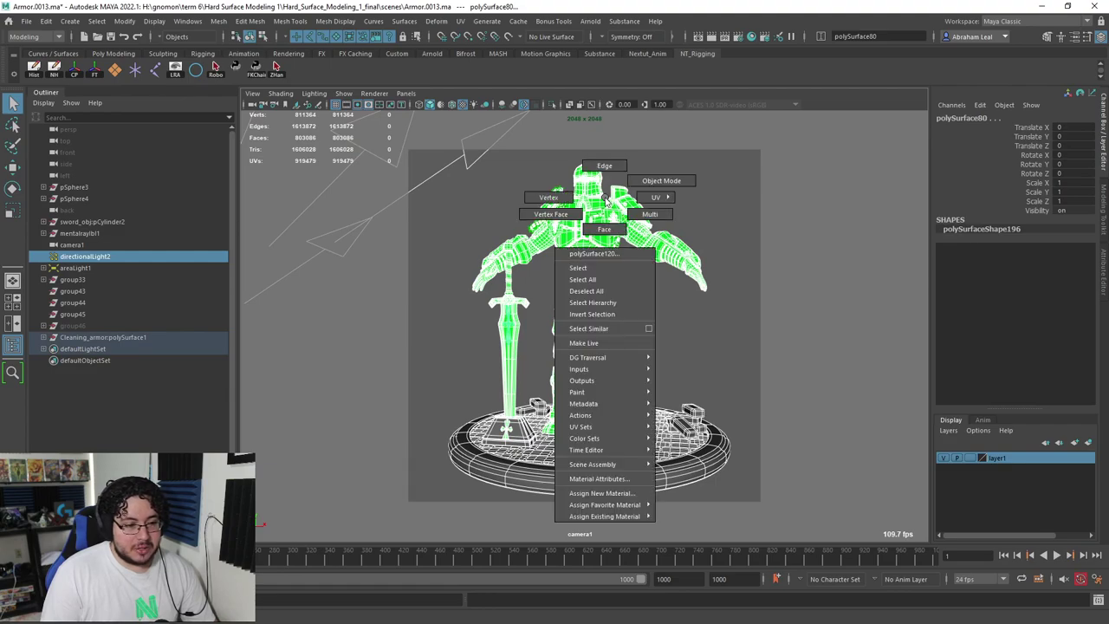
mouse_move(624, 515)
click(686, 530)
click(706, 329)
Step: Switch to the perspective view and examine the knight's armor up close from different angles
key(space)
drag(697, 338, 675, 314)
alt+right_drag(675, 316, 715, 413)
alt+drag(629, 320, 661, 314)
alt+right_drag(660, 315, 713, 329)
alt+middle_drag(713, 329, 721, 410)
alt+drag(721, 410, 633, 416)
alt+right_drag(633, 415, 616, 399)
alt+drag(615, 398, 663, 334)
Step: In the file browser, view the arch_templar_by_thevampiredio concept image from the project's sourceimages folder, and close it
key(alt+Tab)
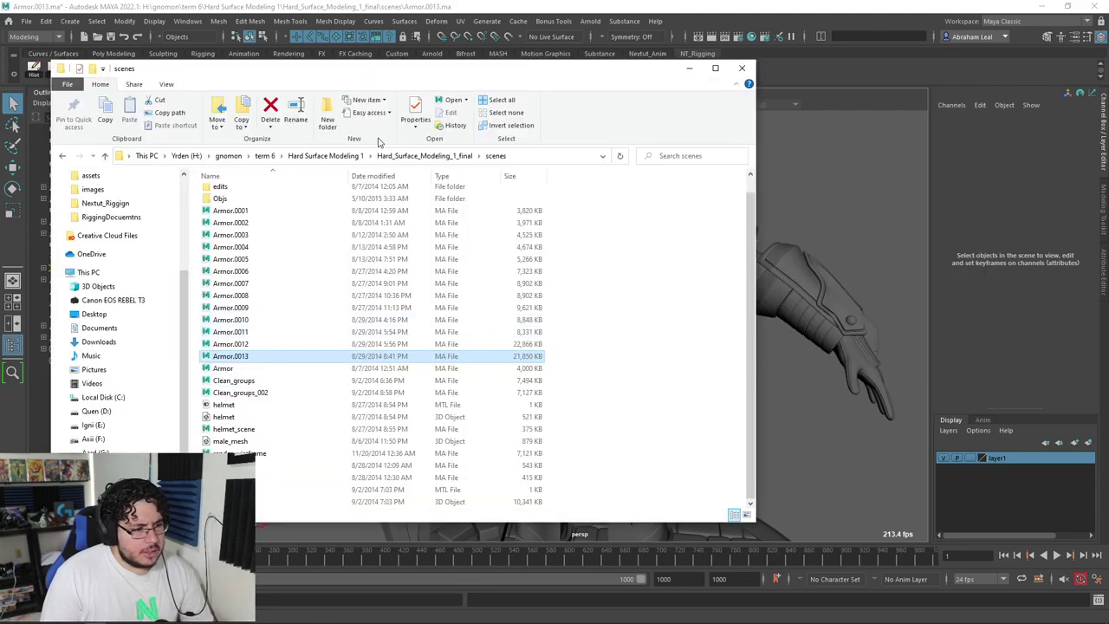
click(424, 156)
double_click(252, 326)
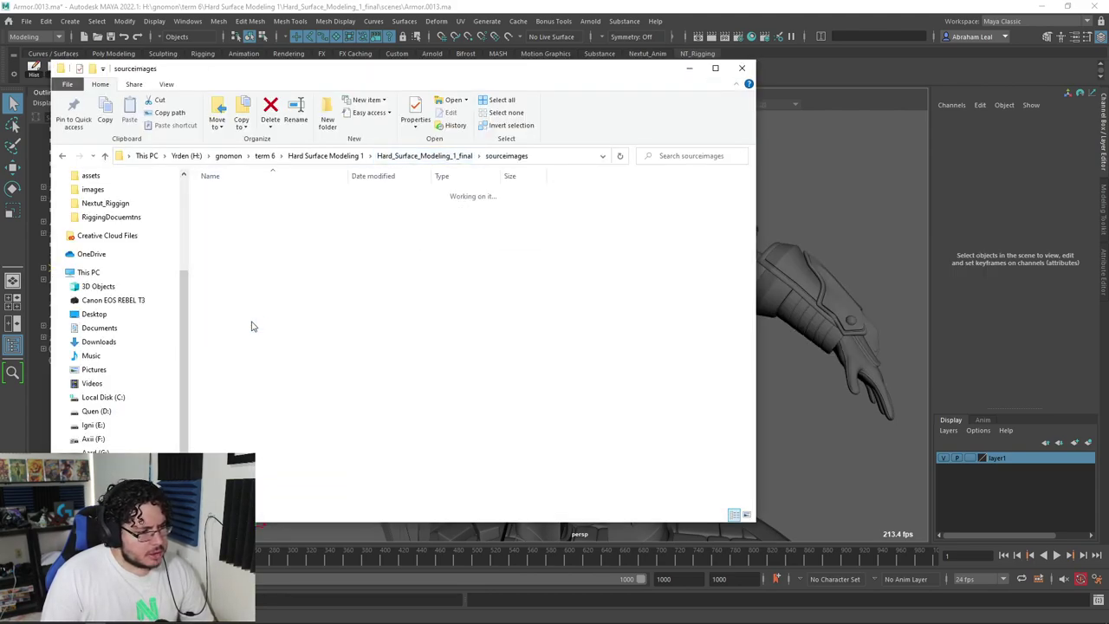
double_click(539, 283)
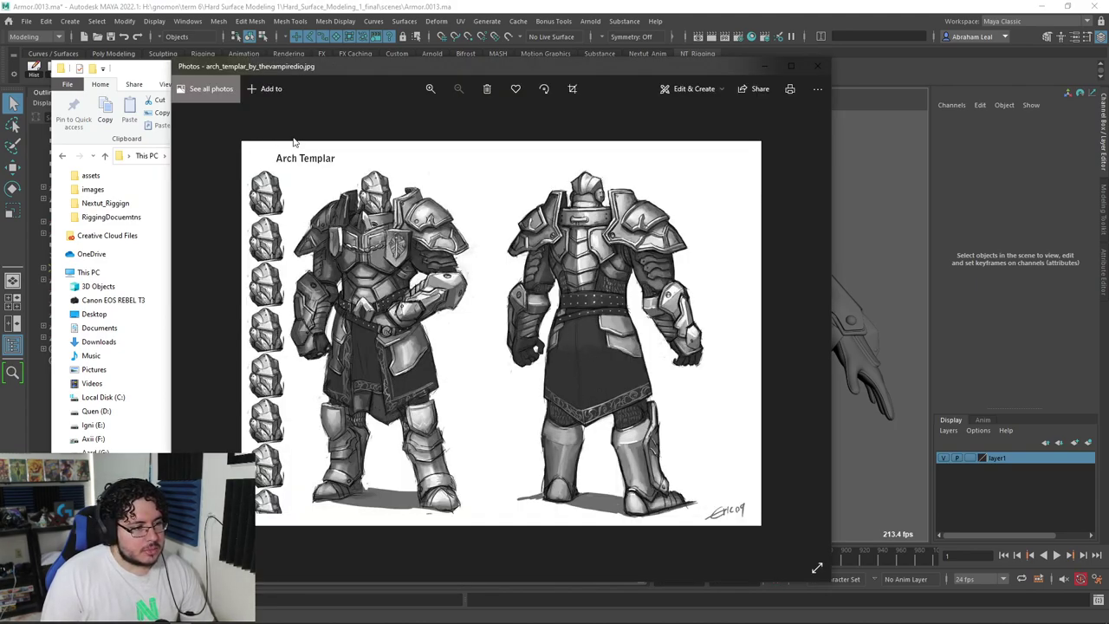
drag(325, 67, 421, 64)
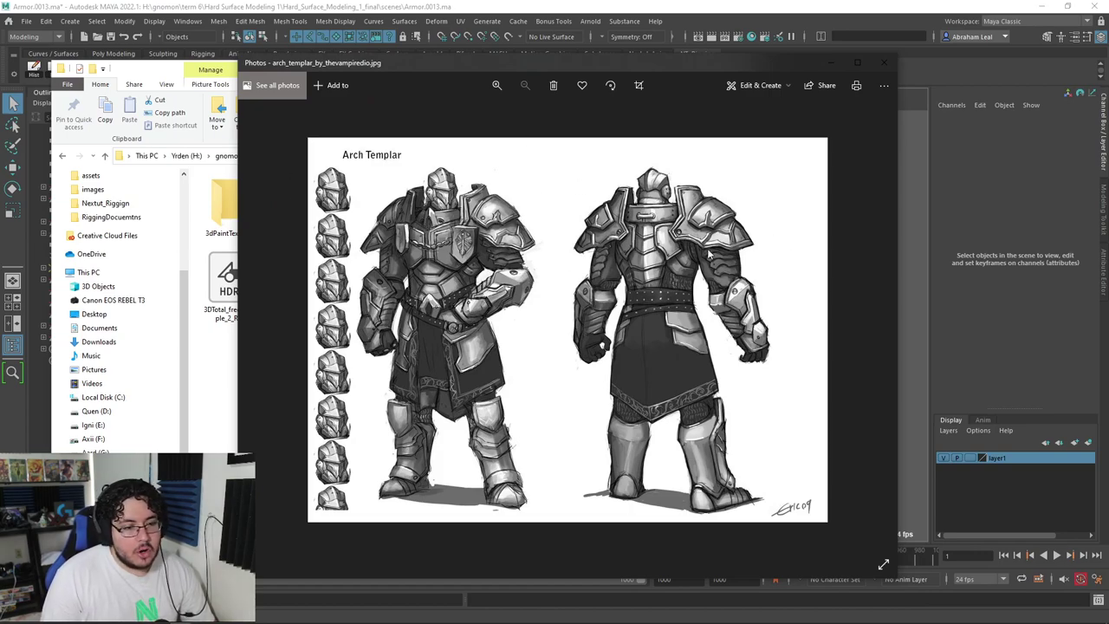
drag(559, 63, 506, 50)
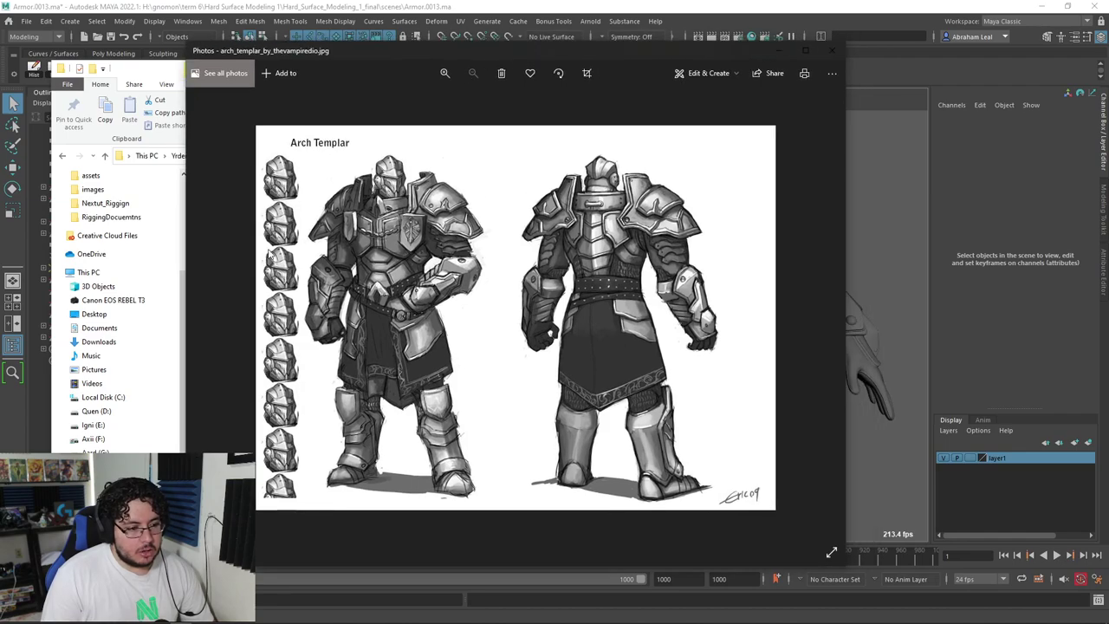
click(831, 50)
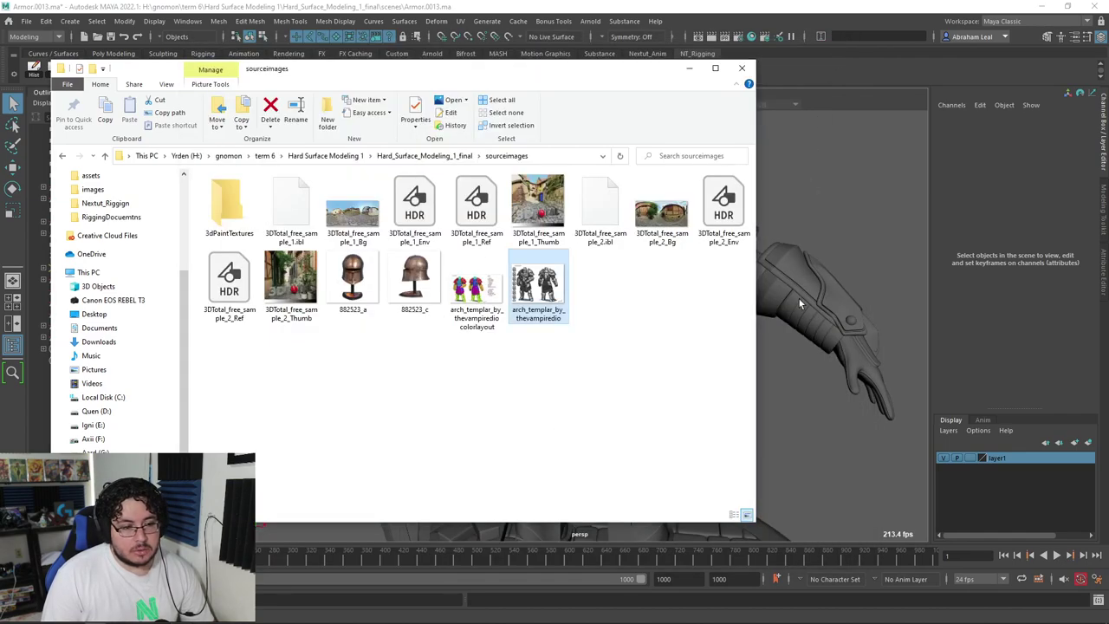
Step: Return to the Maya scene and examine the knight's helmet, selecting its front faceplate
click(810, 282)
alt+drag(763, 283, 661, 263)
alt+middle_drag(661, 262, 660, 440)
alt+right_drag(660, 440, 780, 460)
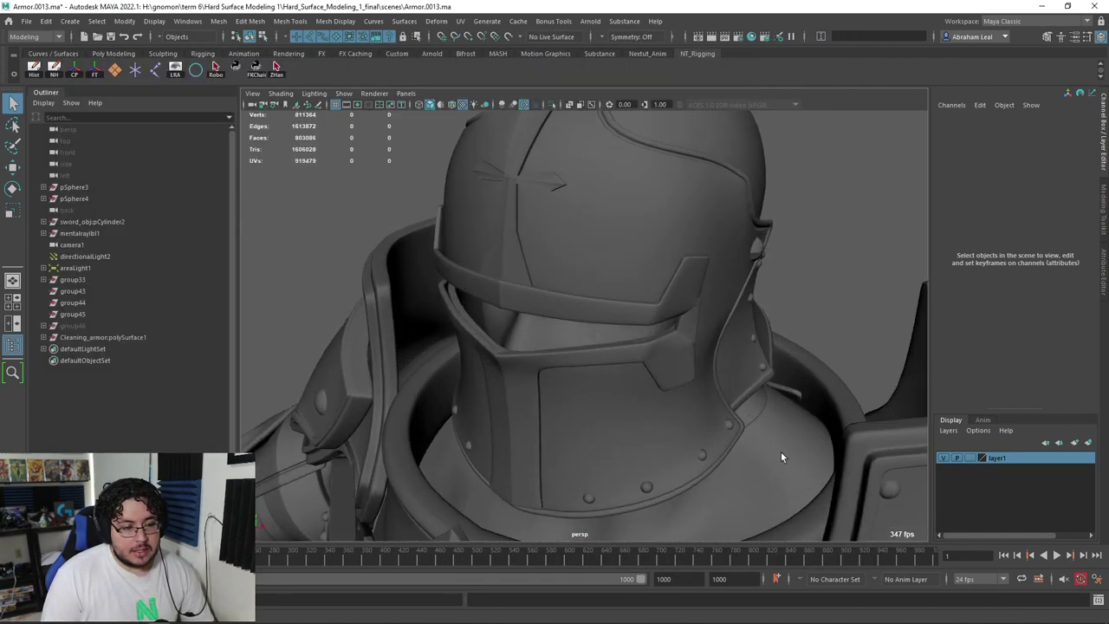
click(581, 256)
alt+right_drag(604, 293, 554, 333)
alt+drag(554, 333, 658, 323)
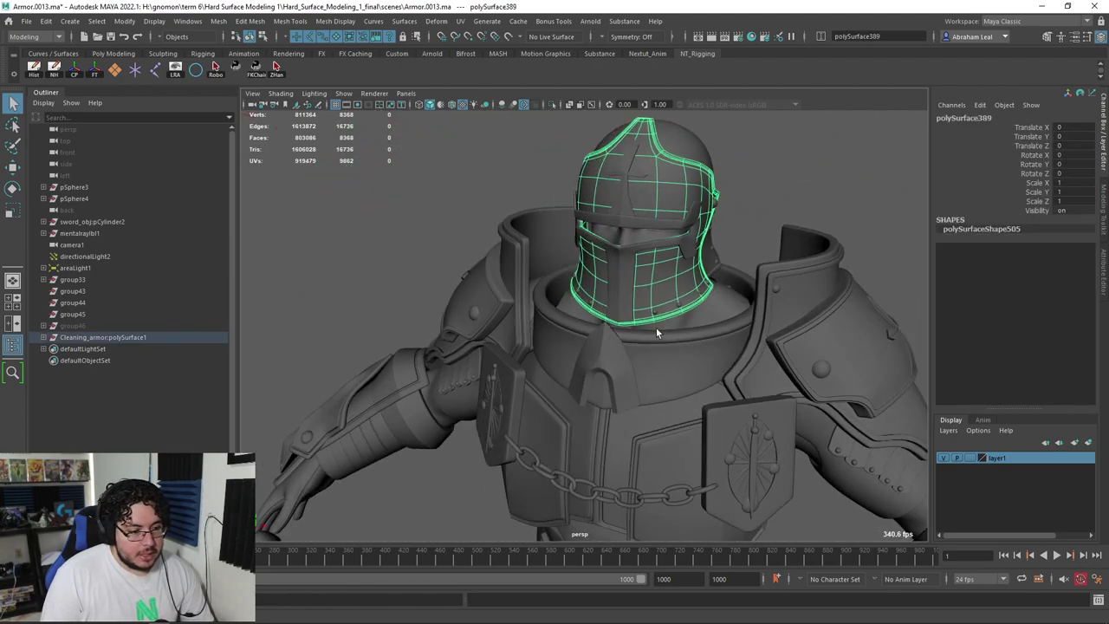
Step: View the arch_templar_by_thevampiredio concept image again, and close both the image and the file browser
key(alt+Tab)
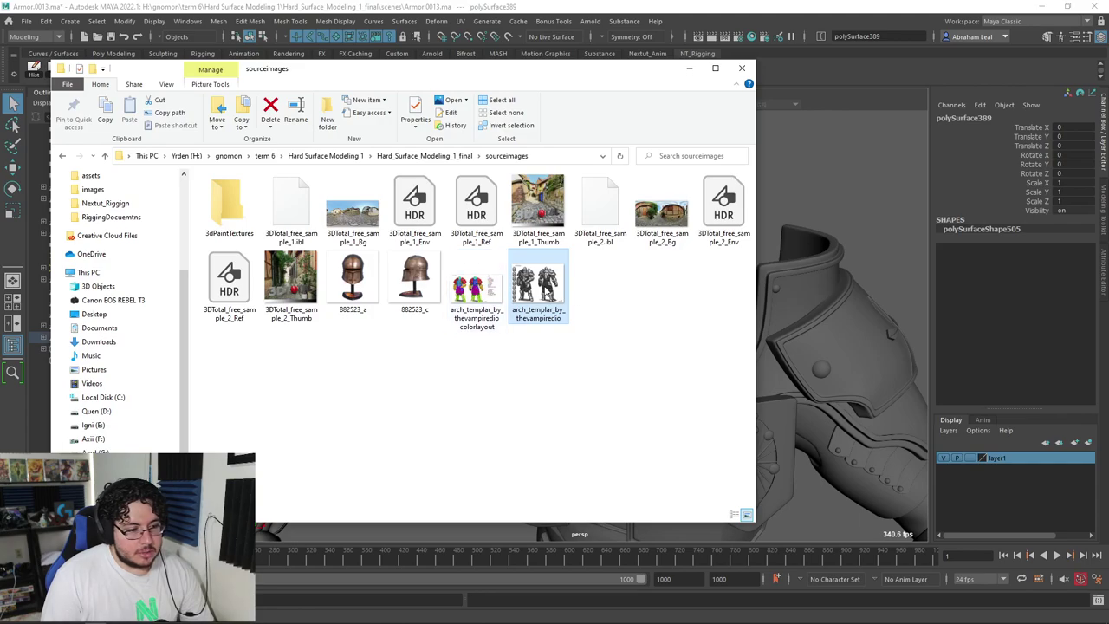
double_click(547, 292)
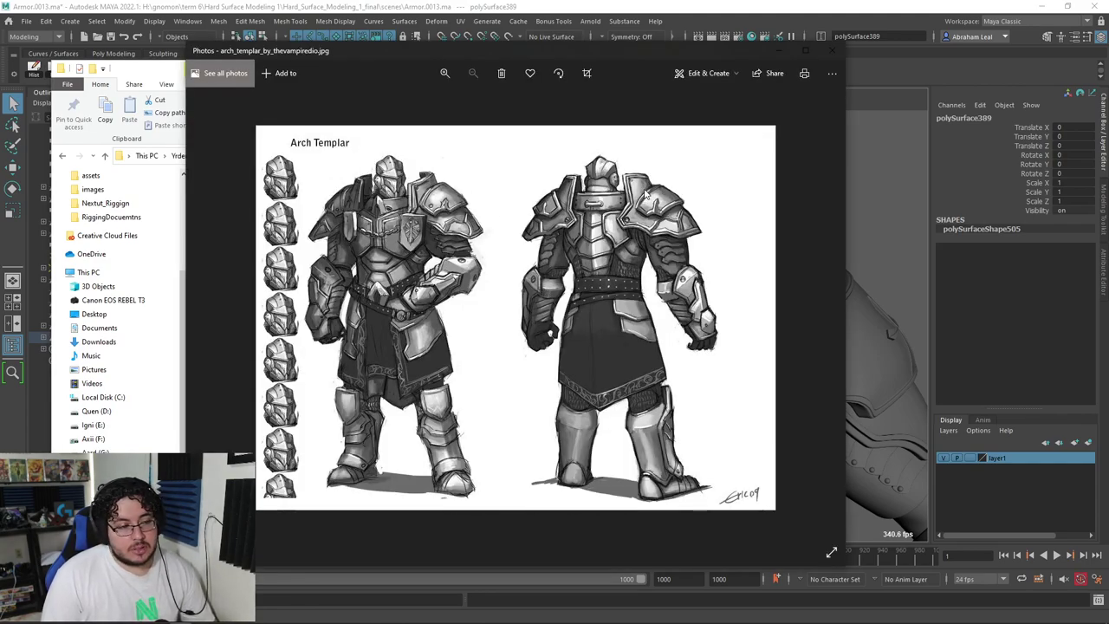
click(830, 49)
click(742, 69)
Step: Select all of the helmet pieces, removing the neighbouring armor parts from the selection
alt+drag(716, 192, 614, 211)
alt+drag(736, 208, 531, 237)
ctrl+click(569, 222)
mouse_move(727, 278)
alt+mouse_down()
mouse_move(597, 298)
mouse_move(478, 344)
mouse_move(534, 334)
mouse_move(542, 346)
mouse_move(711, 285)
alt+mouse_up()
ctrl+click(534, 334)
alt+middle_drag(710, 285, 645, 446)
alt+right_drag(645, 446, 690, 495)
alt+drag(624, 416, 363, 470)
Step: Turn smooth mesh preview off and back on for the selected helmet pieces, and inspect them from both sides
key(1)
key(3)
alt+right_drag(364, 470, 441, 433)
alt+drag(442, 433, 602, 421)
alt+right_drag(601, 421, 407, 334)
alt+drag(407, 334, 547, 320)
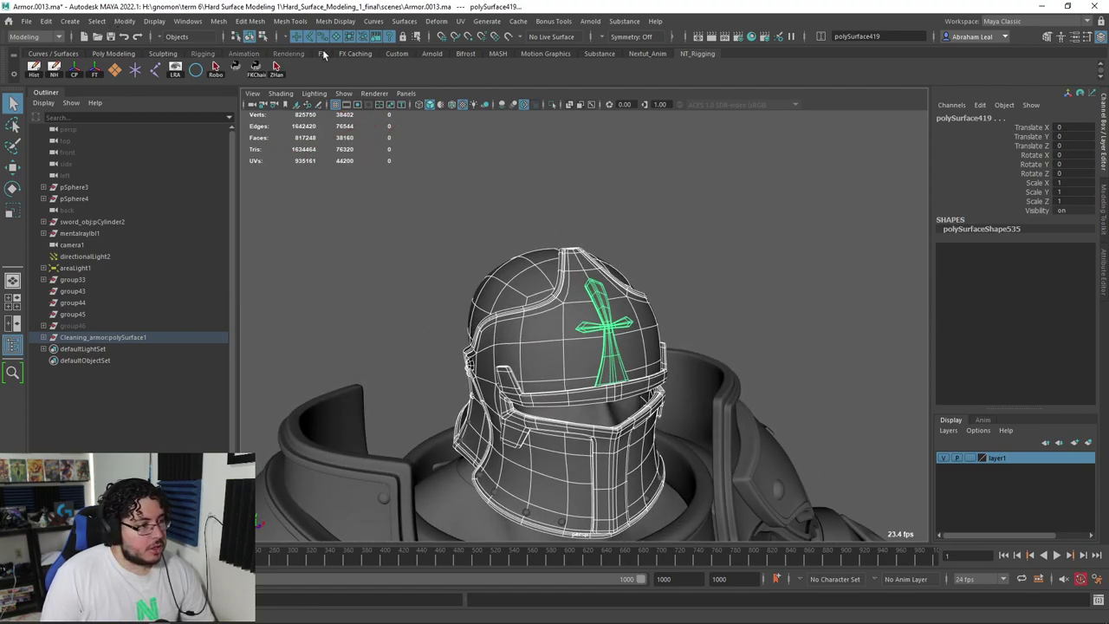
Step: Start exporting only the selected helmet pieces and browse to the 2021/Nextut_Live/assets folder
click(26, 21)
click(110, 188)
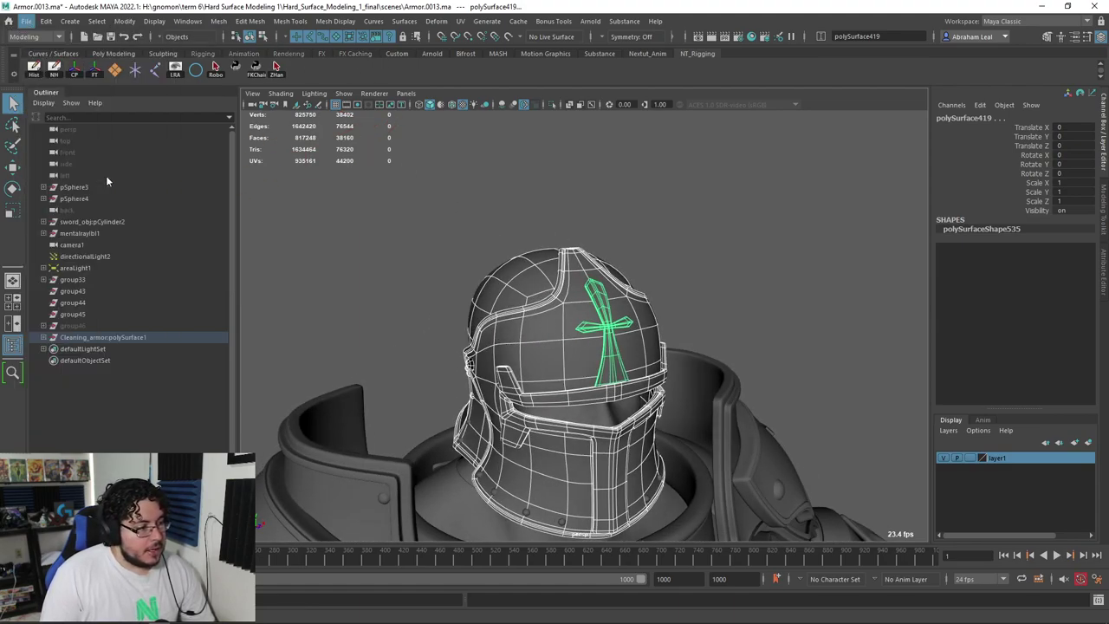
click(222, 194)
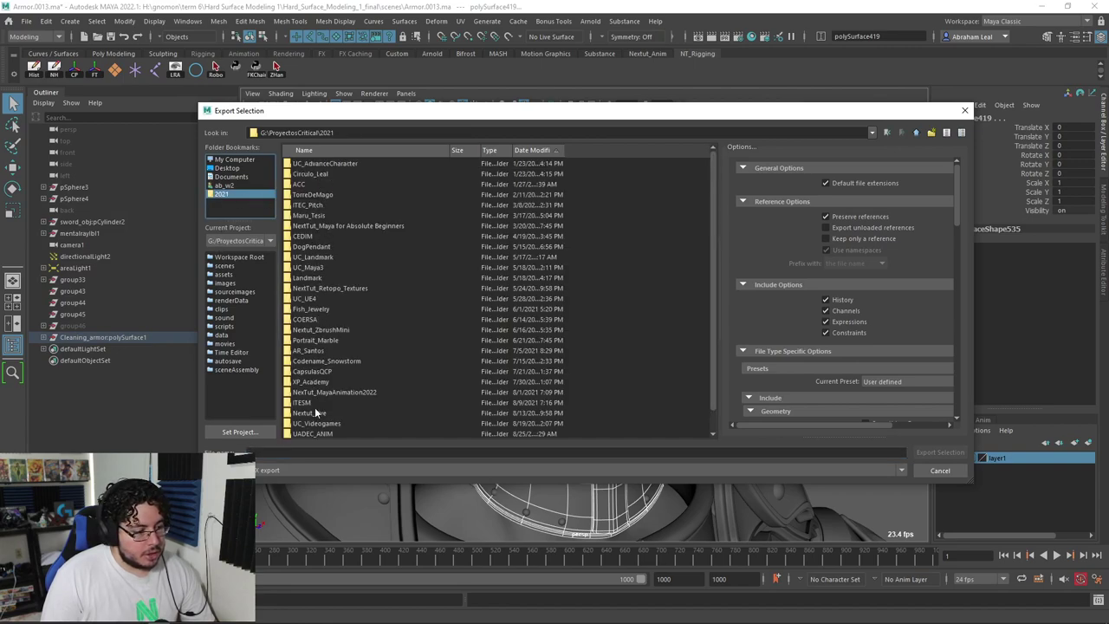
double_click(314, 413)
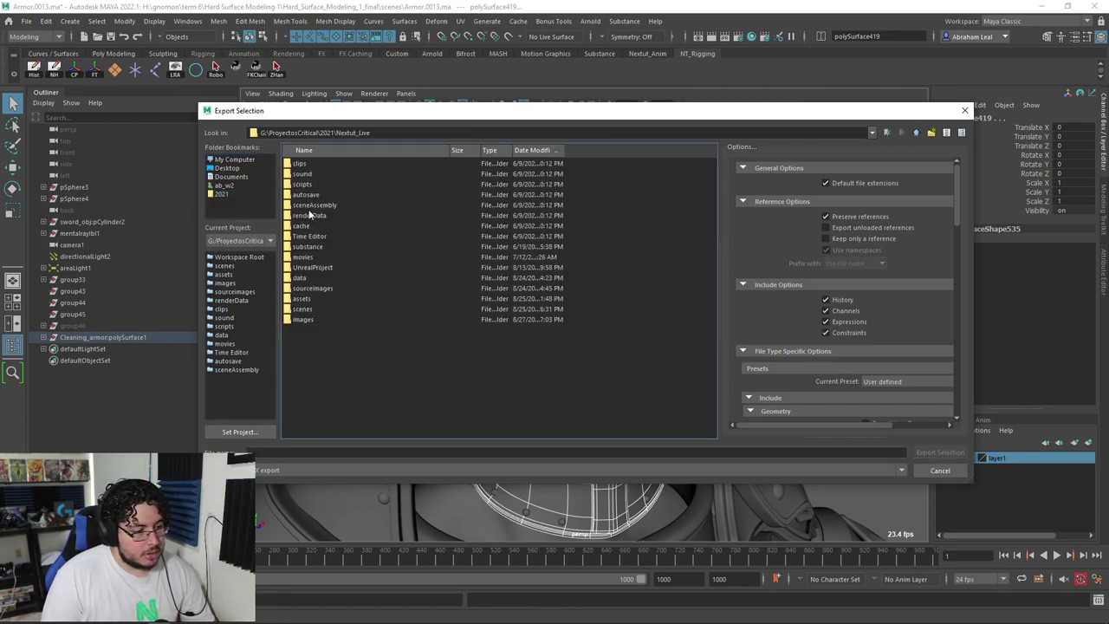
double_click(303, 299)
Step: Create a new folder named Helmet inside the assets folder and open it as the export destination
right_click(324, 283)
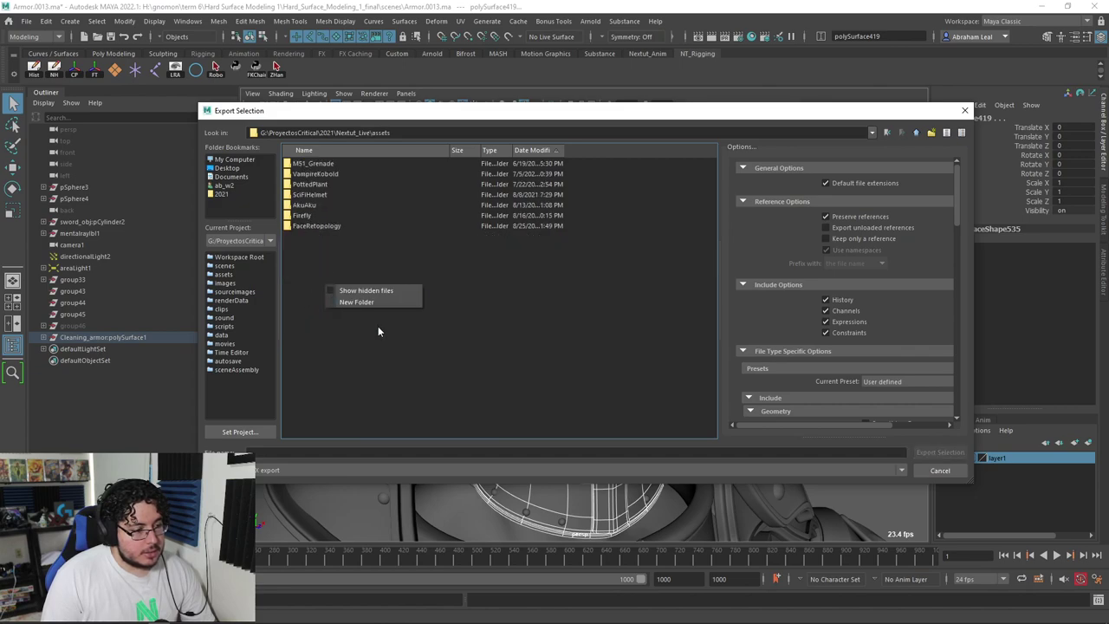
click(378, 302)
text(He)
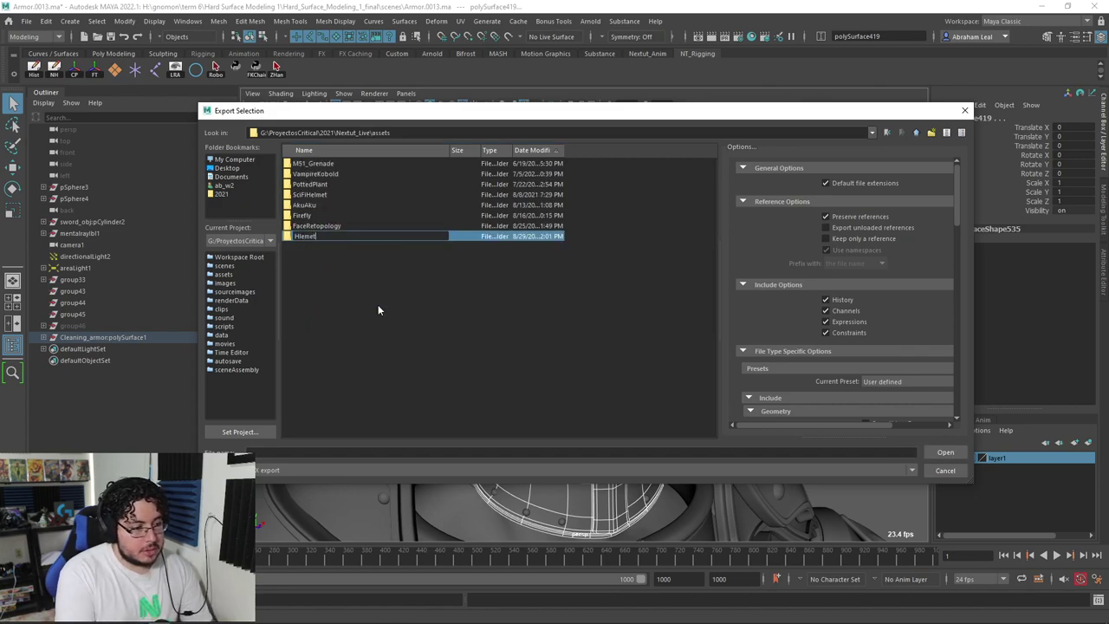
text(lmet)
key(Return)
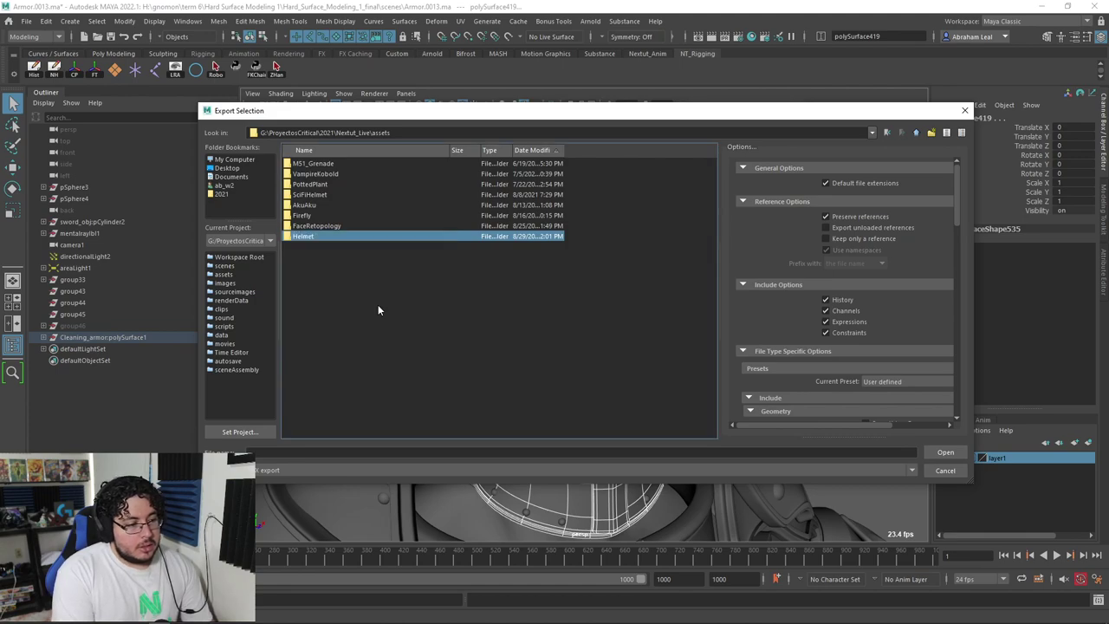
key(Return)
Step: Name the export file Helmet and export the selected pieces as FBX
click(293, 451)
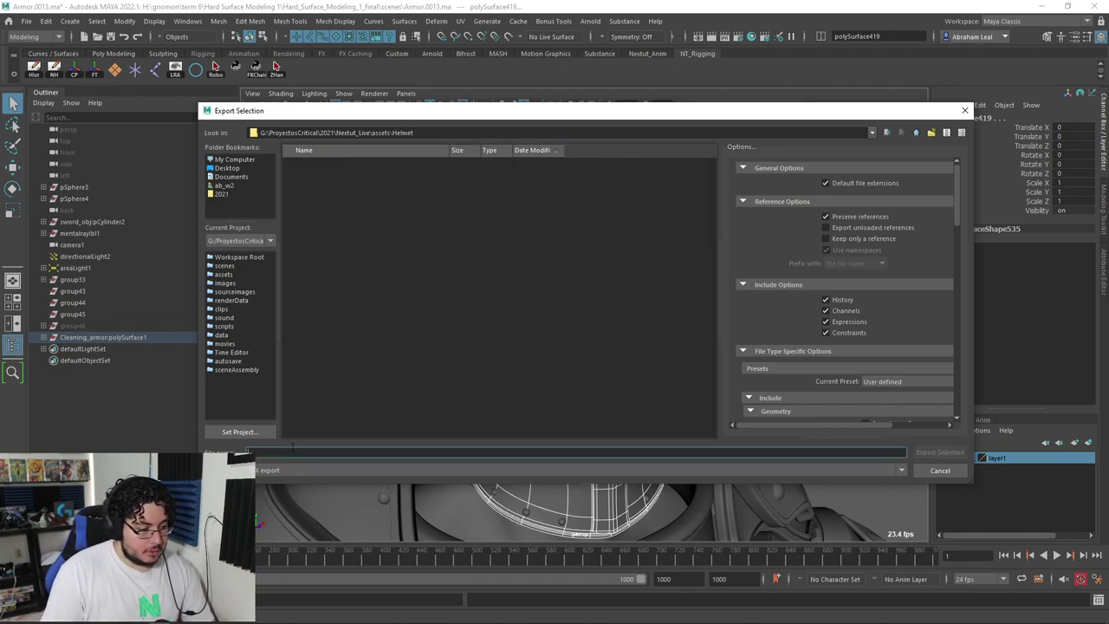
text(He)
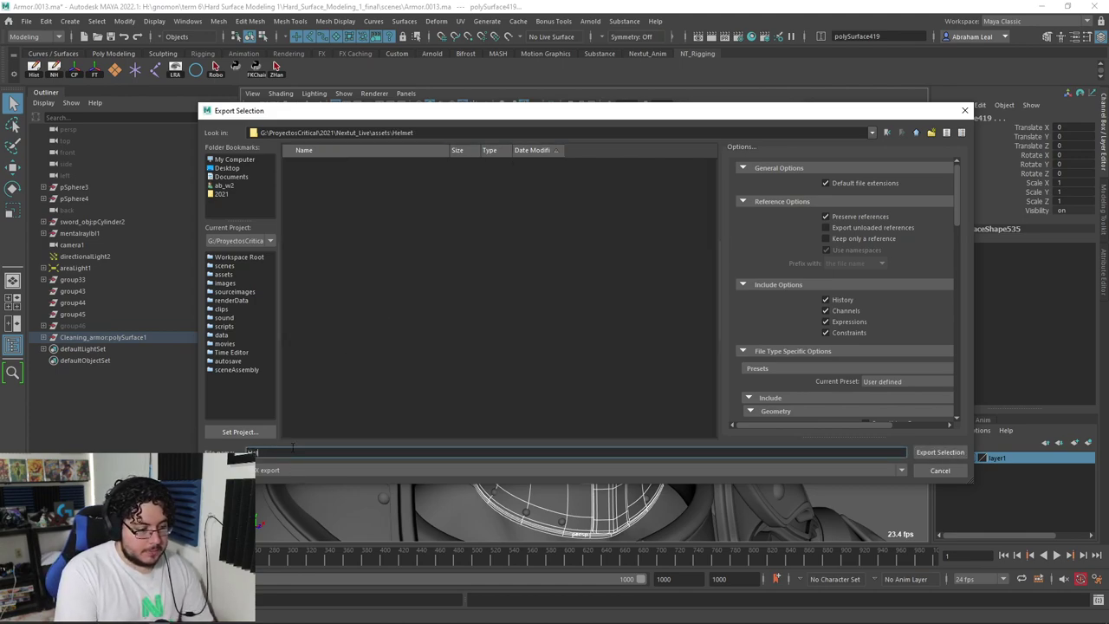
text(lmet)
key(Return)
Step: Start a new scene without saving the armor scene, and import Helmet.fbx from 2021/Nextut_Live/assets/Helmet
click(83, 37)
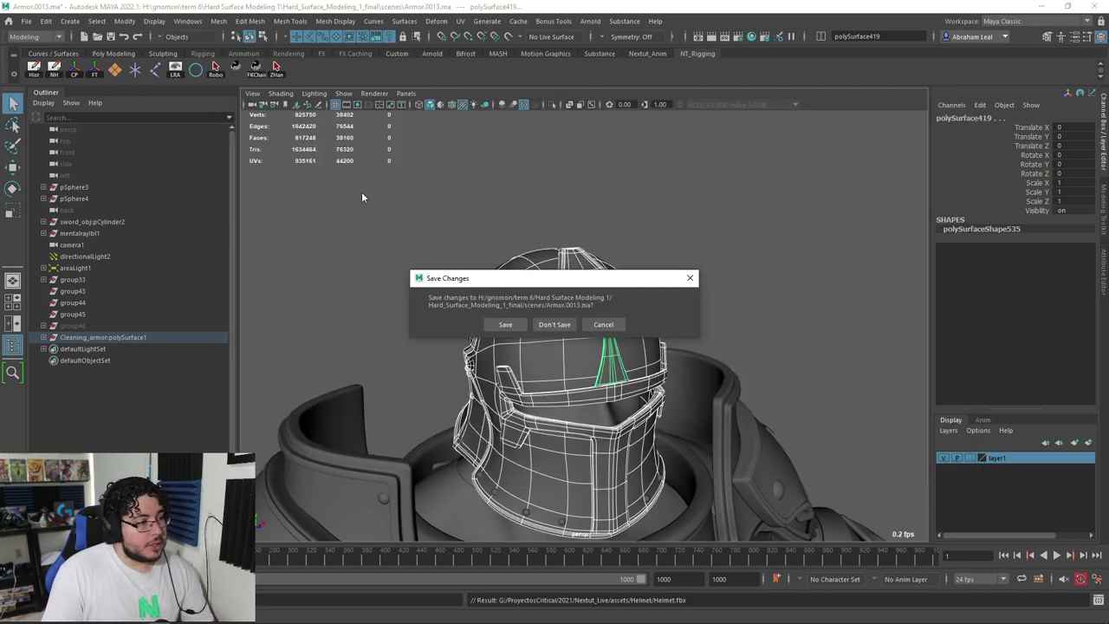
click(555, 324)
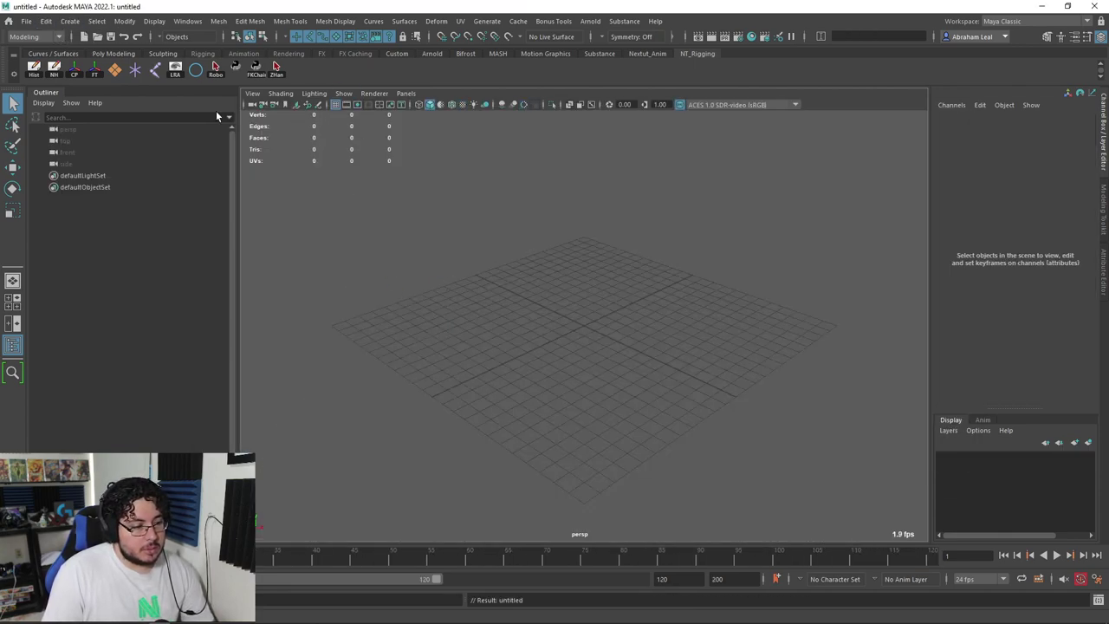
click(27, 21)
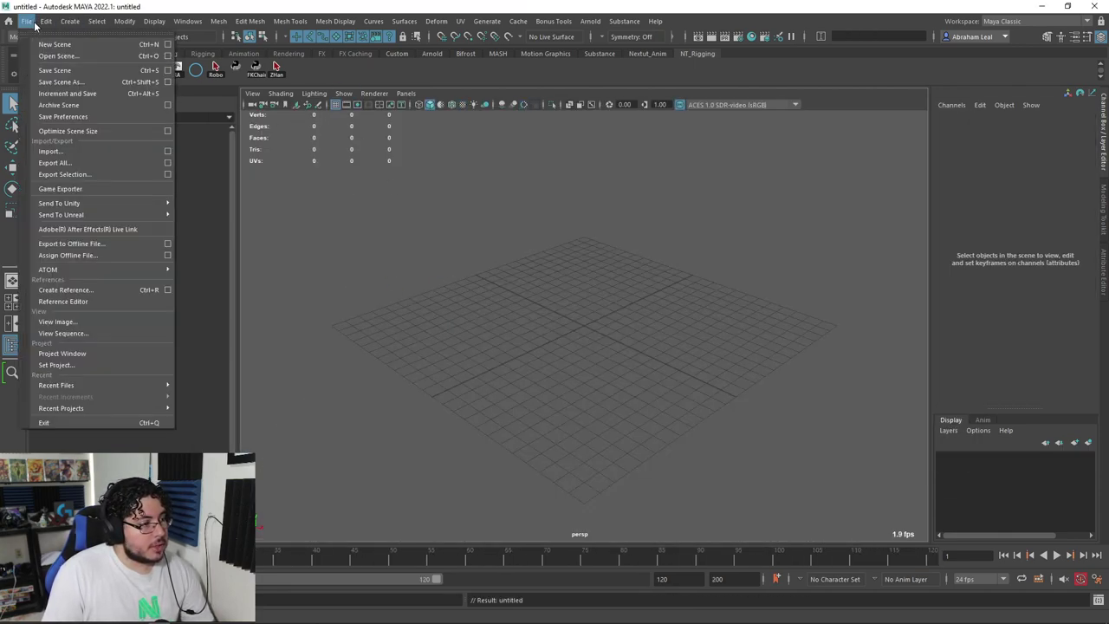
click(85, 151)
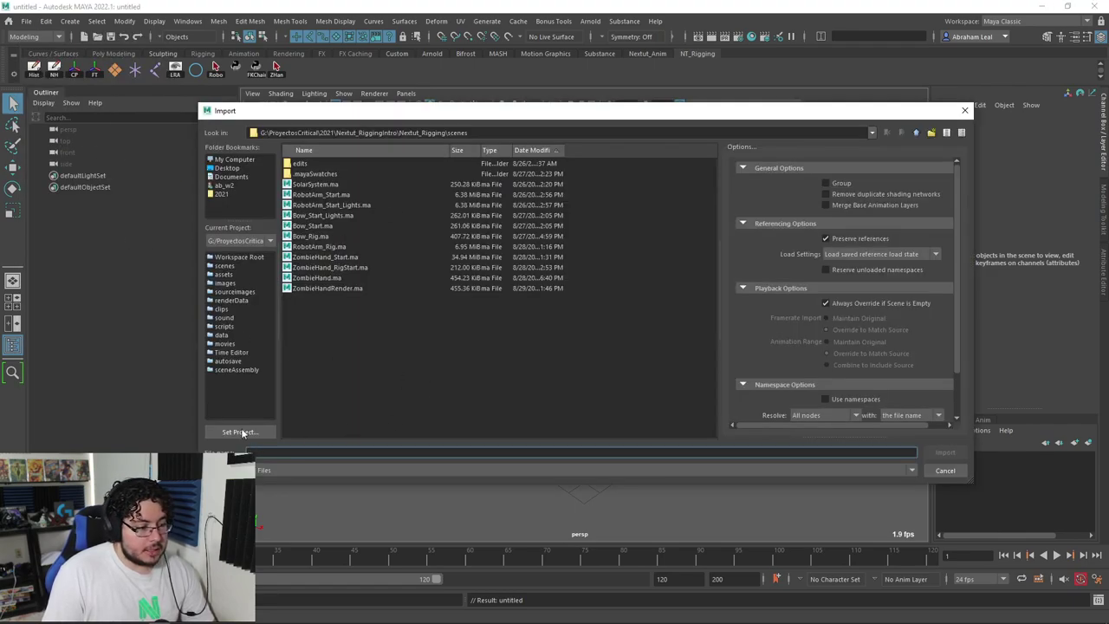
click(916, 133)
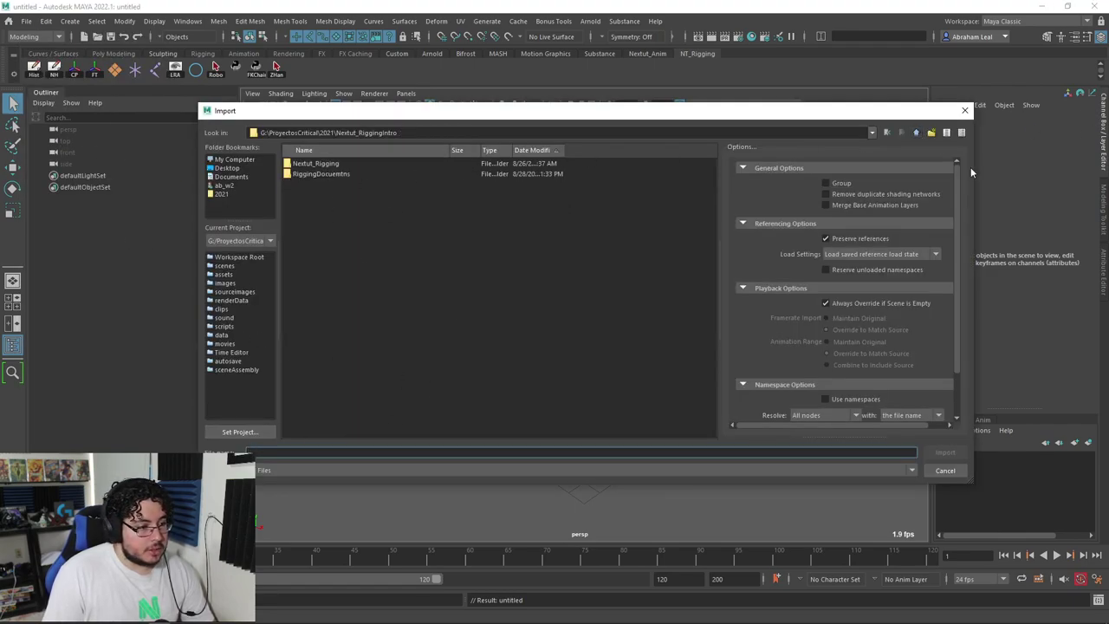
click(915, 134)
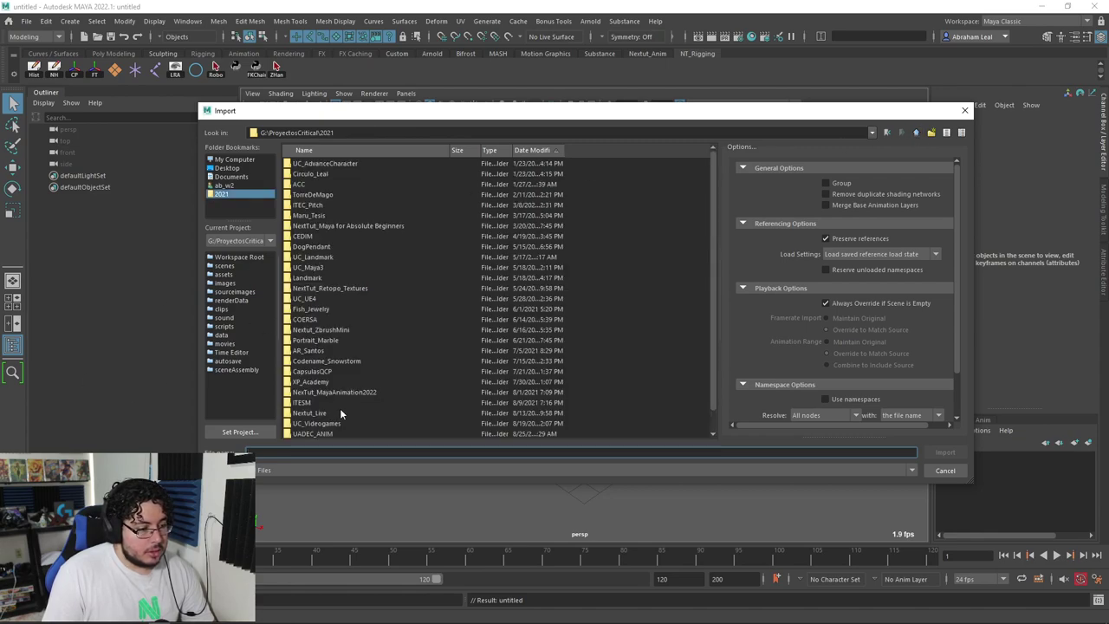
double_click(310, 413)
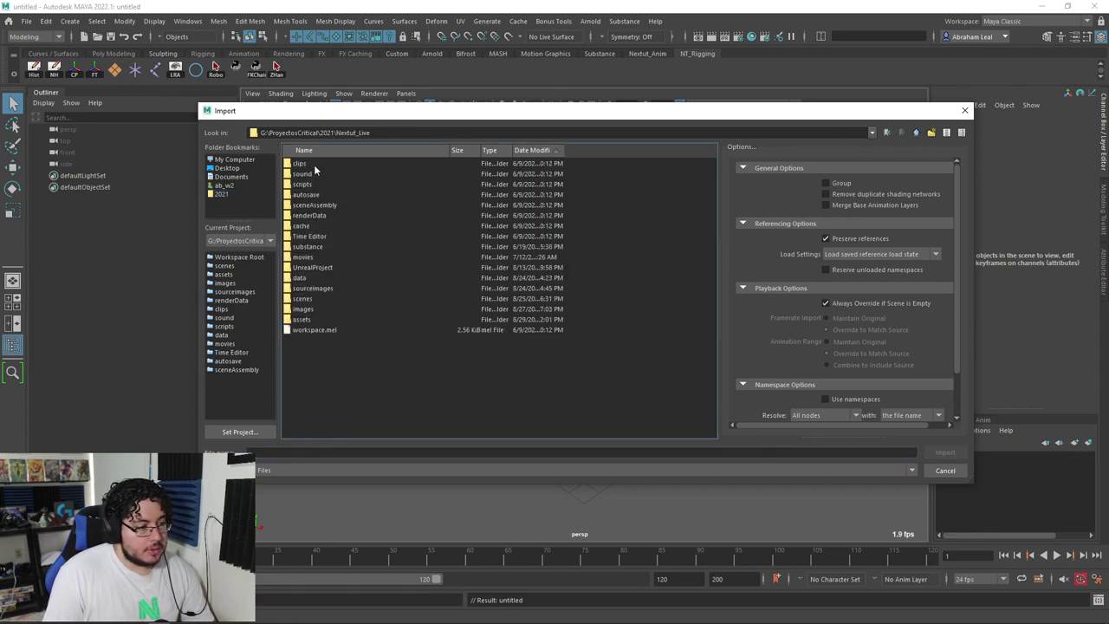
double_click(301, 319)
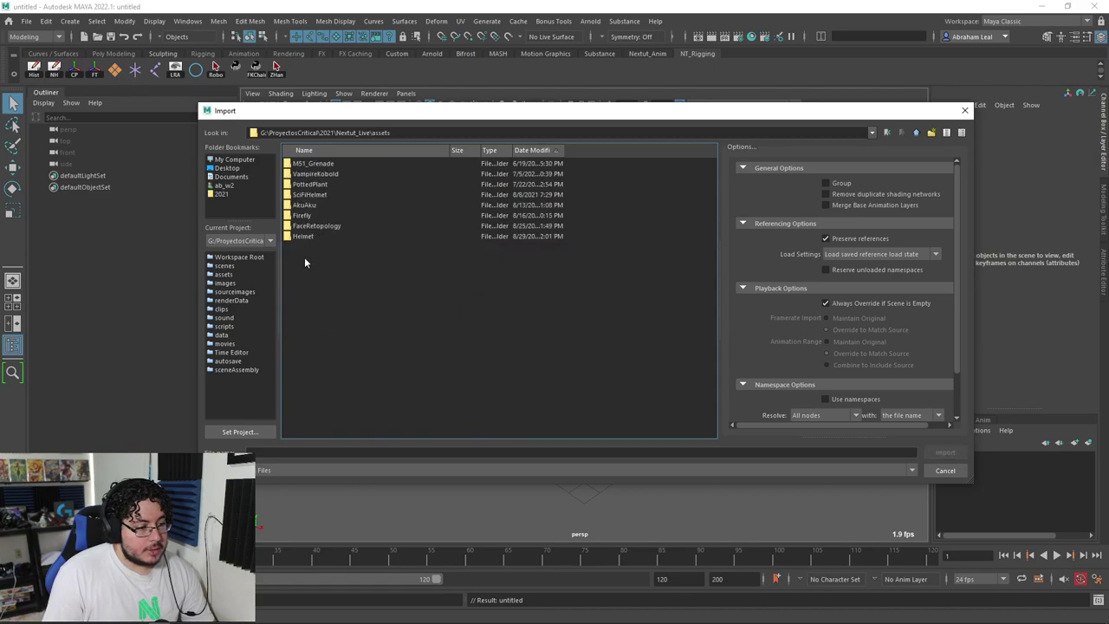
double_click(309, 237)
double_click(302, 164)
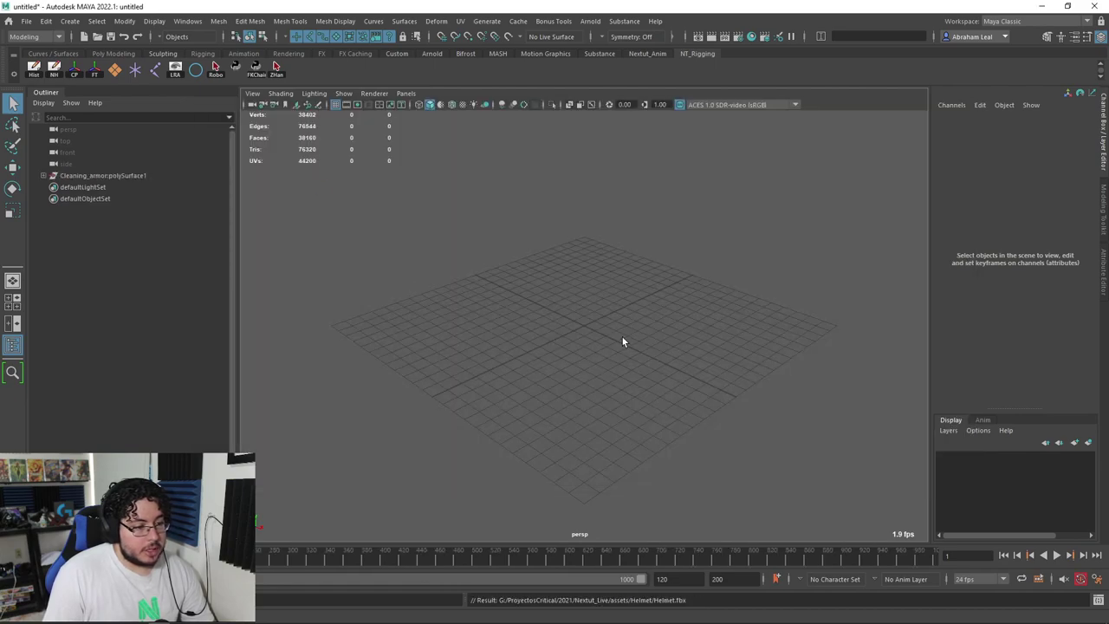
Step: Select and frame the imported helmet in the view, examine it, and clear the selection
scroll(633, 328, down, 2)
alt+middle_drag(633, 327, 559, 460)
drag(612, 273, 451, 403)
key(f)
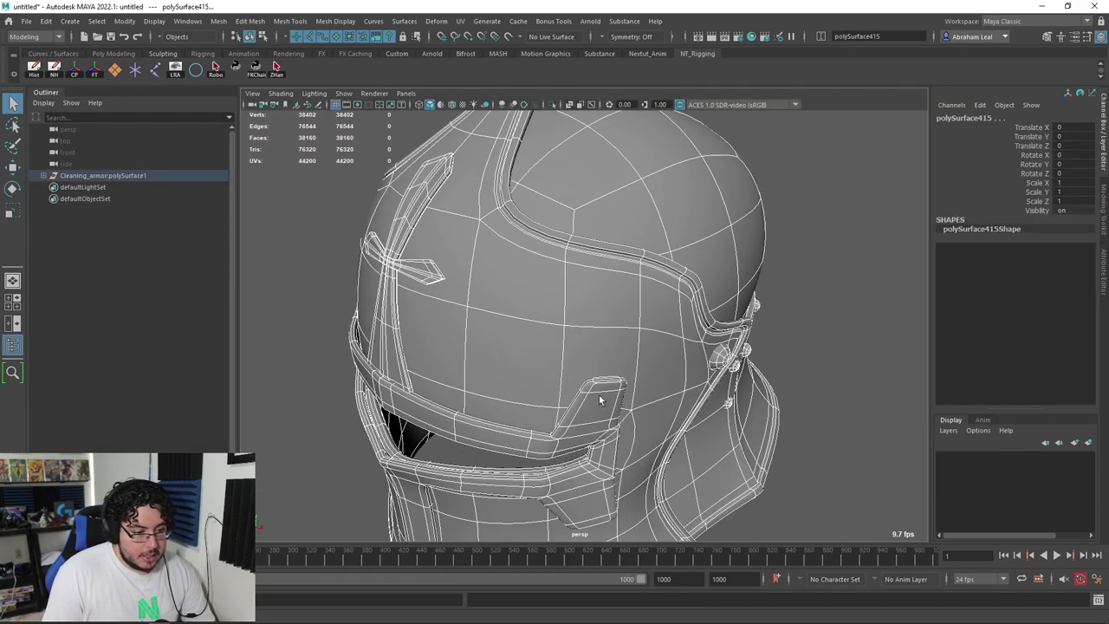
alt+drag(592, 402, 485, 386)
click(245, 370)
Step: Select the black-shaded rivets along the helmet's neck guard and side hinge, and reverse their normals
alt+drag(342, 327, 786, 353)
scroll(786, 354, up, 5)
click(589, 350)
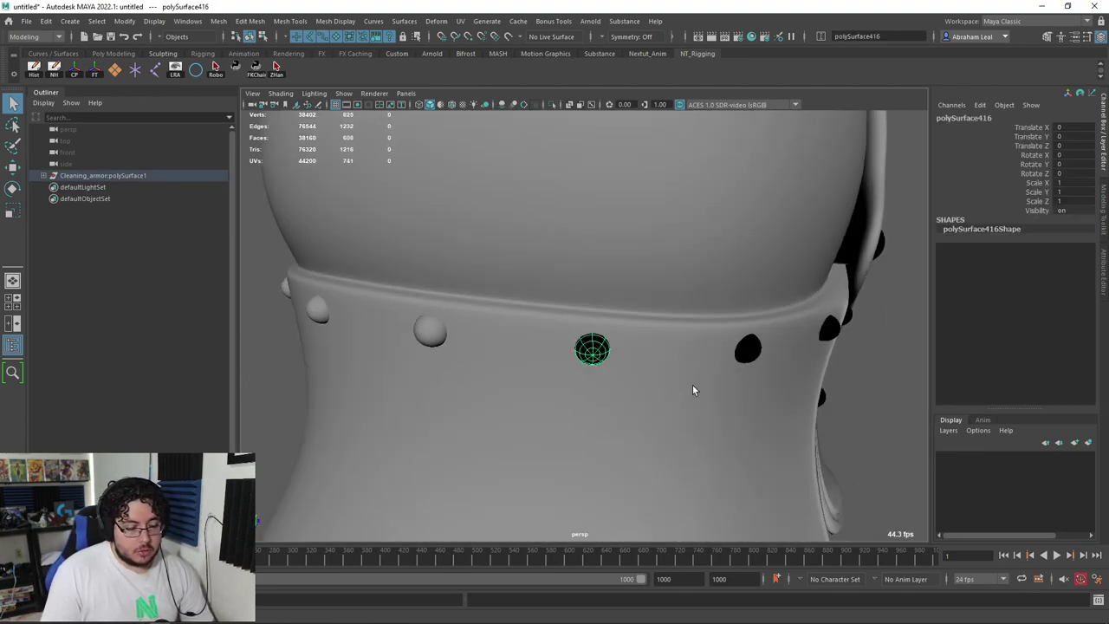
alt+drag(678, 384, 465, 242)
click(467, 245)
shift+click(638, 272)
shift+click(701, 275)
shift+click(675, 378)
shift+click(737, 321)
shift+click(784, 208)
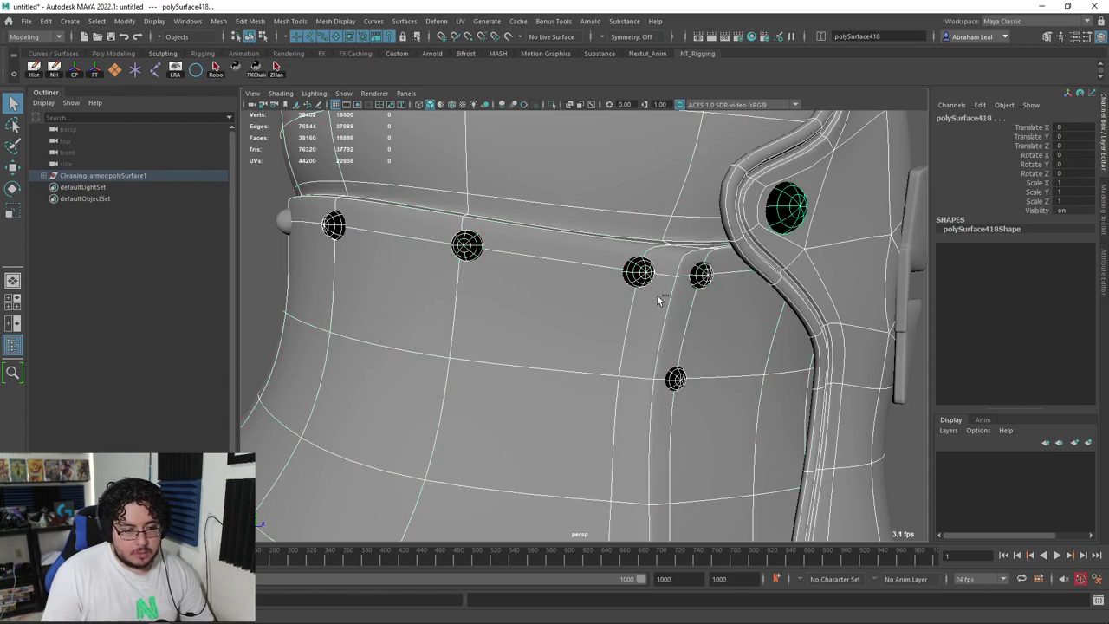
shift+click(665, 339)
scroll(770, 316, down, 4)
shift+click(767, 314)
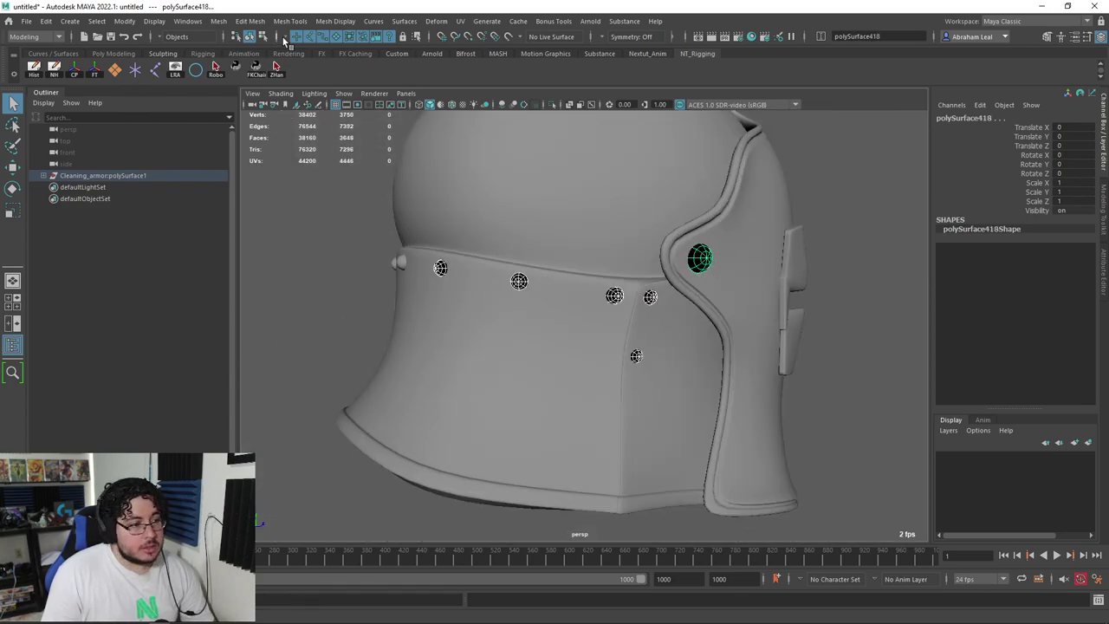
click(335, 21)
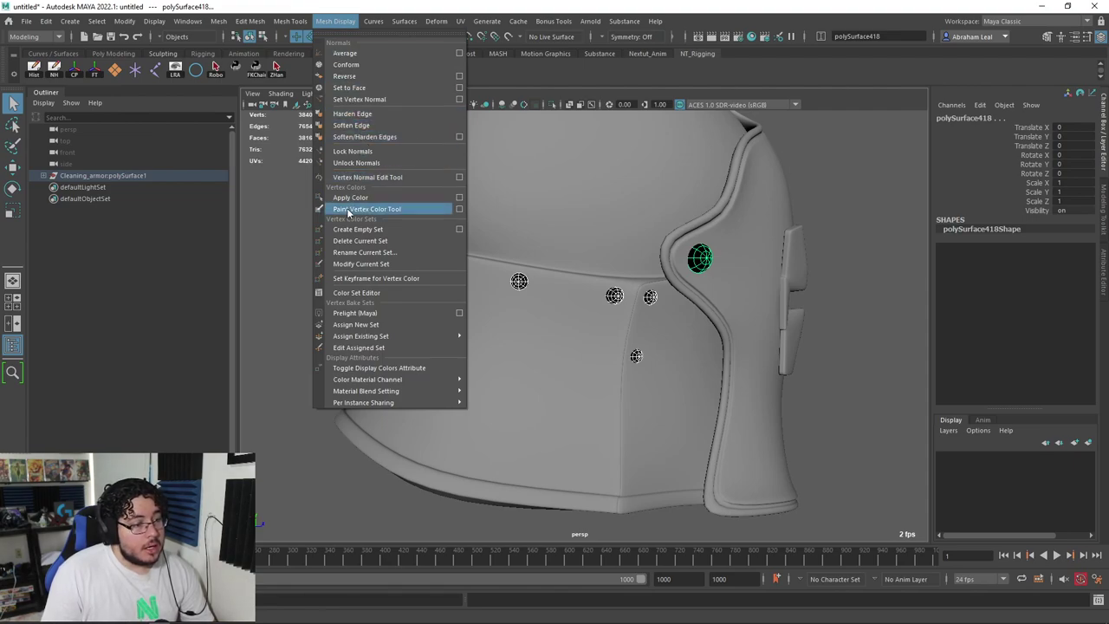
click(343, 76)
alt+drag(729, 273, 700, 271)
click(823, 267)
Step: Select the whole helmet, inspect its UV layout in the UV Editor, and close the UV windows
scroll(823, 267, down, 4)
alt+drag(823, 267, 750, 260)
drag(749, 173, 450, 489)
click(460, 21)
click(471, 44)
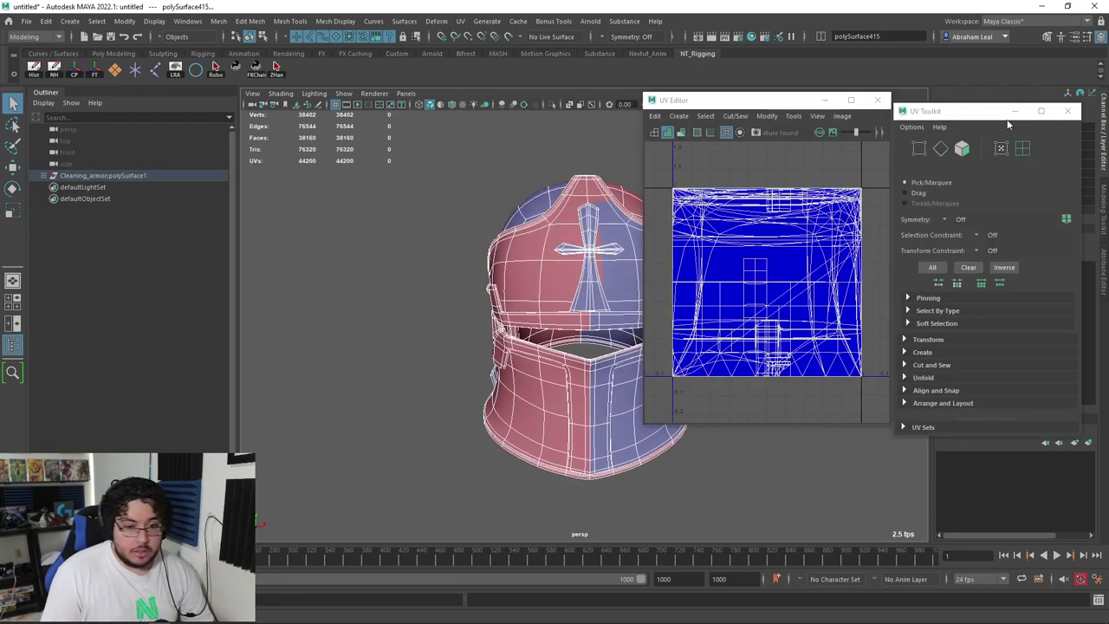
click(1067, 111)
click(875, 102)
Step: Return to object mode and examine the helmet's surfaces and trim up close from several angles
right_drag(597, 239, 676, 193)
click(679, 192)
click(647, 282)
alt+drag(647, 283, 528, 281)
click(822, 159)
alt+drag(822, 159, 698, 425)
scroll(577, 460, up, 5)
scroll(570, 440, down, 5)
click(847, 255)
alt+drag(776, 290, 732, 308)
Step: Select the front face plate, show it without smooth preview, and frame it for editing
click(696, 299)
key(1)
alt+middle_drag(700, 253, 589, 307)
scroll(589, 307, up, 5)
alt+drag(589, 307, 695, 364)
scroll(693, 363, down, 10)
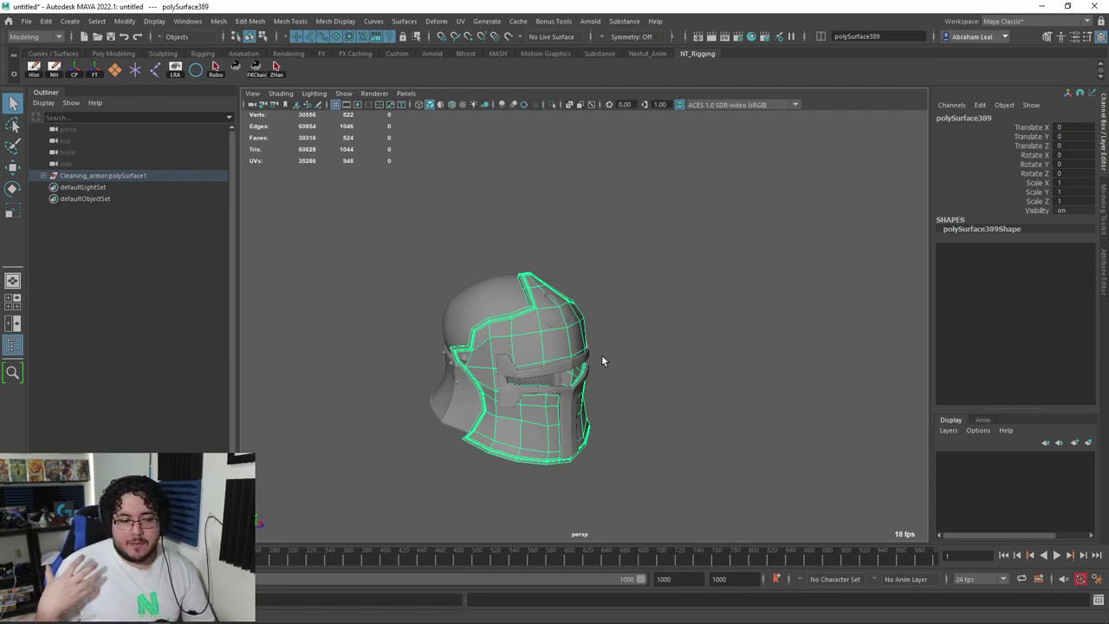
scroll(588, 364, up, 8)
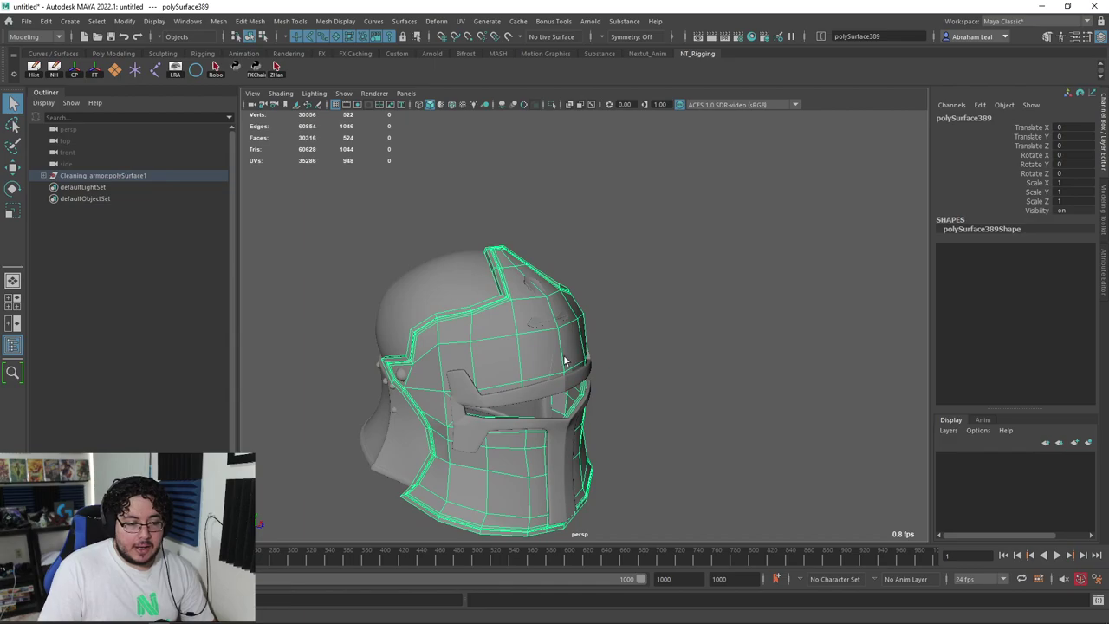
alt+drag(521, 370, 428, 364)
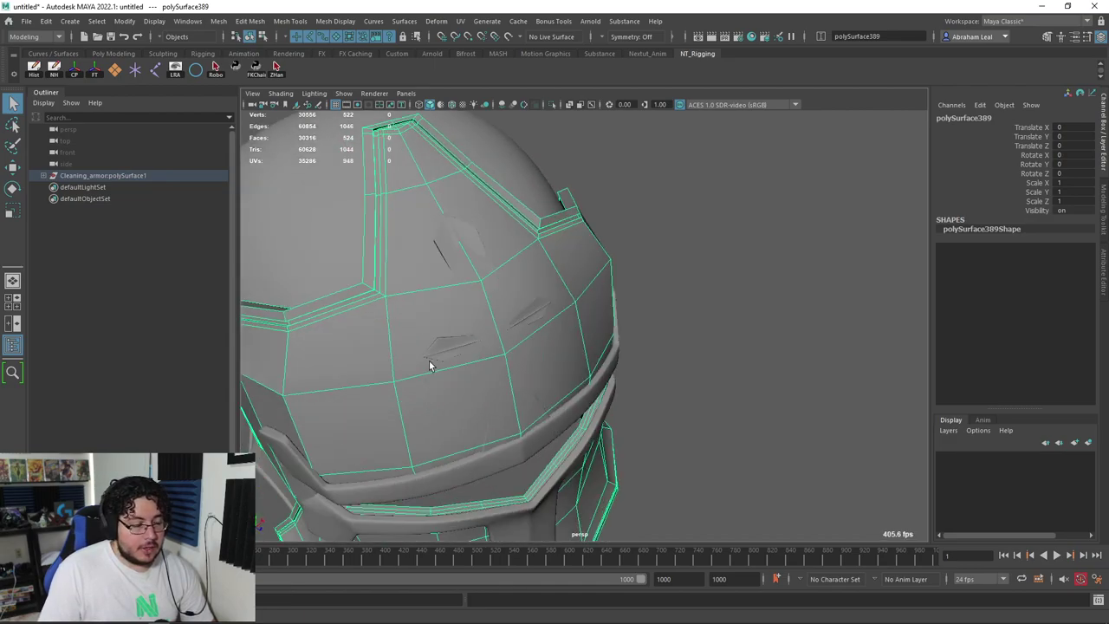
key(f)
alt+drag(607, 388, 653, 379)
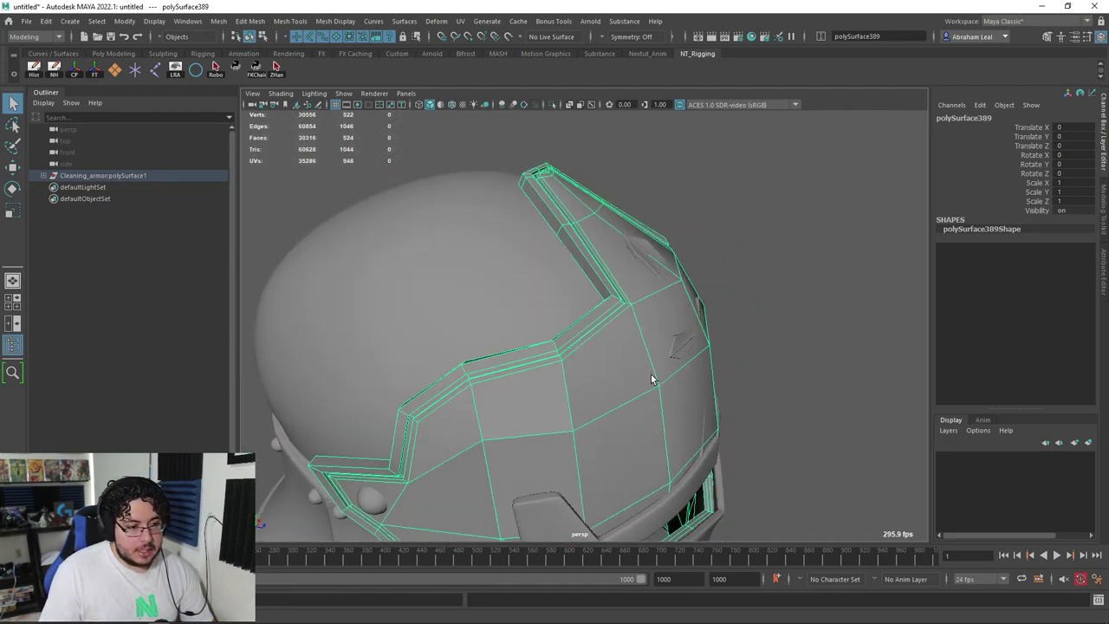
Step: Extrude all faces of the front face plate outward about 0.061 and check the shape in smooth preview
key(ctrl+e)
drag(778, 498, 780, 502)
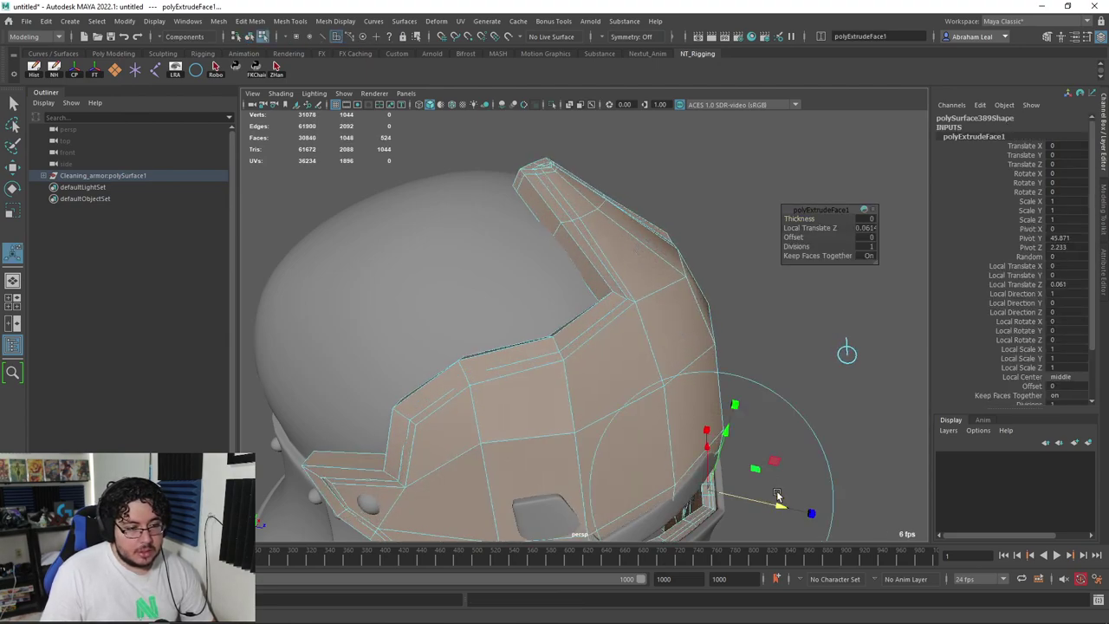
key(3)
click(771, 321)
alt+drag(771, 322, 580, 360)
key(ctrl+z)
alt+drag(593, 293, 662, 270)
right_drag(662, 264, 763, 178)
click(762, 179)
key(q)
scroll(666, 270, down, 3)
alt+drag(667, 270, 767, 284)
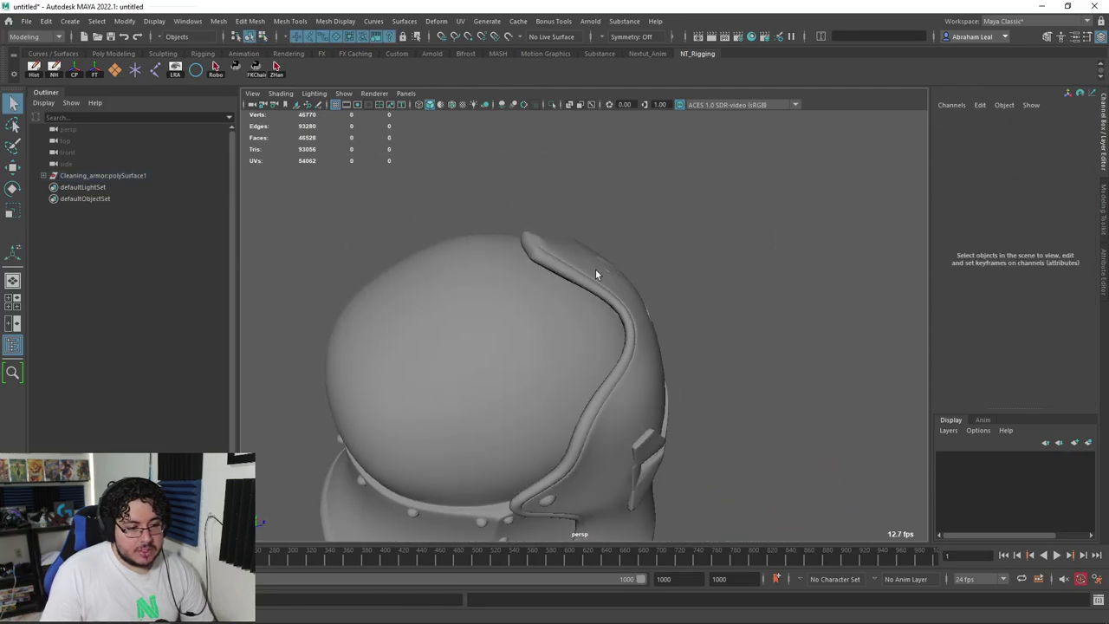
Step: In wireframe display, select the face plate's original inner shell of faces and delete it
click(595, 270)
key(1)
scroll(640, 329, up, 5)
key(4)
alt+drag(602, 310, 614, 407)
alt+right_drag(614, 407, 781, 444)
right_drag(706, 315, 707, 364)
alt+right_drag(702, 266, 645, 302)
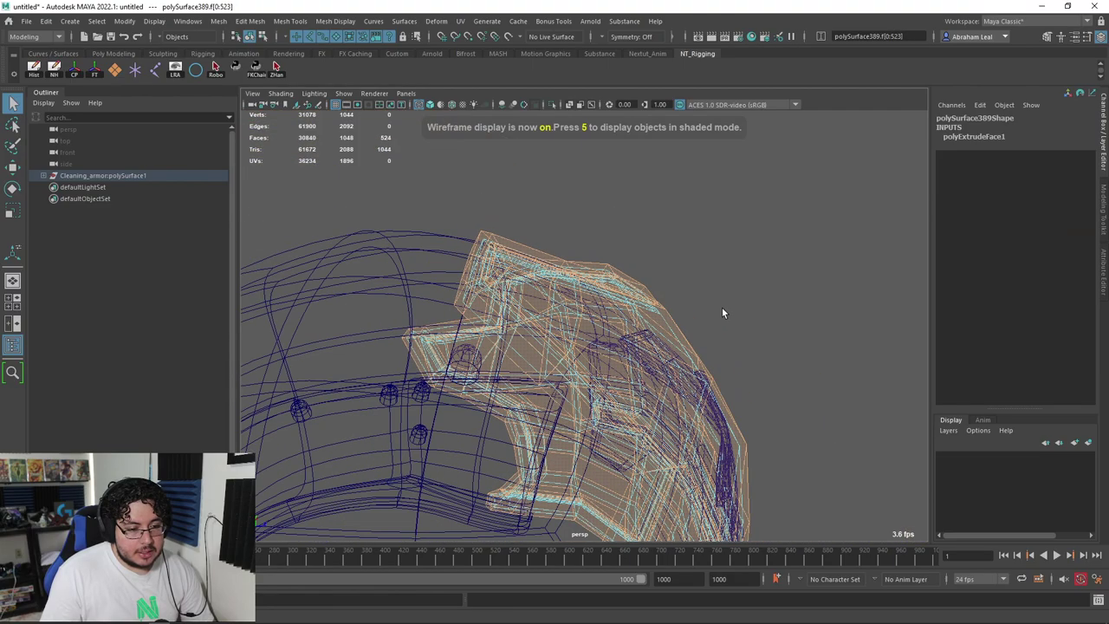
scroll(717, 299, down, 6)
drag(796, 267, 376, 546)
key(Delete)
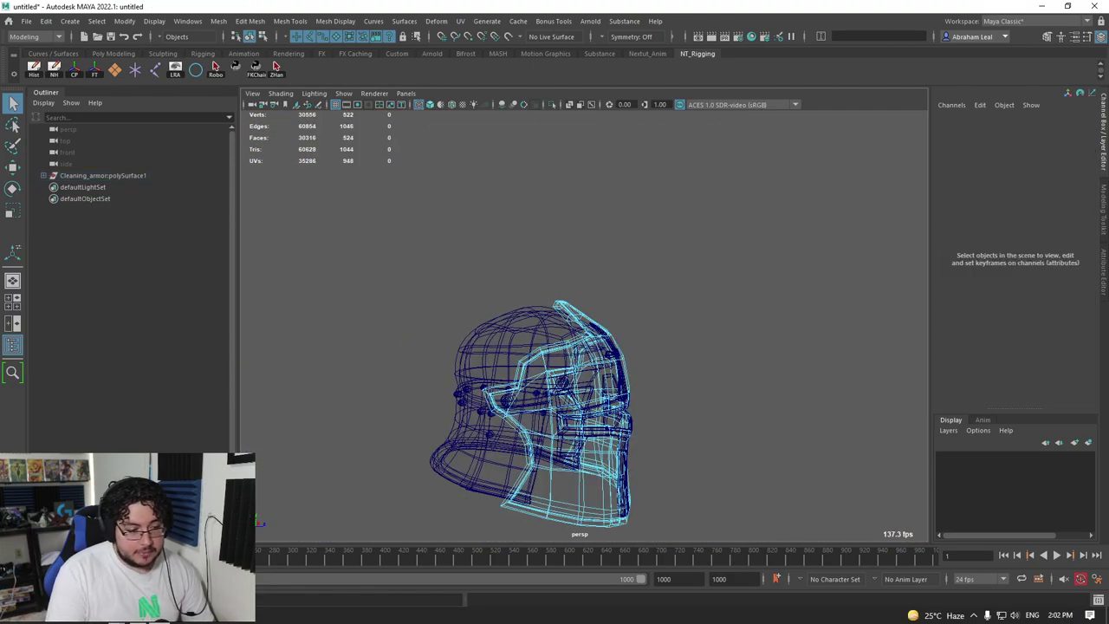
Step: Return to object mode, reselect the face plate, and show it shaded without smooth preview
scroll(575, 326, up, 6)
alt+drag(575, 325, 575, 290)
right_drag(575, 289, 619, 243)
click(620, 242)
click(584, 287)
click(698, 250)
mouse_move(698, 250)
alt+mouse_down()
mouse_move(563, 316)
mouse_move(759, 238)
mouse_move(556, 351)
mouse_move(613, 306)
mouse_move(543, 285)
mouse_move(486, 78)
mouse_move(340, 61)
alt+mouse_up()
click(580, 304)
key(5)
key(1)
Step: Insert two supporting edge loops around the thickness of the face plate's rim
click(116, 53)
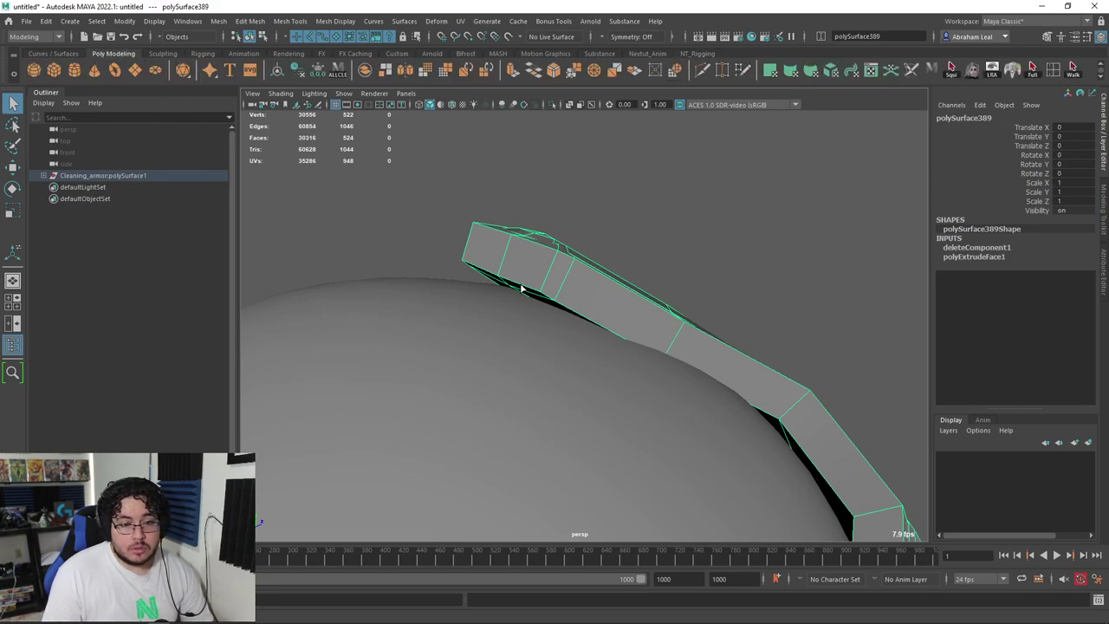
key(g)
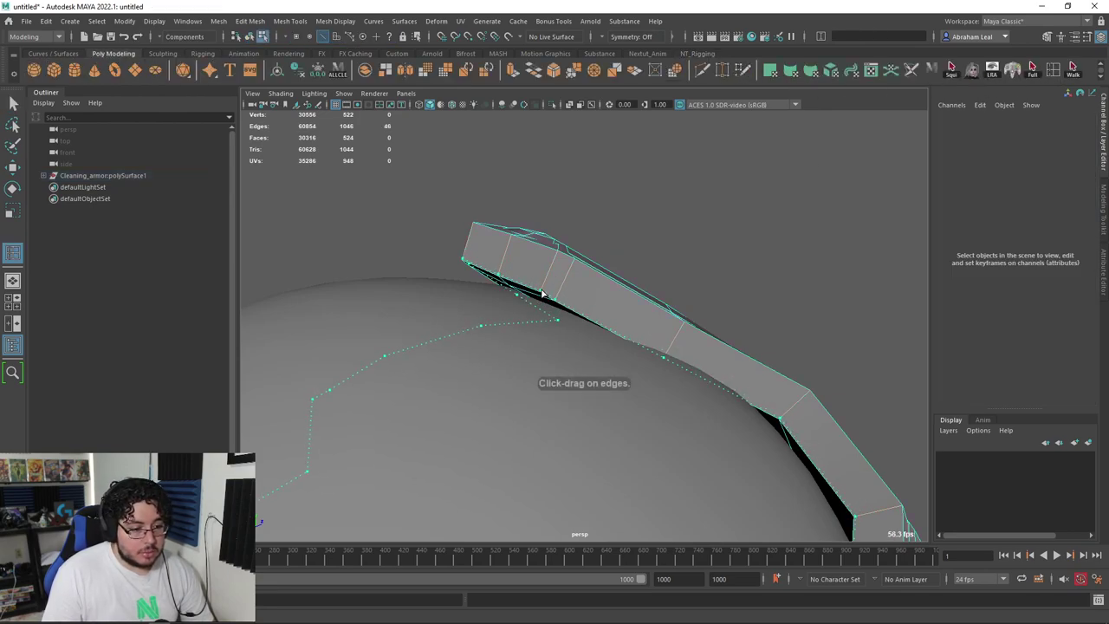
ctrl+click(542, 294)
alt+drag(583, 273, 587, 312)
key(1)
scroll(555, 312, up, 2)
alt+drag(520, 312, 563, 324)
scroll(562, 324, down, 5)
alt+middle_drag(562, 324, 566, 280)
scroll(567, 279, down, 3)
scroll(550, 277, up, 8)
alt+drag(549, 277, 547, 254)
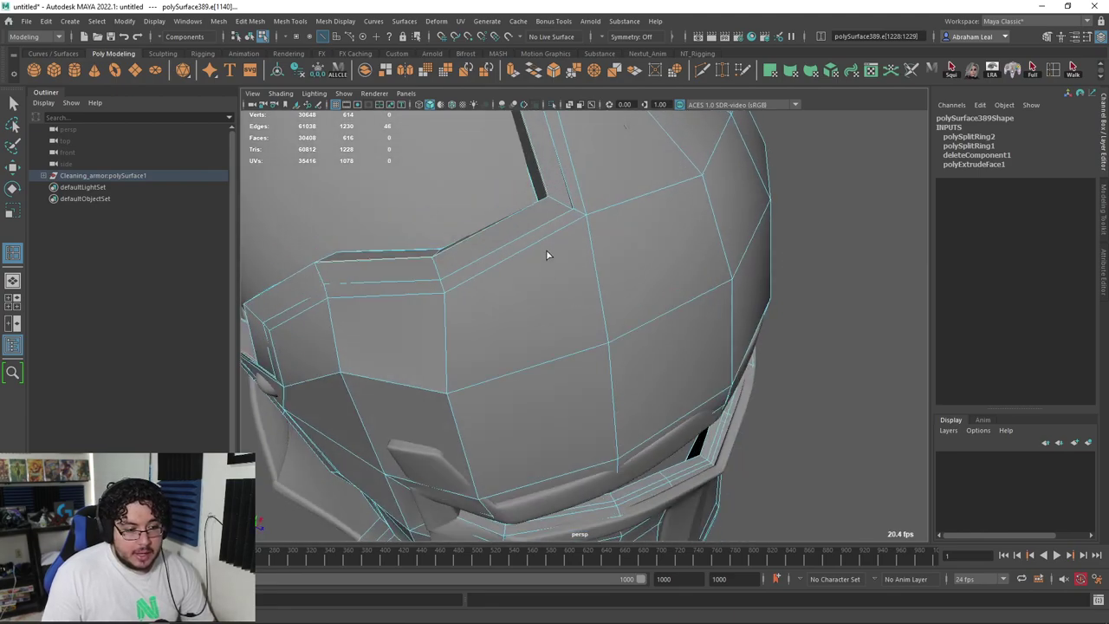
Step: Try to insert an edge loop through the face plate's inner rim corner and down the forehead
click(544, 203)
scroll(545, 230, up, 6)
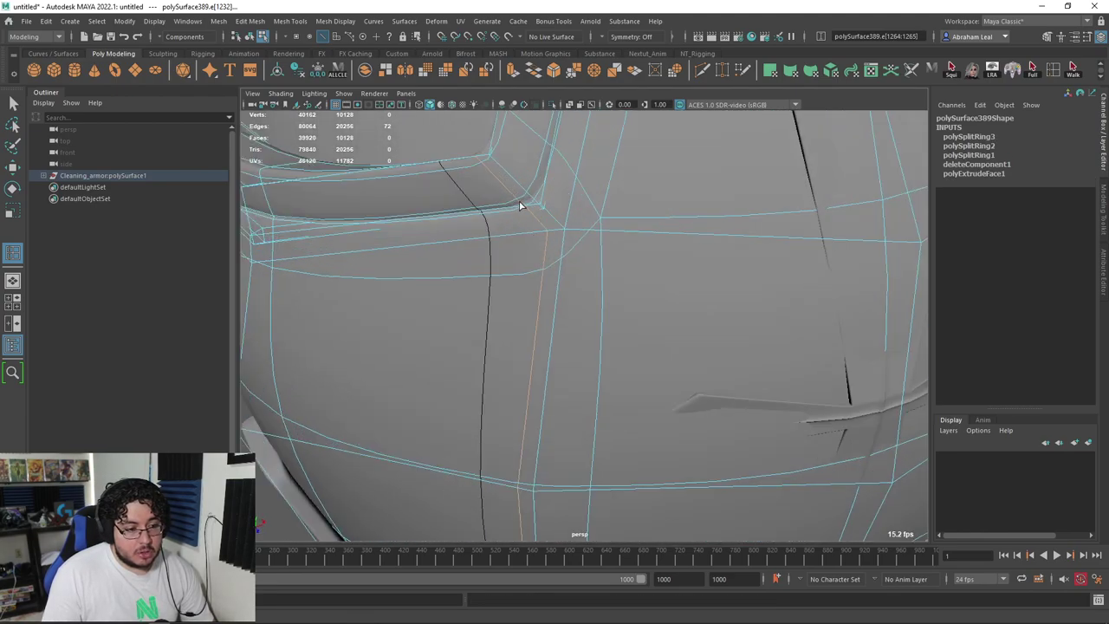
key(1)
scroll(561, 295, down, 10)
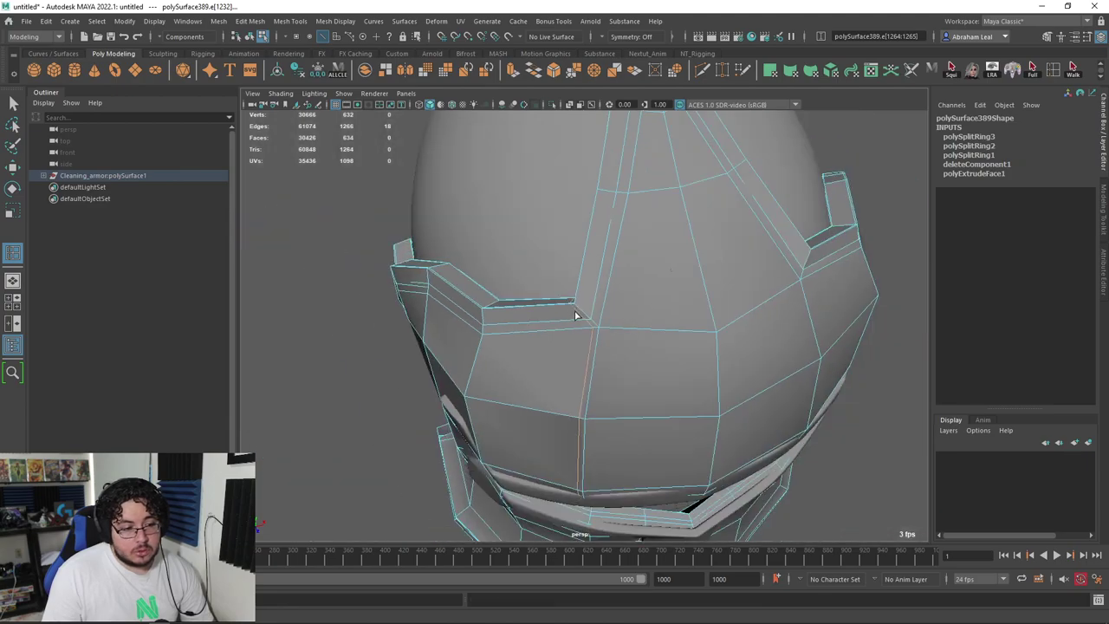
alt+drag(609, 373, 523, 228)
scroll(607, 295, up, 10)
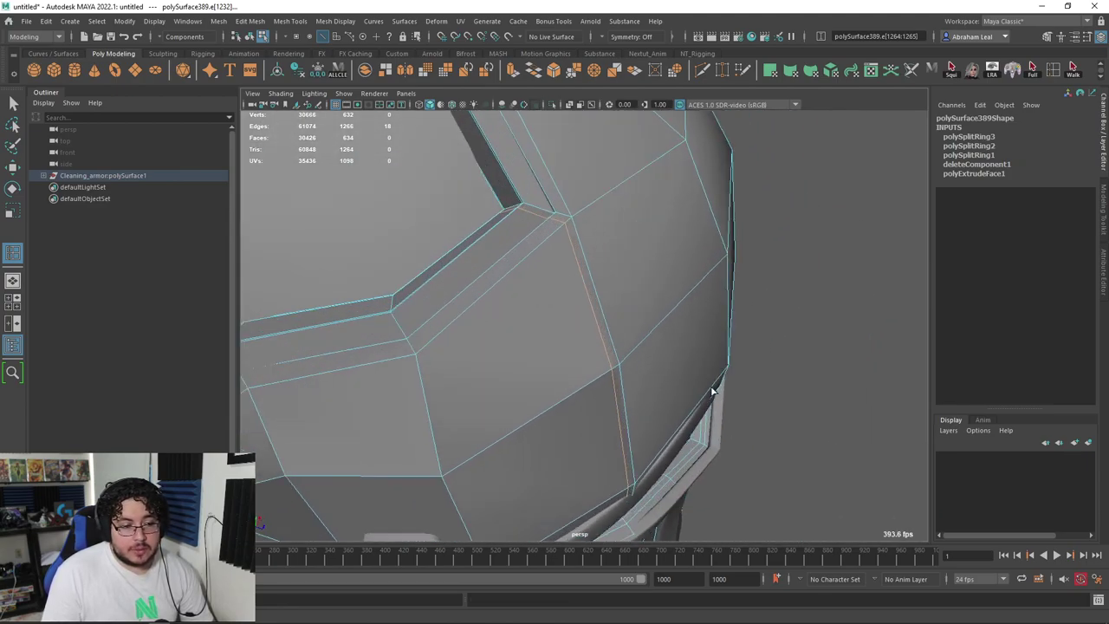
key(ctrl+z)
Step: Try to cut extra edges across the face plate's inner rim corner with Multi-Cut and preview it smoothed
alt+drag(614, 298, 597, 335)
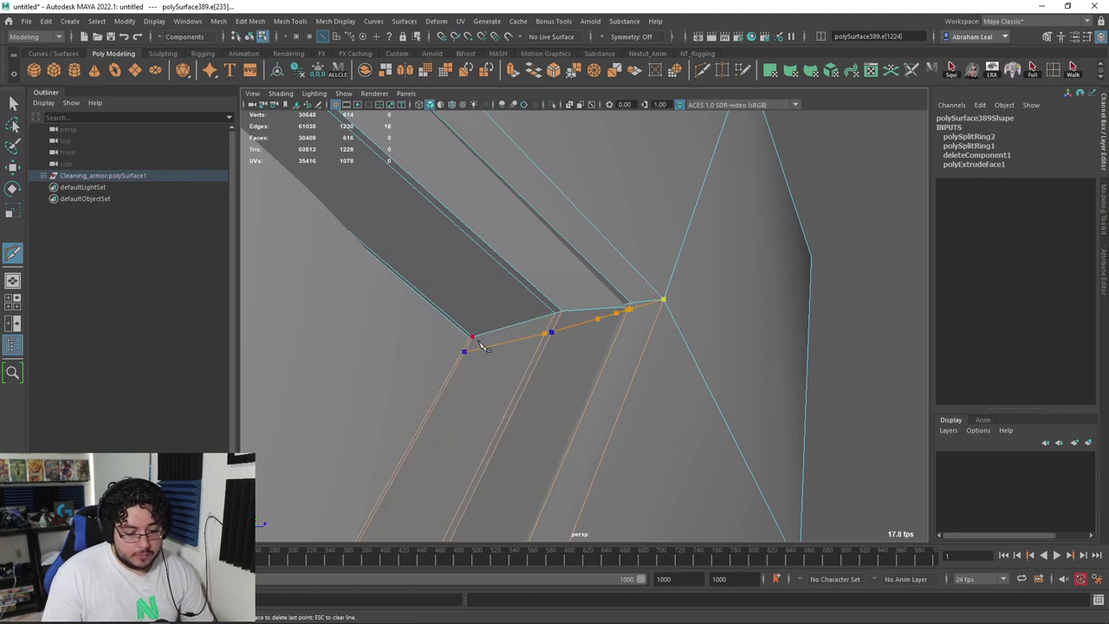
scroll(636, 379, down, 6)
alt+drag(537, 341, 554, 298)
key(q)
key(3)
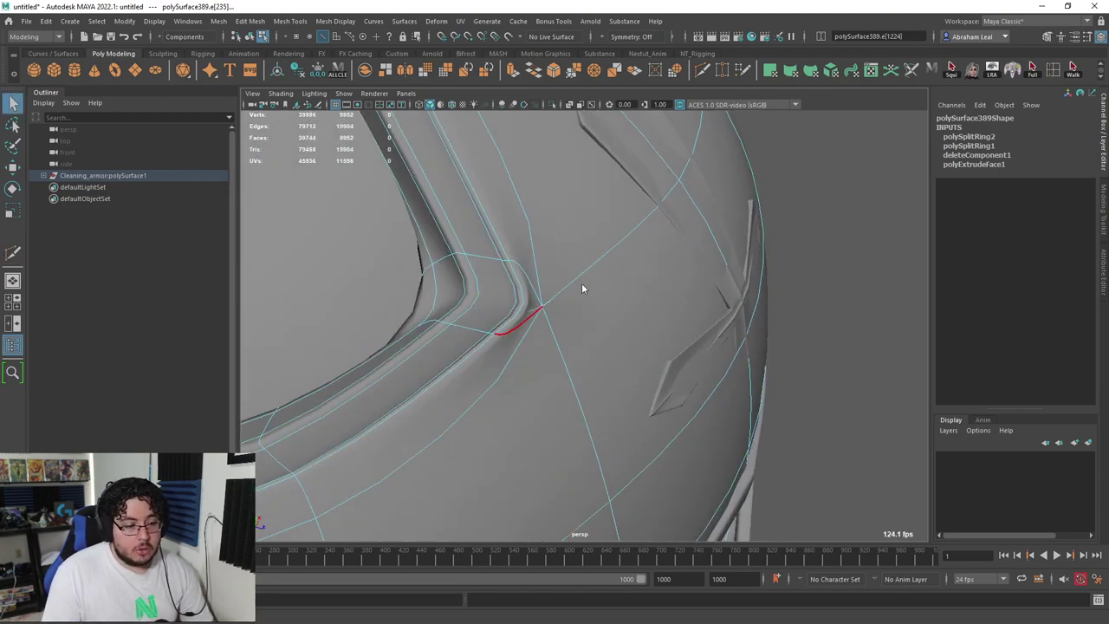
key(F8)
click(780, 242)
alt+drag(781, 242, 578, 289)
key(ctrl+z)
key(F10)
right_click(596, 285)
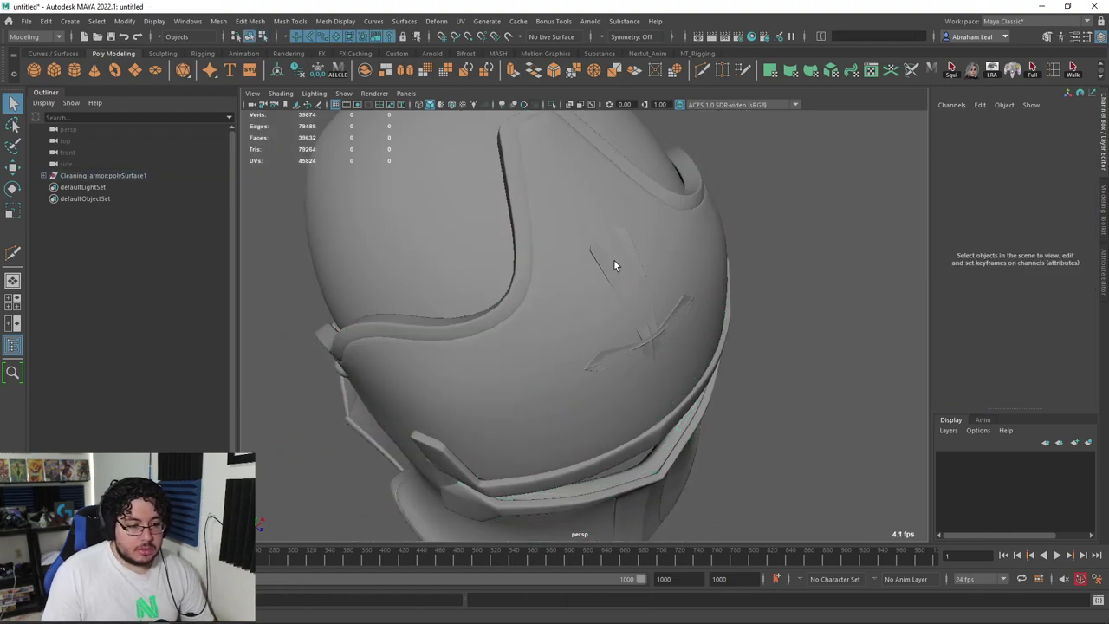
Step: Select the cross emblem on the forehead and move it forward about 0.059 in Z, clear of the face plate
click(614, 263)
scroll(615, 244, up, 4)
click(616, 244)
scroll(654, 272, down, 4)
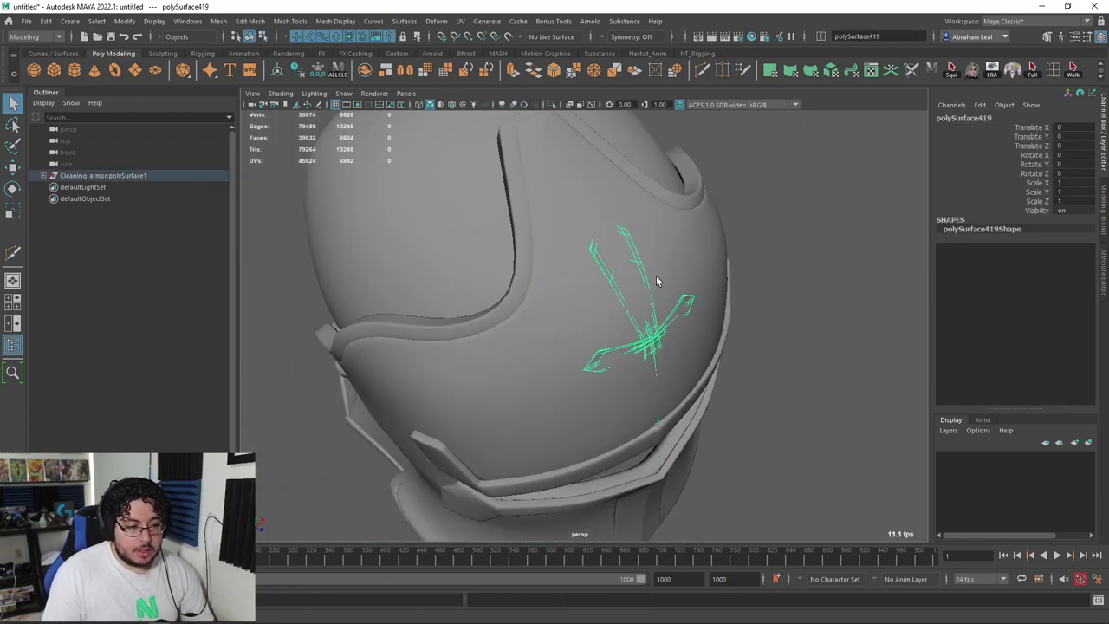
alt+drag(657, 274, 748, 329)
key(1)
scroll(663, 299, up, 3)
alt+drag(567, 138, 666, 294)
scroll(695, 280, down, 5)
scroll(665, 294, up, 4)
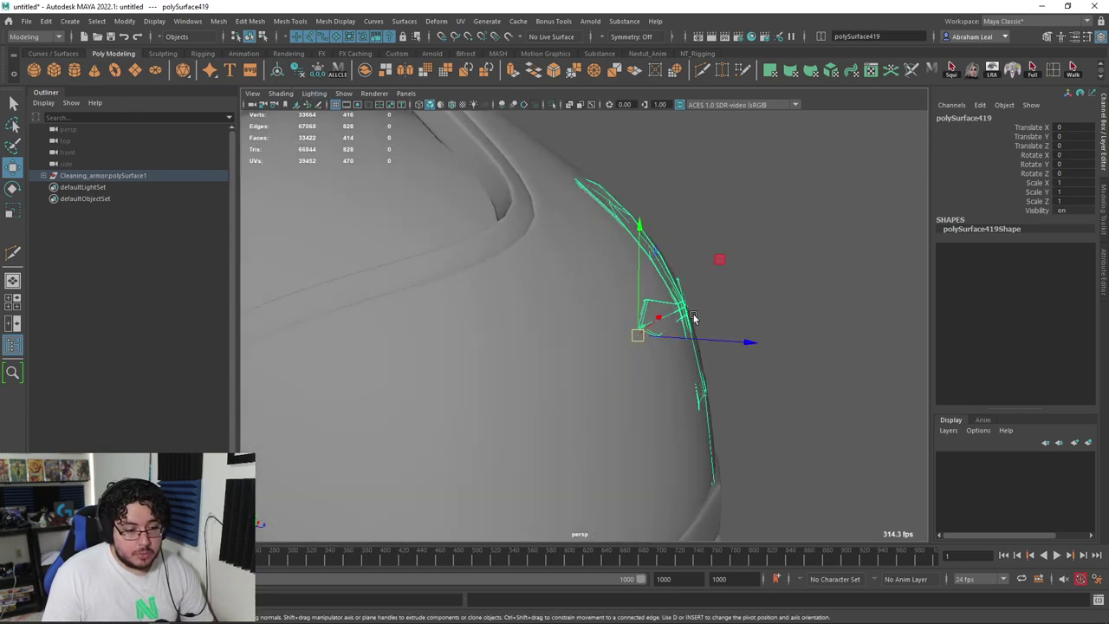
drag(740, 342, 627, 239)
scroll(742, 341, up, 3)
key(3)
scroll(680, 364, down, 3)
click(724, 322)
Step: Extrude all faces of the cross emblem outward about 0.035 and preview it smoothed
click(620, 247)
alt+drag(678, 323, 622, 348)
scroll(673, 317, up, 2)
key(1)
scroll(601, 349, up, 3)
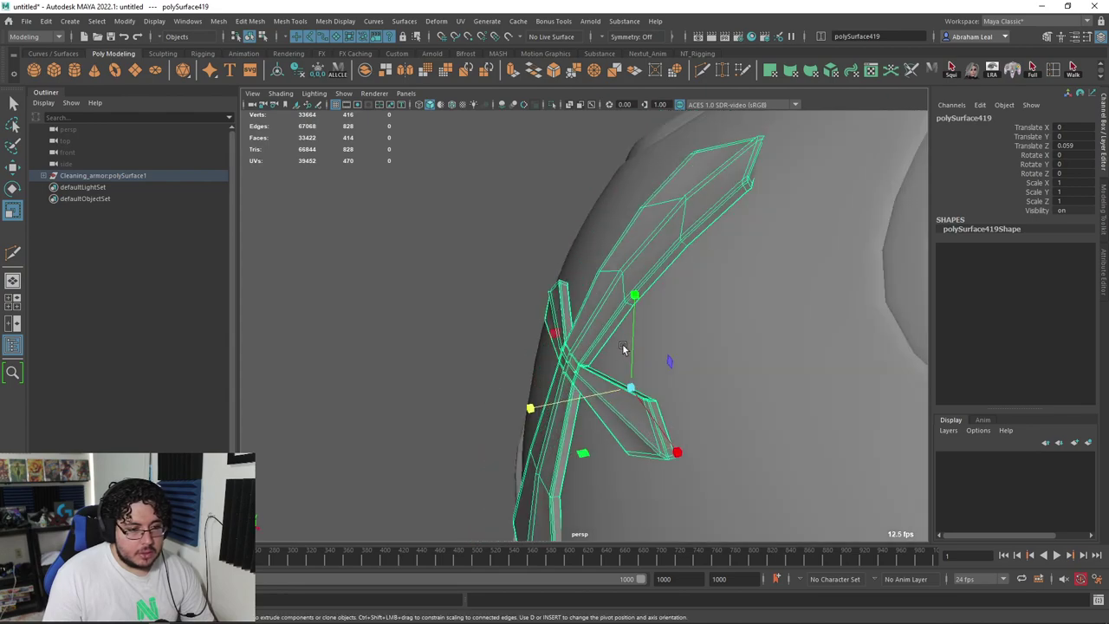
key(ctrl+e)
alt+drag(505, 406, 481, 443)
drag(446, 478, 438, 482)
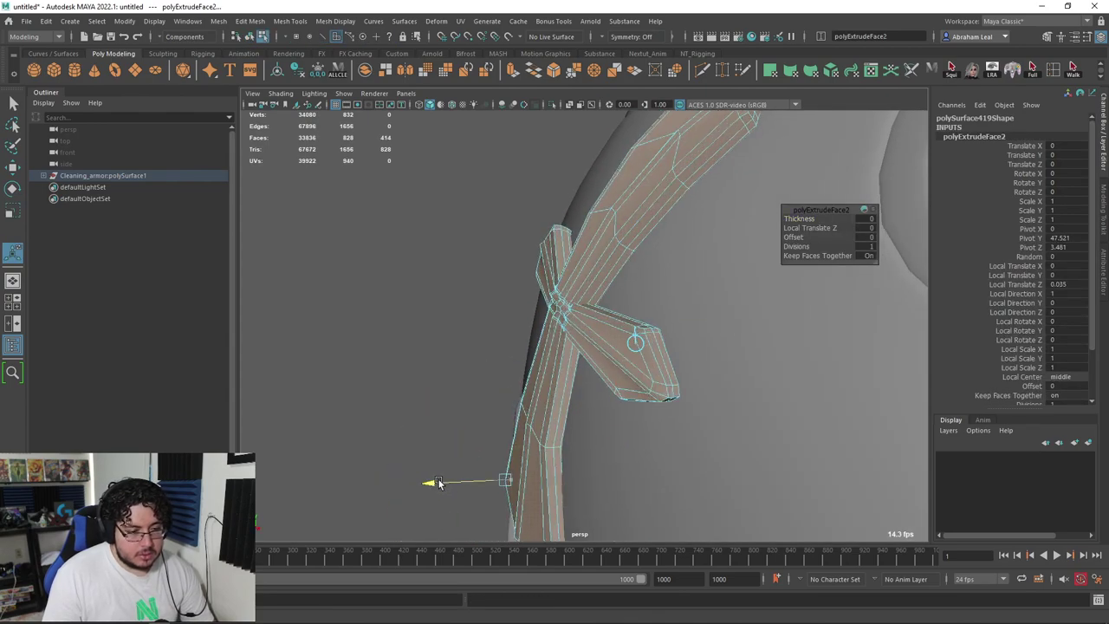
key(3)
key(q)
key(F8)
click(567, 180)
Step: Select the cross emblem's original inner shell of faces and delete it
scroll(554, 208, down, 4)
alt+drag(513, 252, 592, 241)
click(596, 250)
key(ctrl+F11)
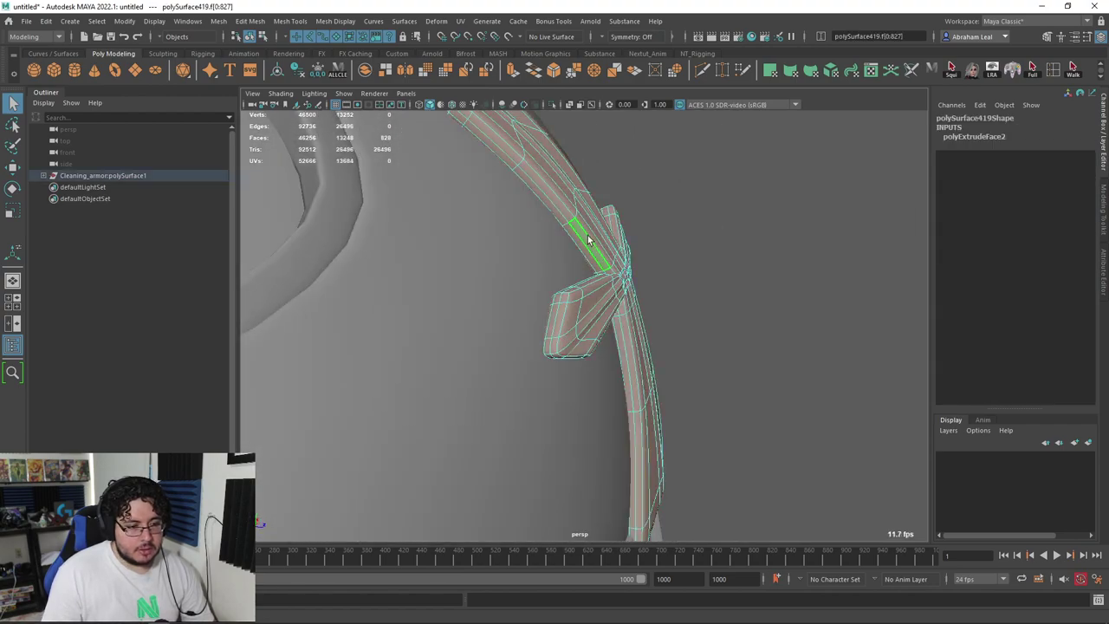
scroll(589, 237, down, 5)
drag(762, 180, 648, 324)
key(Delete)
Step: Select the trim around the eye slit, isolate it in the view, and show it without smooth preview
alt+drag(555, 364, 520, 285)
right_drag(623, 294, 643, 346)
alt+middle_drag(643, 390, 642, 293)
scroll(641, 300, up, 4)
click(559, 320)
alt+drag(560, 319, 563, 316)
alt+middle_drag(563, 316, 596, 228)
click(552, 104)
alt+drag(606, 208, 485, 328)
scroll(647, 311, down, 5)
scroll(619, 301, up, 4)
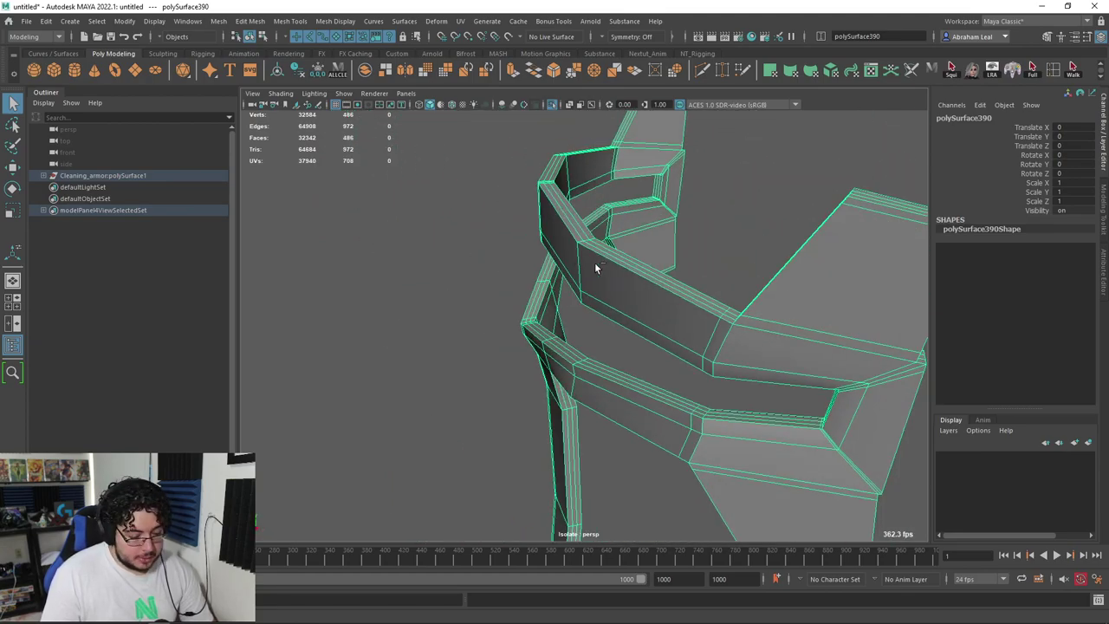
Step: Extrude all faces of the eye-slit trim outward about 0.089 and bring the rest of the helmet back into view
key(ctrl+e)
alt+drag(597, 263, 593, 299)
drag(533, 206, 633, 253)
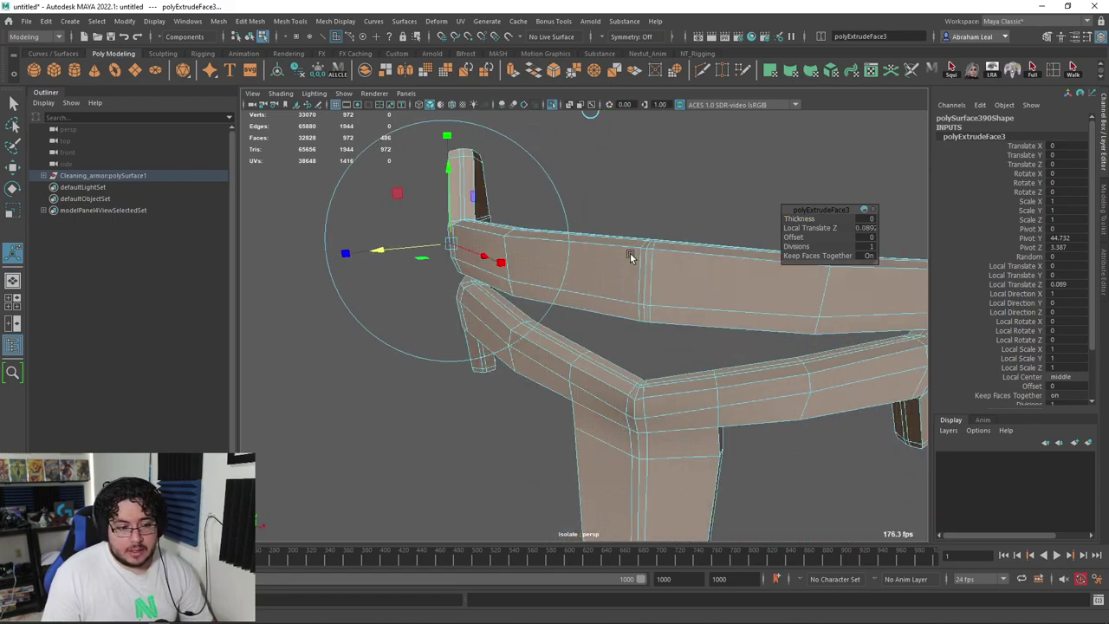
key(F8)
click(553, 105)
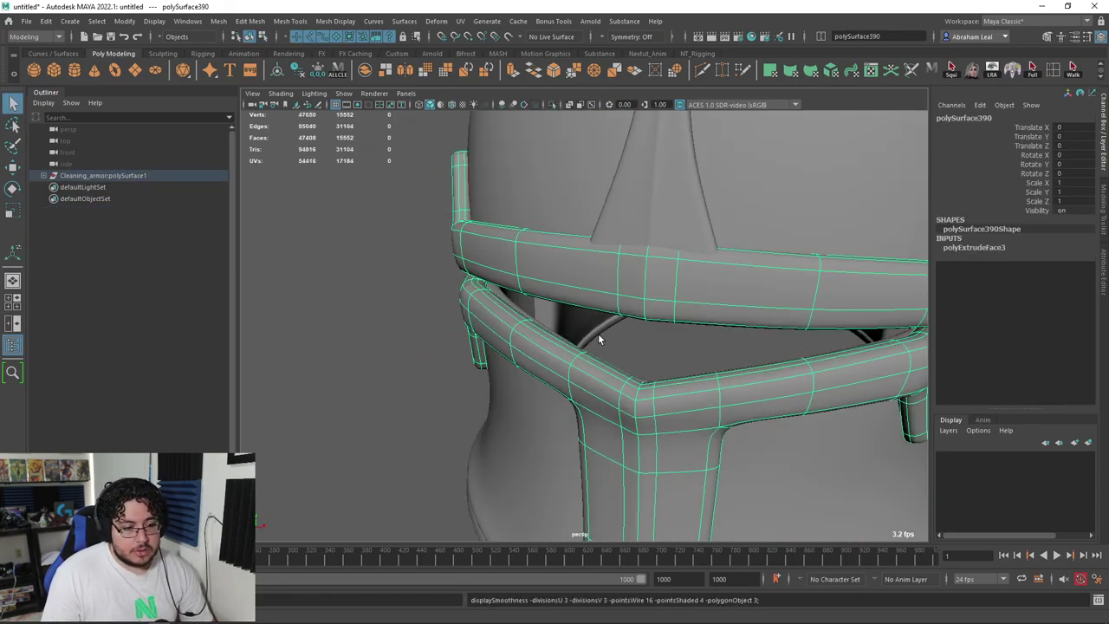
Step: Delete the eye-slit trim's original inner shell of faces and preview the remaining outer shell smoothed
alt+drag(602, 336, 751, 315)
click(671, 371)
alt+drag(671, 372, 556, 317)
click(573, 363)
key(1)
key(ctrl+F11)
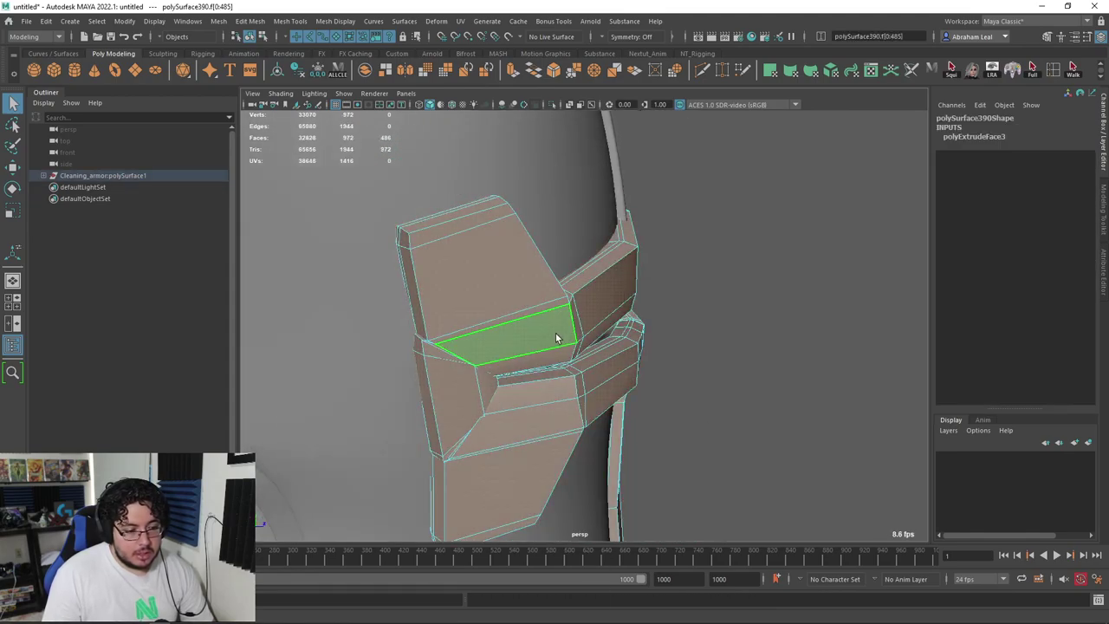
scroll(618, 323, down, 10)
shift+drag(662, 251, 393, 517)
key(Delete)
alt+right_drag(394, 518, 606, 347)
alt+drag(624, 342, 562, 336)
right_drag(561, 334, 648, 275)
click(658, 281)
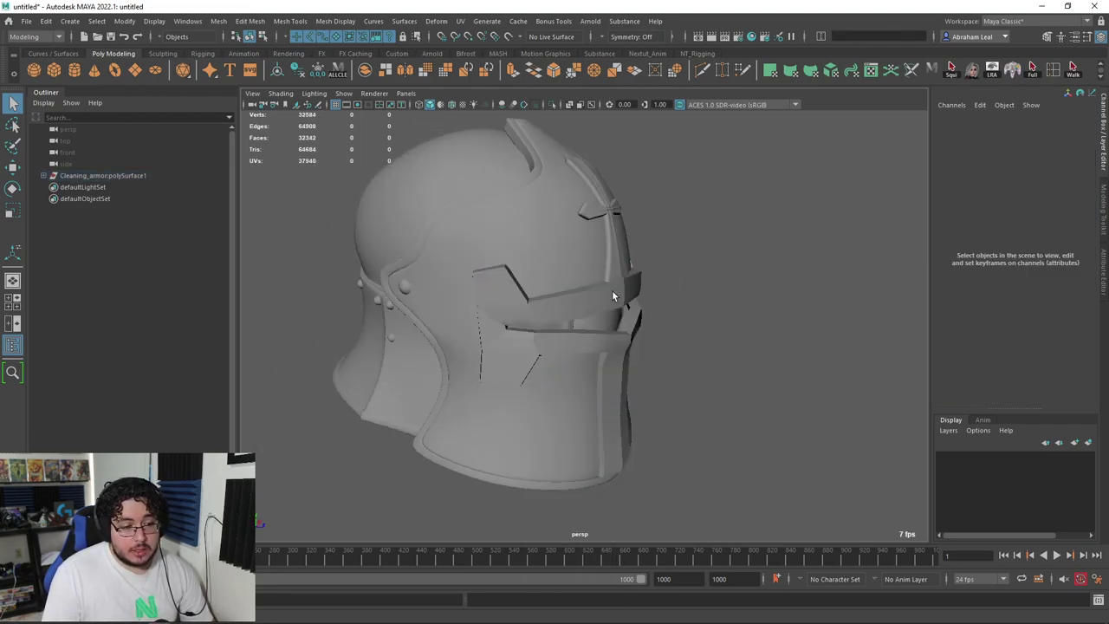
click(611, 295)
key(3)
click(735, 371)
alt+drag(735, 371, 528, 357)
alt+right_drag(528, 357, 580, 347)
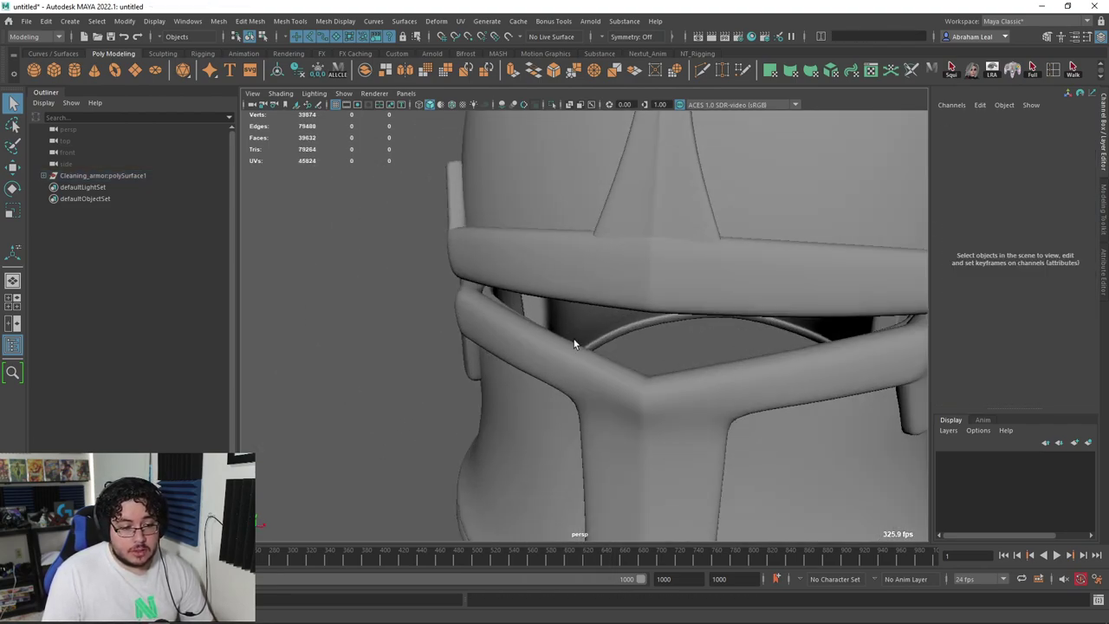
Step: Show the eye-slit trim without smooth preview and insert a supporting edge loop along its outer side wall near the front face
click(552, 280)
key(1)
alt+drag(487, 325, 486, 206)
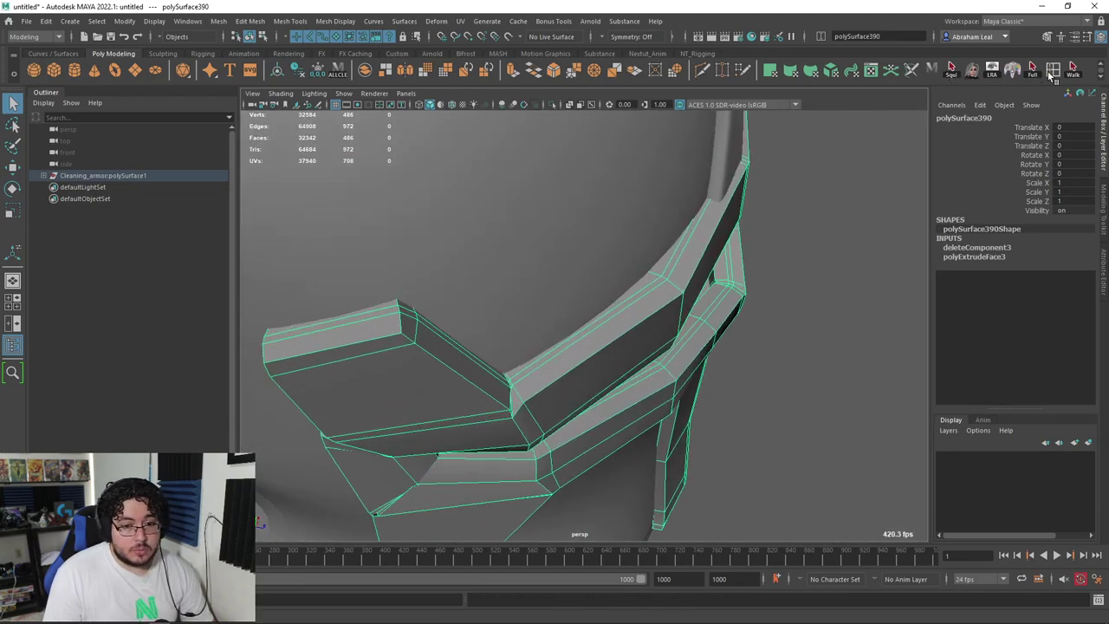
key(F8)
ctrl+click(402, 333)
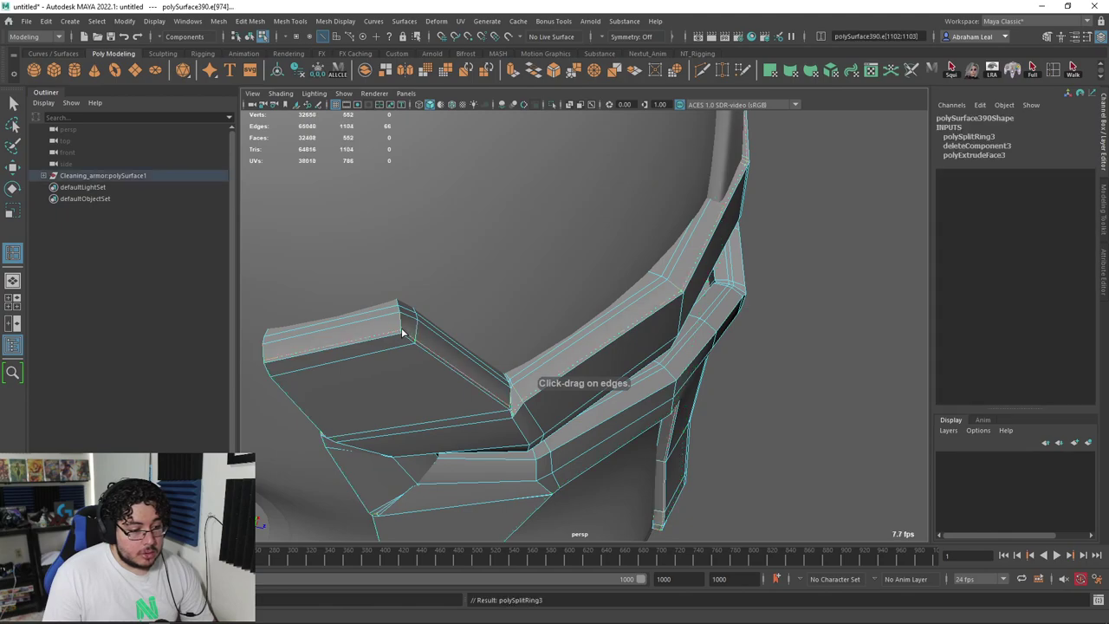
Step: Insert a second supporting edge loop along the trim's thickness in wireframe display, and check it shaded and smoothed
alt+drag(402, 333, 591, 358)
key(4)
alt+drag(502, 468, 559, 446)
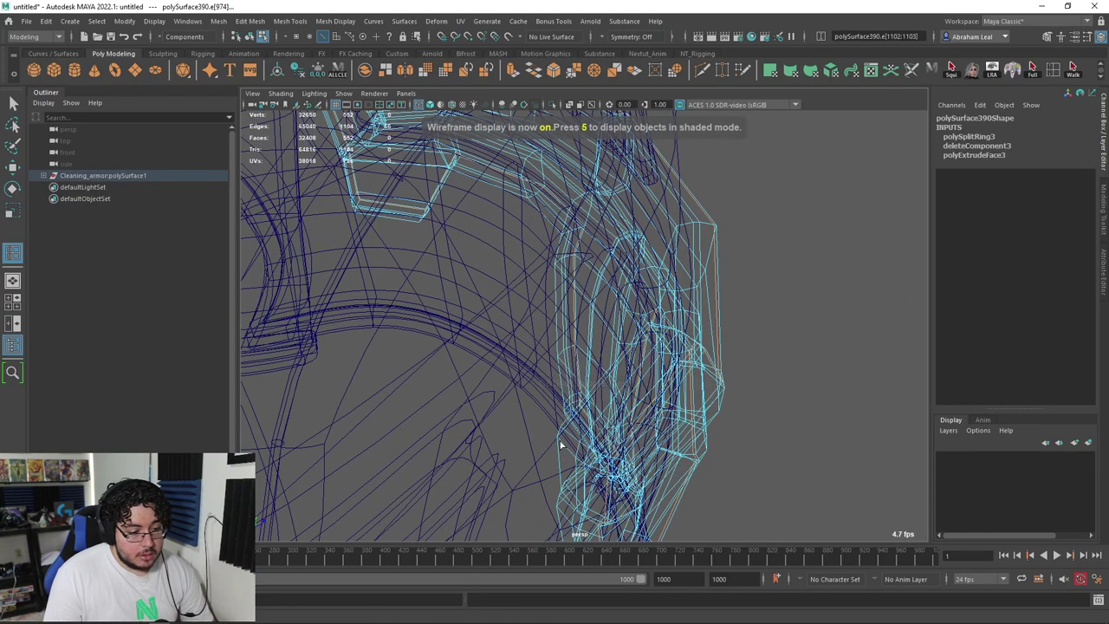
ctrl+click(559, 430)
key(3)
key(q)
mouse_move(708, 295)
right_down()
mouse_move(750, 309)
mouse_move(764, 276)
right_up()
key(6)
mouse_move(665, 329)
alt+mouse_down()
mouse_move(704, 364)
mouse_move(511, 317)
mouse_move(616, 334)
alt+mouse_up()
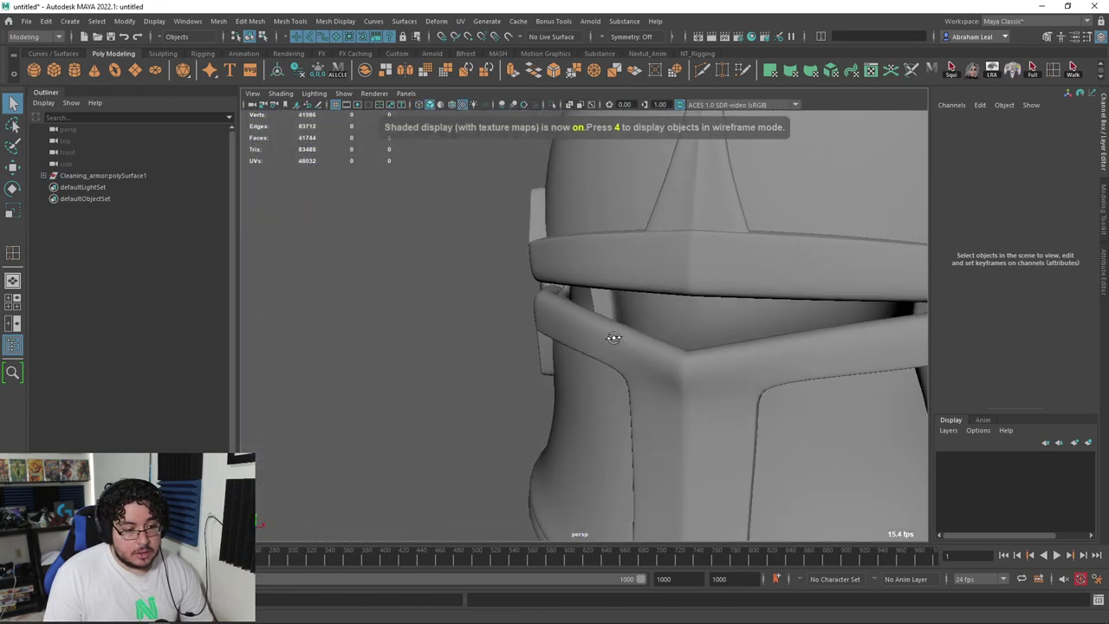
Step: Insert a supporting edge loop on the trim's front face close to the eye-slit opening and preview the trim smoothed
scroll(654, 386, down, 6)
alt+middle_drag(656, 386, 625, 364)
scroll(624, 364, up, 5)
alt+drag(624, 364, 689, 371)
click(684, 374)
key(1)
scroll(714, 382, up, 5)
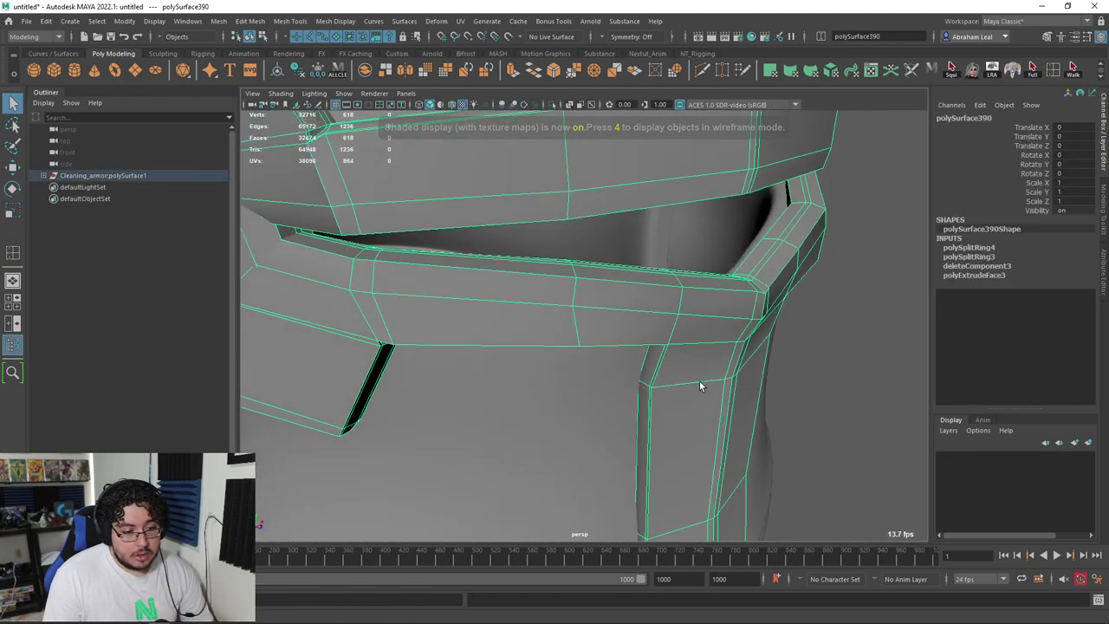
alt+middle_drag(697, 383, 657, 407)
scroll(658, 408, up, 3)
key(g)
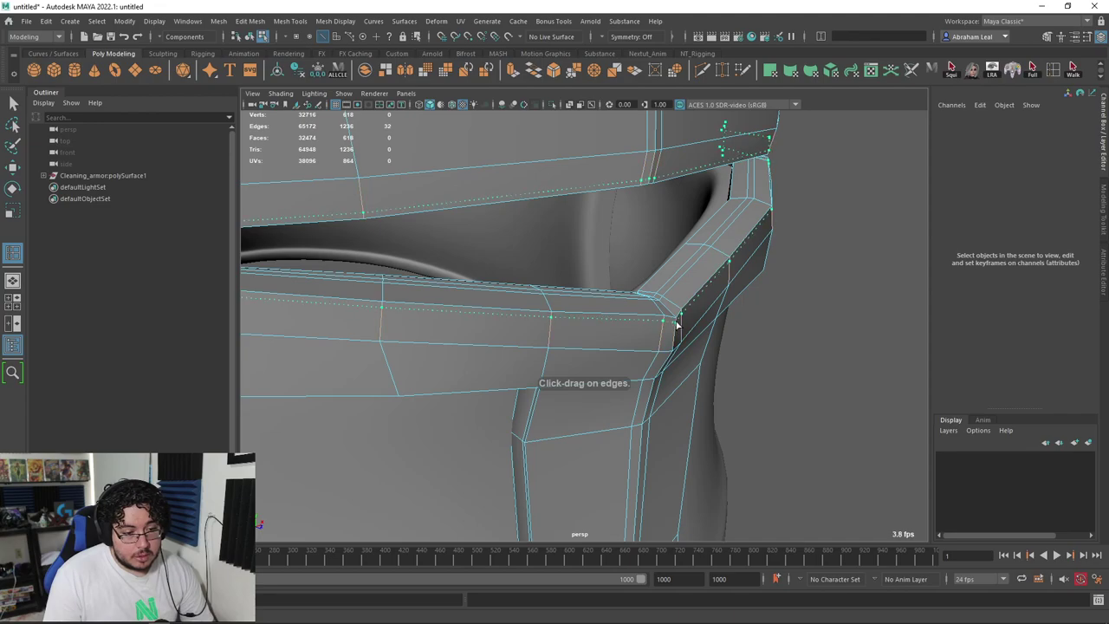
drag(675, 322, 675, 324)
key(3)
scroll(692, 384, down, 4)
key(q)
right_drag(652, 292, 723, 247)
click(798, 223)
Step: Examine the trim's side tabs and the rear corner of the eye slit in wireframe and smoothed shaded display
scroll(784, 238, down, 5)
alt+drag(723, 285, 519, 320)
scroll(503, 373, up, 4)
click(502, 378)
scroll(617, 379, up, 8)
alt+drag(577, 348, 611, 340)
key(4)
right_drag(610, 340, 622, 267)
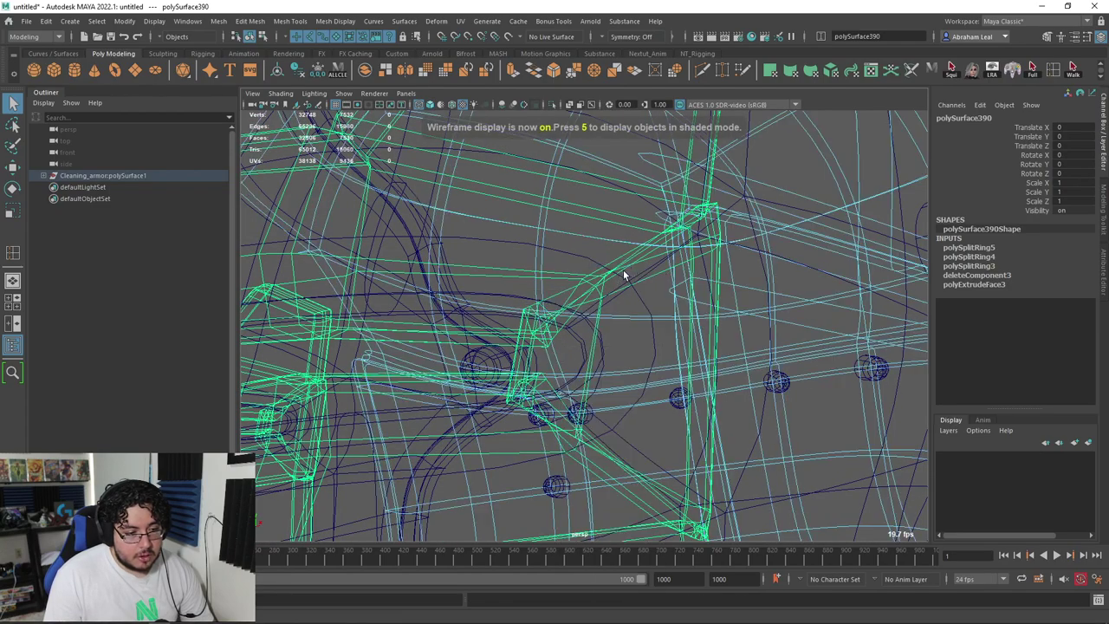
key(ctrl+z)
alt+drag(561, 322, 563, 353)
key(3)
key(6)
mouse_move(666, 440)
alt+mouse_down()
mouse_move(589, 363)
mouse_move(491, 369)
alt+mouse_up()
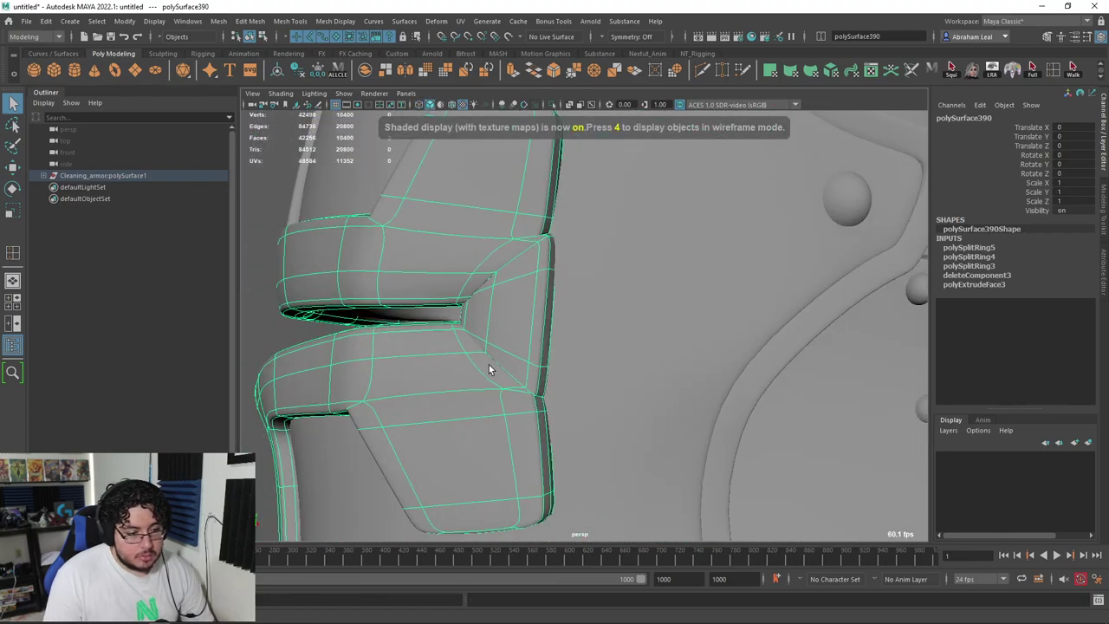
click(271, 313)
scroll(330, 331, down, 5)
alt+drag(331, 333, 601, 344)
click(703, 329)
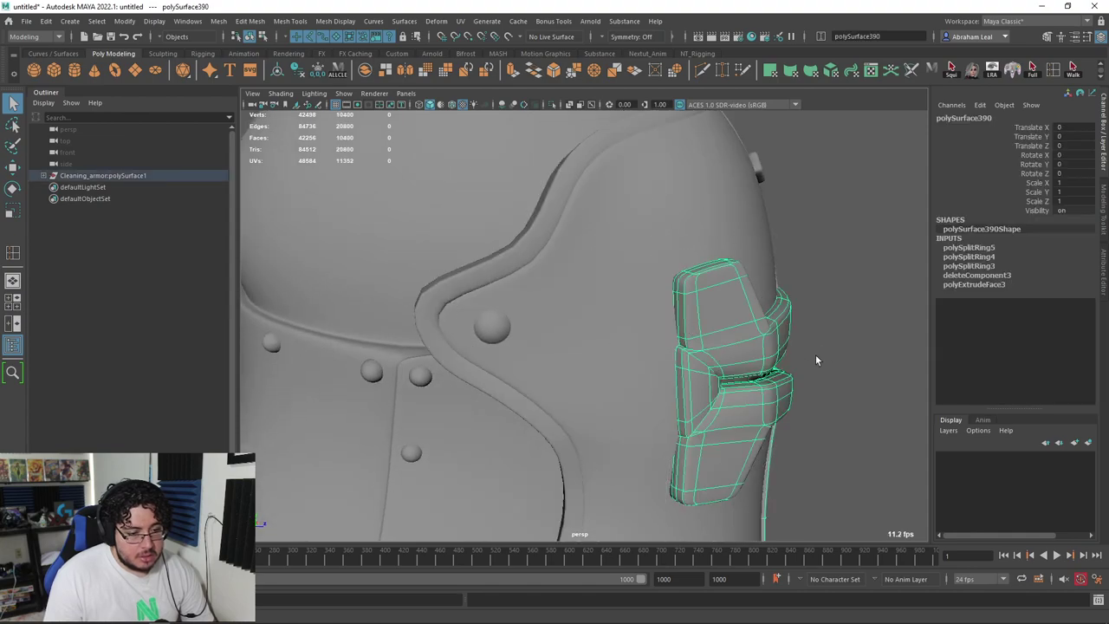
click(834, 364)
alt+drag(840, 369, 811, 379)
Step: Insert four supporting edge loops around the edges of the trim's side tab and preview the trim smoothed
click(718, 462)
key(f)
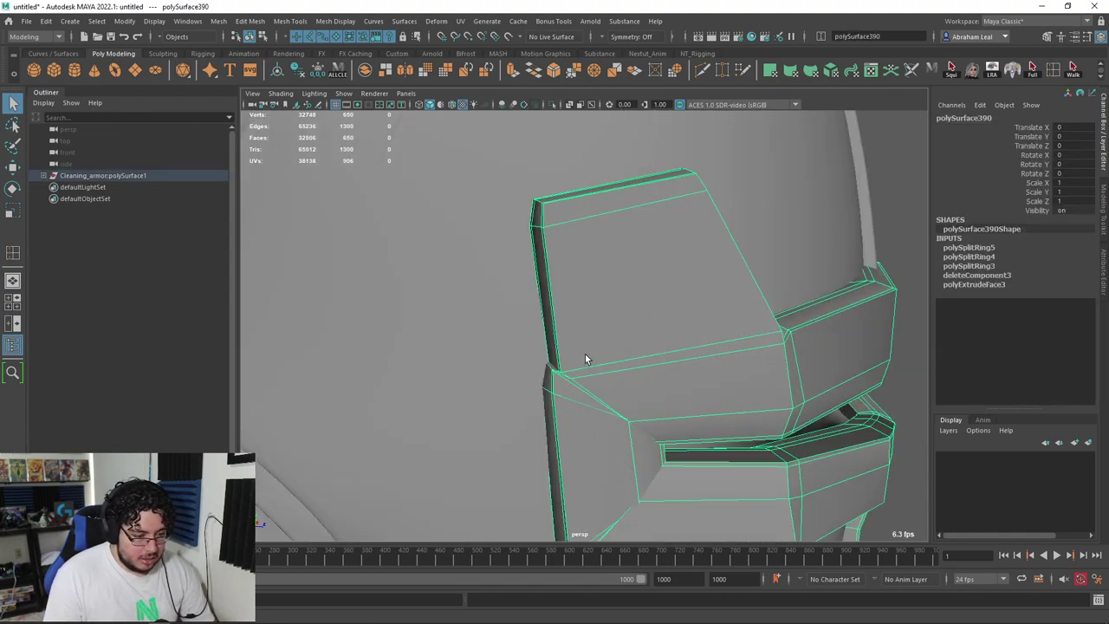
key(F10)
drag(551, 208, 545, 202)
alt+drag(546, 203, 549, 258)
alt+drag(694, 300, 629, 250)
click(598, 258)
click(644, 229)
key(q)
key(3)
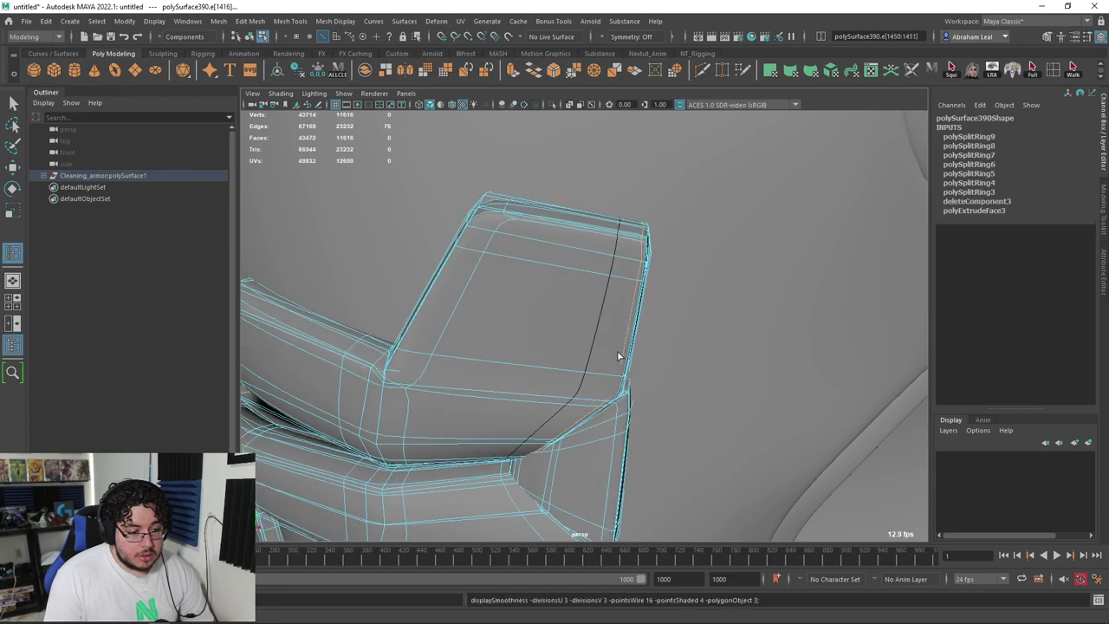
scroll(715, 271, down, 10)
click(731, 330)
scroll(731, 330, up, 4)
alt+drag(607, 317, 660, 301)
right_drag(660, 302, 723, 279)
click(870, 238)
Step: Insert two more supporting edge loops on the trim, along the eye slit's inner edge and the lower bar's front edge, and preview it smoothed
scroll(685, 344, up, 5)
alt+drag(658, 336, 730, 357)
click(799, 387)
mouse_move(799, 387)
alt+mouse_down()
mouse_move(646, 376)
mouse_move(782, 438)
mouse_move(788, 407)
alt+mouse_up()
key(g)
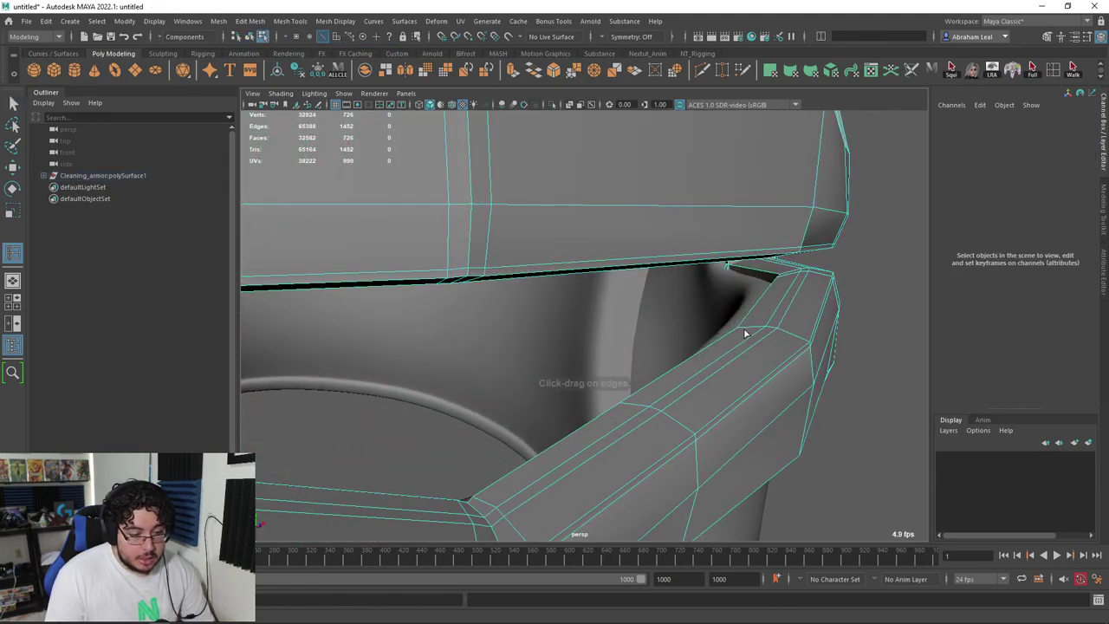
drag(746, 325, 741, 328)
click(742, 331)
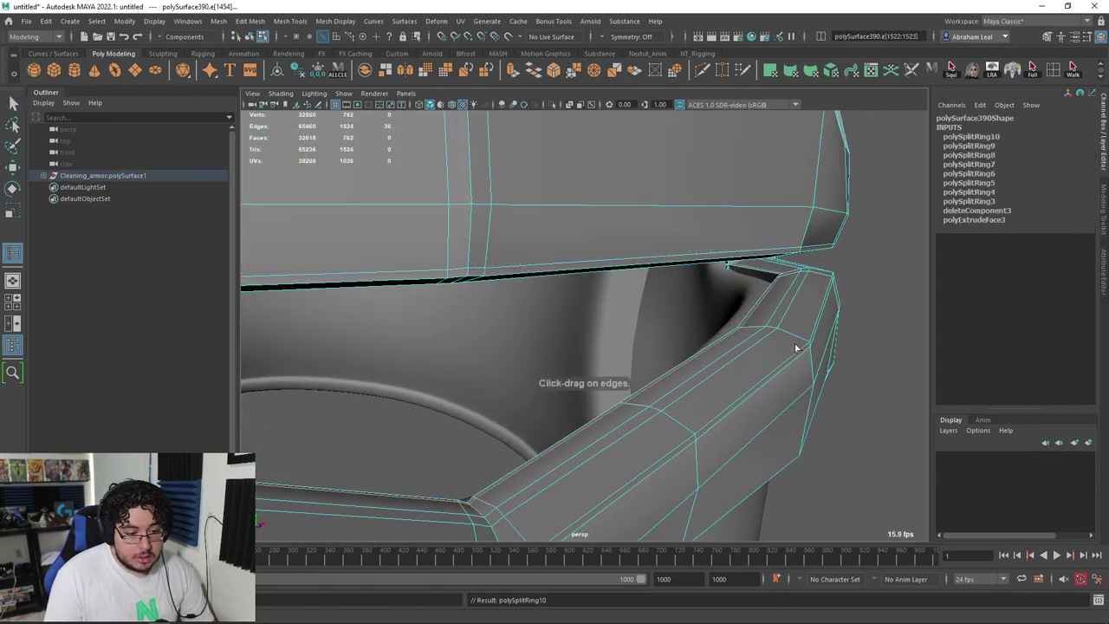
drag(805, 342, 805, 350)
key(q)
key(3)
right_drag(826, 334, 848, 310)
click(848, 312)
scroll(848, 312, down, 8)
alt+drag(848, 312, 658, 331)
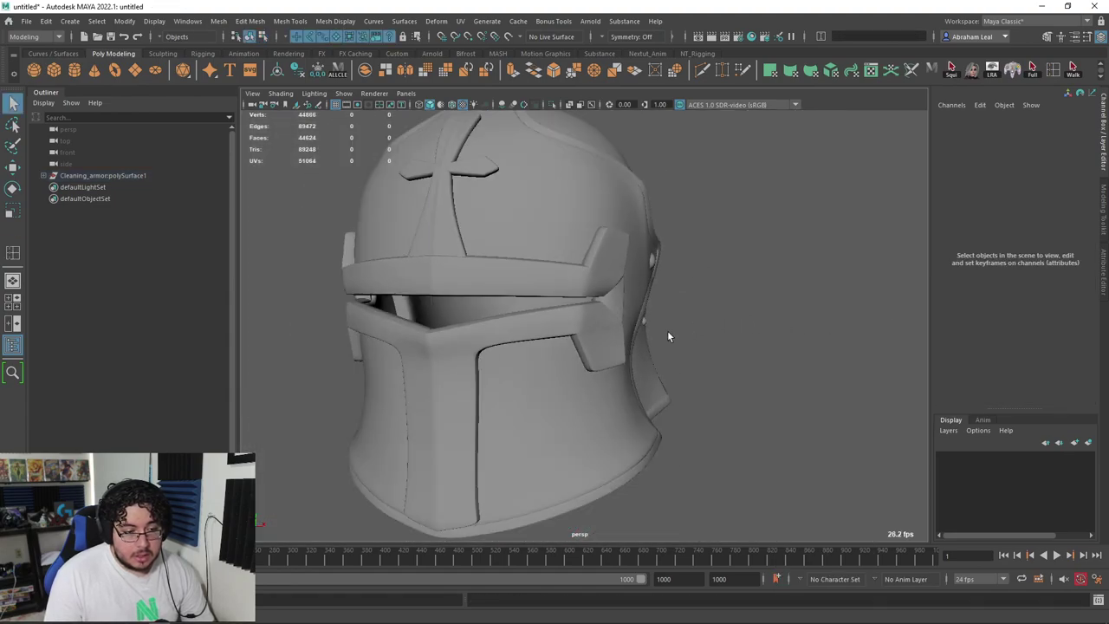
scroll(661, 341, down, 3)
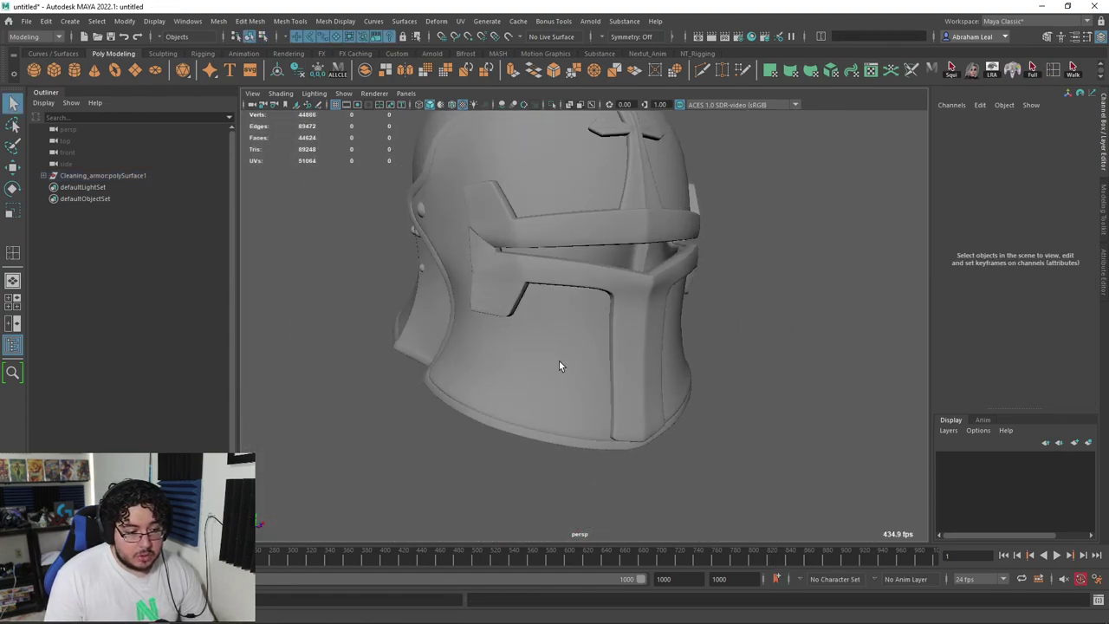
Step: Show the face plate without smooth preview and insert a supporting edge loop at its lower rear corner
click(558, 362)
key(1)
scroll(562, 385, up, 6)
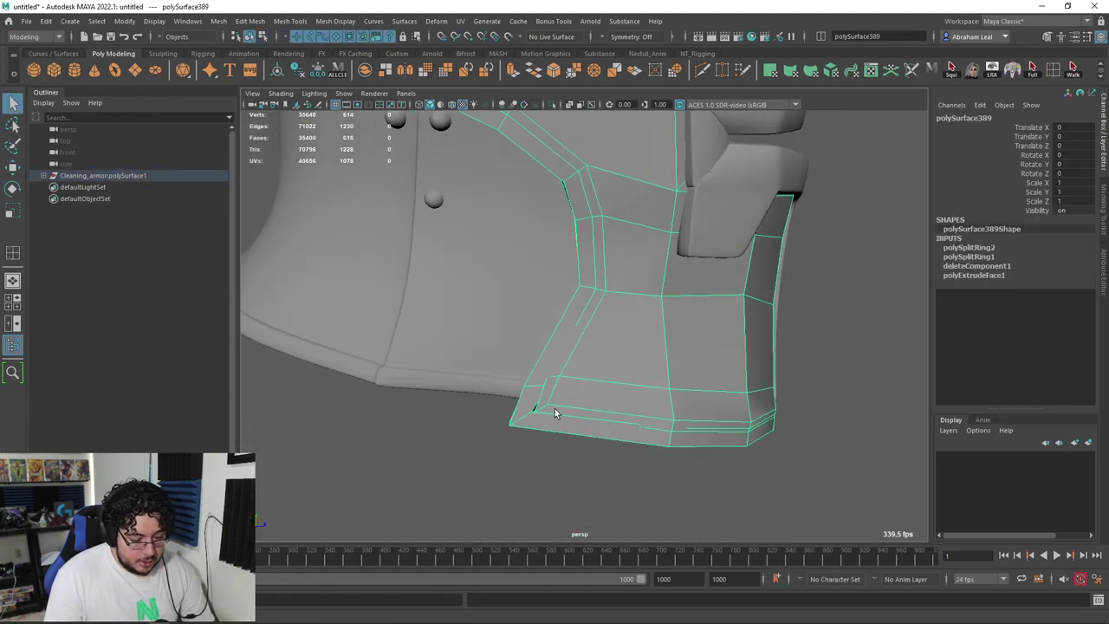
key(y)
click(537, 416)
scroll(537, 416, down, 5)
alt+drag(537, 416, 311, 366)
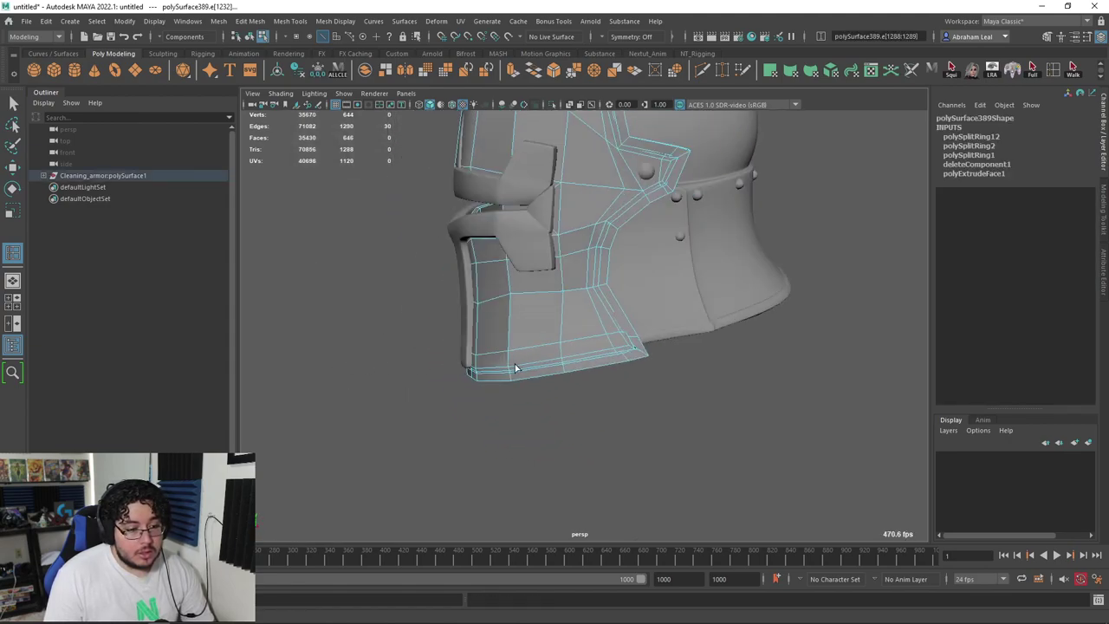
Step: Insert another edge loop at the face plate's opposite lower corner and delete the surplus edge loop there
scroll(512, 369, up, 5)
alt+drag(680, 385, 648, 402)
scroll(574, 367, up, 3)
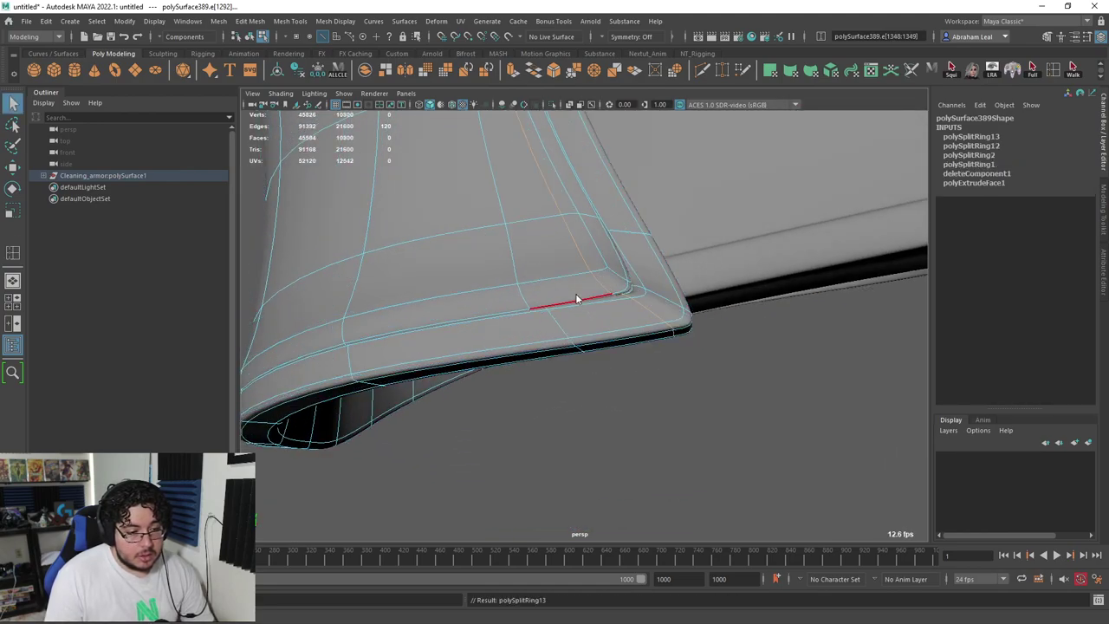
key(Delete)
key(f)
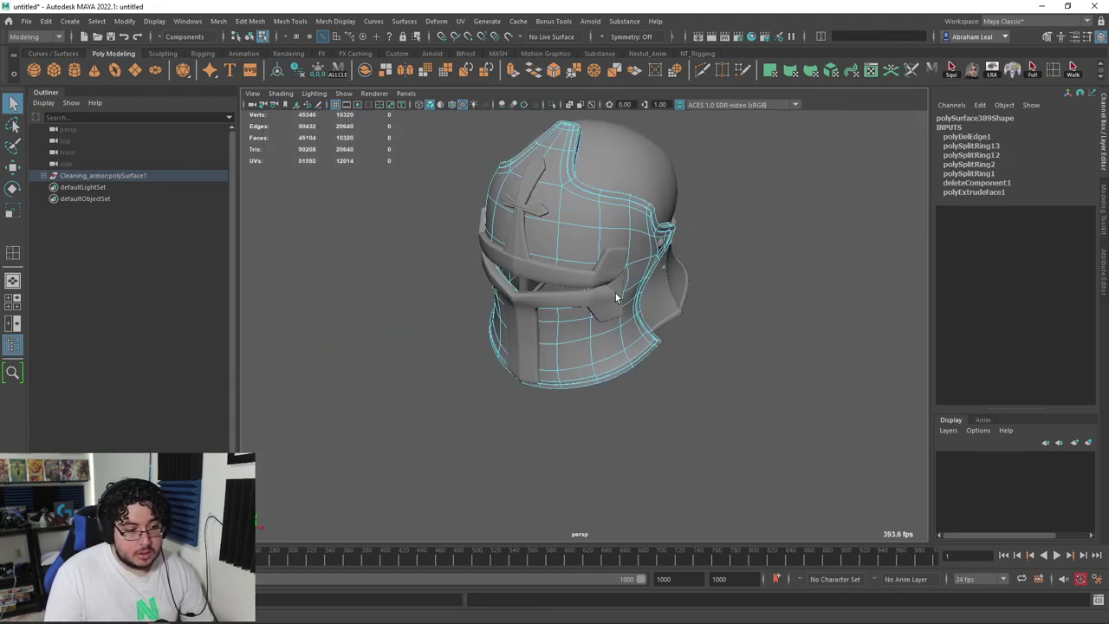
Step: Return to object mode and examine the smoothed face plate and eye-slit trim from the front and above
click(738, 198)
alt+drag(738, 198, 634, 222)
alt+drag(728, 181, 665, 299)
key(F8)
click(672, 219)
scroll(672, 220, down, 3)
scroll(602, 218, up, 5)
click(584, 240)
scroll(515, 260, down, 4)
scroll(485, 277, up, 5)
scroll(594, 286, down, 3)
scroll(467, 278, down, 4)
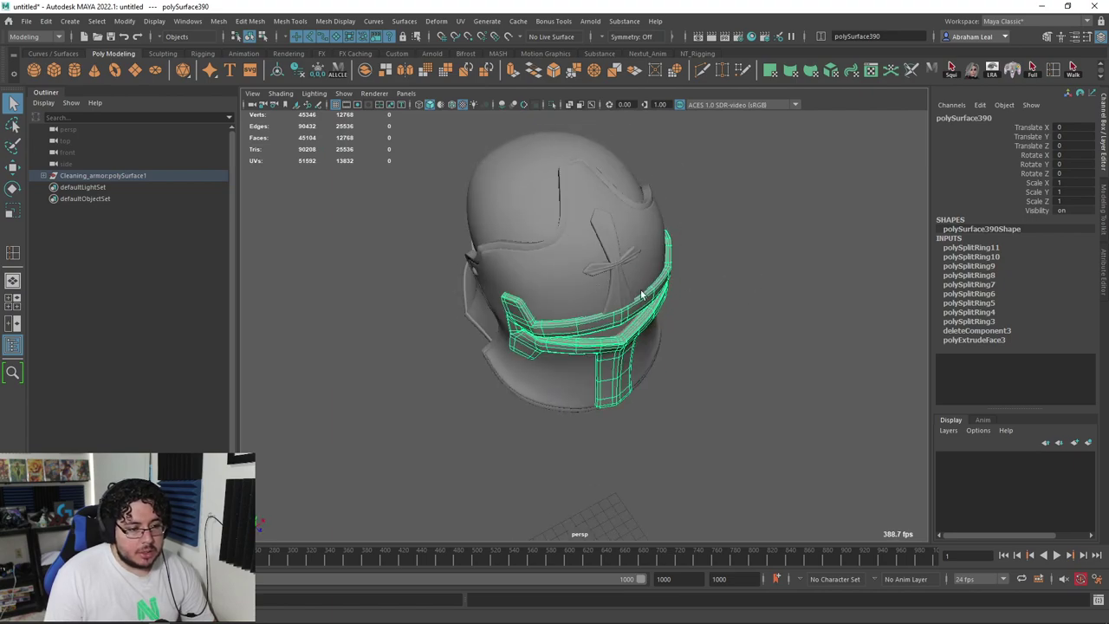
Step: Mirror the face plate across the world X axis in the positive direction, cutting and combining with the original geometry
click(548, 273)
alt+drag(550, 280, 549, 237)
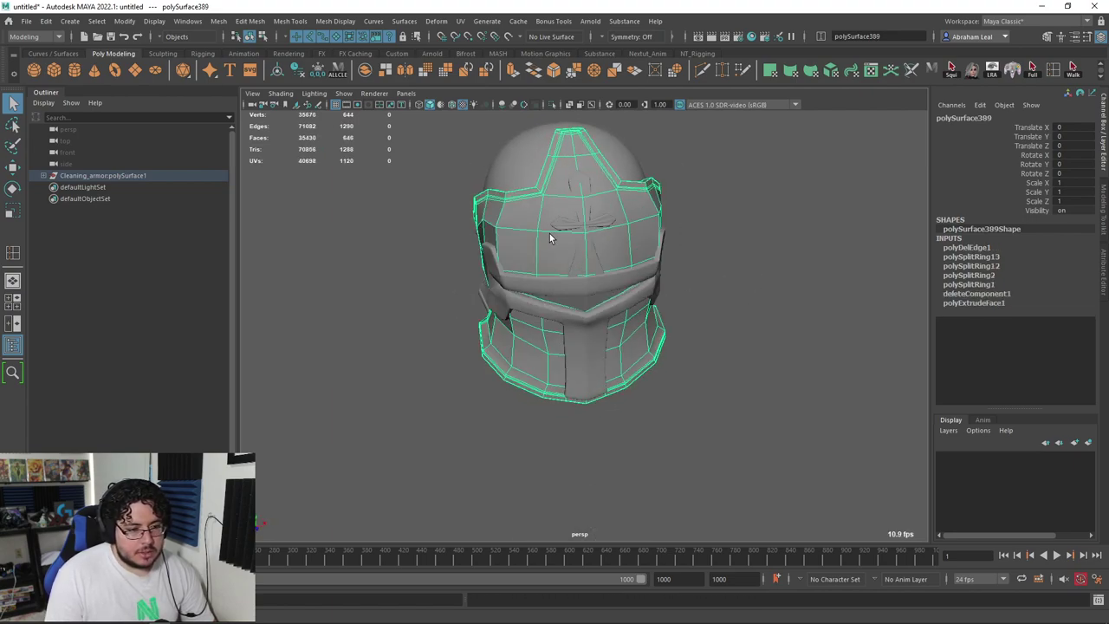
shift+right_click(535, 210)
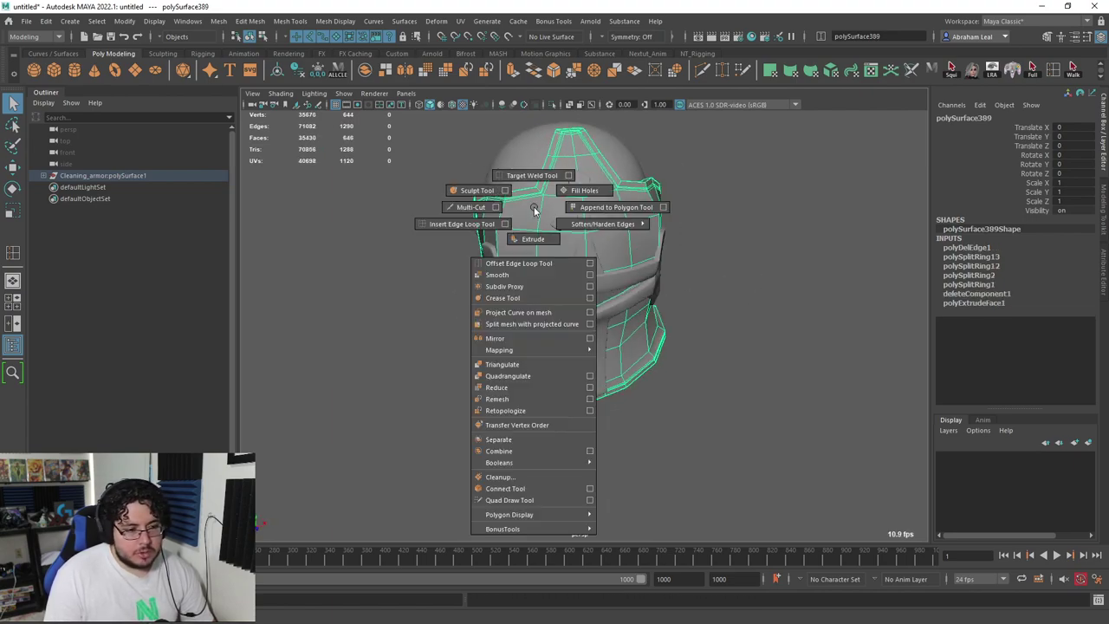
click(588, 339)
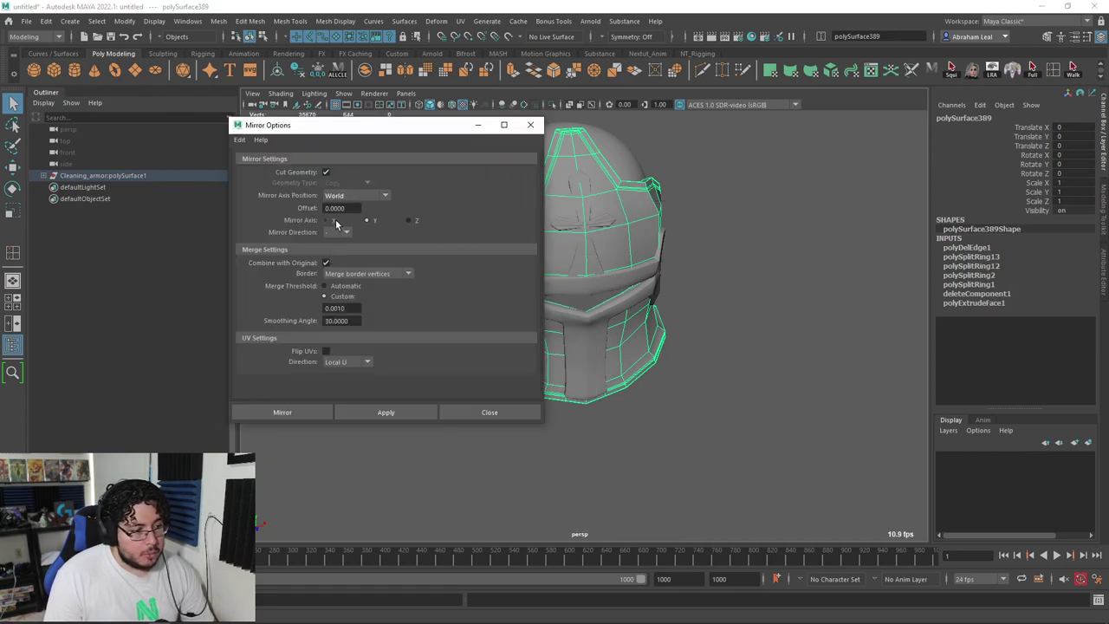
alt+drag(598, 226, 777, 254)
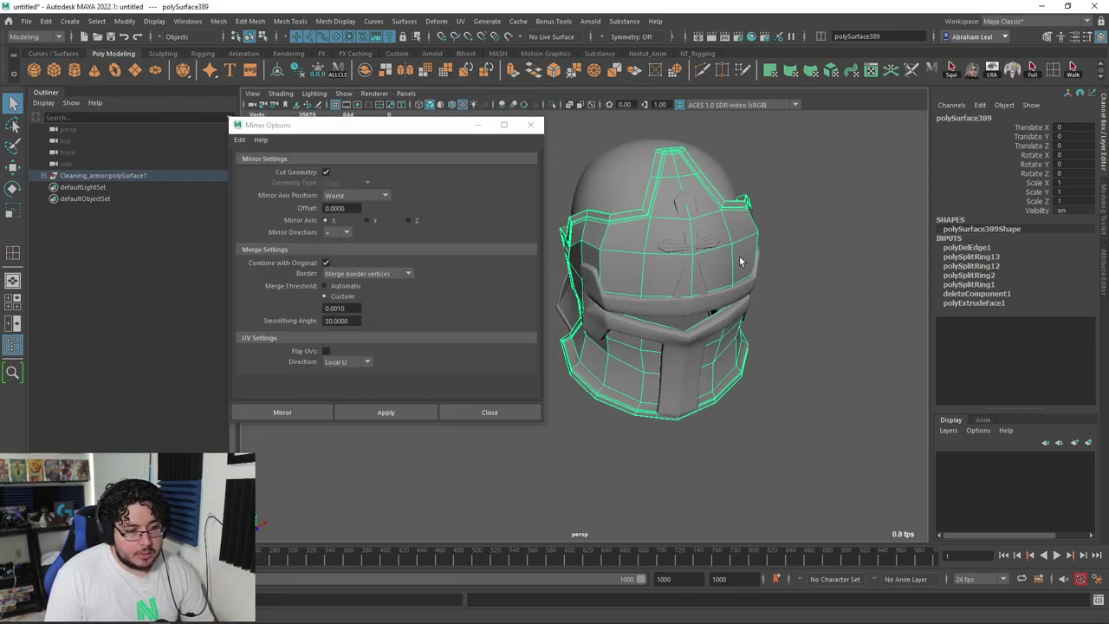
click(378, 416)
alt+drag(684, 286, 757, 356)
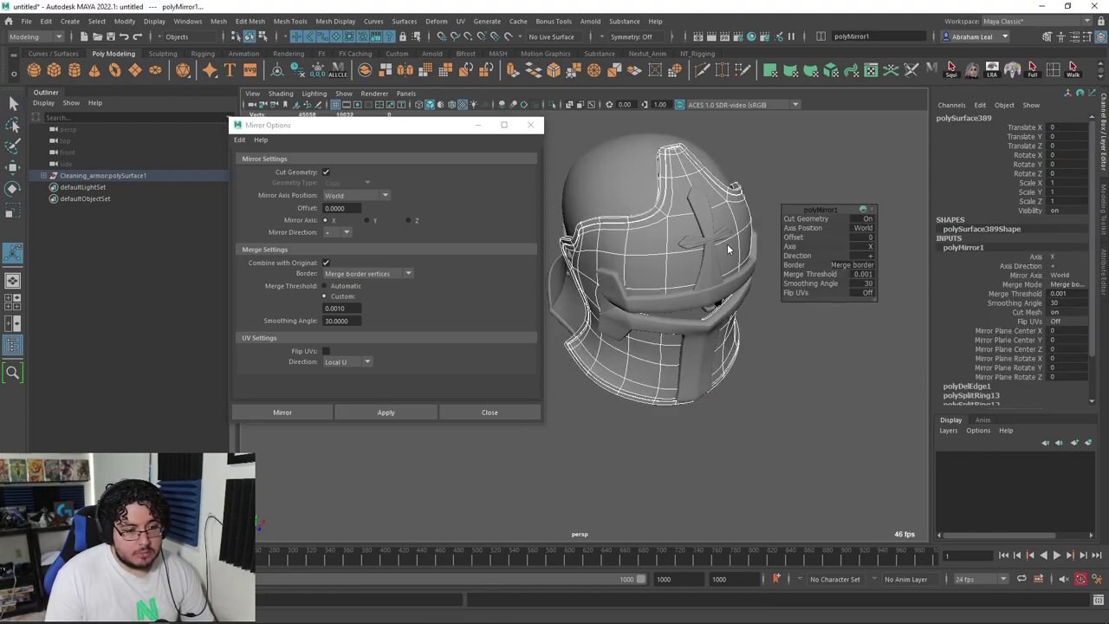
key(q)
click(762, 191)
alt+drag(727, 209, 747, 275)
Step: Check the mirrored face plate smoothed, select all helmet pieces, and turn off their smooth preview
click(684, 307)
key(3)
alt+drag(693, 320, 674, 452)
key(1)
click(720, 398)
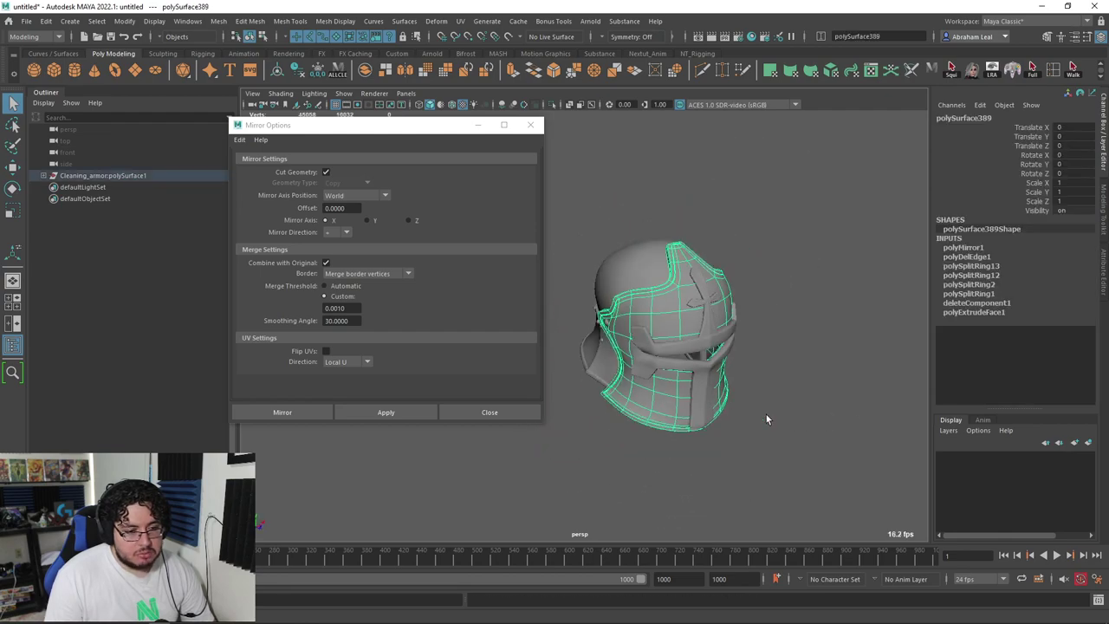
scroll(745, 408, down, 5)
click(728, 403)
drag(728, 403, 557, 253)
key(1)
scroll(733, 406, up, 6)
alt+drag(735, 405, 750, 389)
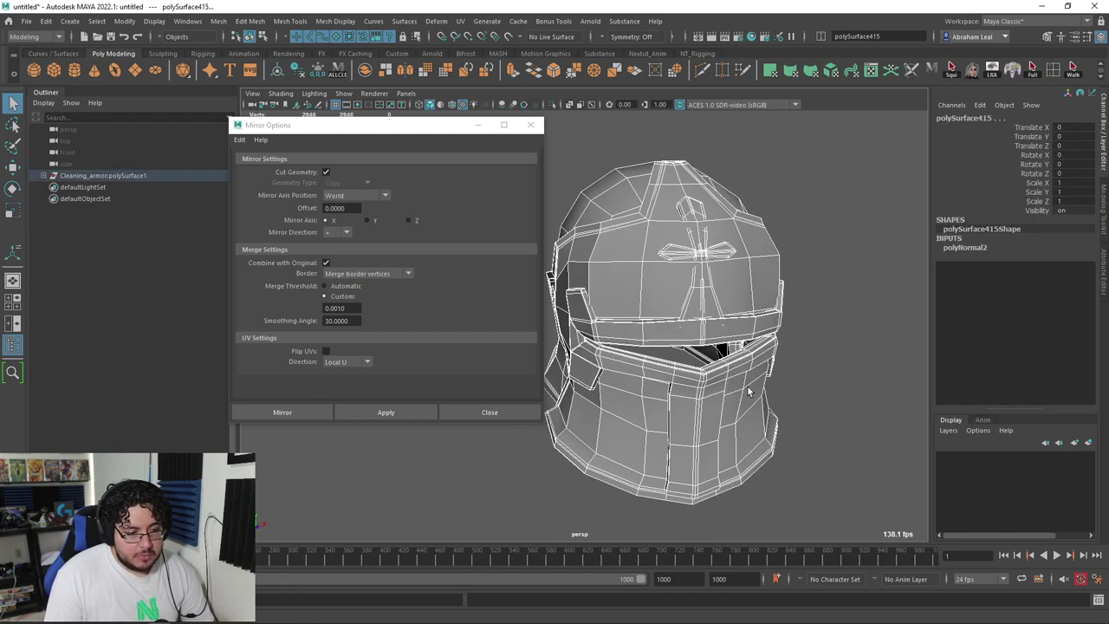
scroll(755, 385, up, 5)
scroll(672, 270, down, 3)
alt+drag(835, 322, 785, 334)
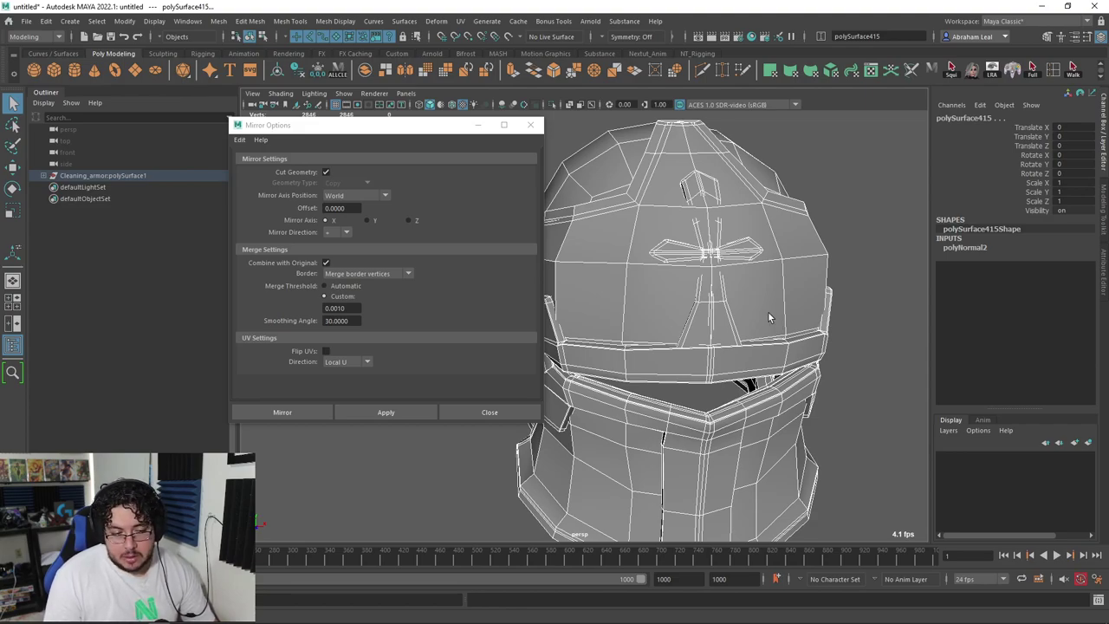
Step: Apply Smooth with one division to all selected helmet pieces
scroll(767, 313, down, 5)
scroll(701, 318, up, 5)
mouse_move(755, 332)
alt+mouse_down()
mouse_move(700, 319)
mouse_move(737, 329)
alt+mouse_up()
scroll(740, 333, up, 2)
alt+middle_drag(784, 379, 756, 350)
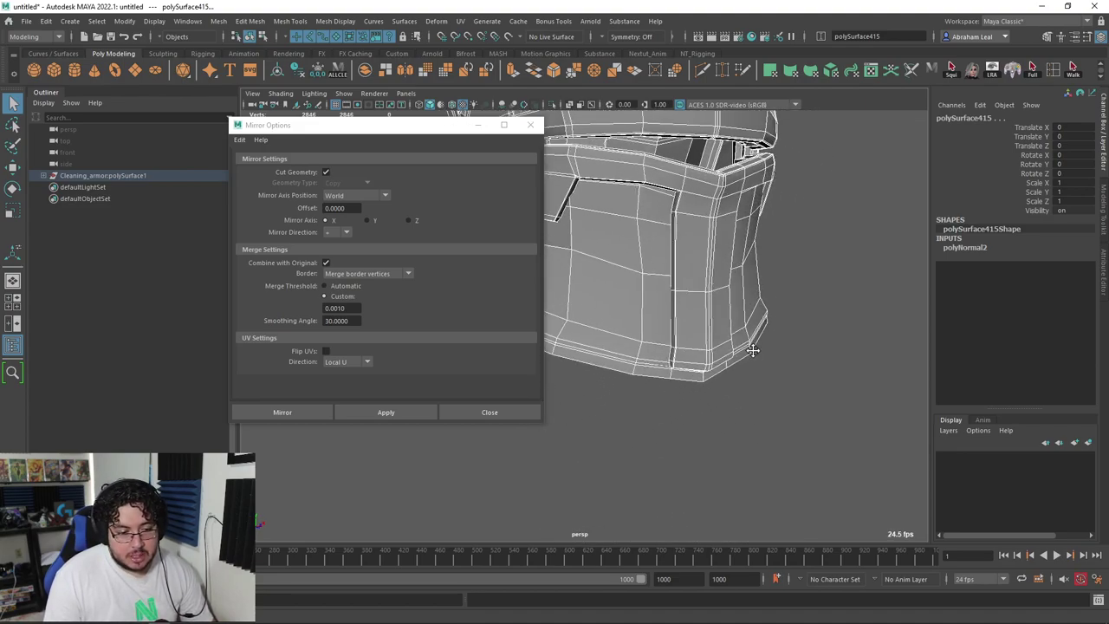
alt+right_drag(755, 350, 807, 392)
key(3)
alt+drag(807, 392, 779, 436)
scroll(780, 436, down, 5)
scroll(786, 431, up, 5)
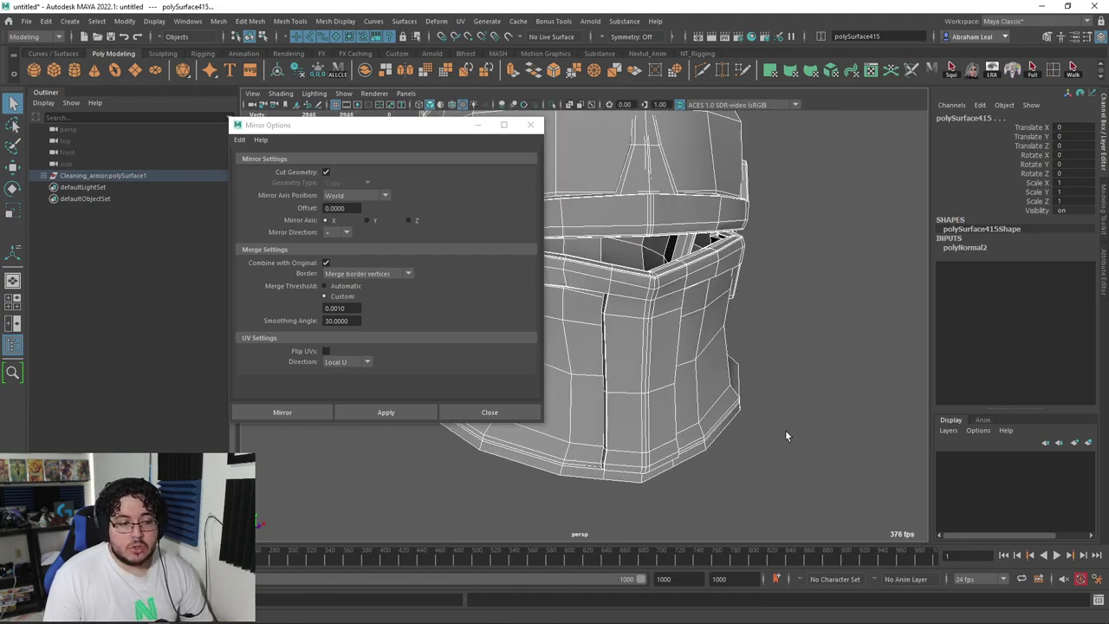
key(f)
click(219, 21)
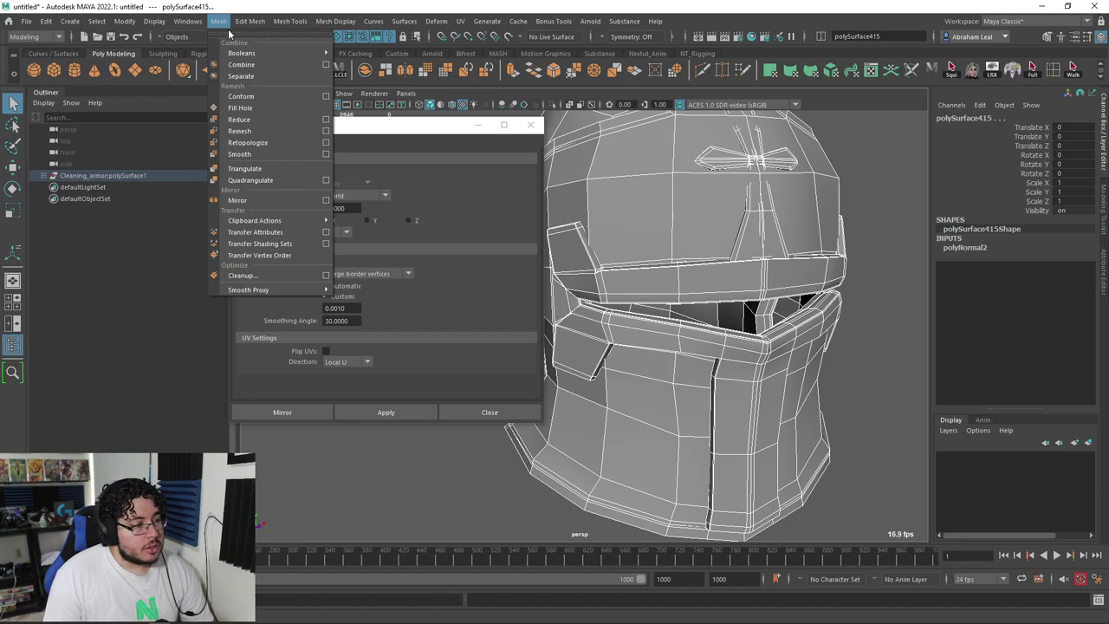
click(250, 153)
Step: Deselect the pieces and examine the smoothed helmet, closing in on the side end of the eye-slit trim
scroll(837, 295, down, 3)
click(837, 295)
scroll(837, 295, down, 4)
alt+drag(836, 295, 550, 446)
click(774, 465)
alt+drag(775, 465, 640, 434)
alt+middle_drag(640, 434, 700, 440)
alt+right_drag(700, 440, 823, 502)
alt+drag(822, 503, 711, 449)
alt+middle_drag(710, 449, 770, 493)
alt+right_drag(771, 494, 895, 589)
Step: Inspect the smoothed wireframe of the eye-slit trim around the slit's outer end and the lower flange, then deselect it
click(707, 406)
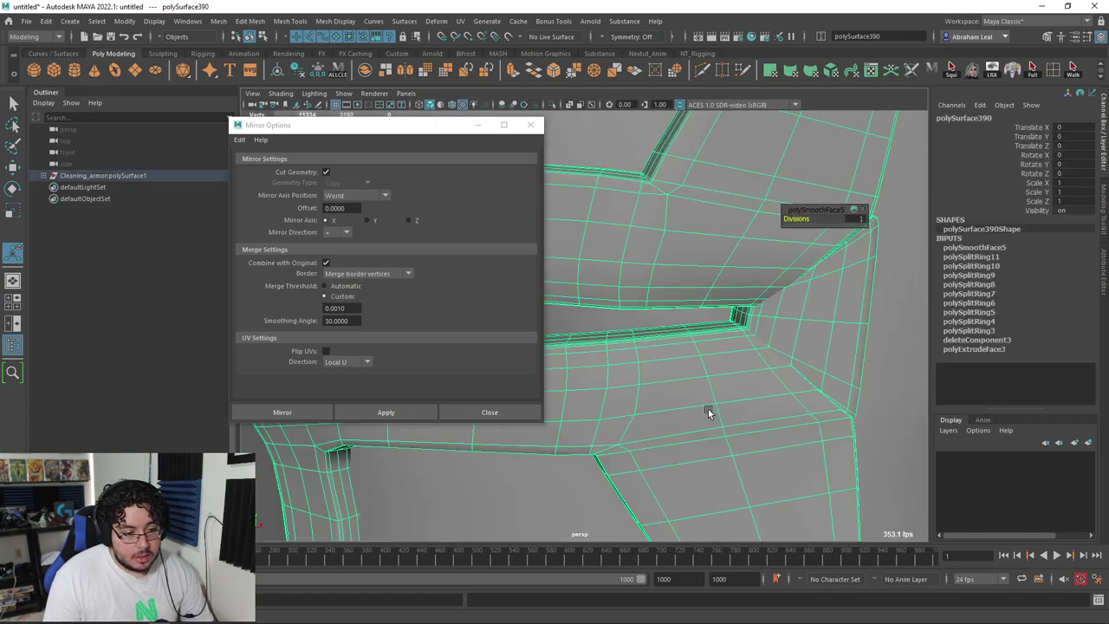
click(782, 420)
alt+right_drag(767, 495, 598, 322)
alt+drag(598, 322, 708, 338)
alt+right_drag(708, 338, 676, 337)
alt+drag(676, 336, 649, 322)
alt+middle_drag(648, 322, 584, 333)
alt+right_drag(585, 334, 699, 329)
click(698, 329)
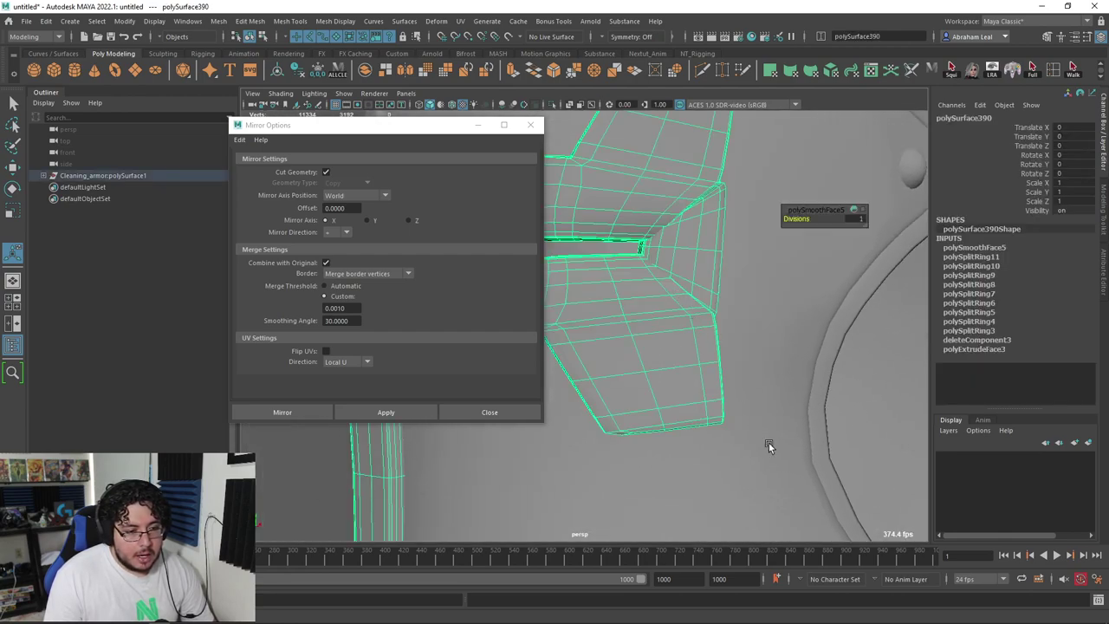
alt+right_drag(800, 499, 719, 437)
click(786, 430)
alt+drag(719, 438, 776, 401)
drag(591, 447, 565, 471)
alt+right_drag(563, 473, 591, 461)
alt+right_drag(770, 413, 738, 382)
click(738, 382)
Step: Select all helmet pieces, combine them into one mesh, and delete its construction history
drag(738, 236, 555, 446)
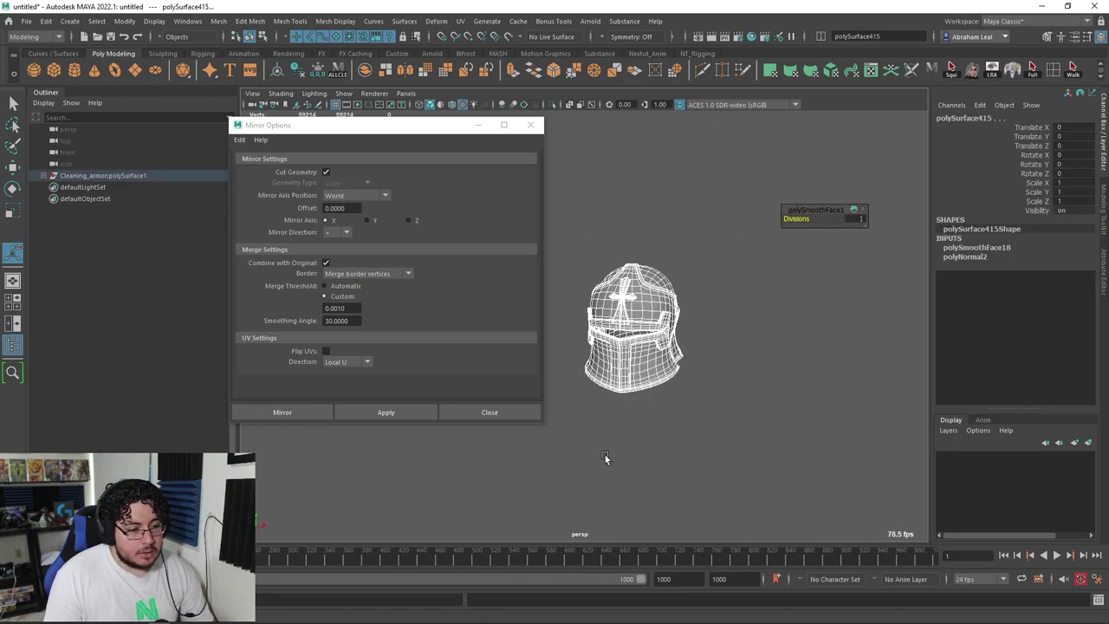
click(364, 71)
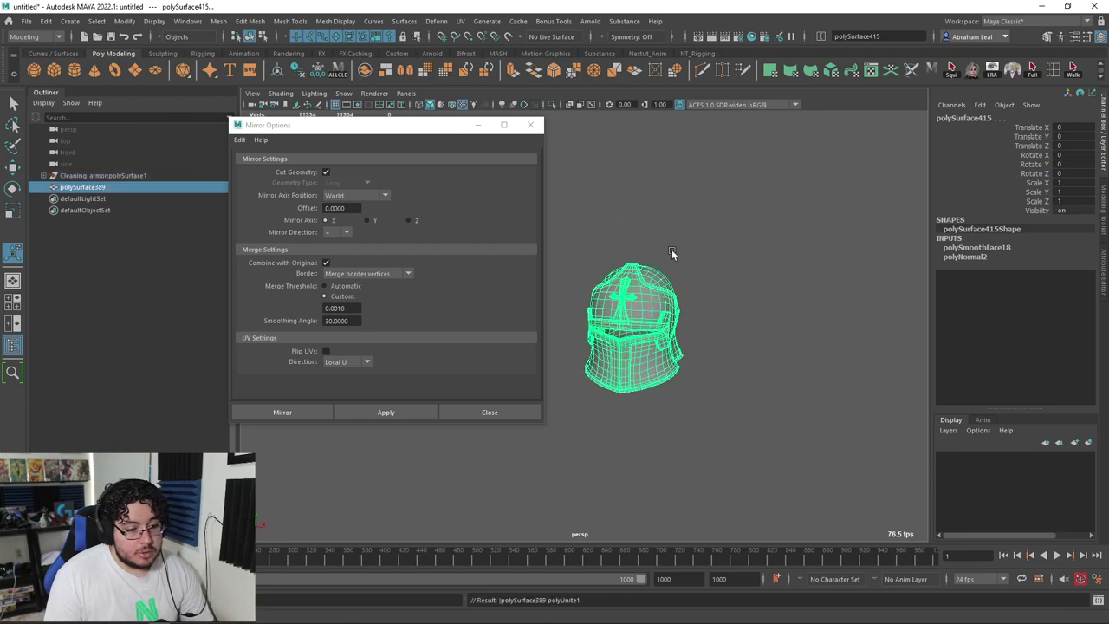
click(297, 72)
Step: Examine the combined helmet's wireframe from above, along the side trim, and from the front
alt+drag(649, 170, 748, 302)
alt+middle_drag(747, 302, 646, 277)
alt+right_drag(646, 277, 802, 337)
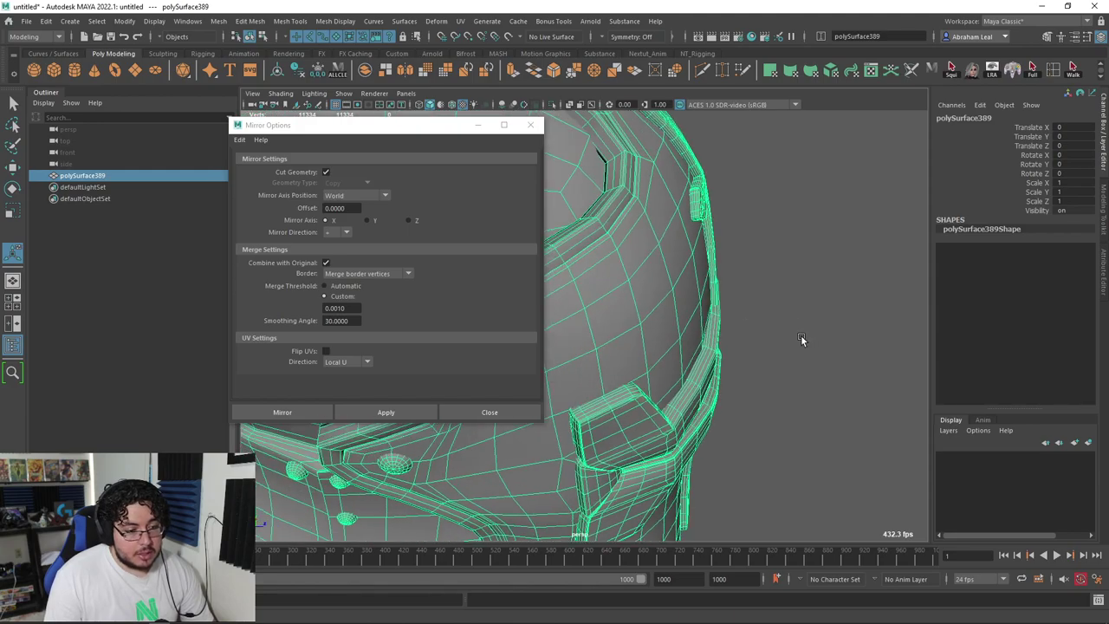
alt+drag(802, 337, 747, 334)
click(748, 333)
alt+right_drag(746, 333, 718, 335)
alt+drag(718, 335, 658, 316)
click(668, 248)
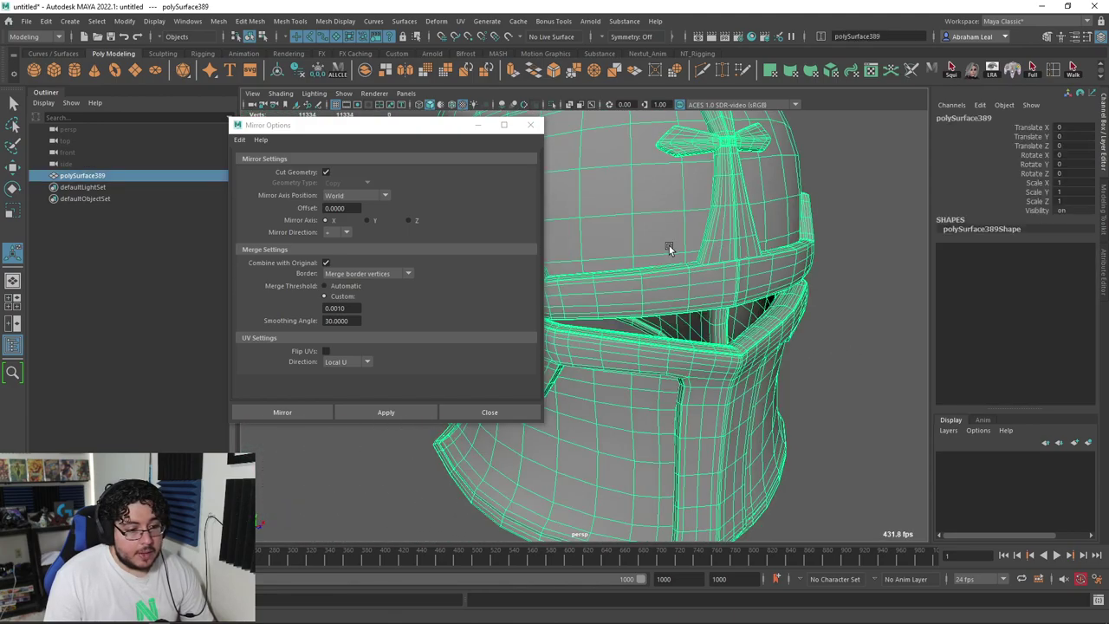
Step: Set up a selection export of the helmet as Helmet_v2.fbx in the Helmet assets folder and close the export dialog
click(26, 21)
click(97, 172)
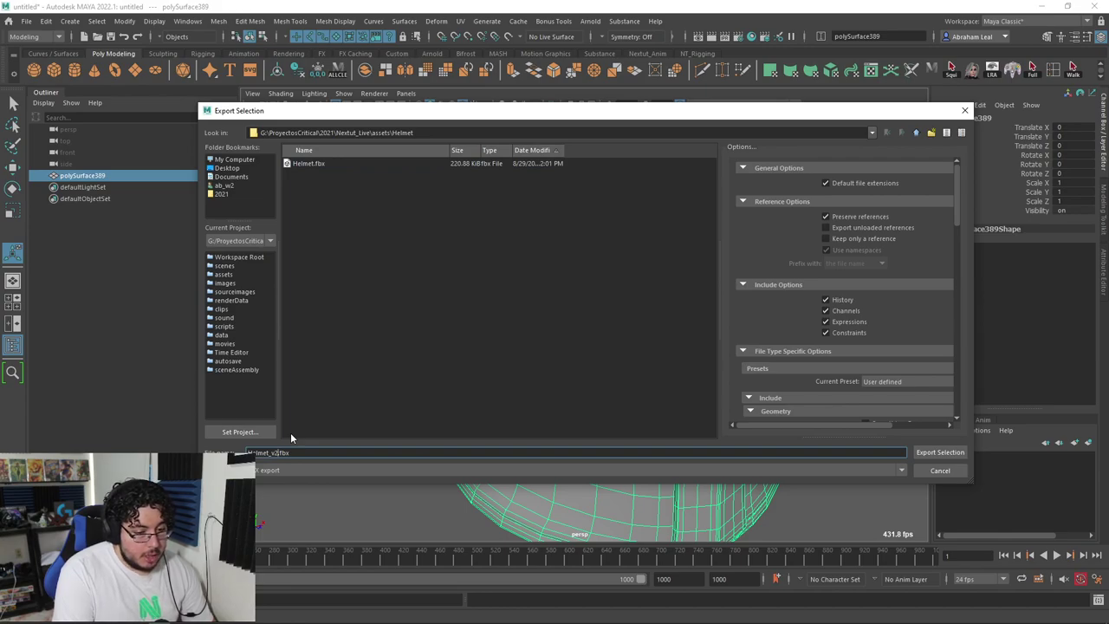
click(964, 112)
Step: Examine the helmet's rivets, neck guard and face plate rim without the wireframe, and reselect the helmet mesh
scroll(707, 272, down, 5)
click(772, 276)
alt+drag(707, 272, 843, 280)
scroll(772, 275, up, 5)
alt+drag(688, 291, 593, 286)
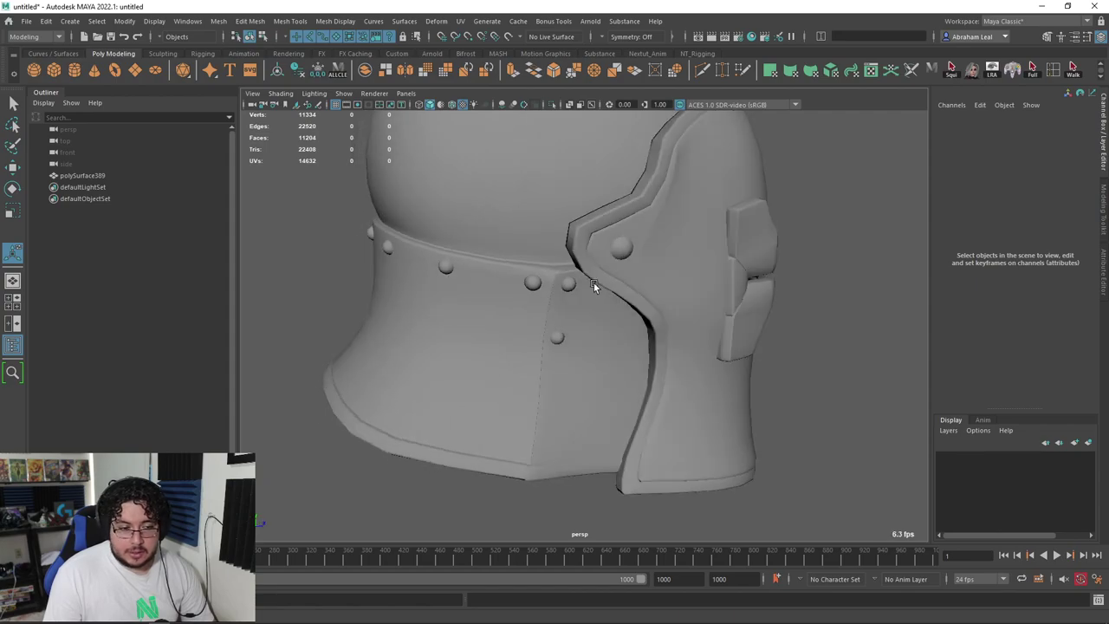
click(668, 261)
alt+drag(668, 263, 693, 319)
alt+right_drag(693, 319, 572, 252)
alt+drag(719, 260, 511, 295)
scroll(600, 275, down, 3)
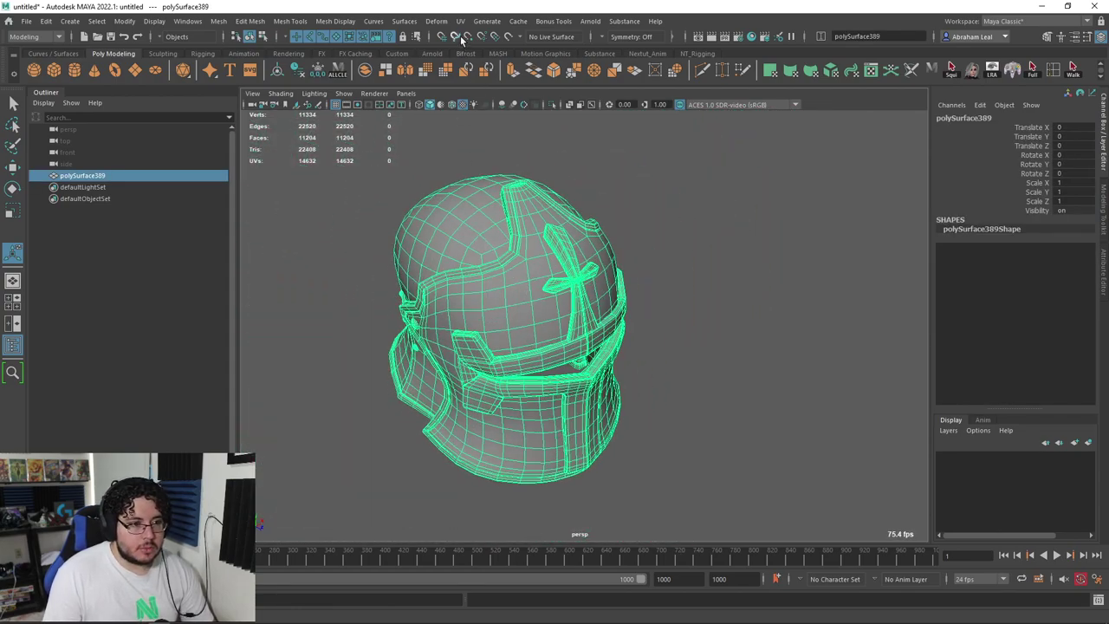
Step: Apply a planar UV projection to the whole helmet and turn off textured display in the viewport
click(461, 21)
click(484, 163)
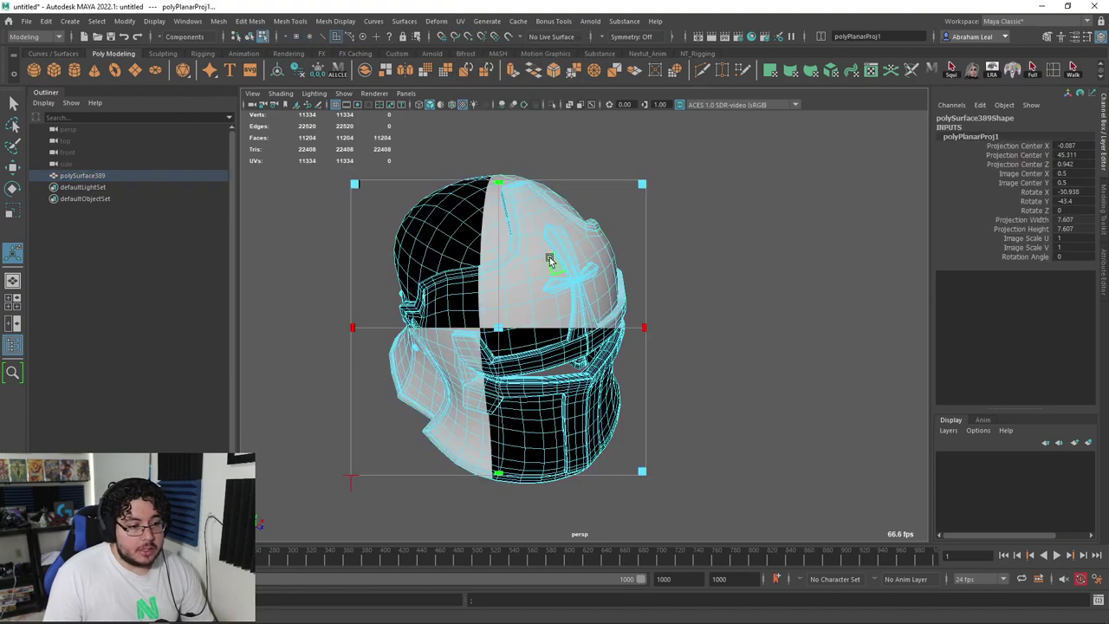
key(q)
click(683, 205)
click(553, 217)
click(465, 106)
click(481, 149)
alt+drag(485, 164, 571, 240)
click(496, 237)
alt+middle_drag(571, 240, 589, 255)
alt+drag(589, 254, 622, 208)
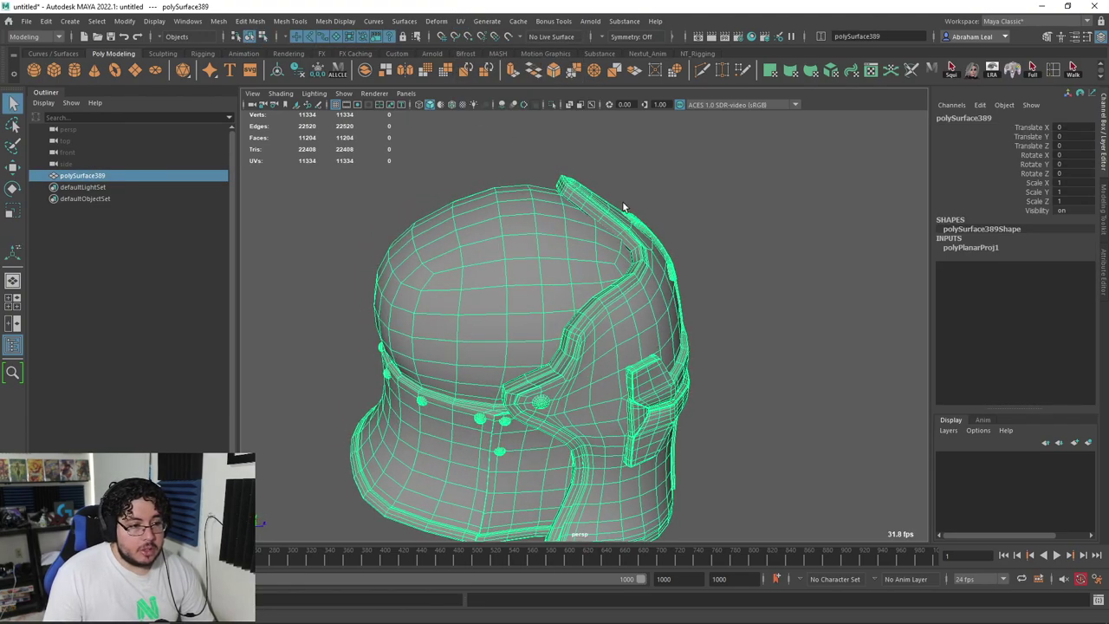
Step: Select all faces of the skull cap and neck guard shell and isolate it in the viewport
click(461, 21)
click(499, 277)
alt+drag(500, 277, 600, 218)
key(F11)
double_click(572, 244)
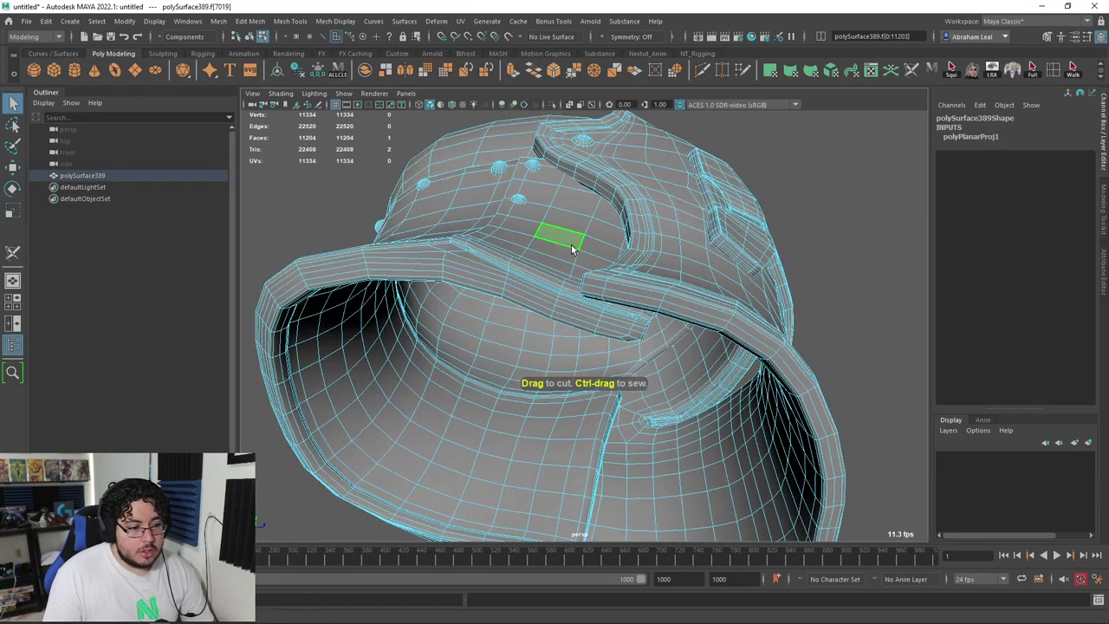
click(553, 103)
alt+drag(606, 277, 456, 242)
click(730, 264)
alt+drag(730, 264, 753, 208)
click(461, 21)
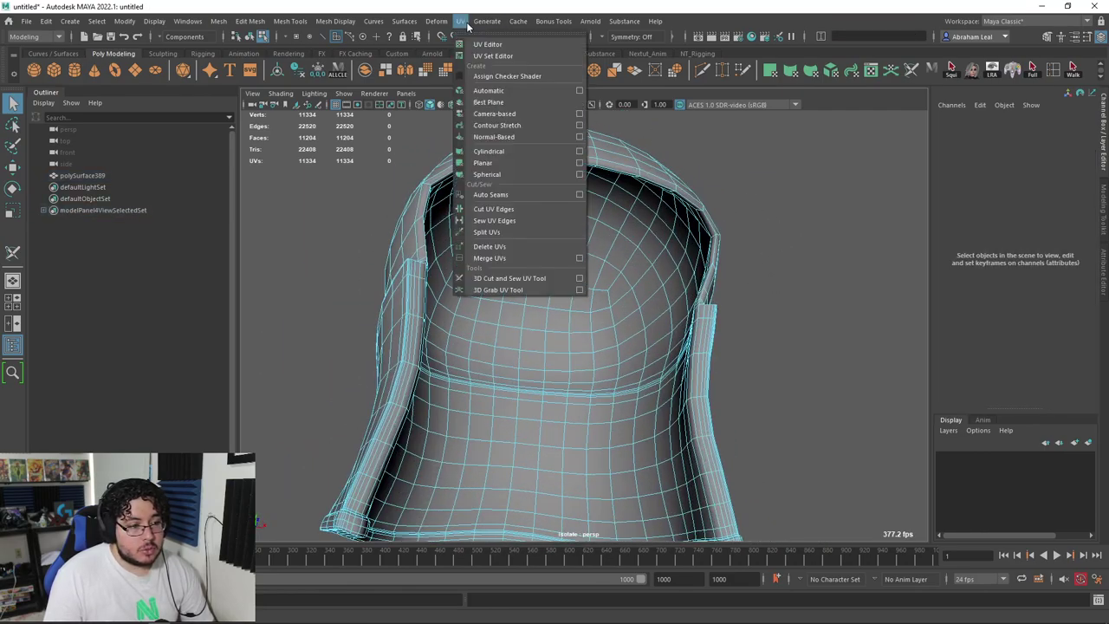
click(504, 278)
scroll(462, 243, up, 5)
right_click(459, 146)
right_click(668, 216)
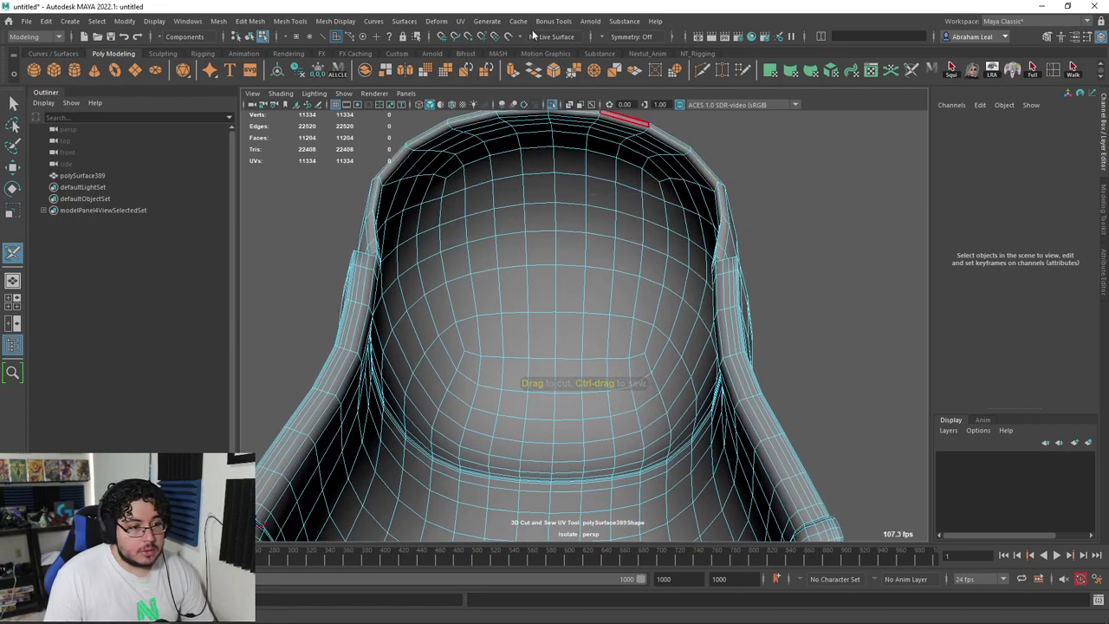
click(460, 21)
click(514, 279)
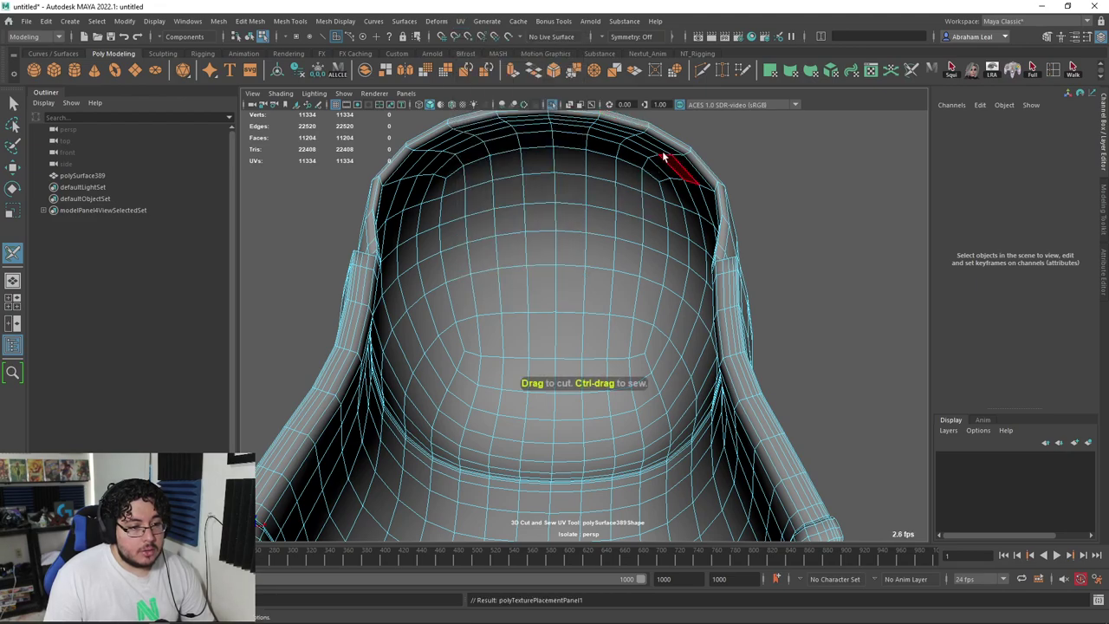
Step: Switch to edge mode and cut a UV seam along the skull cap's front opening rim with the 3D Cut and Sew UV Tool
right_drag(669, 171, 671, 141)
double_click(678, 141)
click(733, 194)
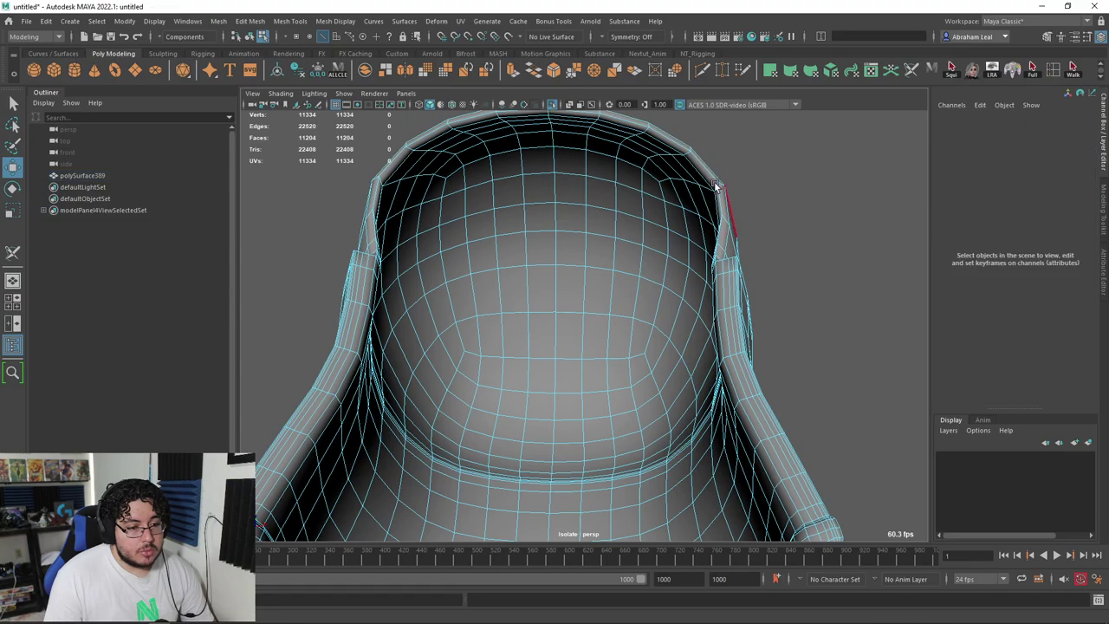
click(461, 21)
click(507, 279)
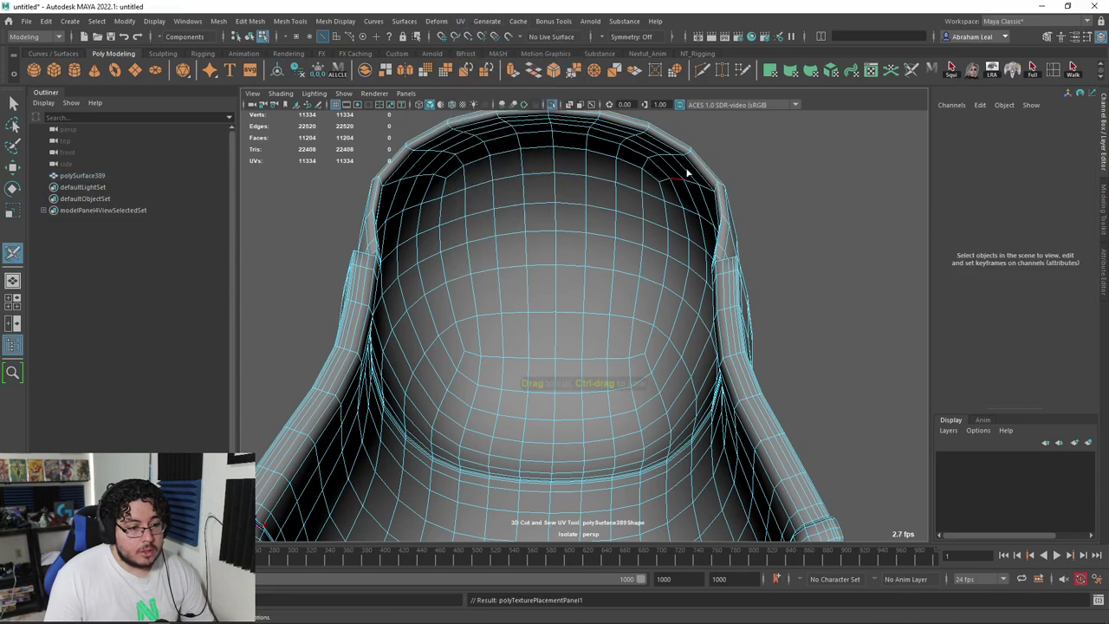
alt+drag(750, 203, 705, 248)
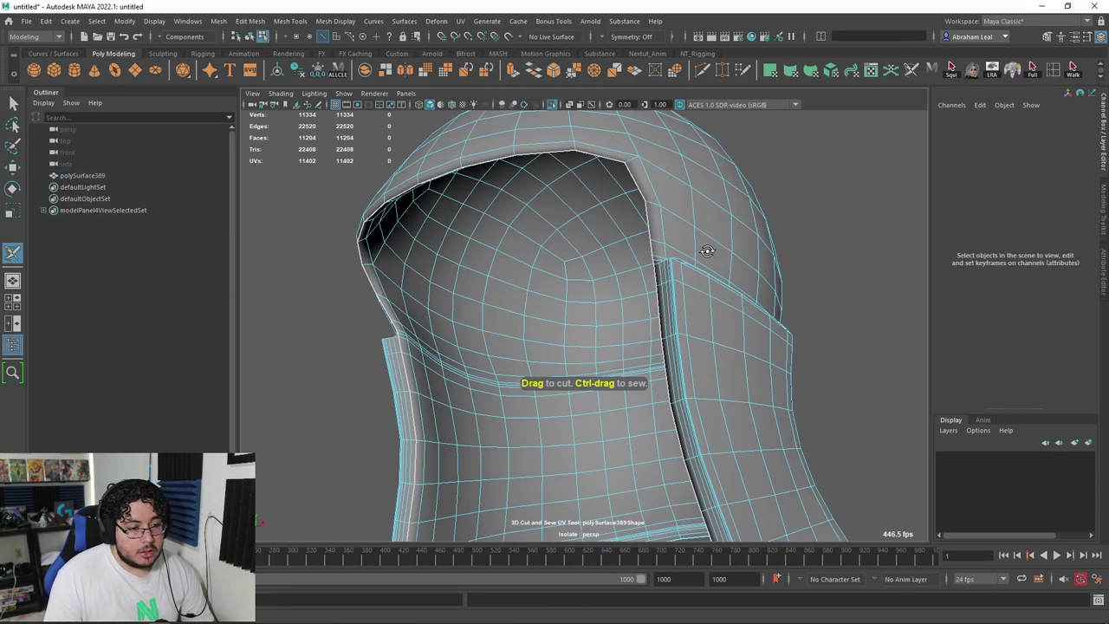
Step: Cut further UV seams at the ledge where the skull cap meets the neck guard
alt+drag(611, 347, 879, 314)
scroll(742, 297, up, 5)
alt+drag(740, 295, 718, 320)
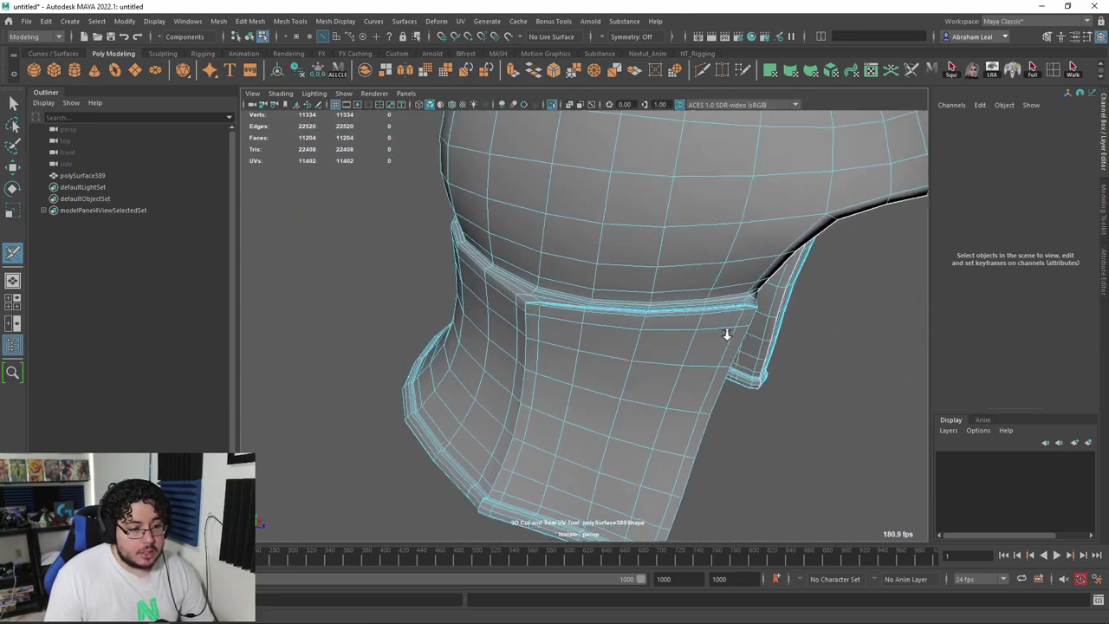
scroll(719, 371, up, 5)
alt+drag(719, 372, 499, 283)
double_click(527, 278)
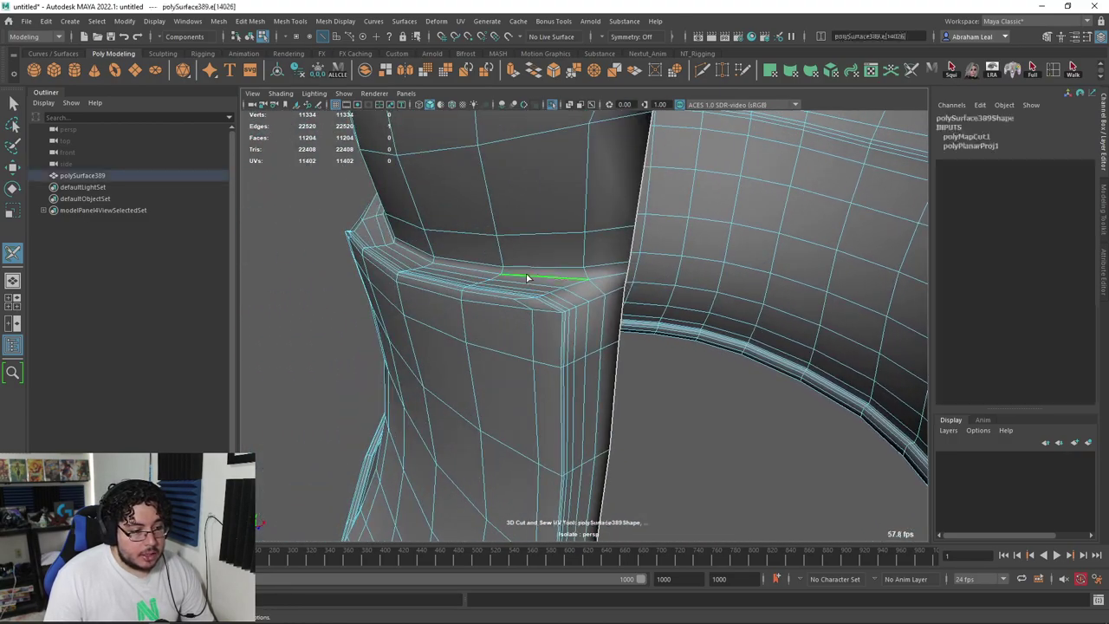
click(608, 278)
alt+drag(762, 313, 661, 330)
mouse_move(537, 274)
mouse_down()
mouse_move(594, 285)
mouse_move(371, 304)
mouse_move(367, 259)
mouse_move(488, 277)
mouse_move(705, 276)
mouse_move(704, 339)
mouse_up()
scroll(704, 339, up, 4)
scroll(705, 341, down, 3)
scroll(623, 327, down, 4)
alt+drag(624, 326, 636, 284)
scroll(618, 320, down, 5)
Step: Return to object mode, show the whole helmet again, and isolate the face plate by its faces
key(q)
right_drag(627, 255, 724, 189)
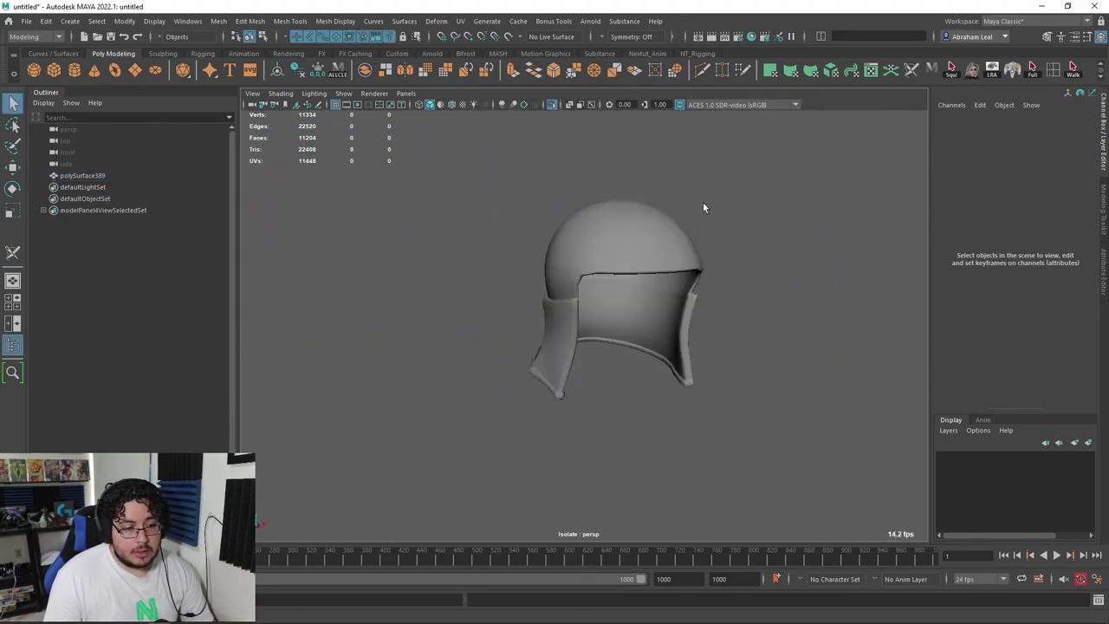
click(558, 105)
click(556, 105)
click(580, 165)
click(618, 253)
right_drag(621, 258, 586, 199)
click(549, 103)
Step: Cut a UV seam along the middle of the face plate's outer rim with the 3D Cut and Sew UV Tool
click(462, 21)
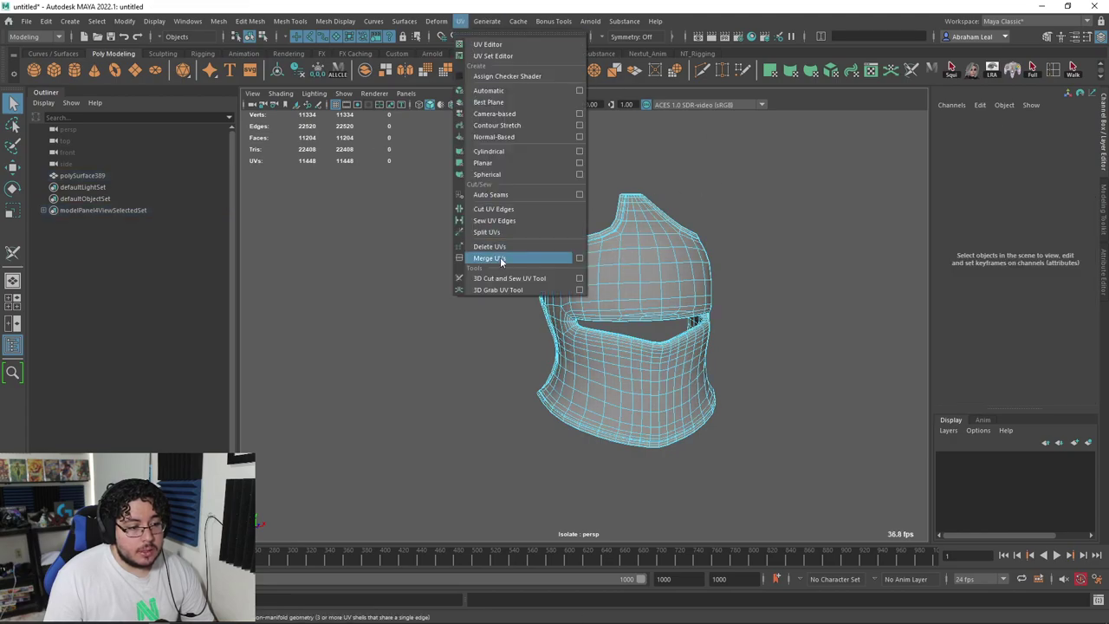
click(513, 278)
alt+drag(520, 292, 618, 312)
alt+right_drag(618, 312, 686, 363)
alt+middle_drag(686, 363, 587, 367)
alt+right_drag(588, 366, 691, 374)
alt+drag(690, 373, 724, 371)
alt+drag(748, 330, 792, 330)
alt+middle_drag(791, 331, 688, 368)
alt+right_drag(688, 368, 736, 364)
alt+drag(695, 208, 675, 290)
scroll(679, 262, down, 5)
scroll(676, 290, up, 4)
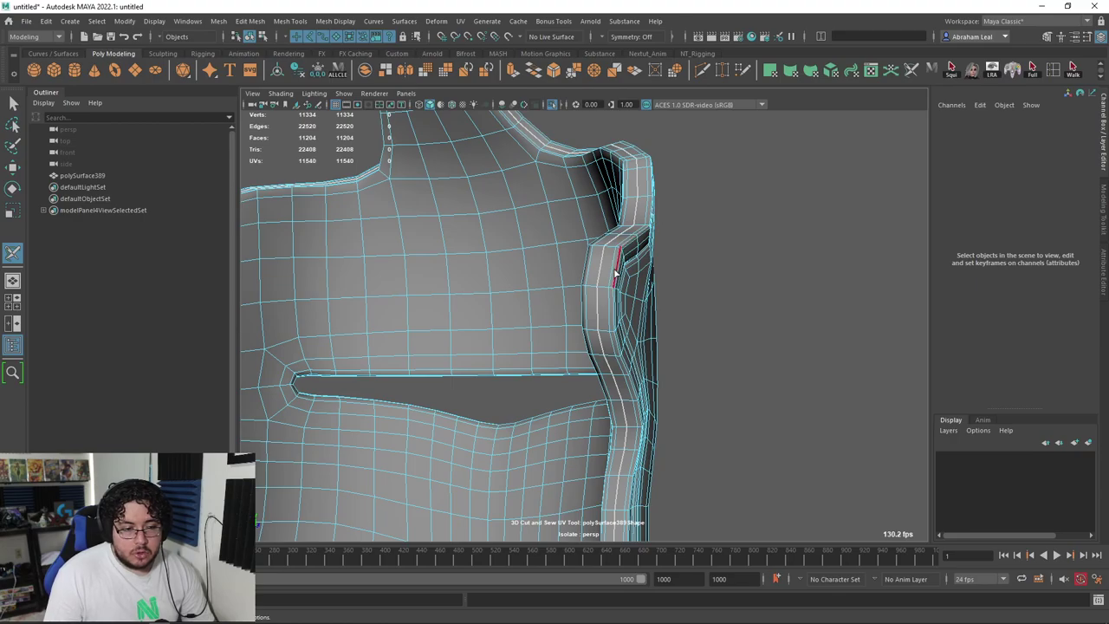
Step: Cut a UV seam along the edge loop around the inside of the face plate's eye slit
alt+drag(618, 277, 562, 406)
scroll(650, 399, up, 3)
scroll(562, 406, up, 3)
double_click(608, 305)
scroll(661, 335, down, 7)
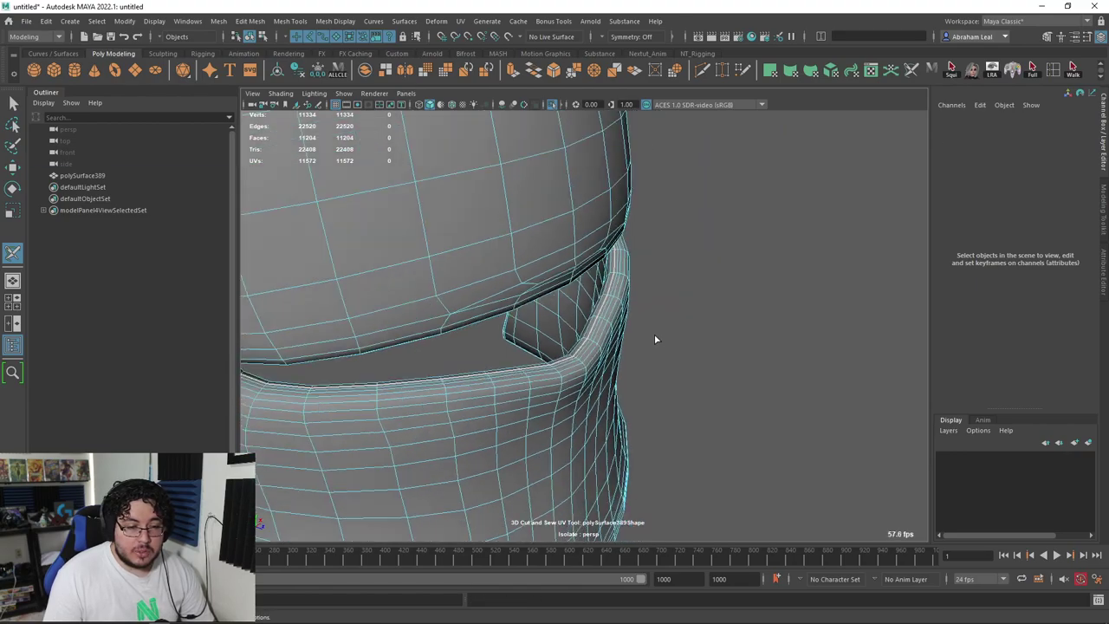
alt+drag(339, 277, 549, 346)
Step: Exit the face plate's isolation, select the faces of the eye-slit trim and the cross, and isolate them
right_drag(493, 227, 622, 154)
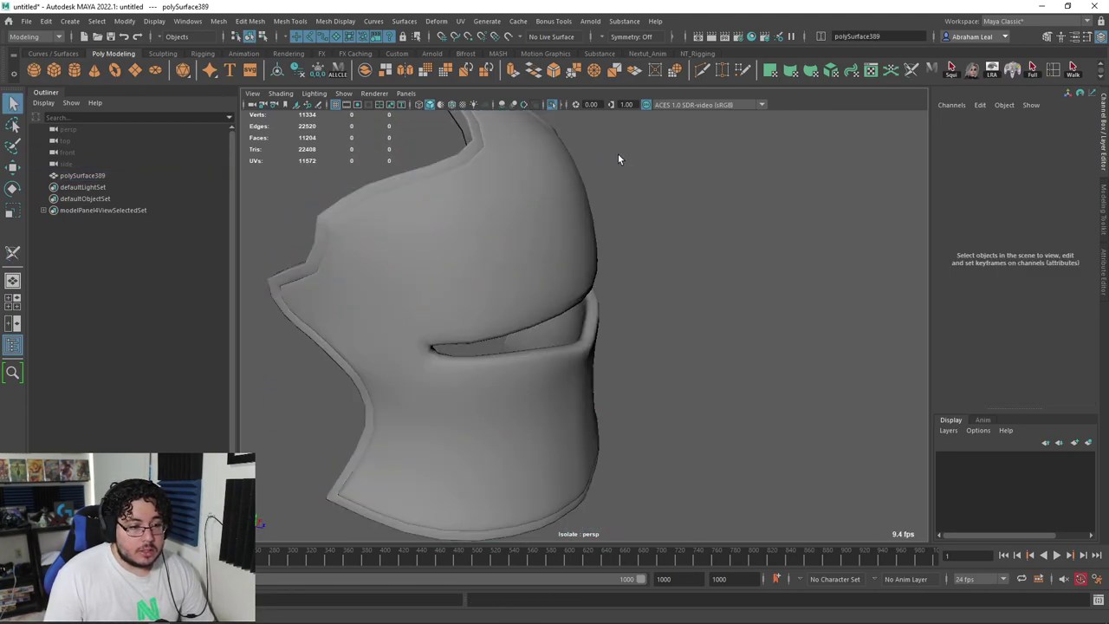
click(552, 105)
scroll(619, 267, up, 2)
right_drag(583, 277, 582, 299)
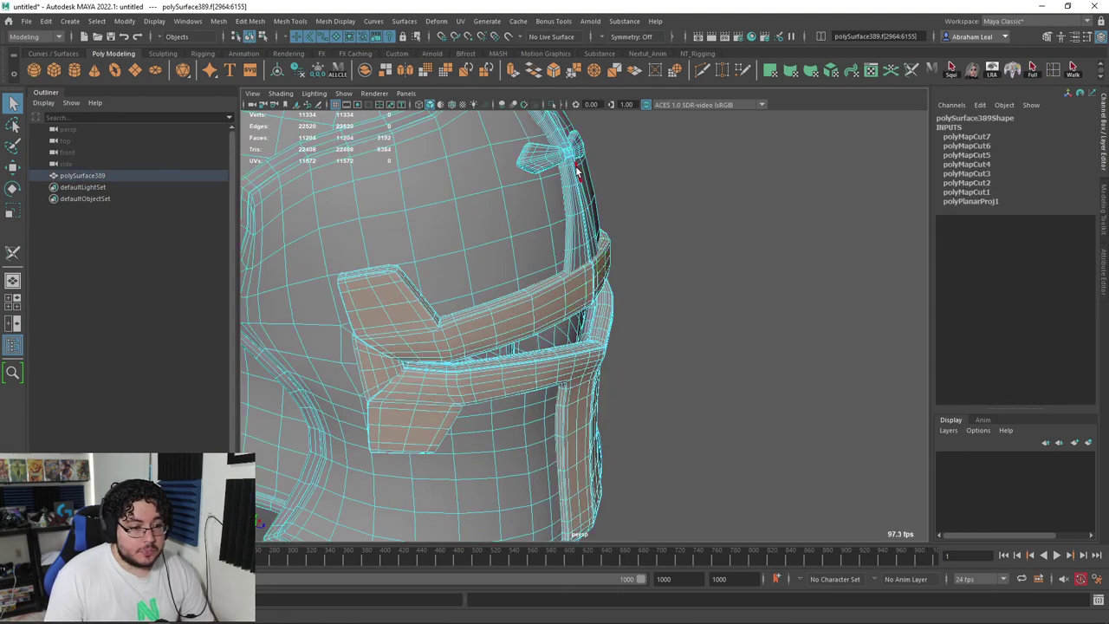
key(ctrl+1)
alt+drag(549, 113, 683, 236)
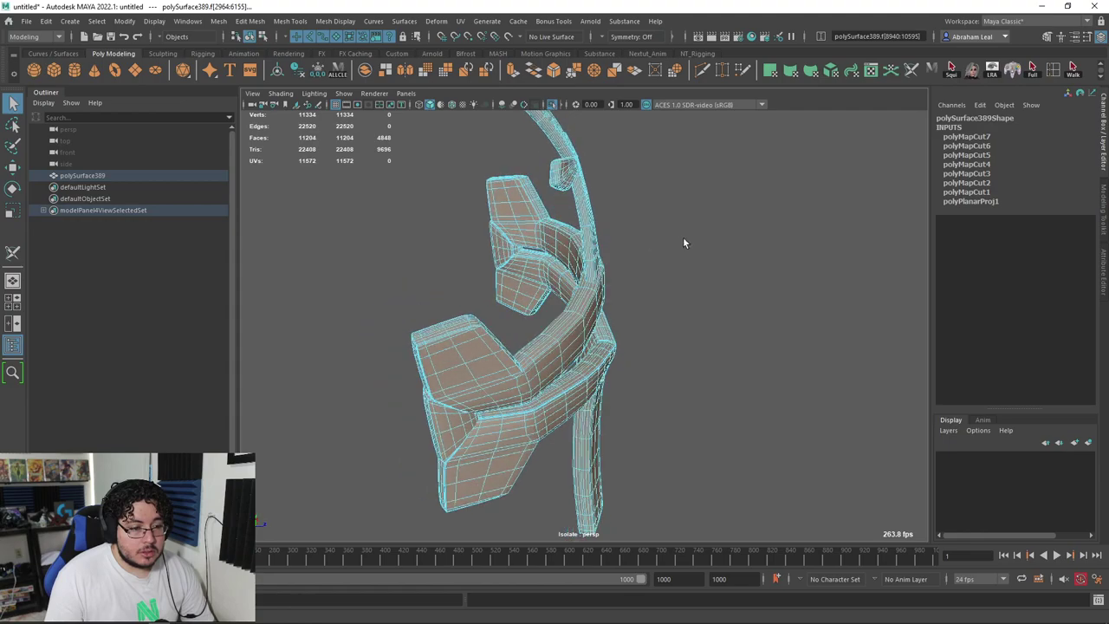
click(682, 236)
Step: Cut UV seams along edge loops of the isolated eye-slit trim and cross with the 3D Cut and Sew UV Tool
right_drag(593, 235, 594, 240)
alt+drag(594, 240, 506, 98)
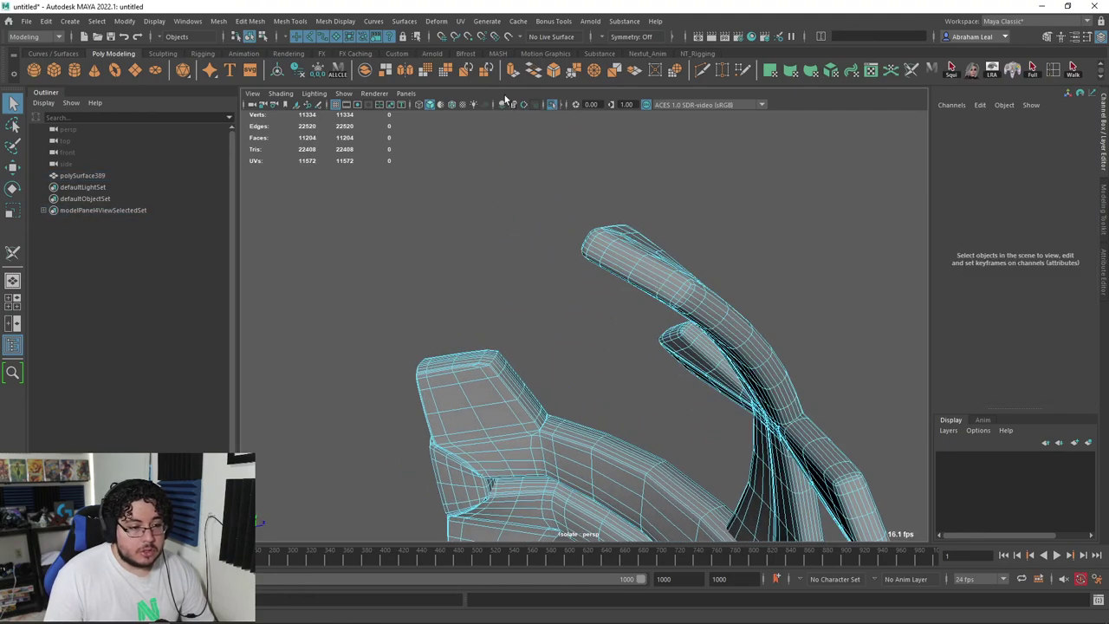
click(459, 21)
click(510, 278)
alt+drag(520, 295, 729, 321)
double_click(654, 193)
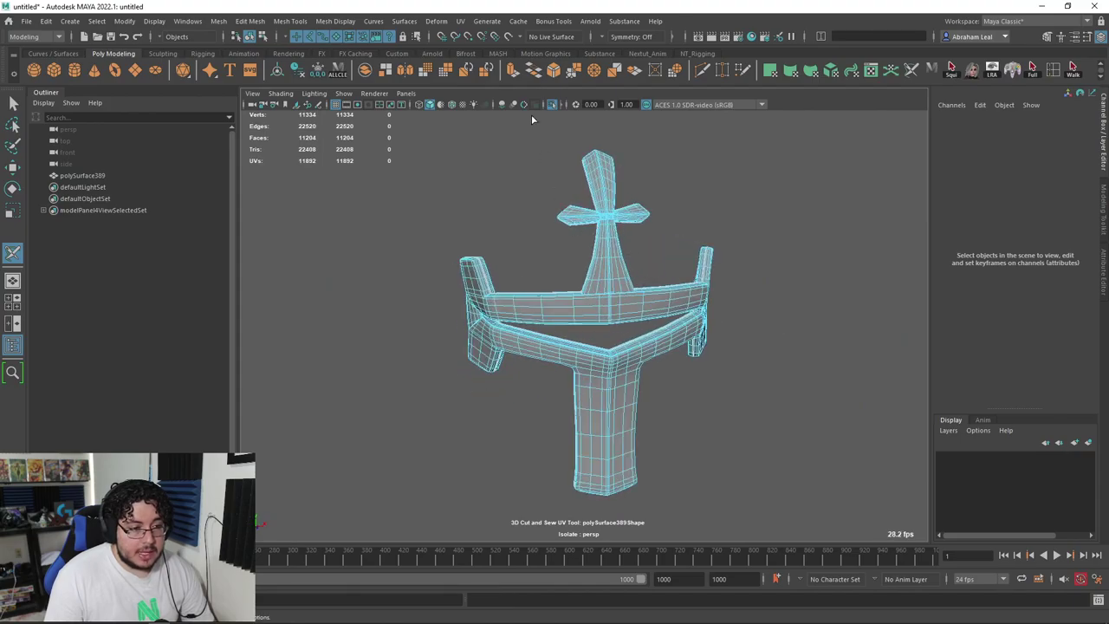
Step: Exit the eye-slit trim's isolation and check the UV seams around the whole helmet in wireframe
click(552, 105)
alt+drag(532, 282, 659, 268)
scroll(597, 421, up, 10)
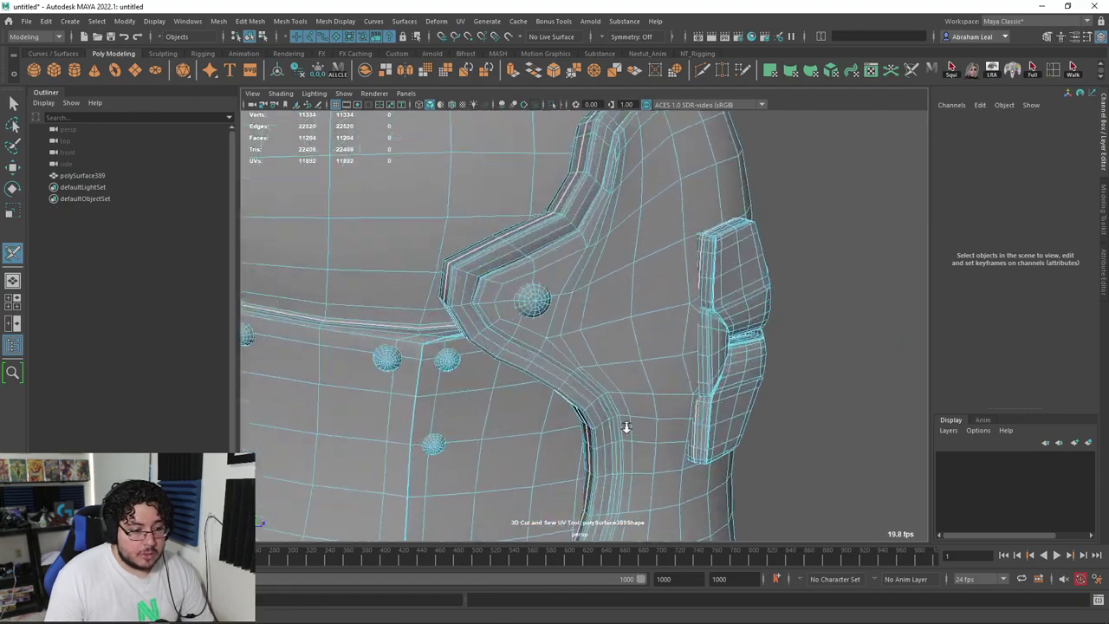
key(4)
alt+drag(589, 376, 493, 294)
scroll(595, 360, down, 5)
scroll(607, 346, up, 5)
alt+middle_drag(754, 371, 666, 404)
scroll(667, 403, down, 8)
scroll(527, 376, up, 4)
alt+drag(527, 376, 690, 431)
alt+drag(446, 380, 618, 456)
Step: Restore the helmet's plain shaded display, select the whole object and open the UV Editor
key(6)
key(q)
scroll(361, 304, down, 6)
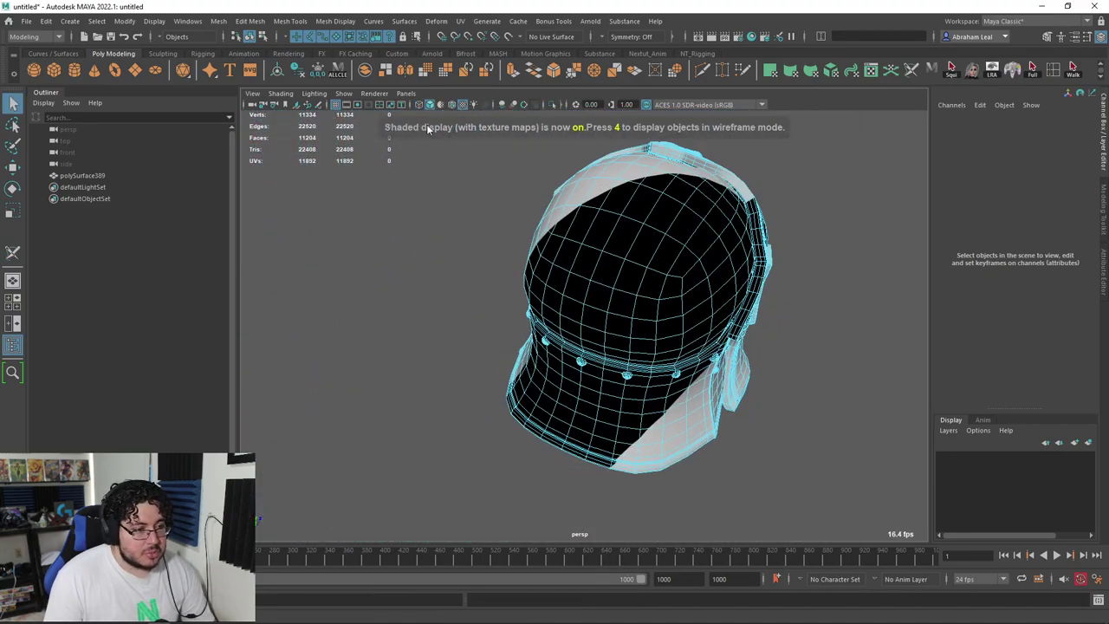
click(461, 105)
alt+drag(545, 216, 485, 234)
right_drag(543, 223, 581, 160)
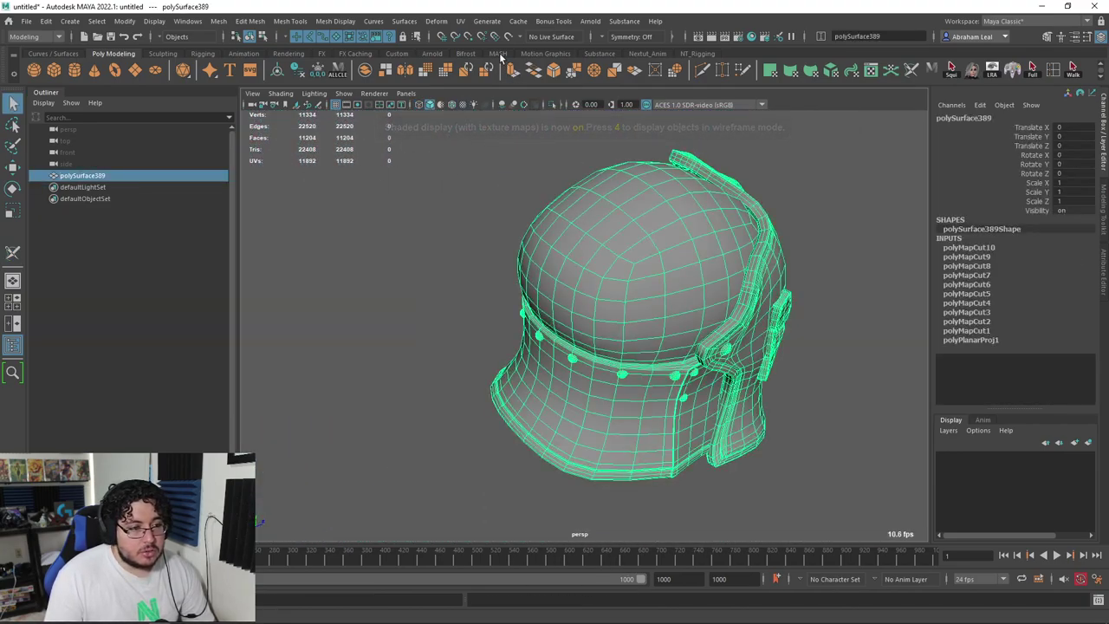
click(459, 21)
click(476, 41)
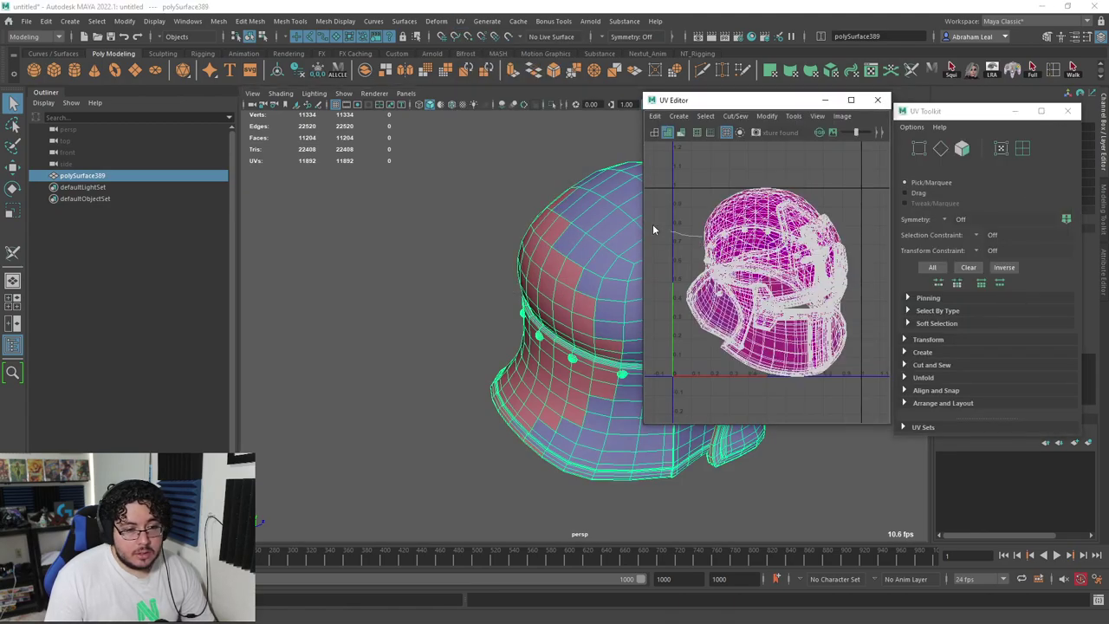
Step: Select all of the helmet's vertices in the UV Editor and unfold its UVs
right_drag(703, 236, 660, 232)
drag(872, 391, 874, 392)
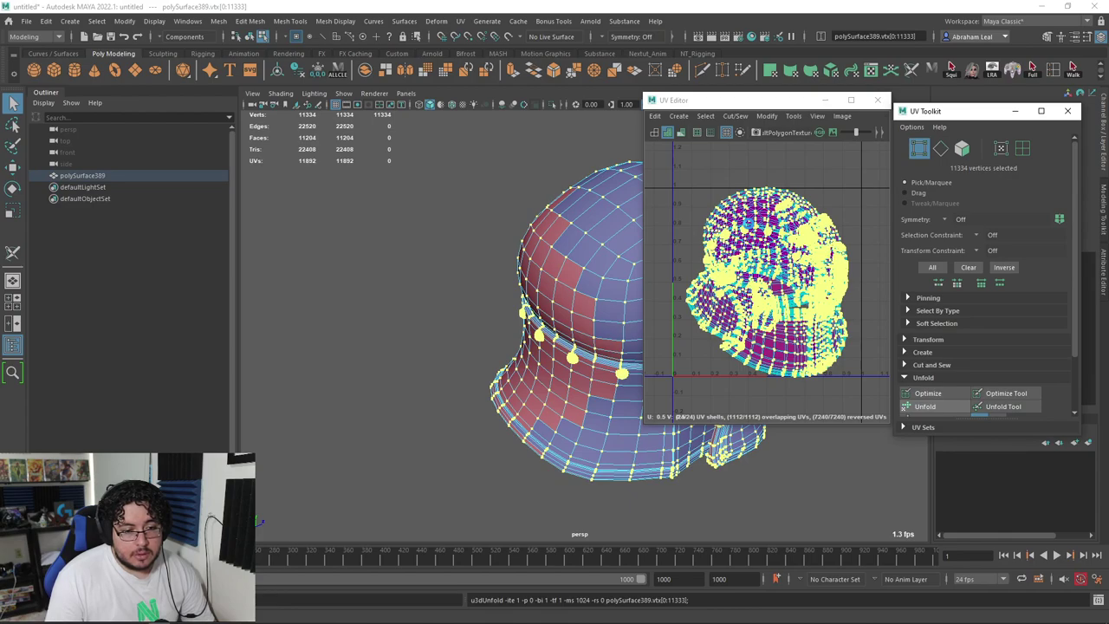
click(808, 219)
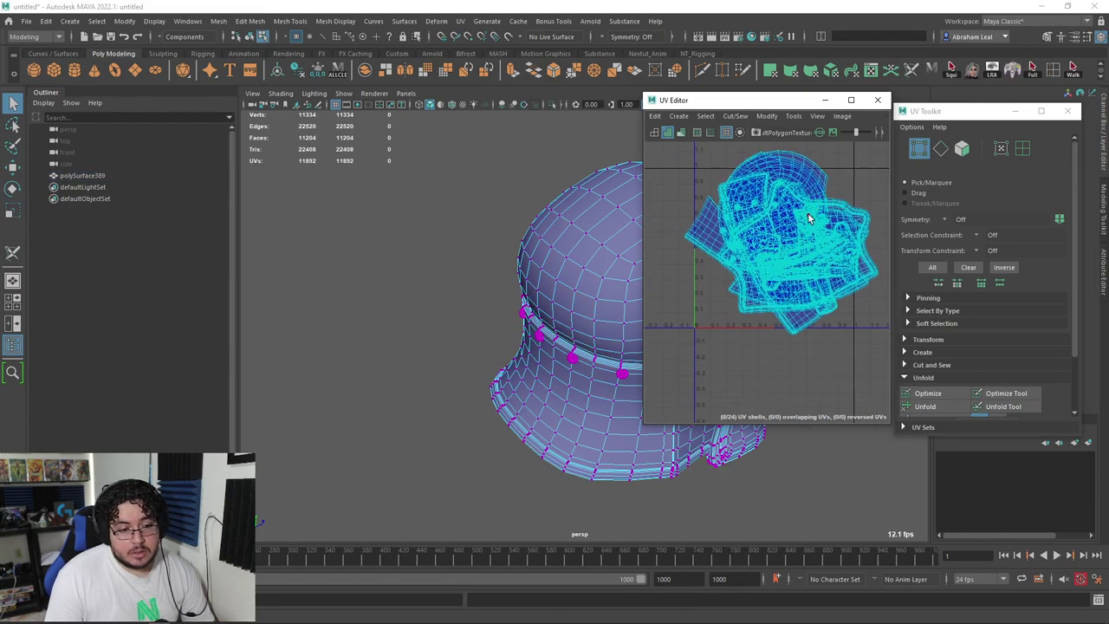
Step: Select all the UV shells and arrange them with Layout inside the 0-1 tile
scroll(746, 188, down, 5)
right_drag(746, 190, 793, 170)
drag(854, 161, 716, 291)
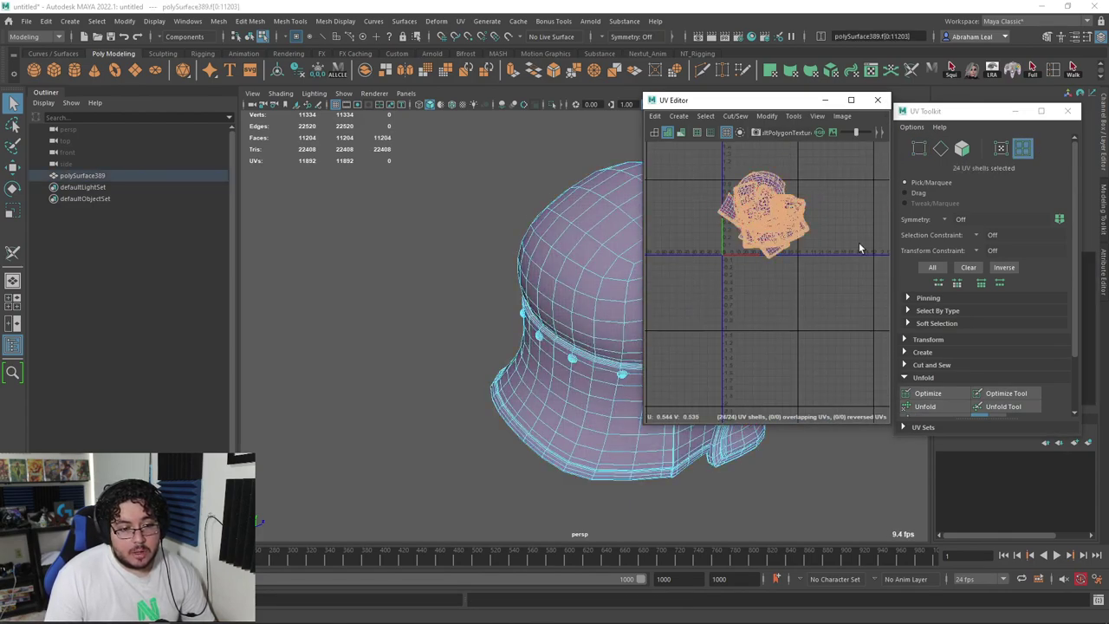
click(766, 116)
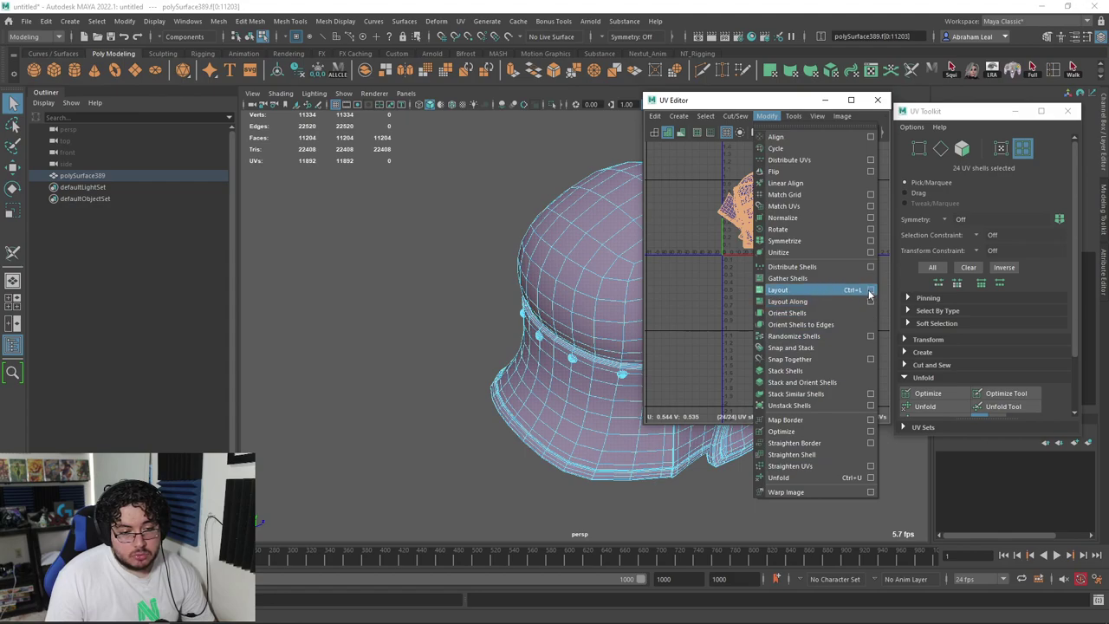
click(838, 290)
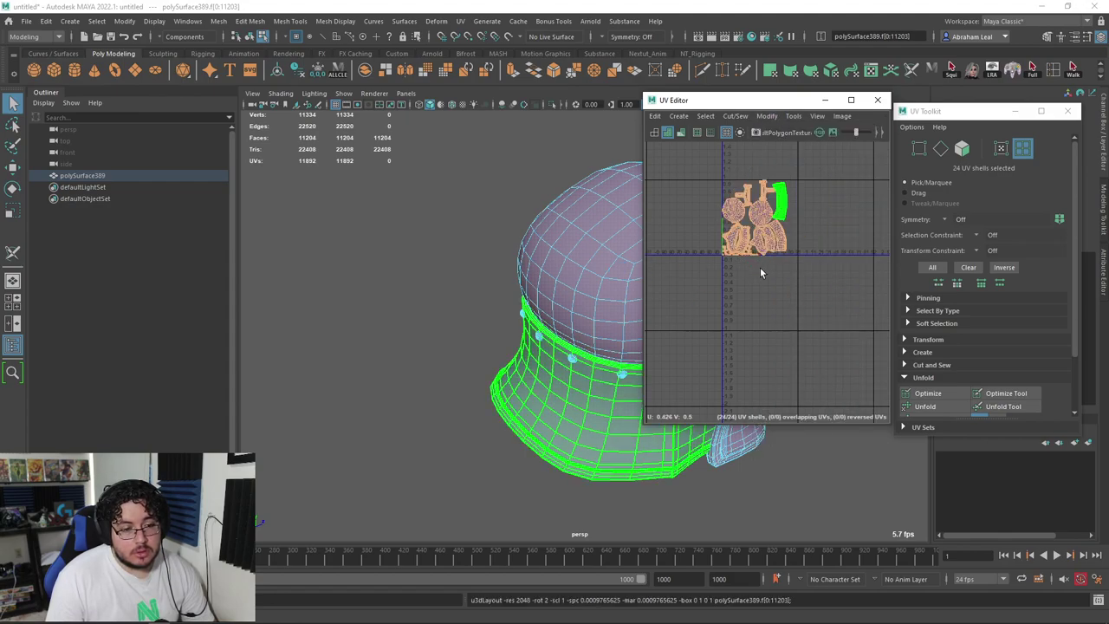
click(786, 269)
Step: Maximise the UV Editor and move all the UV shells out of the 0-1 tile into the empty negative-U tile
scroll(791, 269, up, 5)
alt+middle_drag(741, 204, 803, 297)
click(851, 100)
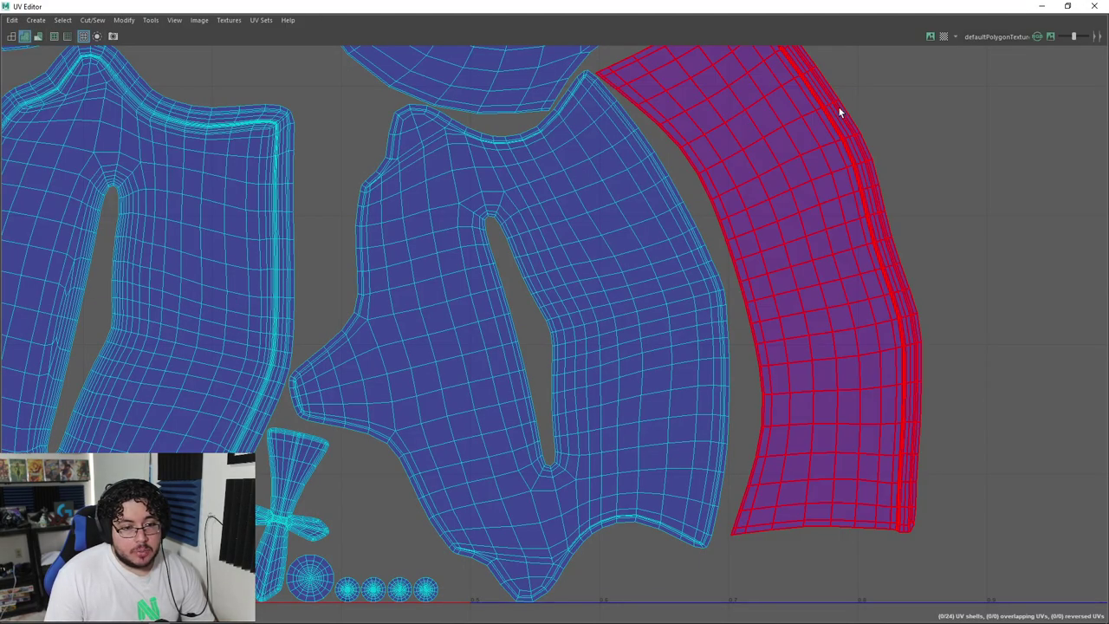
click(571, 270)
scroll(536, 253, down, 5)
alt+middle_drag(522, 260, 517, 323)
click(475, 336)
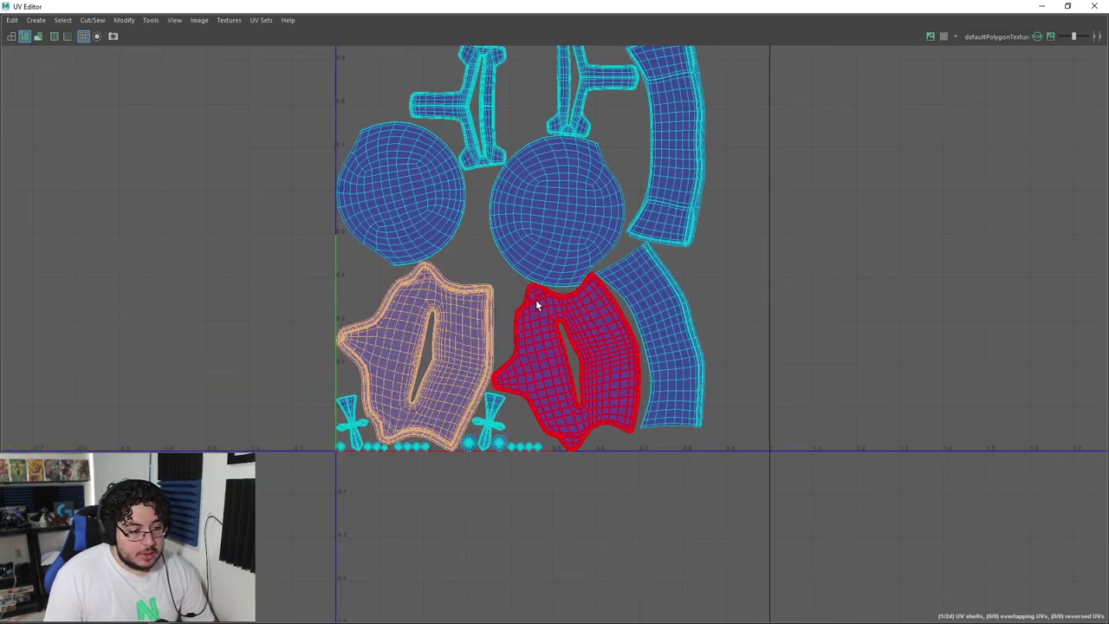
key(e)
scroll(631, 274, down, 3)
drag(765, 116, 385, 450)
key(w)
drag(550, 245, 215, 233)
alt+middle_drag(467, 300, 517, 323)
click(517, 323)
alt+middle_drag(504, 178, 517, 360)
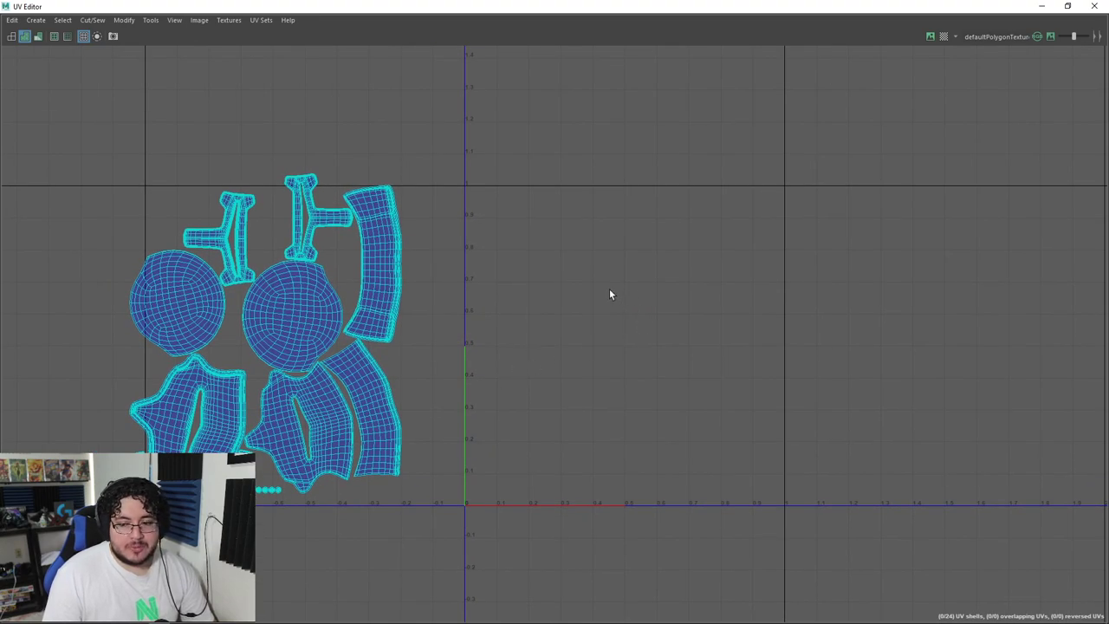
Step: Rotate the rimmed face plate shell upright and move it into the 0-1 tile
click(239, 395)
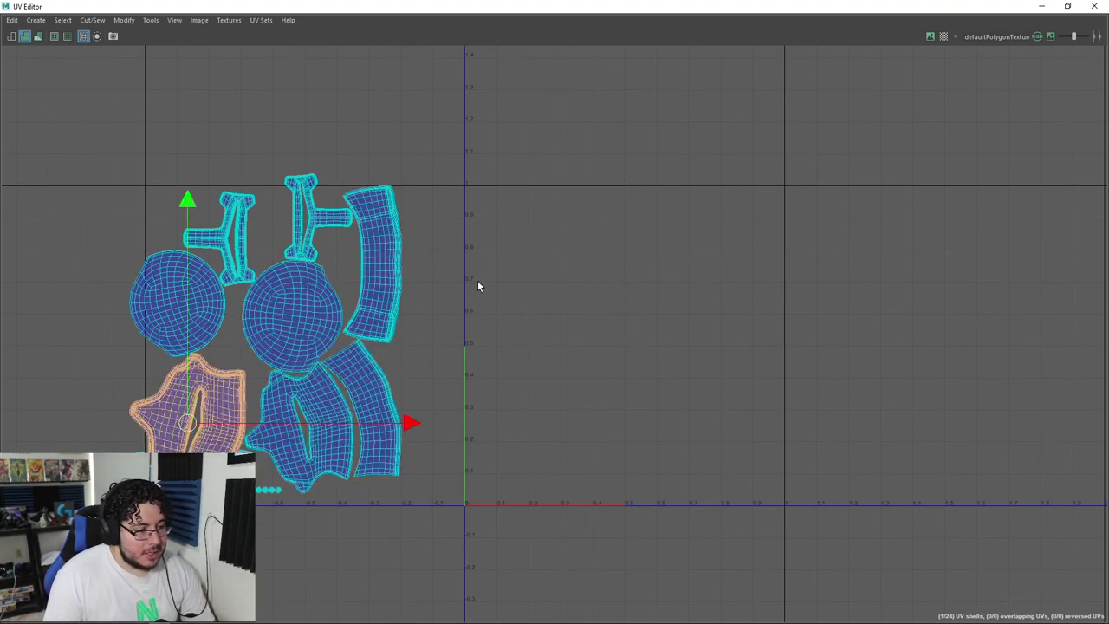
key(e)
mouse_move(321, 255)
mouse_down()
mouse_move(372, 334)
mouse_move(368, 507)
mouse_up()
key(w)
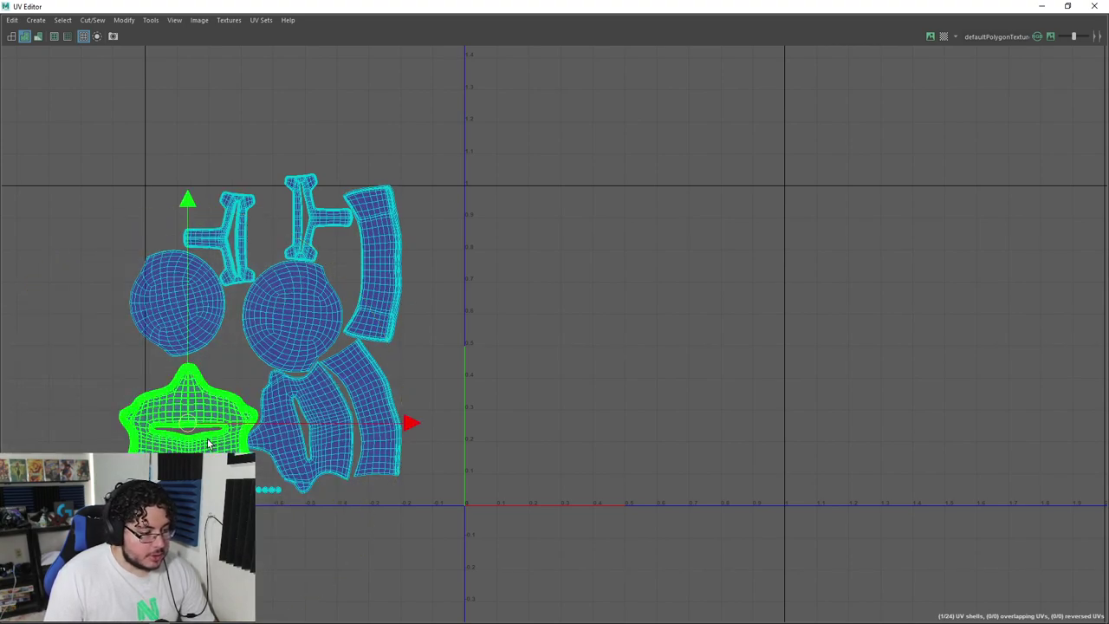
drag(186, 421, 589, 302)
Step: Fine-tune the rimmed face plate shell's alignment and raise it toward the upper edge of the 0-1 tile
scroll(633, 271, up, 3)
scroll(633, 272, up, 5)
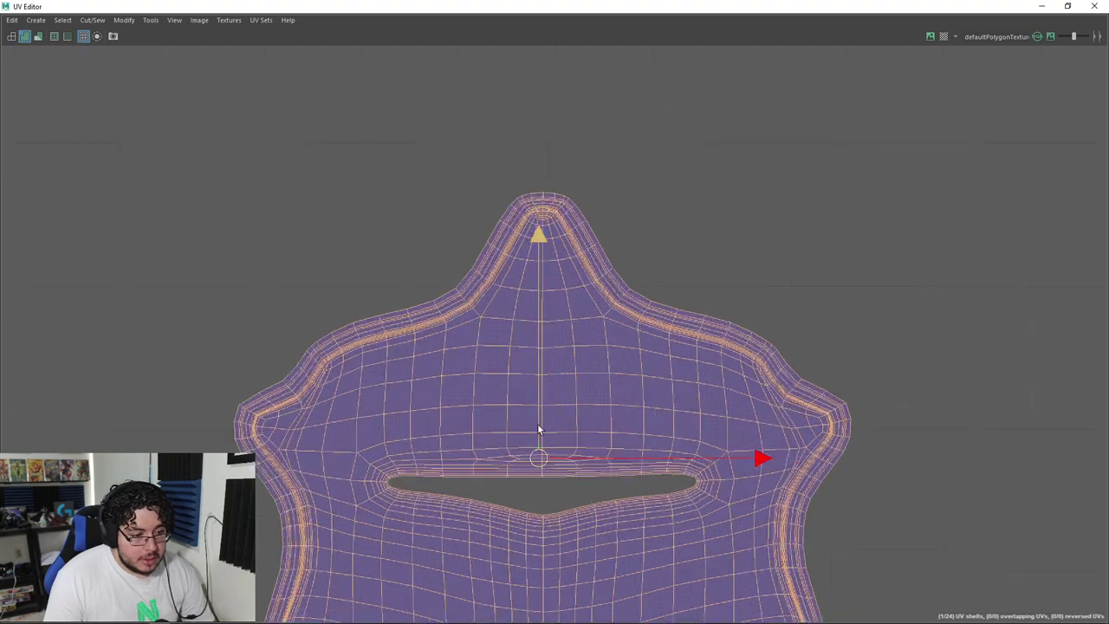
drag(538, 390, 543, 389)
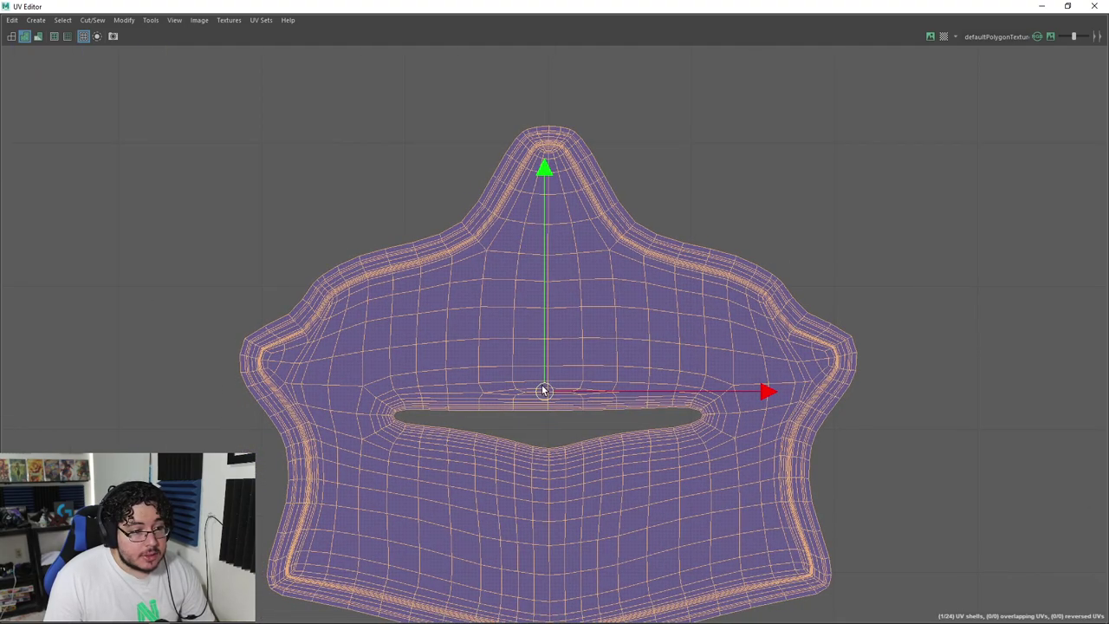
scroll(679, 420, down, 3)
key(e)
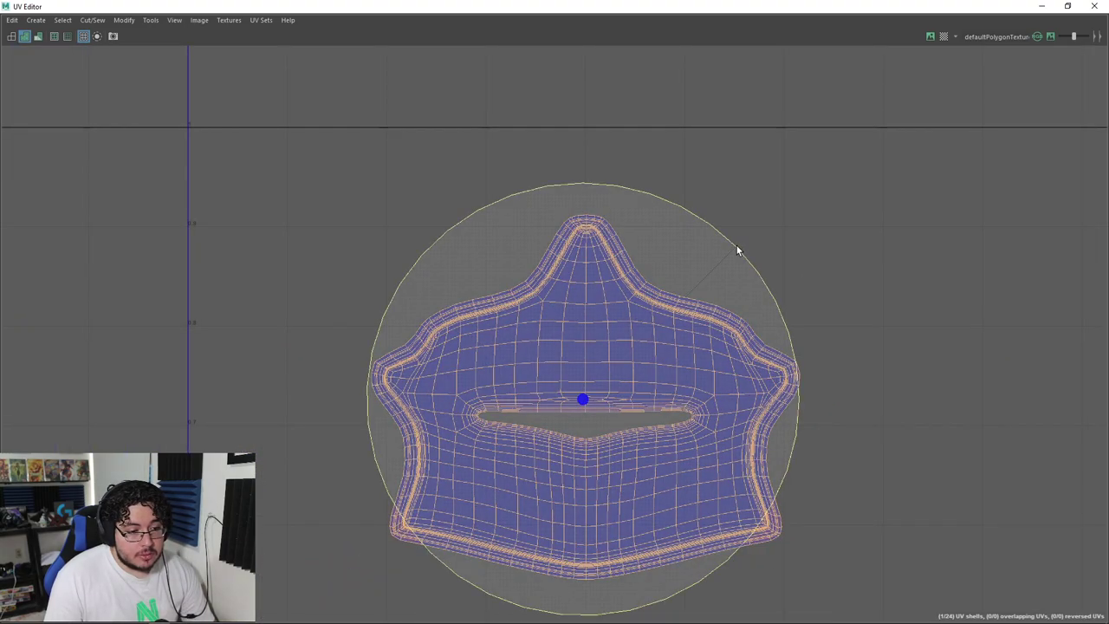
key(w)
drag(584, 397, 586, 317)
scroll(586, 317, down, 5)
Step: Check the face plate shell against the helmet model and move it into the 0-1 tile's upper corner near U 0
drag(814, 18, 898, 239)
alt+drag(724, 239, 554, 249)
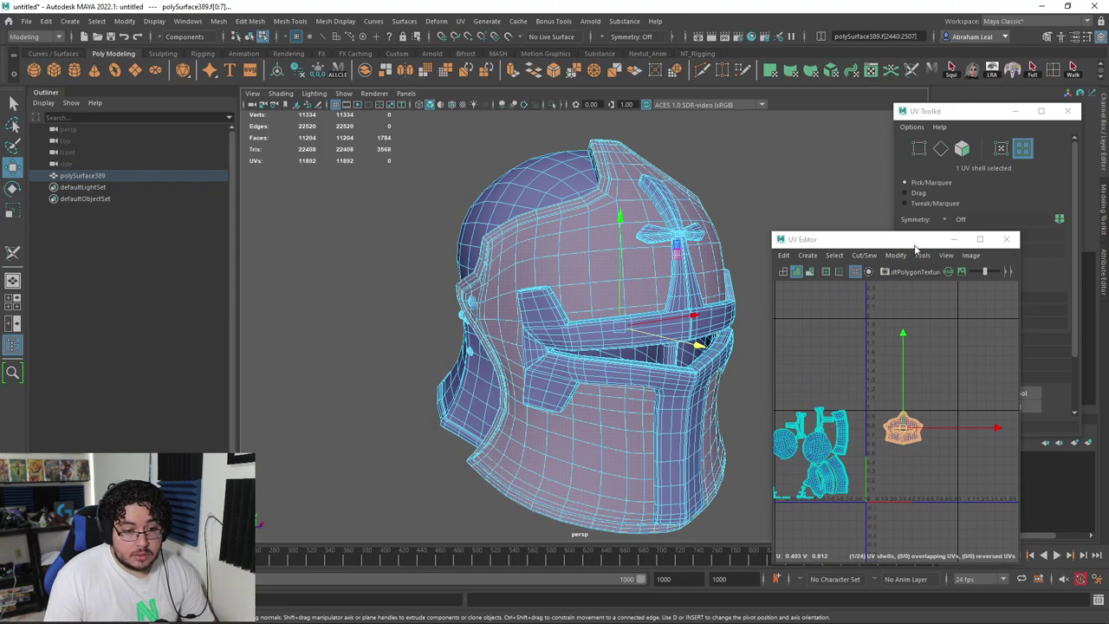
drag(919, 245, 684, 4)
scroll(622, 338, up, 3)
alt+middle_drag(623, 345, 623, 241)
drag(585, 259, 491, 266)
scroll(515, 330, down, 1)
Step: Rotate the second face plate shell upright and place it directly below the first one in the 0-1 tile
alt+middle_drag(515, 330, 579, 212)
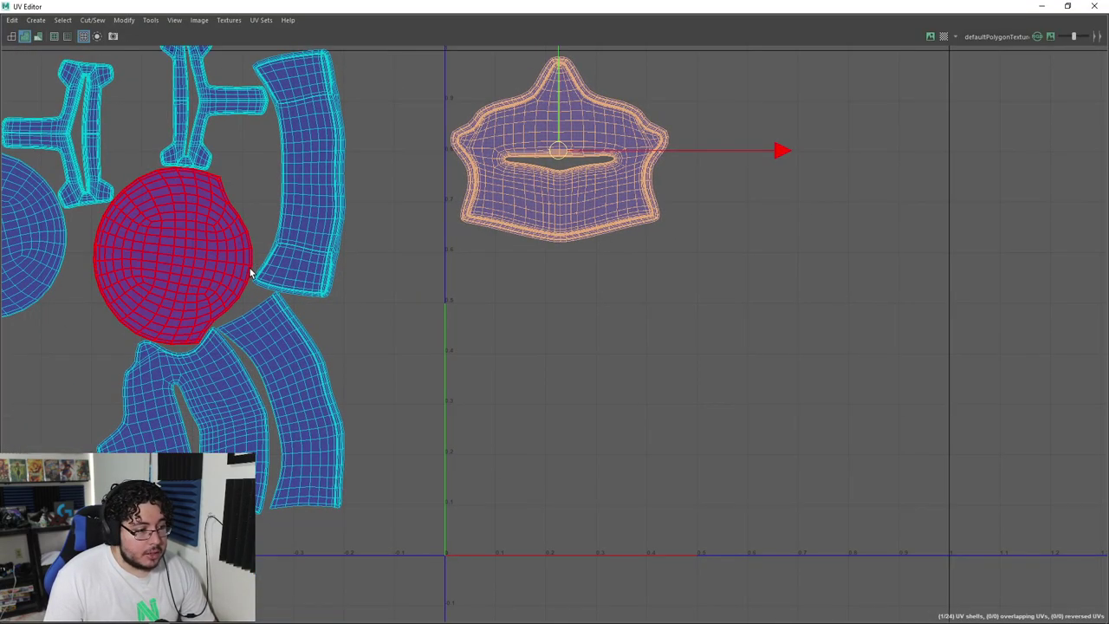
scroll(351, 388, down, 3)
alt+middle_drag(350, 388, 383, 411)
click(324, 410)
key(e)
drag(396, 259, 400, 573)
key(w)
drag(268, 448, 588, 378)
alt+middle_drag(411, 319, 433, 350)
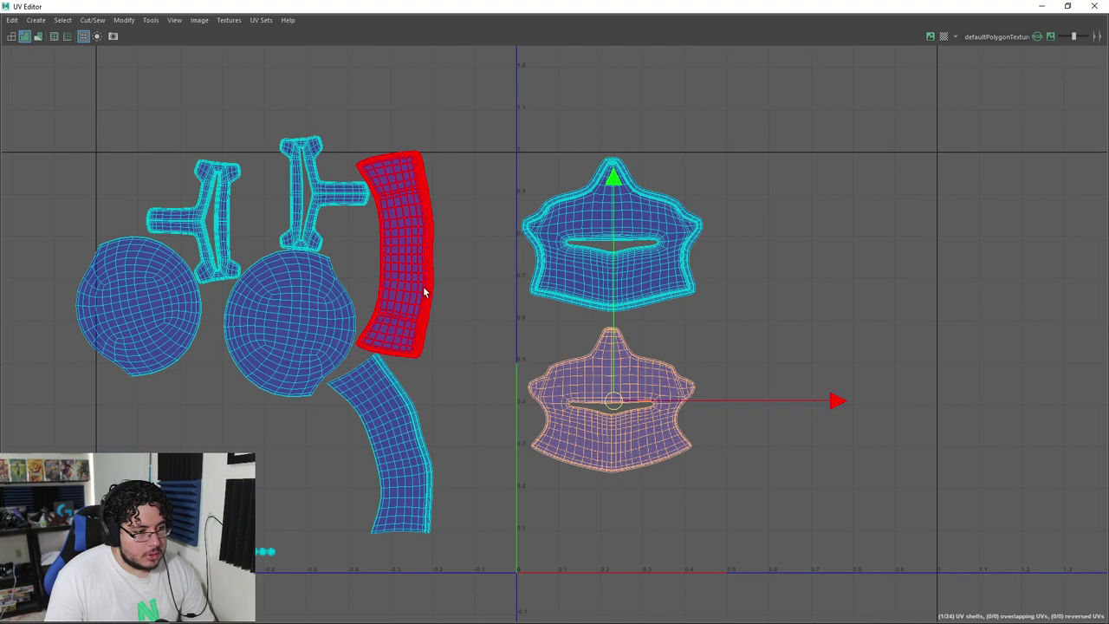
Step: Select the two dome shells and the two curved band shells and move them across to the 0-1 tile's far side
click(201, 315)
shift+click(298, 324)
shift+click(392, 258)
shift+click(381, 441)
drag(252, 341, 915, 292)
alt+middle_drag(866, 290, 695, 309)
Step: Place the two dome shells inside the 0-1 tile, one diagonally below the other beside the face plates
click(667, 299)
drag(667, 299, 652, 276)
click(750, 301)
drag(750, 302, 681, 390)
Step: Rotate the plain neck-guard band shell horizontal and place it along the 0-1 tile's bottom edge
click(853, 373)
key(e)
drag(1014, 292, 1055, 331)
key(w)
drag(881, 419, 700, 504)
key(e)
drag(810, 360, 833, 616)
alt+middle_drag(800, 432, 773, 336)
drag(669, 427, 641, 439)
key(e)
drag(775, 317, 802, 320)
key(w)
drag(640, 442, 639, 438)
Step: Rotate the rimmed neck-guard band shell horizontal and move it into the 0-1 tile
alt+middle_drag(811, 331, 810, 367)
click(867, 188)
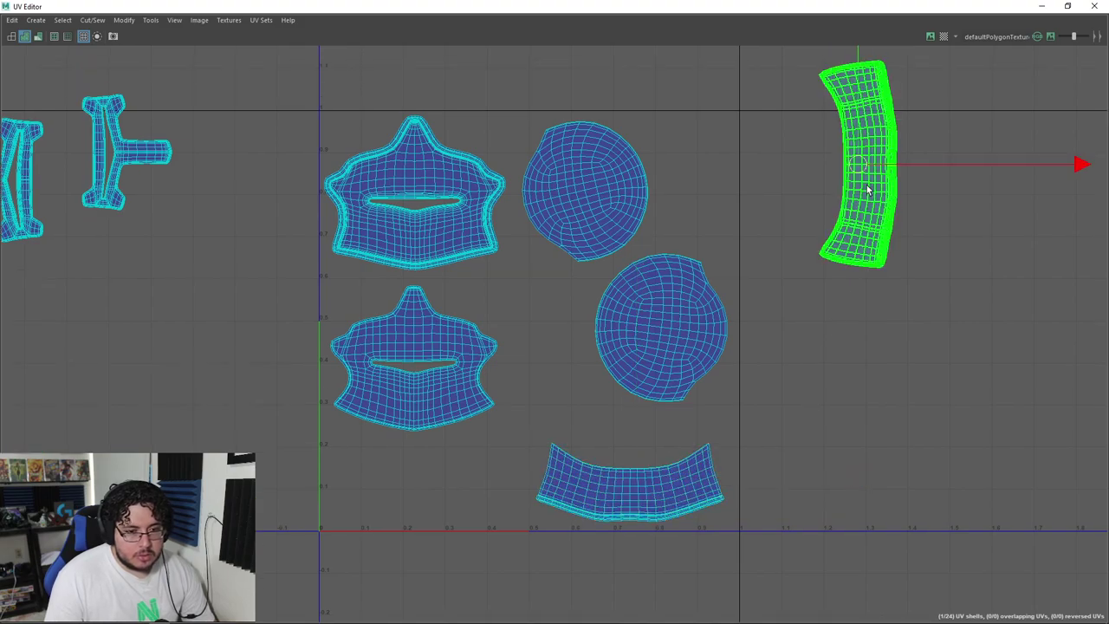
drag(816, 7, 693, 1)
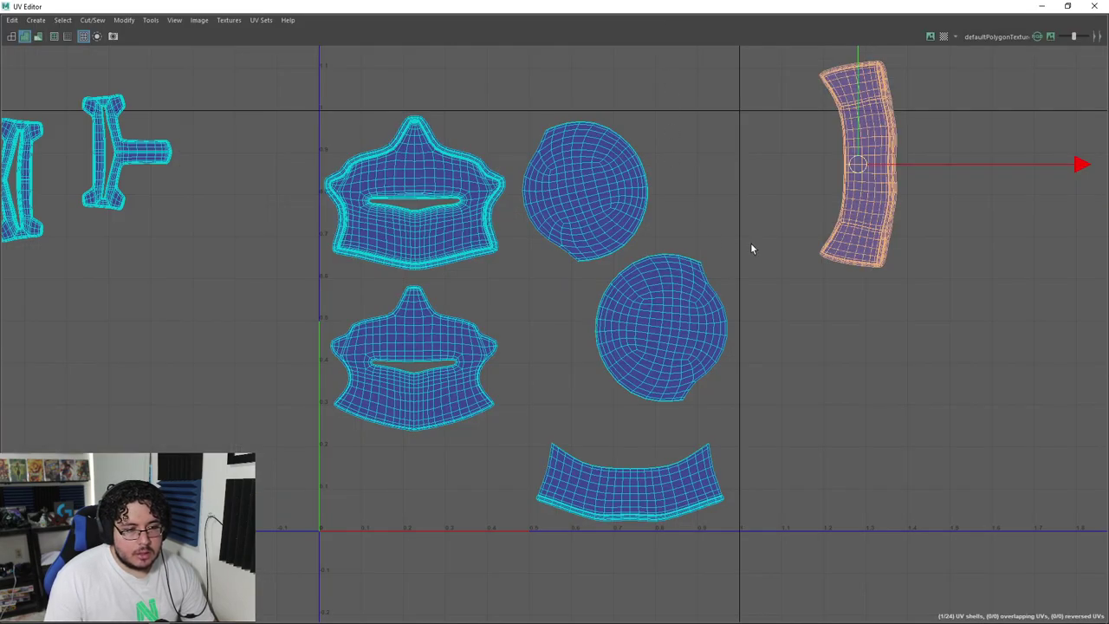
drag(1051, 248, 767, 381)
alt+middle_drag(853, 239, 811, 265)
key(w)
drag(814, 192, 560, 319)
Step: Straighten the rimmed neck-guard band shell and move it down just above the plain band shell
scroll(559, 319, up, 3)
scroll(607, 307, up, 4)
key(e)
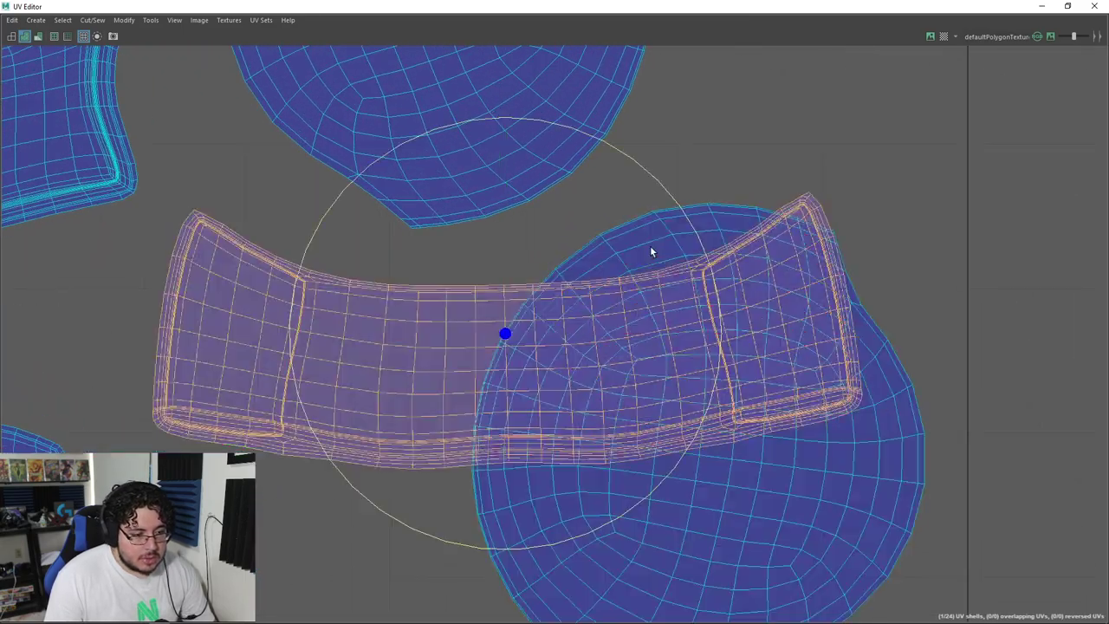
scroll(681, 203, down, 5)
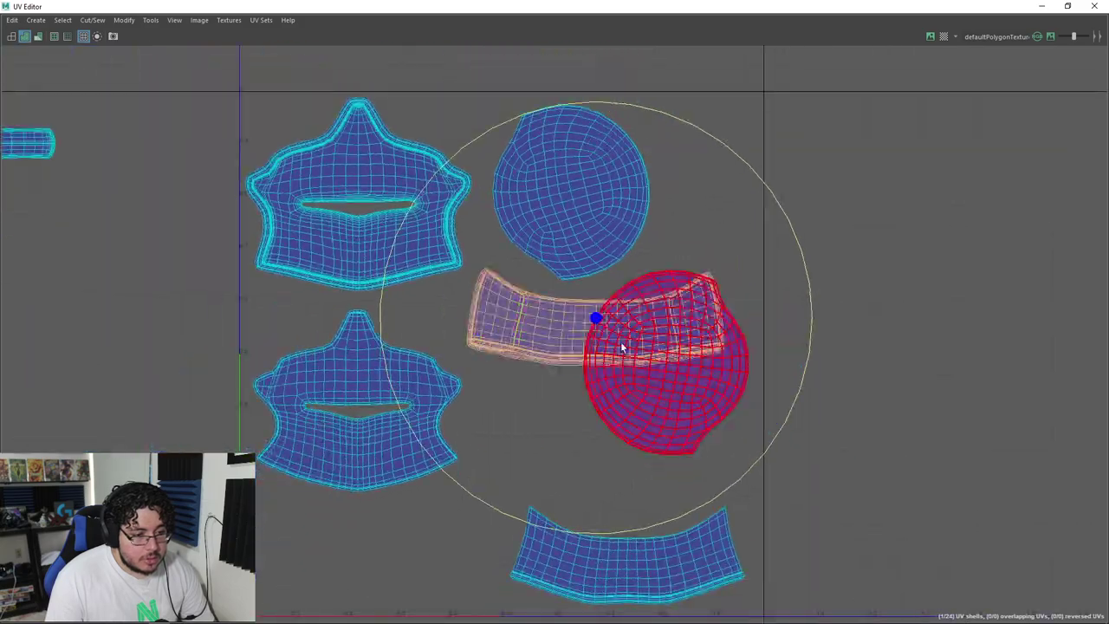
key(w)
middle_drag(594, 431, 600, 495)
Step: Move the two dome shells up and closer together to clear the rimmed band shell
click(654, 286)
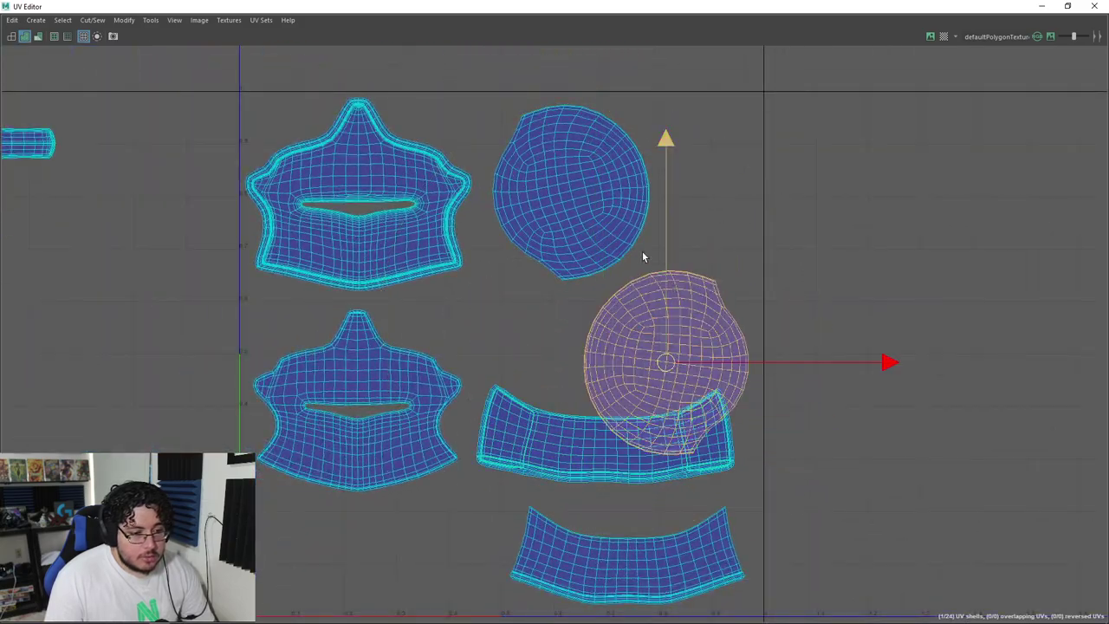
drag(664, 361, 700, 309)
click(580, 215)
mouse_move(572, 193)
mouse_down()
mouse_move(548, 185)
mouse_move(559, 187)
mouse_up()
click(707, 305)
drag(707, 304, 693, 297)
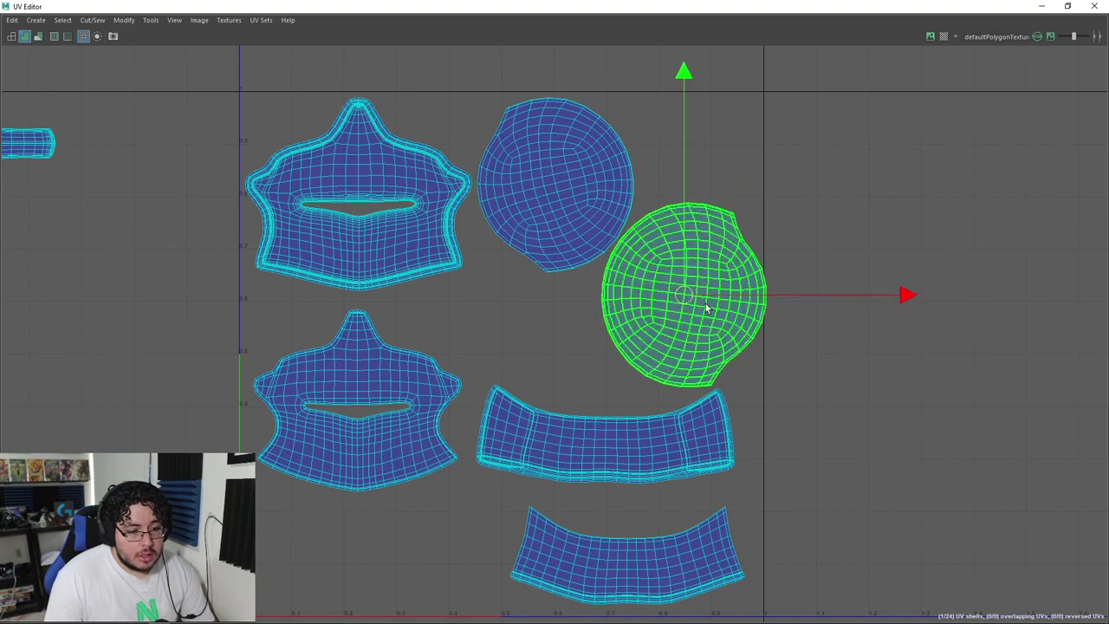
Step: Lower the rimmed band shell slightly and shift the second dome shell fully inside the tile border
click(601, 442)
drag(601, 441, 594, 458)
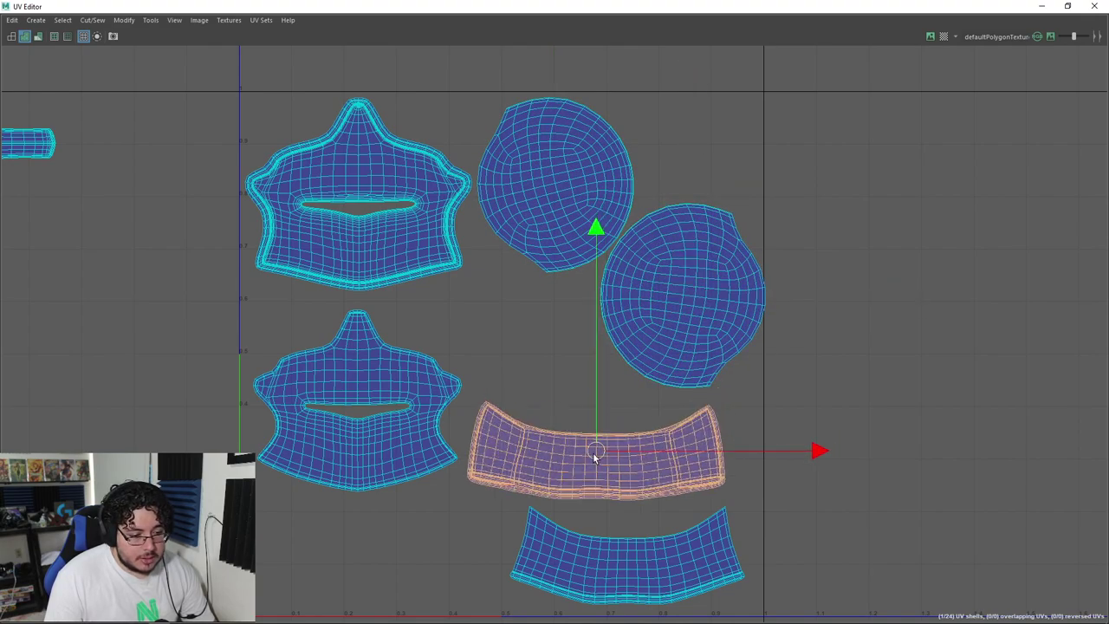
click(674, 303)
drag(674, 303, 658, 318)
click(752, 208)
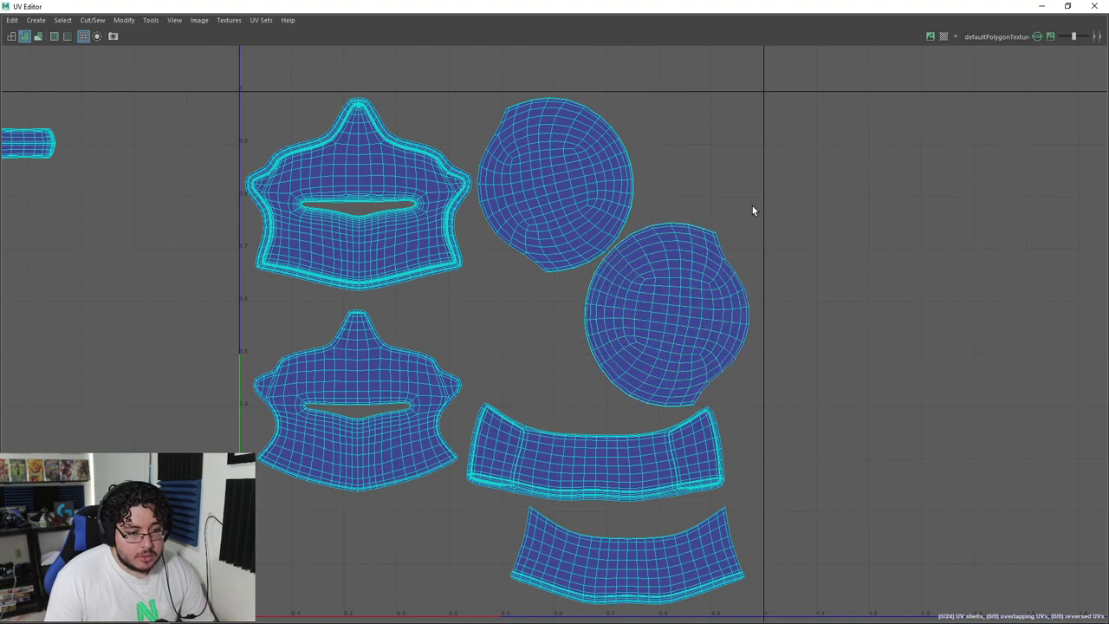
click(691, 314)
scroll(815, 252, down, 3)
click(844, 226)
Step: Select all the small cross and rivet shells and move them along the bottom of the 0-1 tile under the face plates
alt+middle_drag(231, 373, 510, 329)
drag(517, 364, 160, 491)
drag(349, 443, 764, 443)
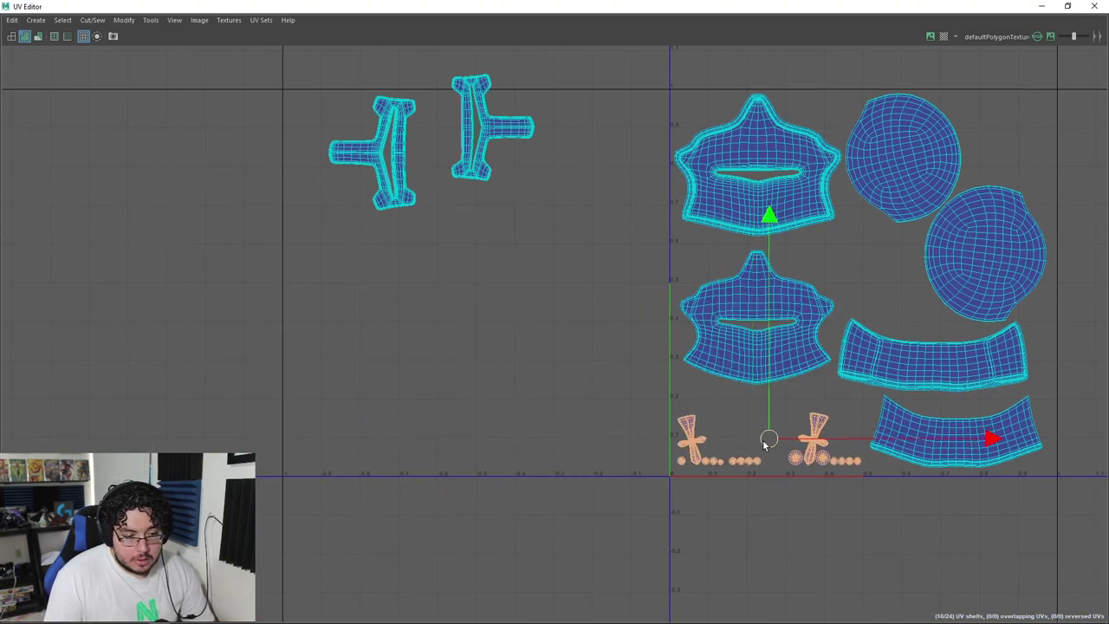
click(718, 419)
Step: Move one eye-slit trim shell into the gap between the face plate and dome shells in the 0-1 tile
alt+middle_drag(522, 317, 446, 386)
drag(310, 220, 790, 339)
scroll(735, 371, up, 5)
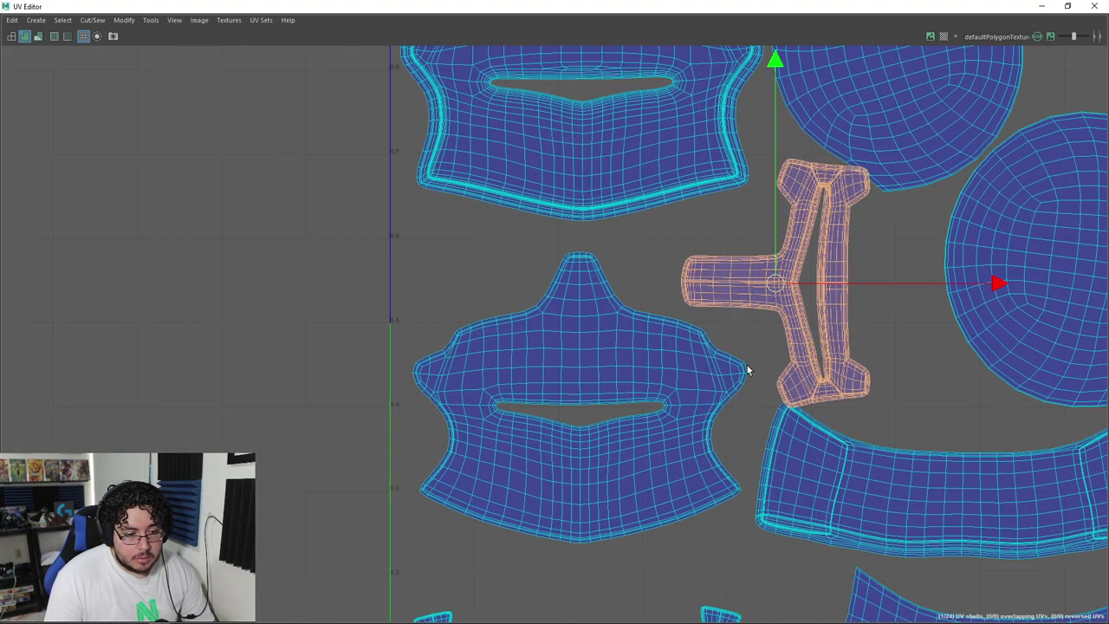
scroll(729, 377, up, 1)
alt+middle_drag(729, 378, 629, 404)
drag(680, 307, 668, 305)
Step: Rotate the eye-slit trim shell upright with its stem pointing down and recentre it in the gap
key(e)
drag(862, 224, 823, 196)
key(w)
drag(665, 309, 700, 343)
key(e)
drag(863, 207, 692, 183)
key(w)
mouse_move(703, 338)
mouse_down()
mouse_move(723, 339)
mouse_move(713, 344)
mouse_move(717, 334)
mouse_up()
Step: Fine-tune the upright eye-slit trim shell's rotation and position so that it sits straight between its neighbours
key(e)
drag(839, 200, 754, 194)
key(w)
drag(713, 326, 702, 322)
key(e)
drag(857, 161, 865, 165)
scroll(774, 290, down, 2)
click(176, 162)
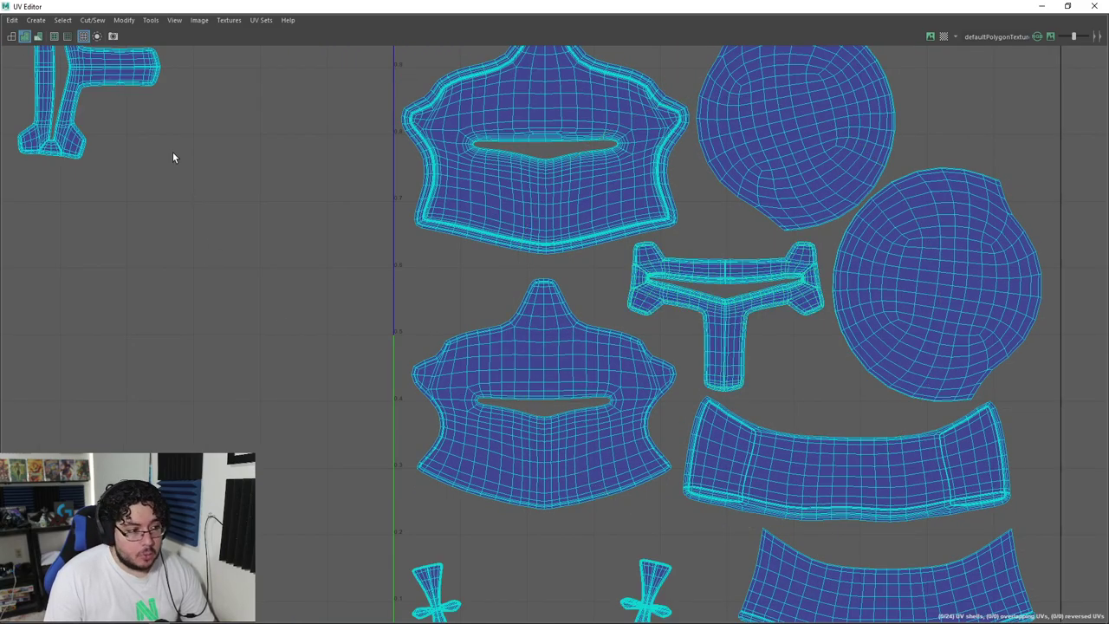
Step: Move the remaining eye-slit trim shell into the 0-1 tile, rotate it so its stem points up, and place it below the lower face plate
drag(90, 71, 485, 435)
alt+middle_drag(603, 461, 581, 340)
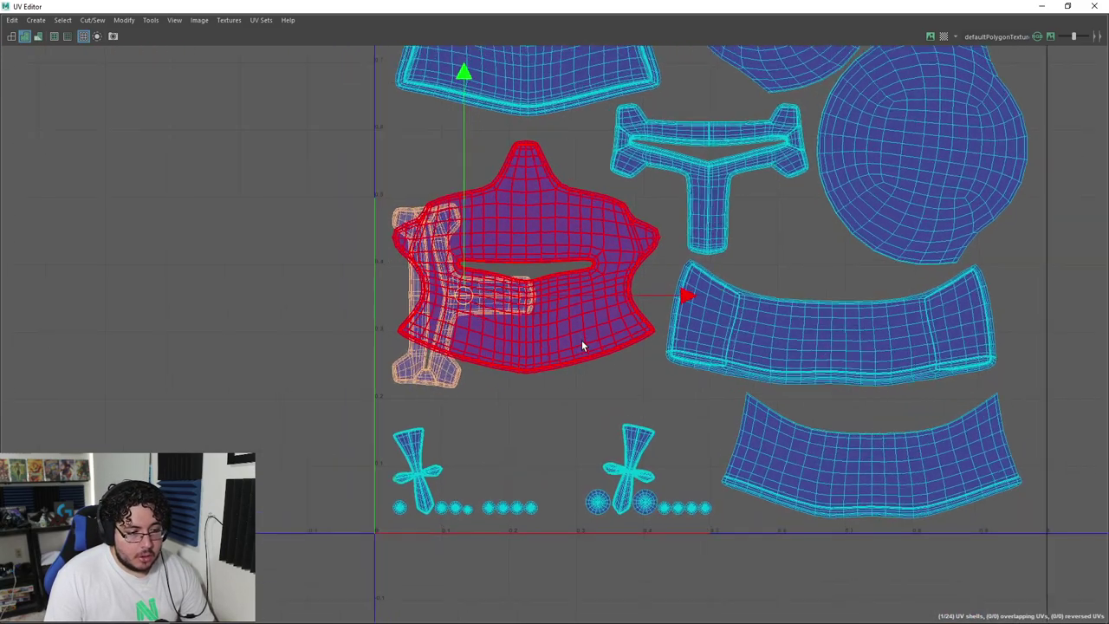
scroll(581, 340, up, 1)
drag(649, 203, 428, 227)
key(w)
drag(465, 330, 535, 416)
key(e)
Step: Move the eye-slit trim shell to the empty upper-right corner of the 0-1 tile and rotate it diagonally beside the dome shells
scroll(668, 312, down, 4)
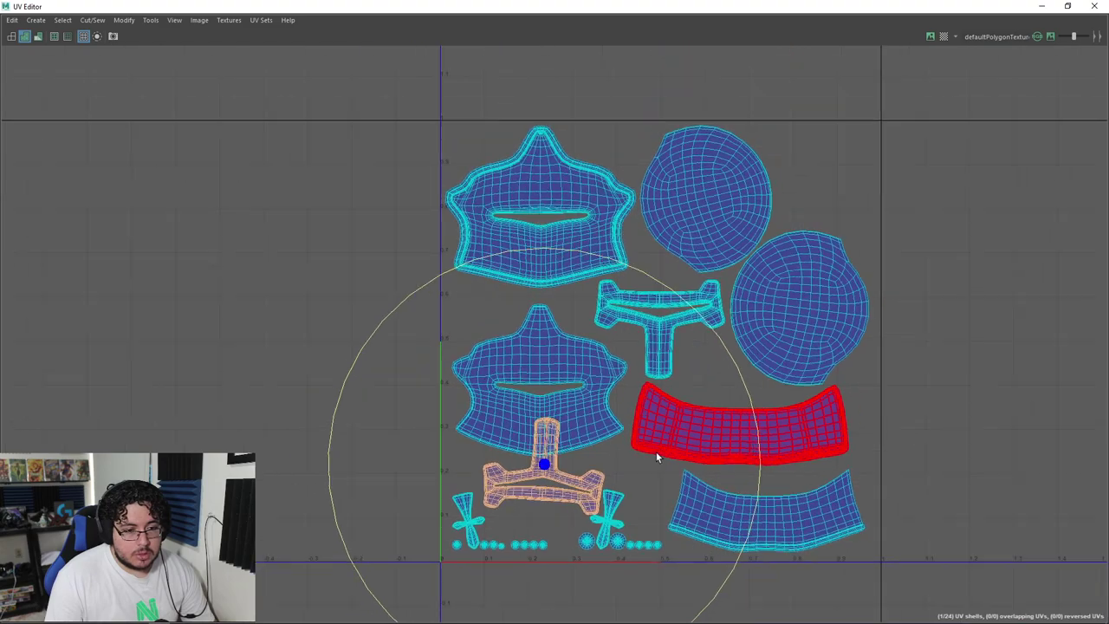
key(w)
drag(547, 457, 835, 172)
alt+middle_drag(834, 174, 655, 306)
scroll(676, 294, up, 5)
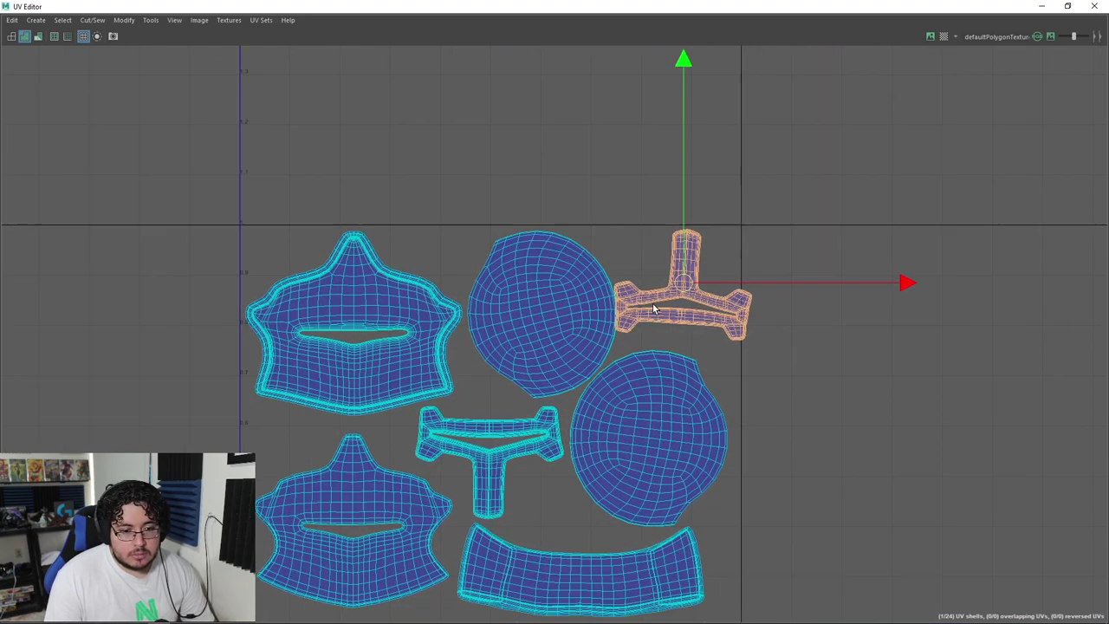
drag(827, 175, 717, 108)
key(w)
drag(691, 269, 658, 248)
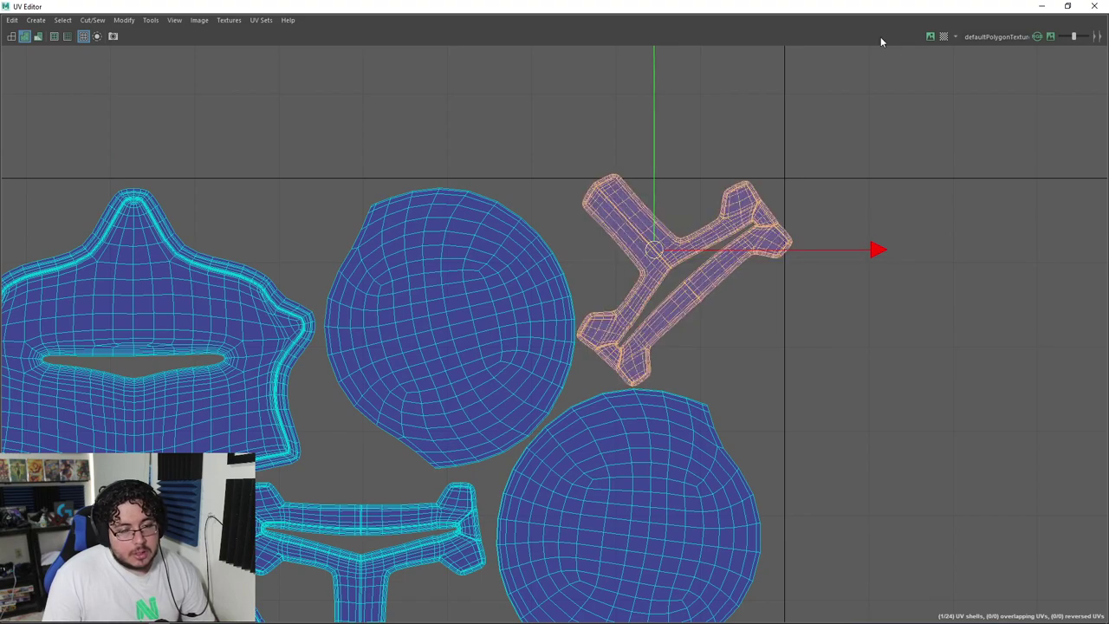
Step: Check the trim on the model and scale the diagonal trim shell down slightly to fit inside the tile corner, leaving it deselected
drag(834, 11, 806, 198)
alt+drag(485, 314, 505, 339)
scroll(403, 341, up, 5)
scroll(501, 349, up, 4)
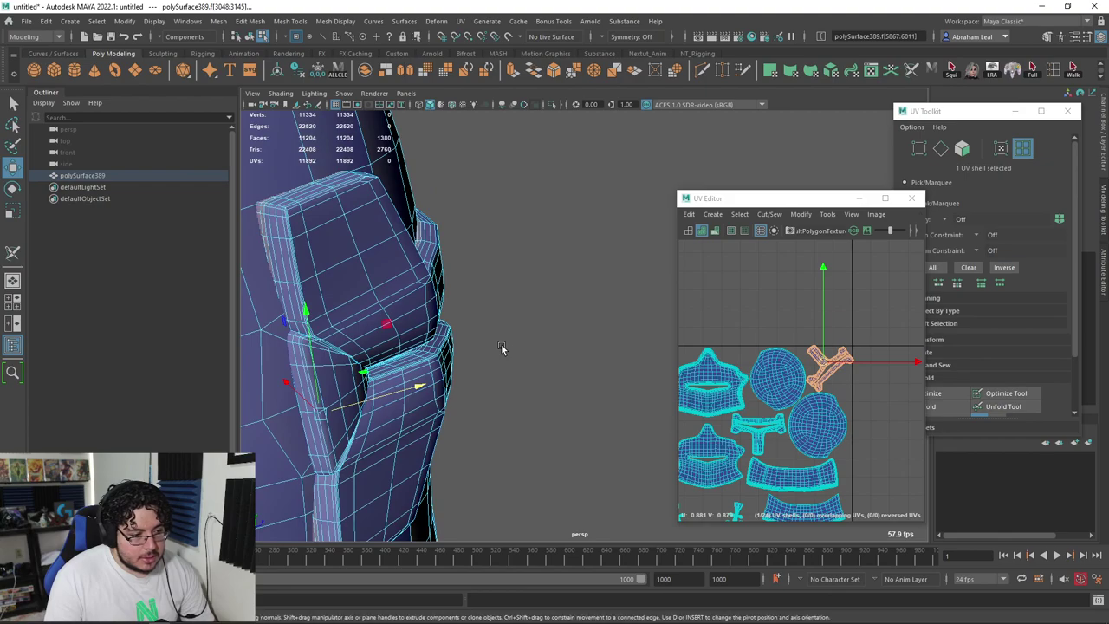
drag(796, 203, 646, 1)
scroll(638, 291, up, 3)
key(r)
mouse_move(657, 245)
mouse_down()
mouse_move(668, 245)
mouse_move(653, 245)
mouse_move(647, 260)
mouse_up()
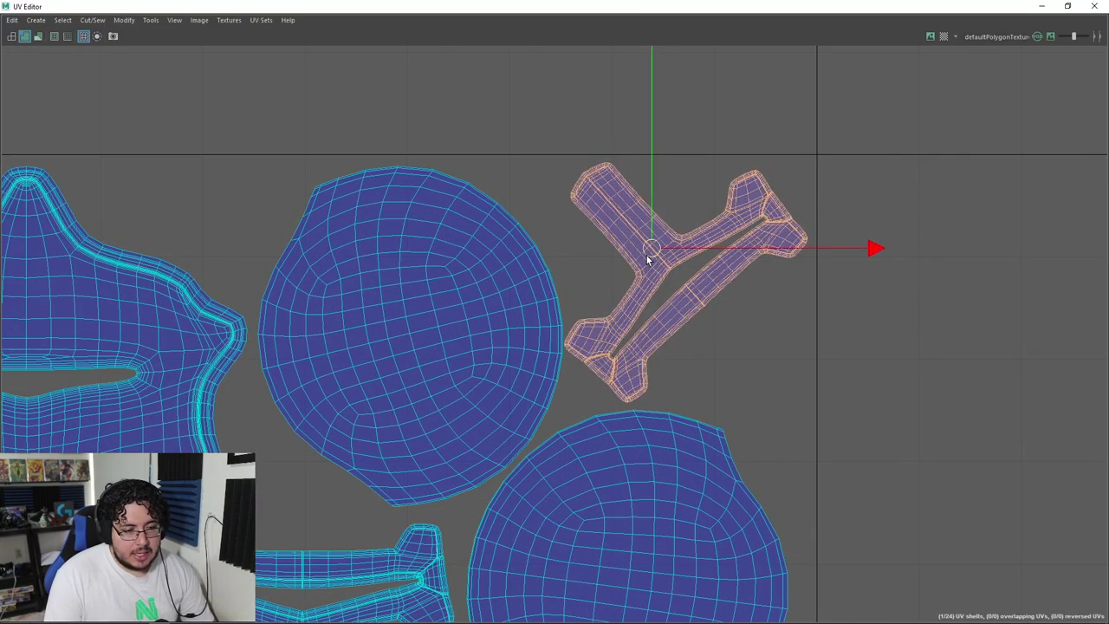
click(563, 224)
scroll(684, 376, down, 5)
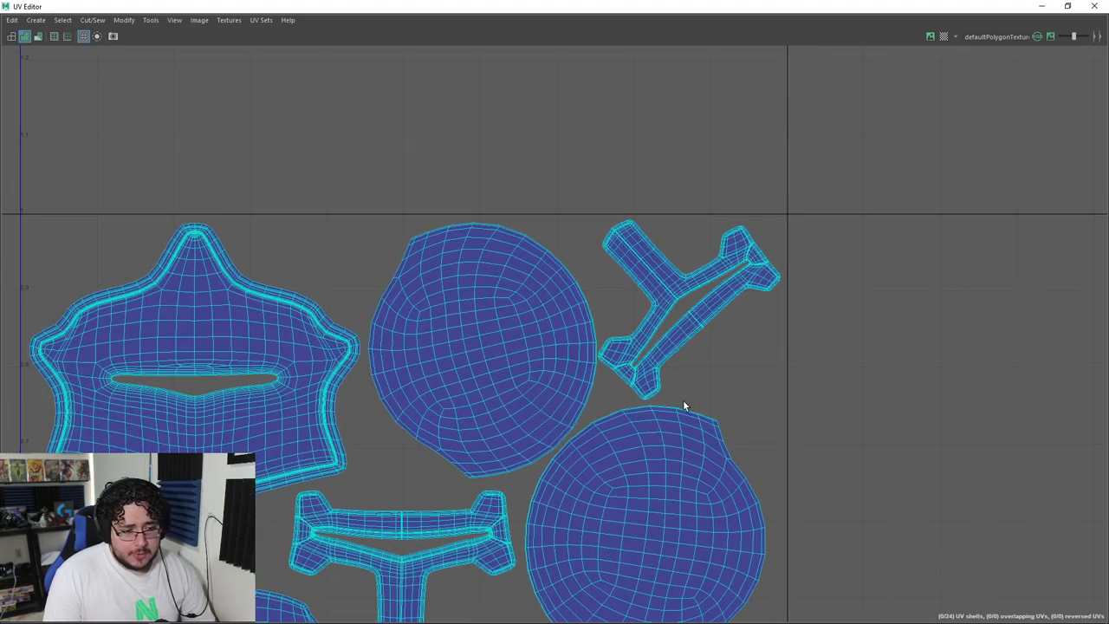
scroll(620, 448, down, 3)
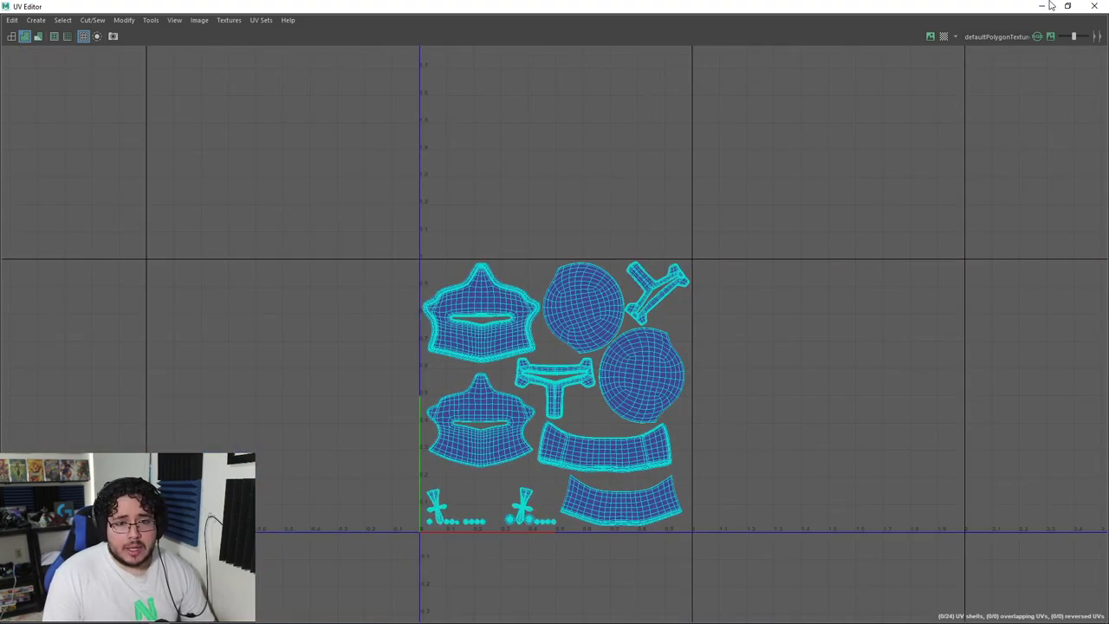
Step: Leave the UV Editor, return to object mode and select the whole helmet in the viewport
click(1085, 10)
right_drag(401, 274, 472, 236)
click(630, 185)
scroll(630, 217, down, 4)
alt+drag(597, 259, 475, 266)
click(547, 270)
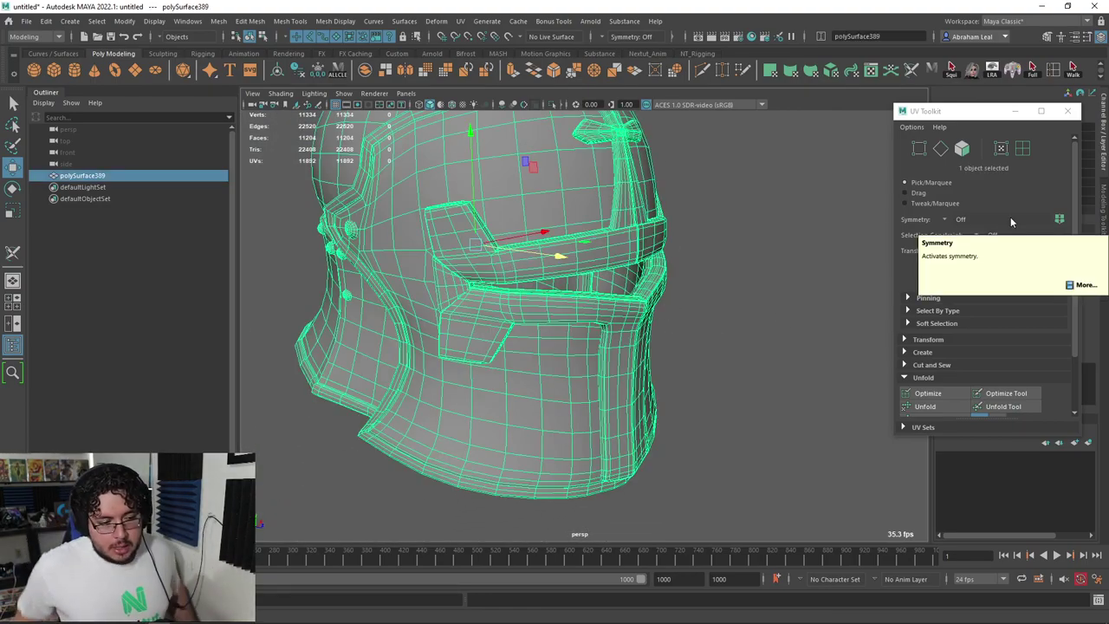
alt+drag(701, 318, 667, 273)
Step: Switch to Chrome and search Google Images for medieval helmets
key(alt+Tab)
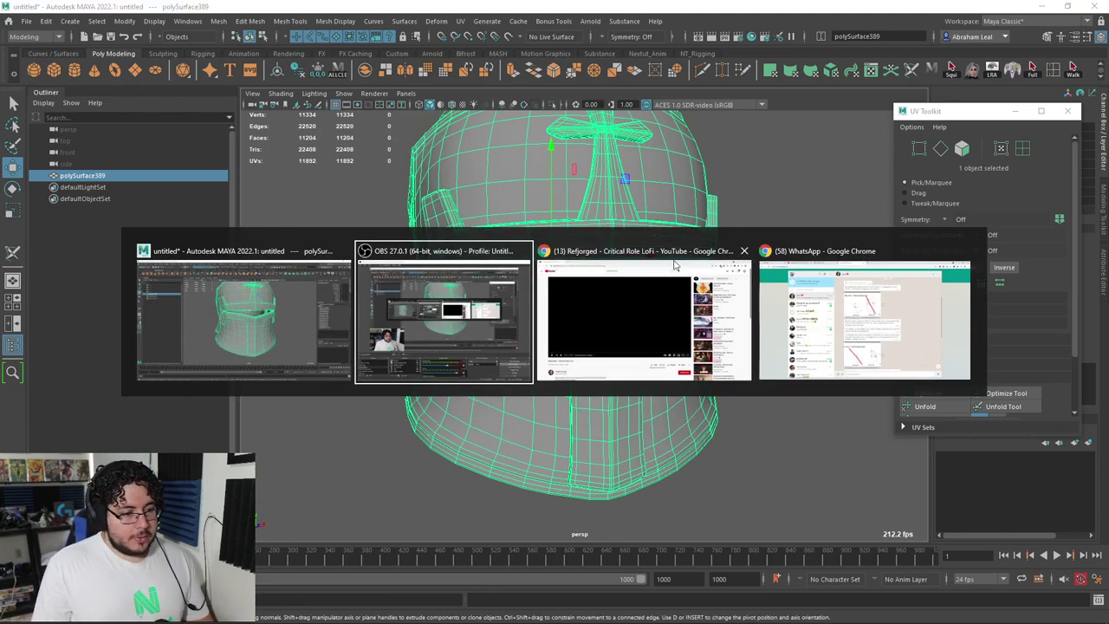
click(812, 300)
key(alt+Tab)
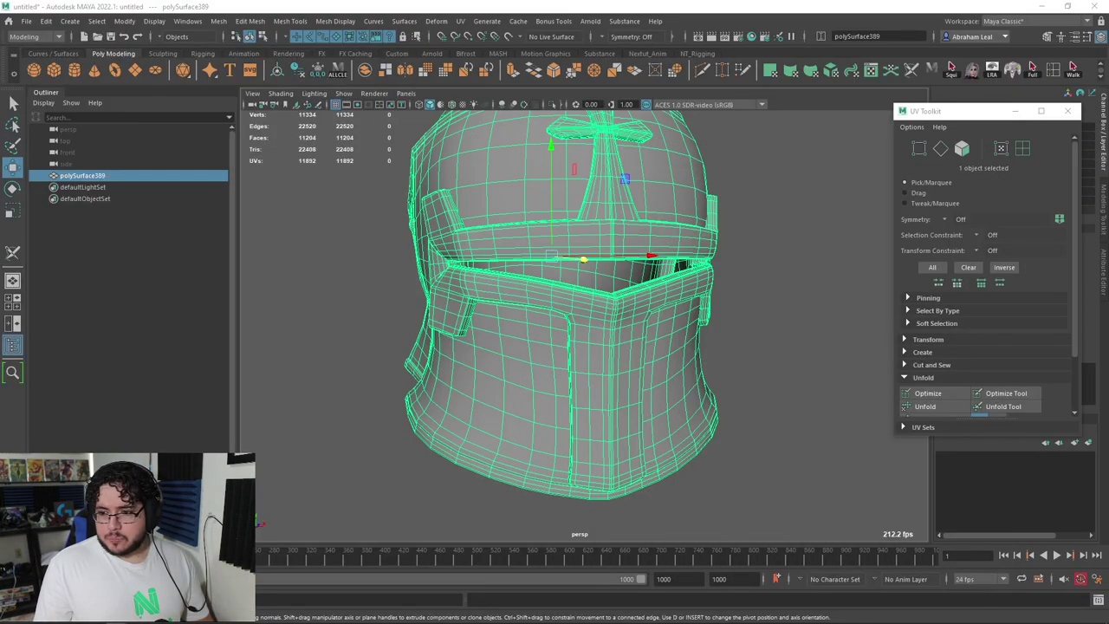
key(alt+Tab)
click(745, 29)
text(medieval)
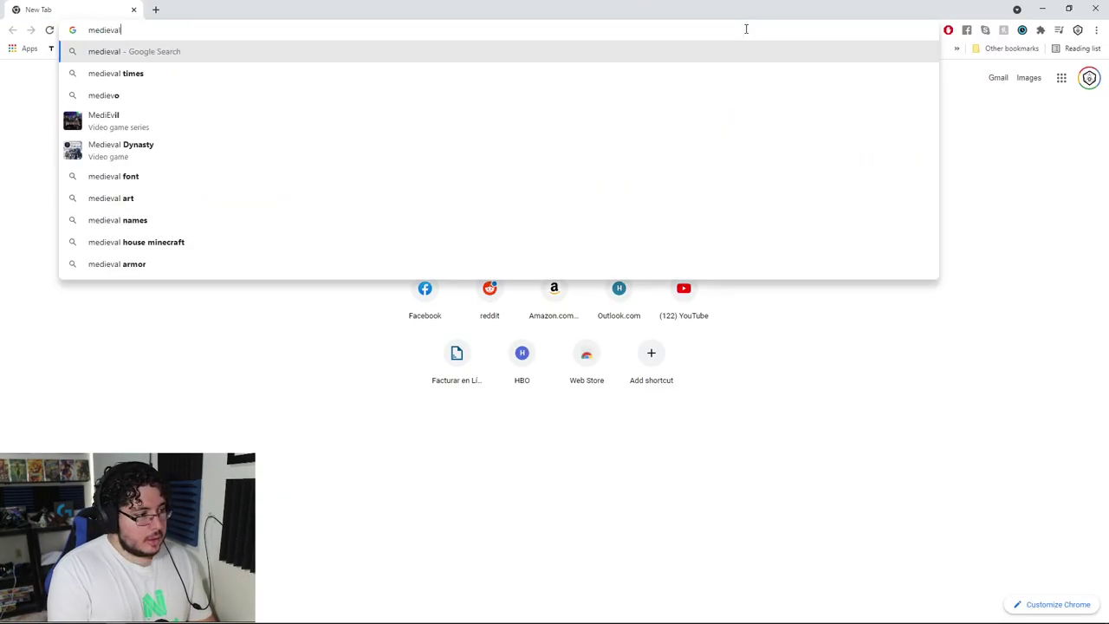
text( helmemts)
key(Return)
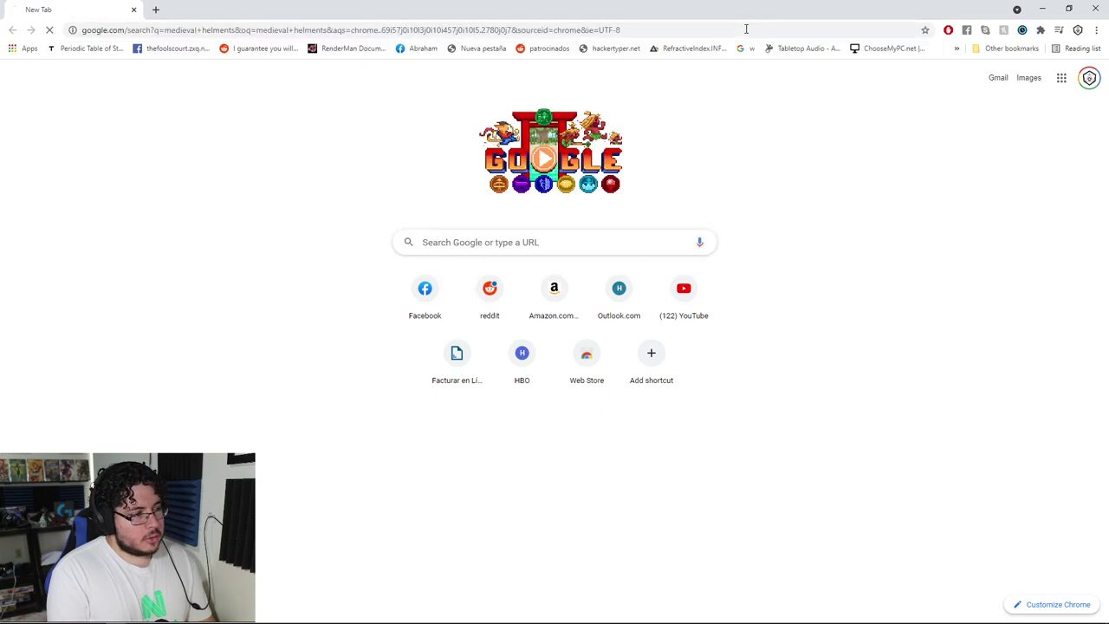
click(161, 104)
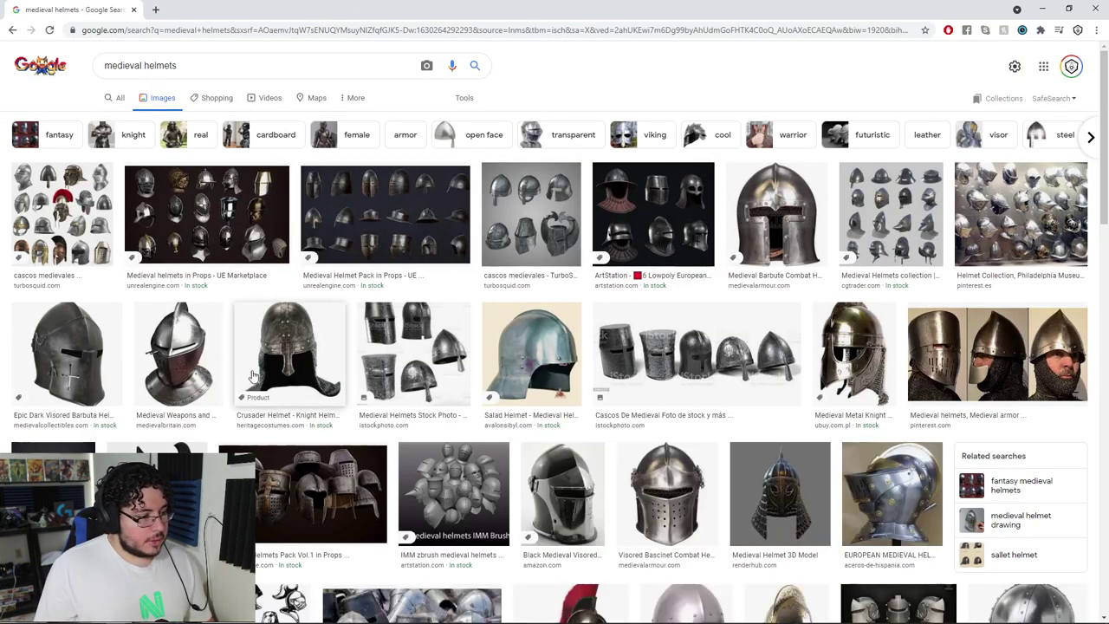
Step: Examine the medieval helmet image results for references, previewing the most effective helmets picture and, under the "real" filter, the ancient armour display
scroll(993, 398, down, 3)
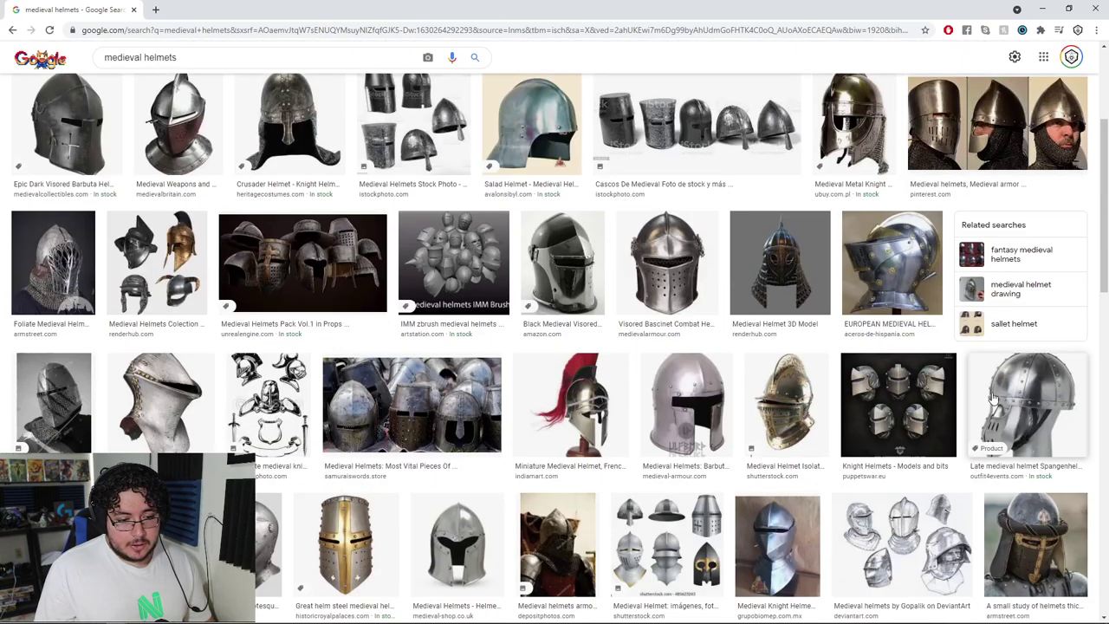
scroll(737, 417, down, 5)
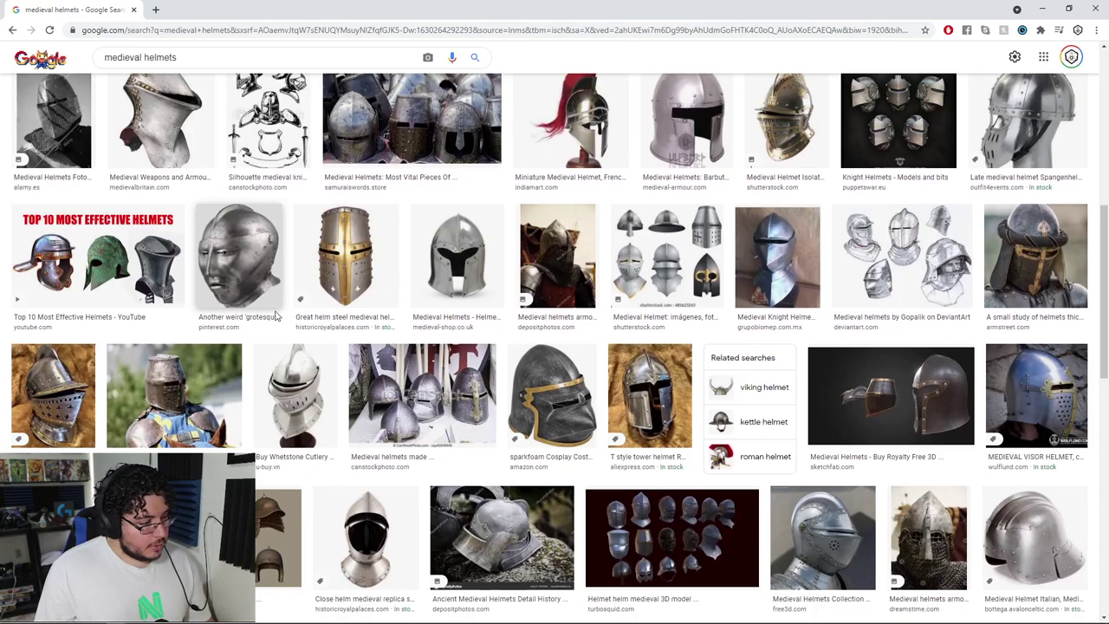
click(66, 269)
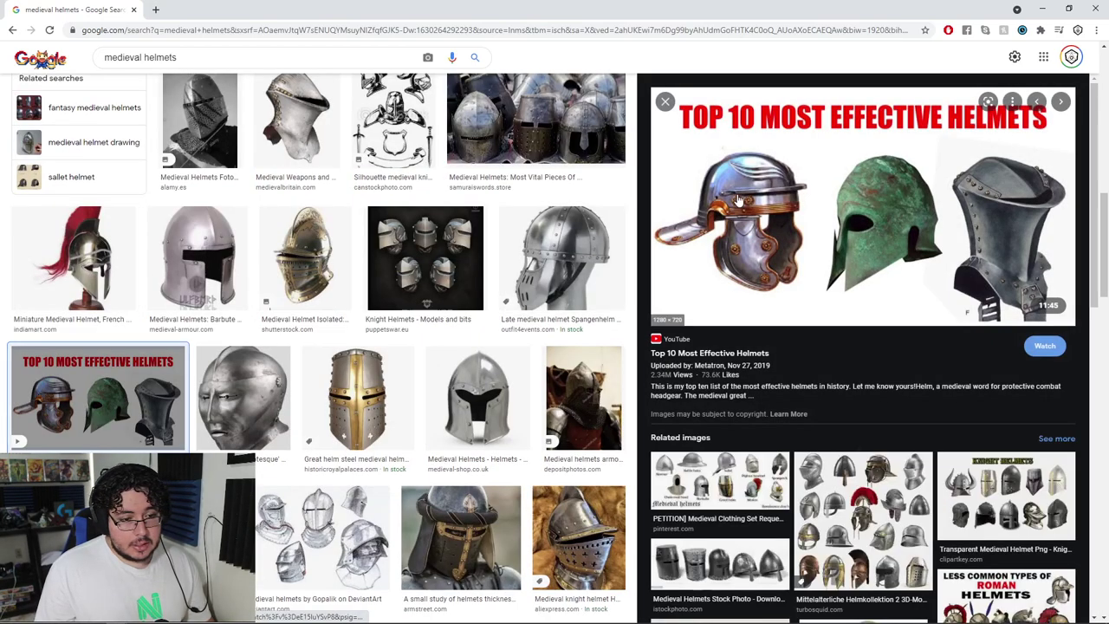
scroll(510, 430, down, 5)
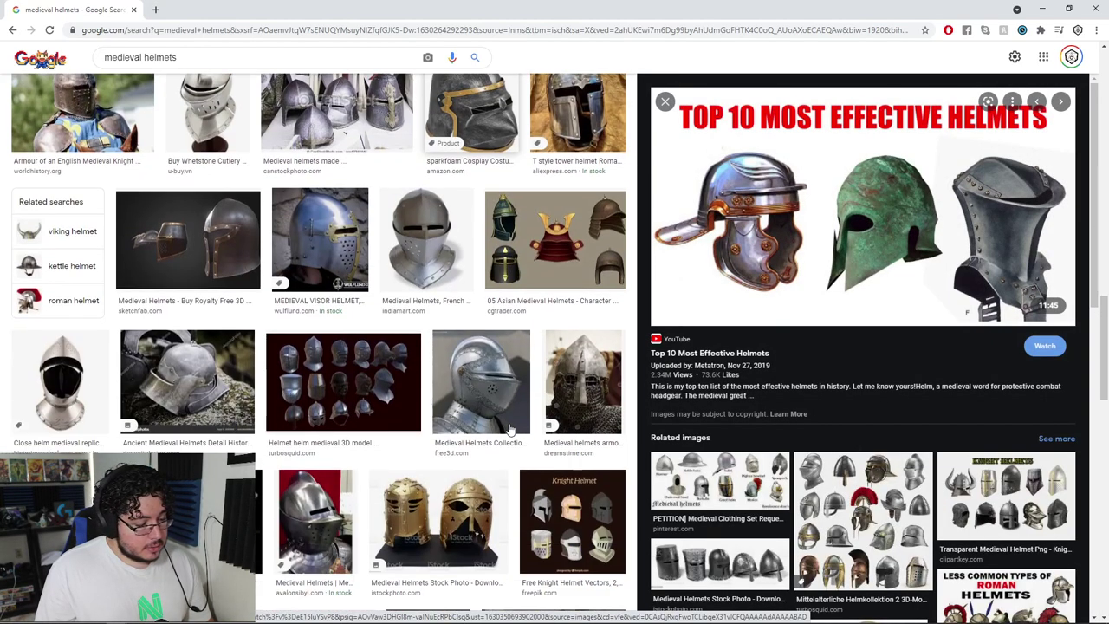
scroll(257, 552, up, 10)
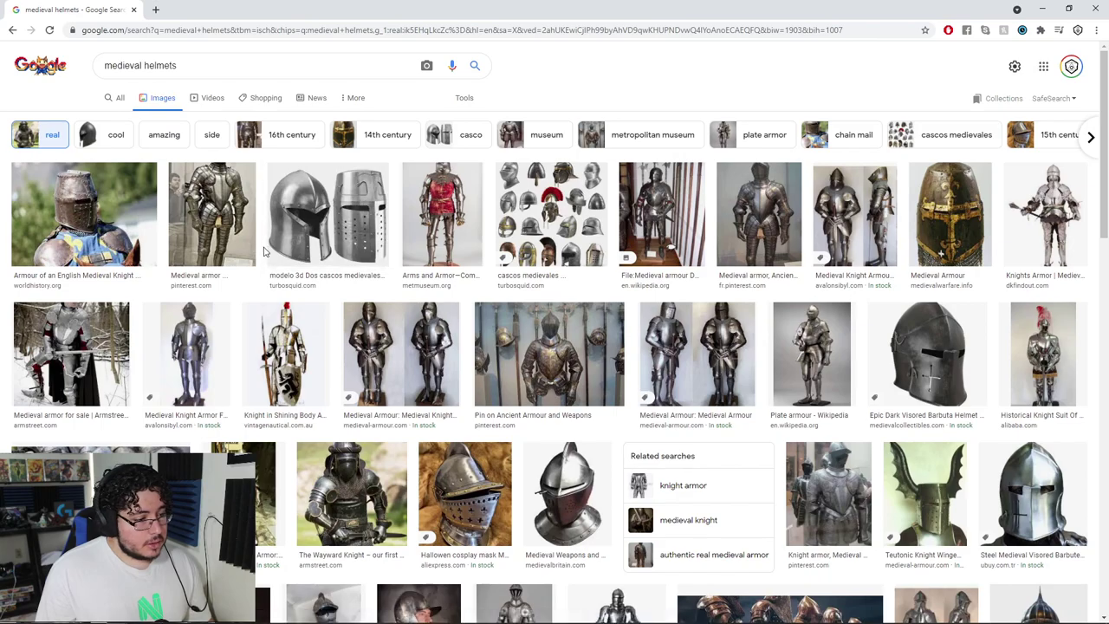
click(548, 381)
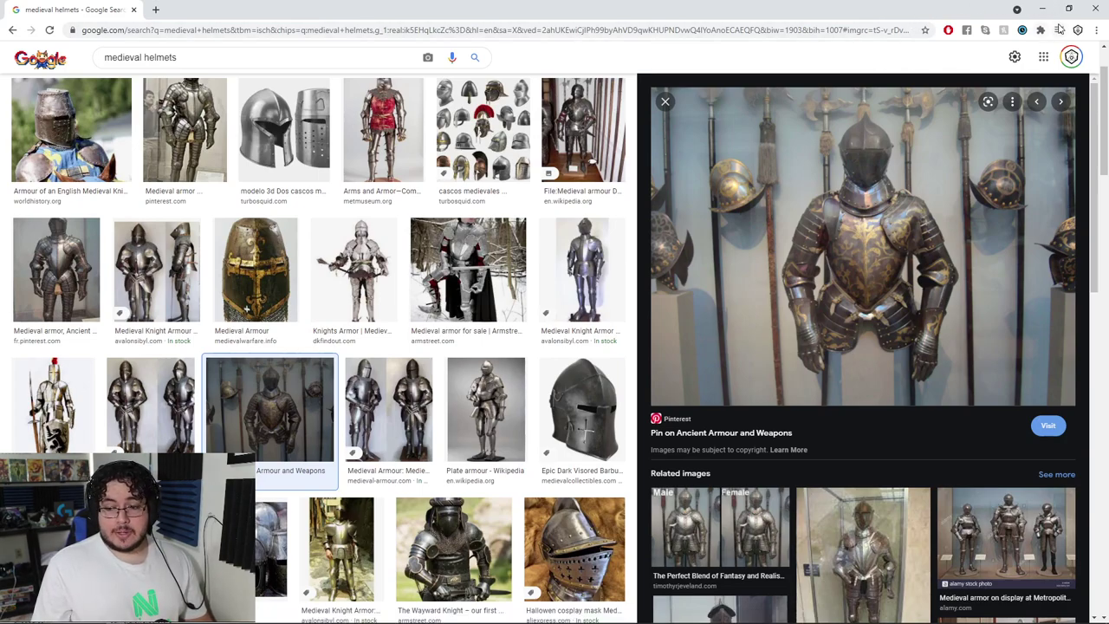
Step: Switch back to Maya, select the helmet and open the UV Snapshot options from the UV Editor
click(1045, 9)
click(760, 283)
alt+drag(761, 283, 667, 247)
click(624, 255)
click(460, 21)
click(489, 44)
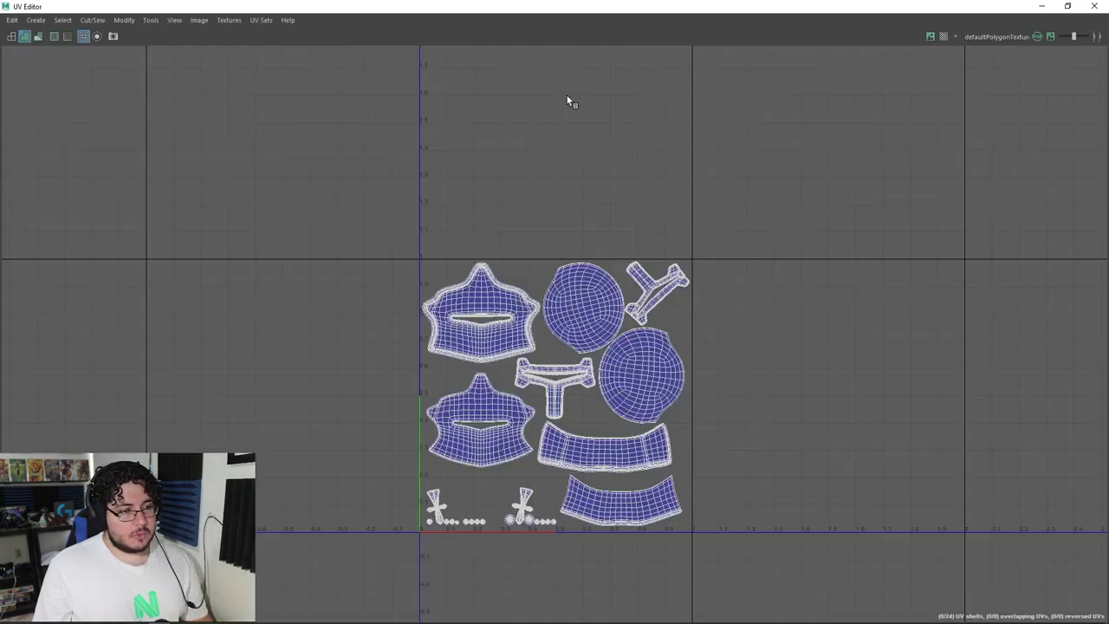
click(204, 21)
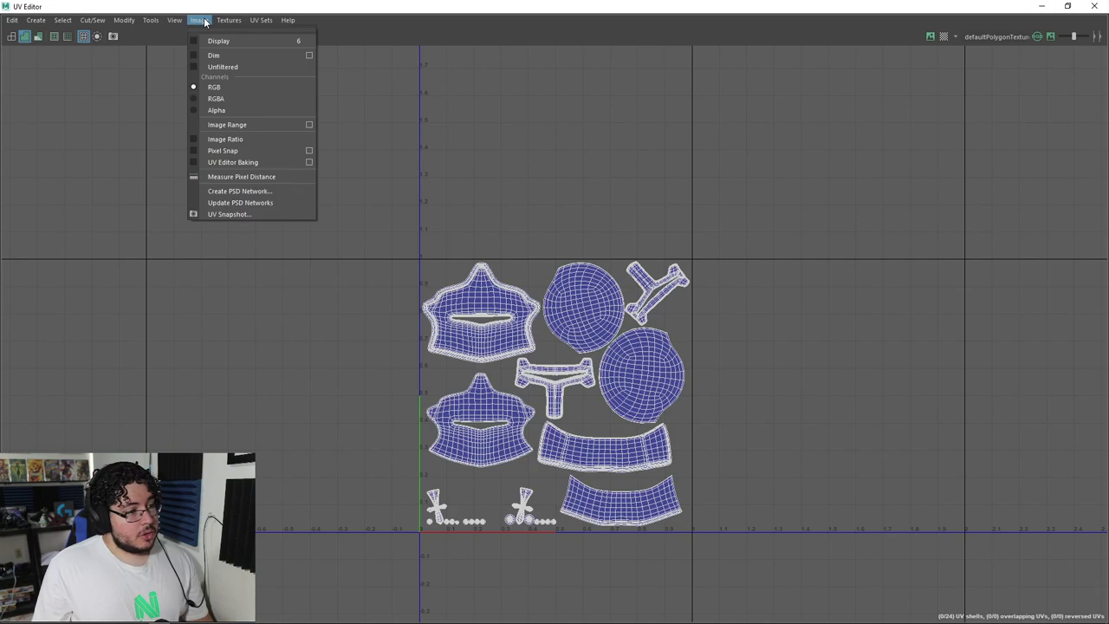
click(229, 214)
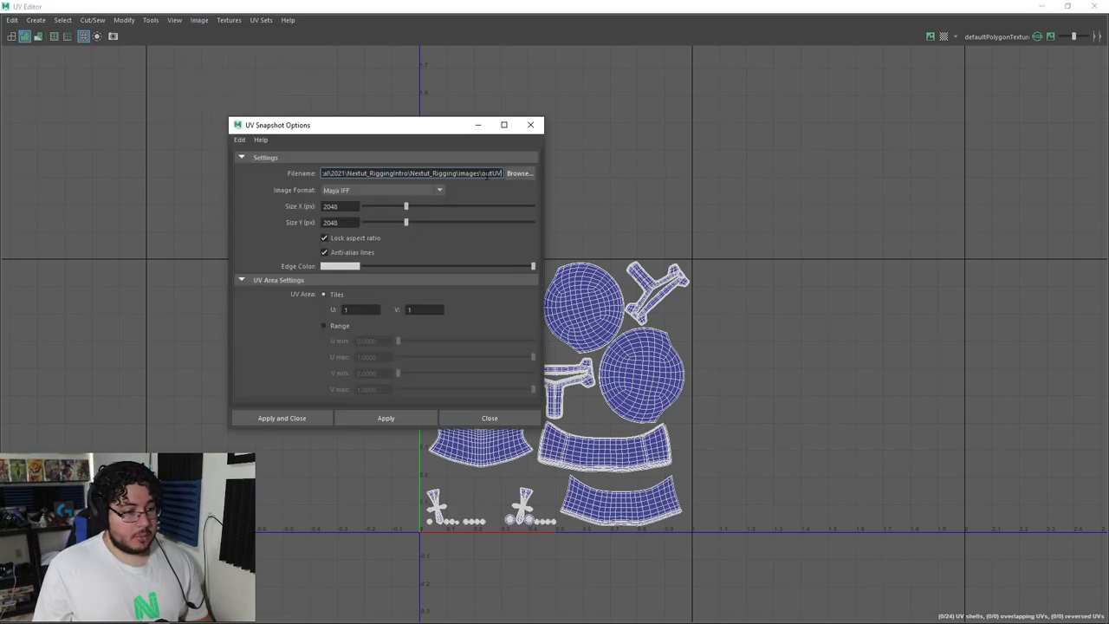
Step: Set the snapshot file to helmet_uvsnapshot in the images folder of the Nextut_Live project
click(518, 173)
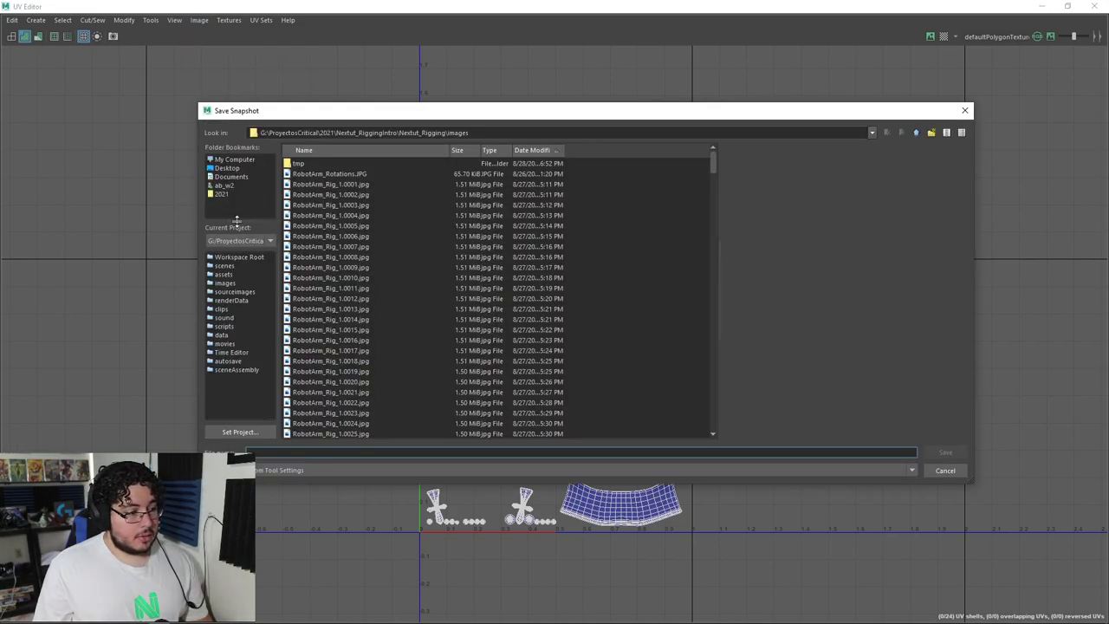
click(221, 194)
double_click(314, 413)
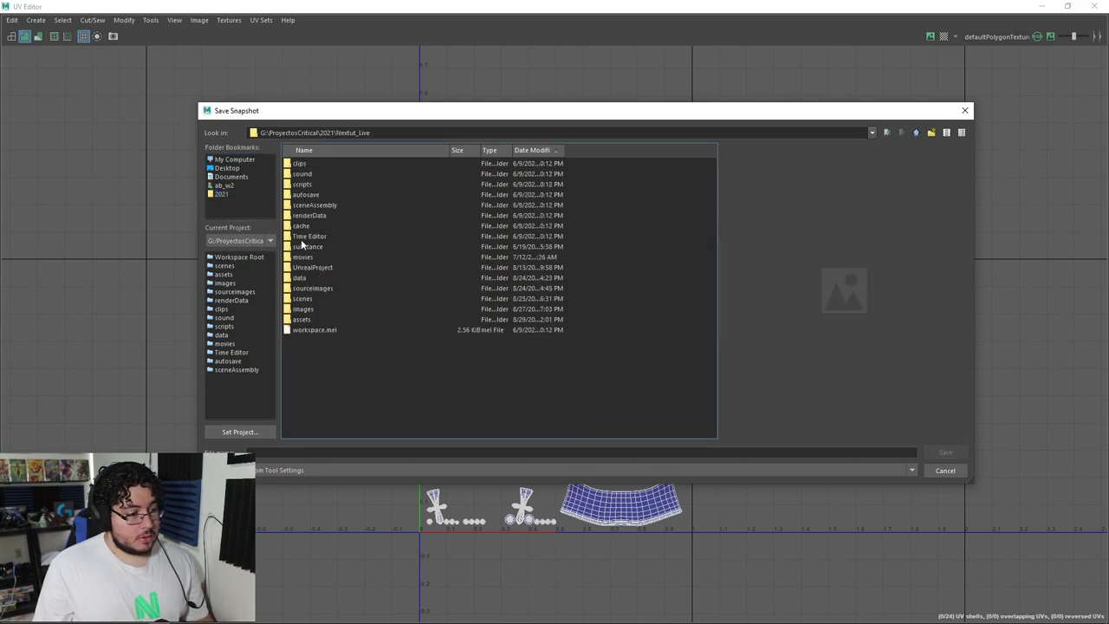
double_click(307, 309)
click(305, 450)
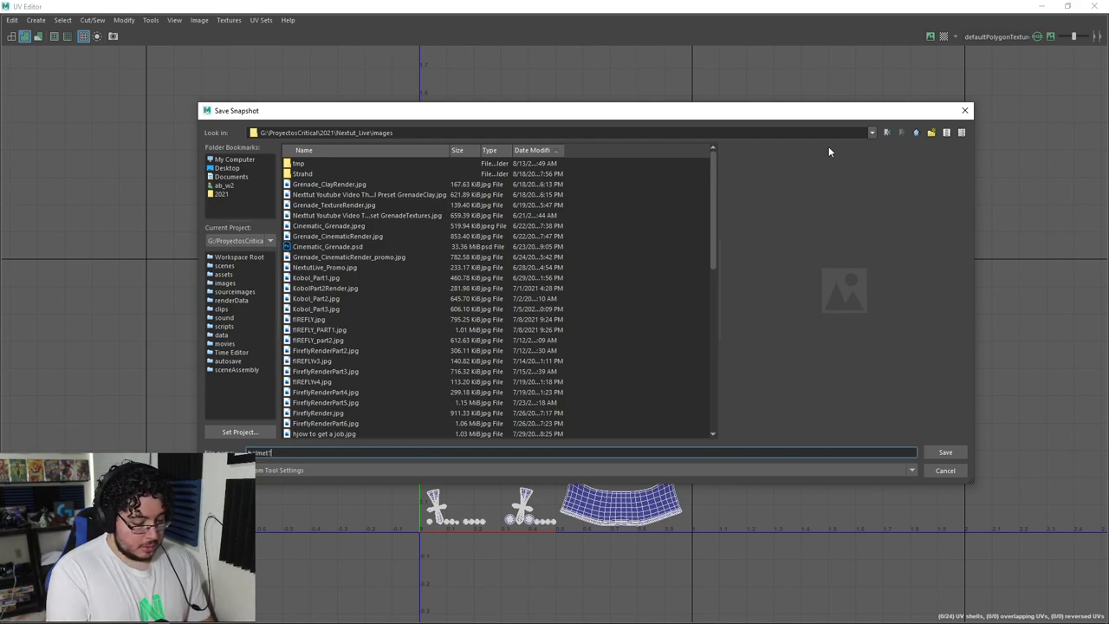
text(helmet_uvsnapshot)
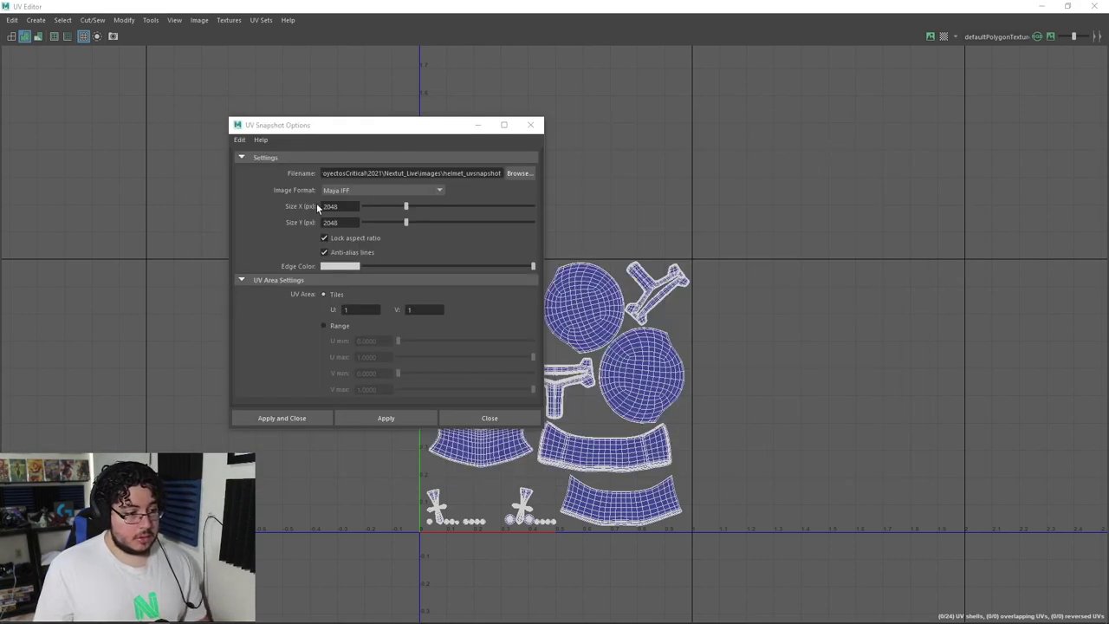
Step: Export the UV snapshot as a PNG, overwriting the existing file, and leave the UV Editor
click(368, 191)
click(347, 269)
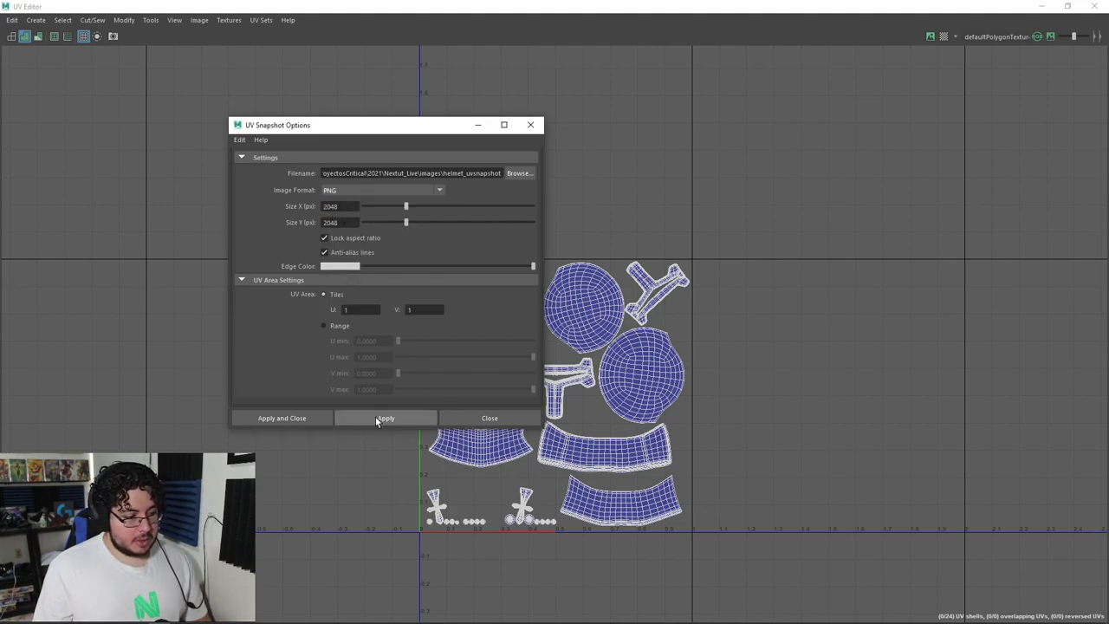
click(298, 420)
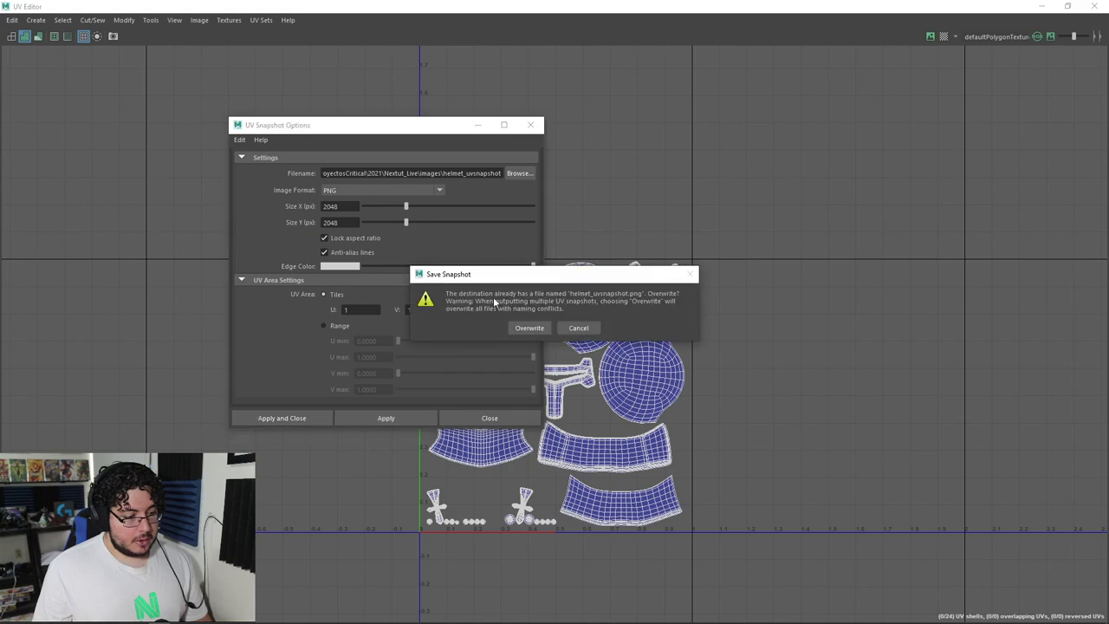
click(529, 328)
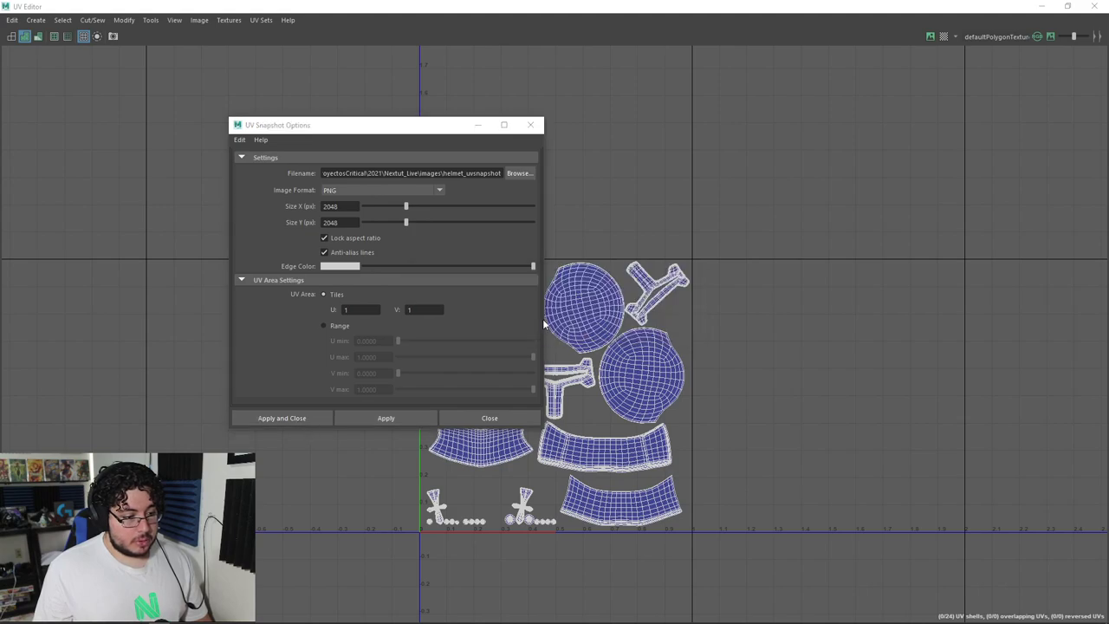
click(1059, 5)
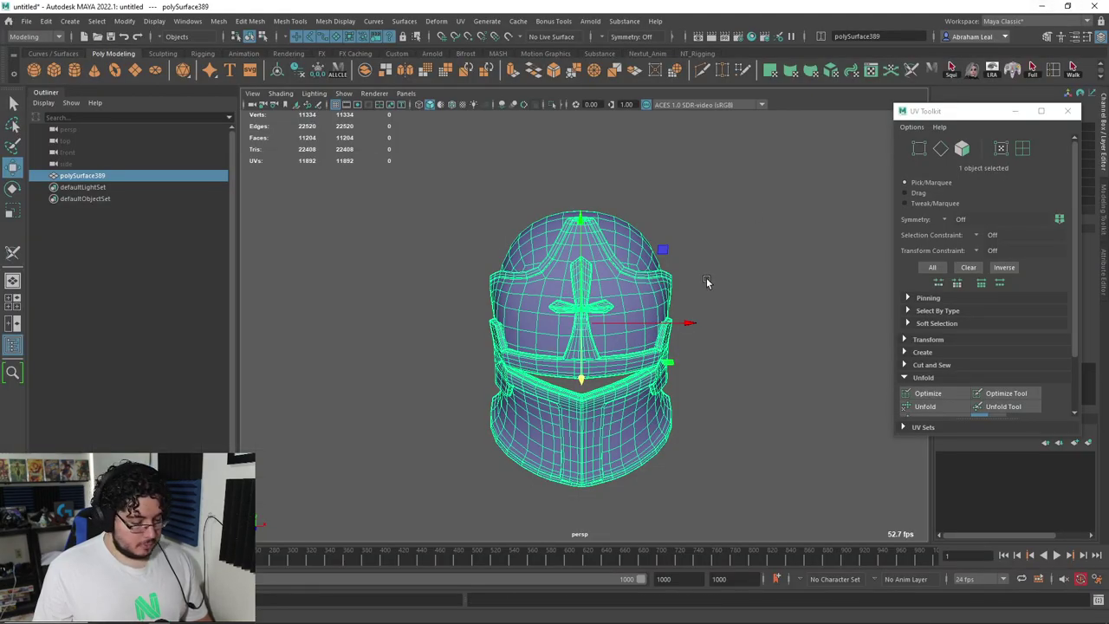
Step: Export the selected helmet over the existing Helmet.fbx in the assets Helmet folder, dismiss the export warnings and deselect the model
click(25, 20)
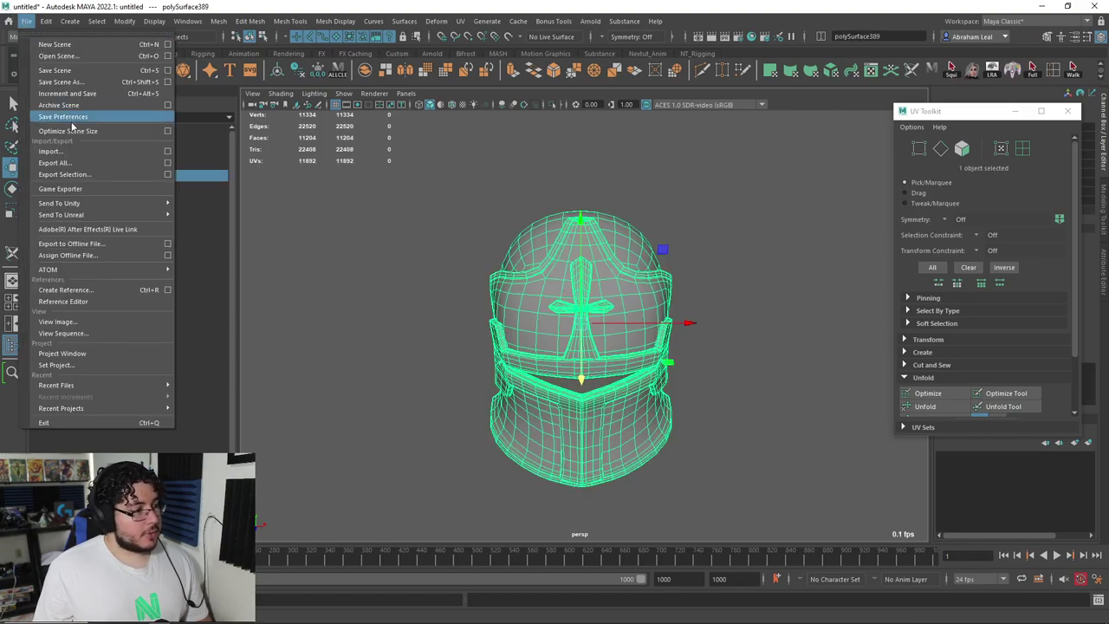
click(69, 170)
click(304, 165)
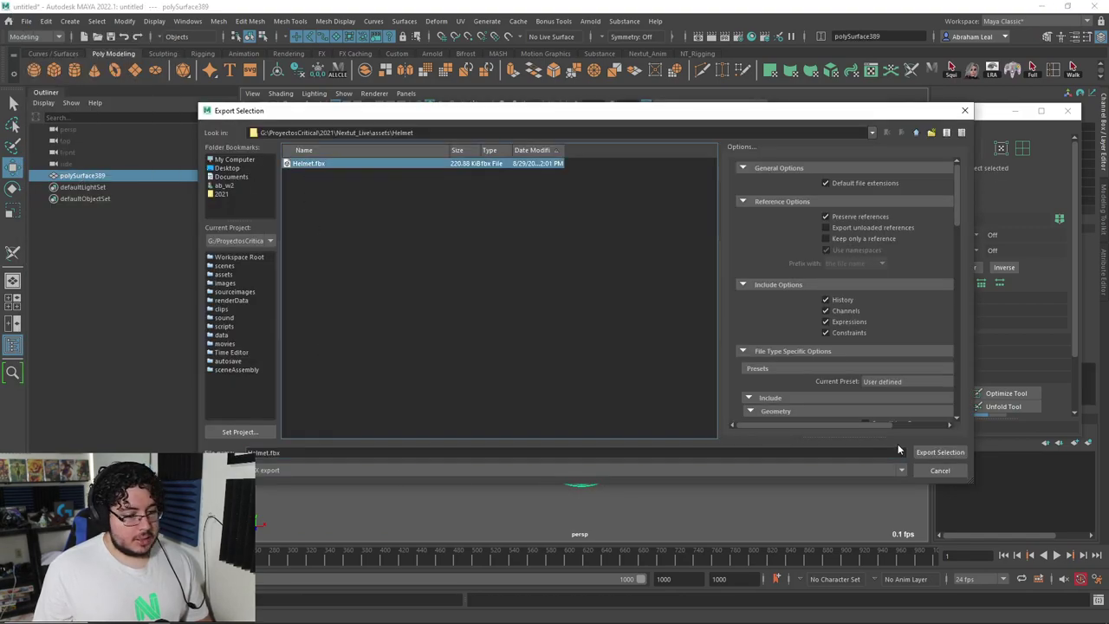
click(938, 451)
click(558, 315)
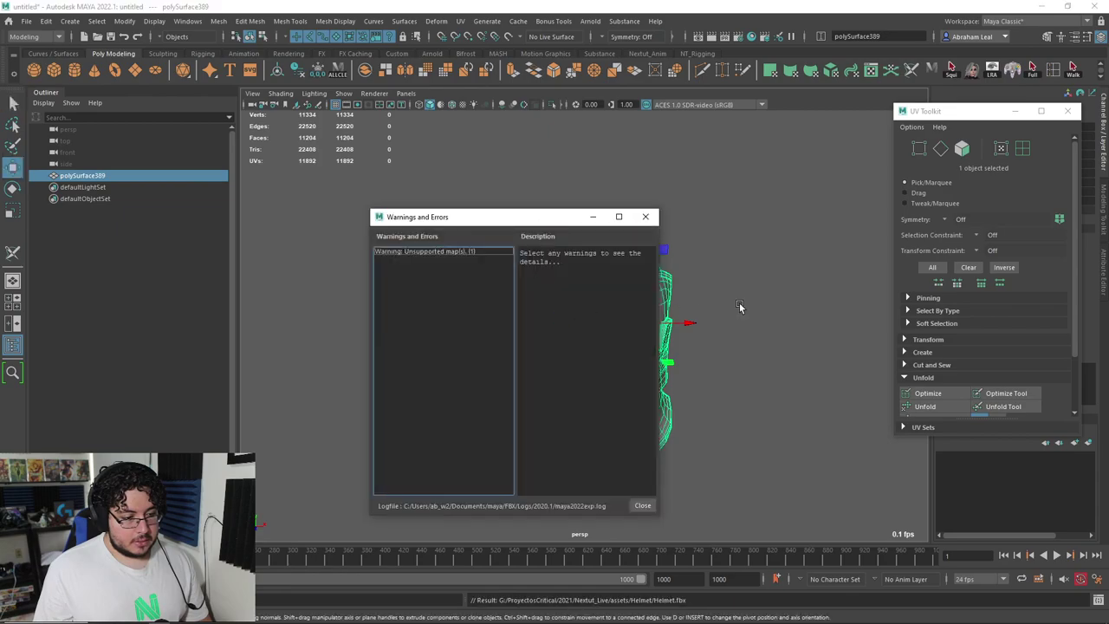
click(645, 216)
click(693, 243)
Step: Launch Photoshop 2021 and ZBrush, then switch to the ZBrush window
key(super)
text(pho)
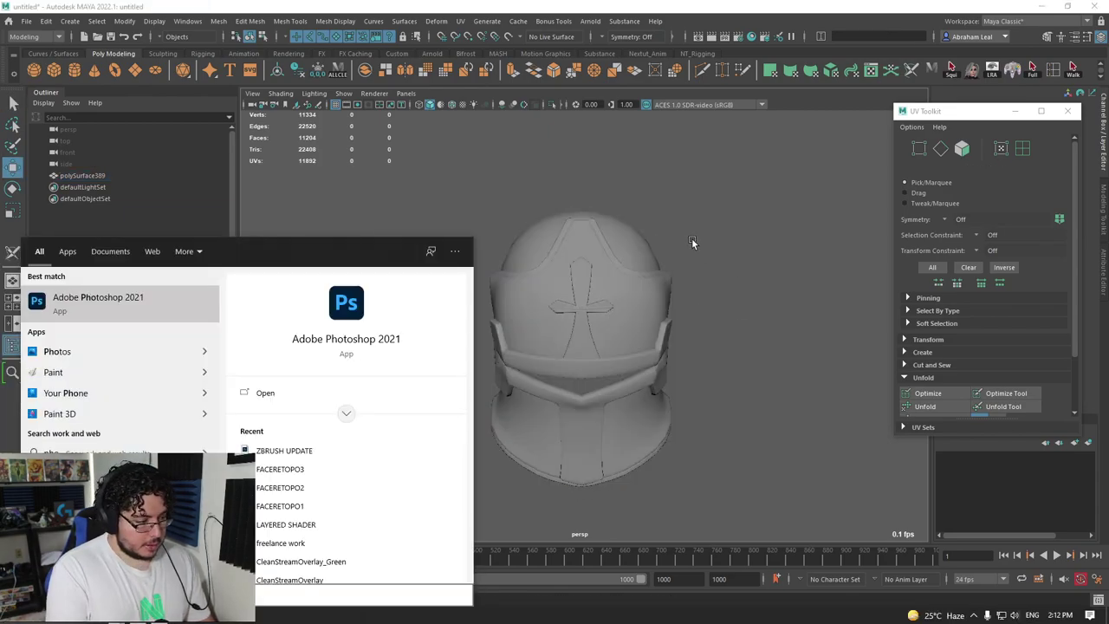
key(Escape)
key(super)
text(zb)
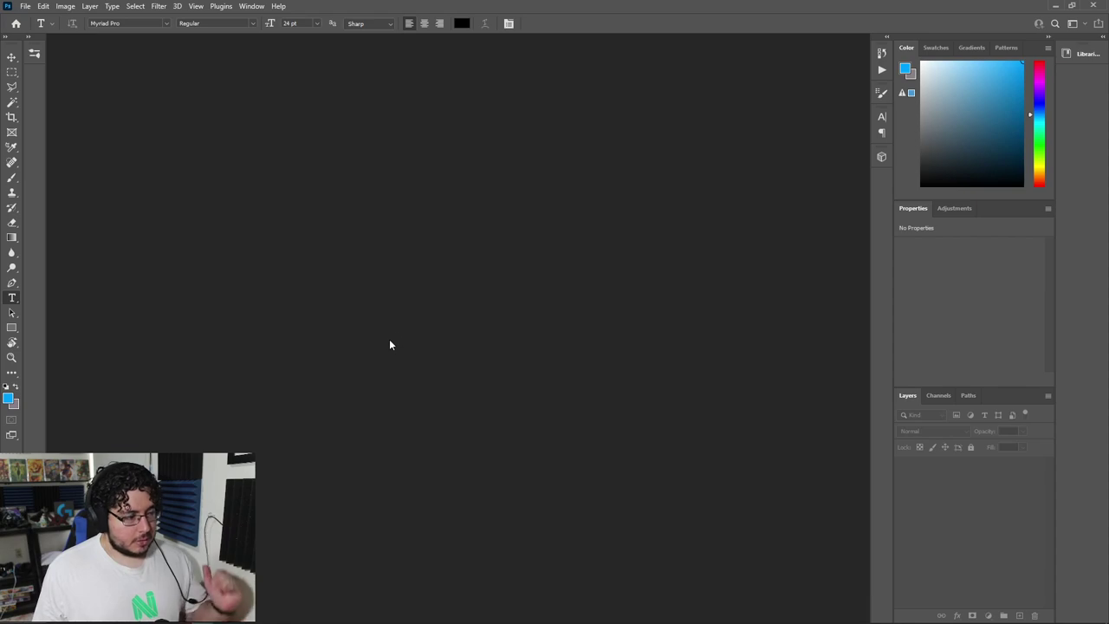
key(alt+Tab)
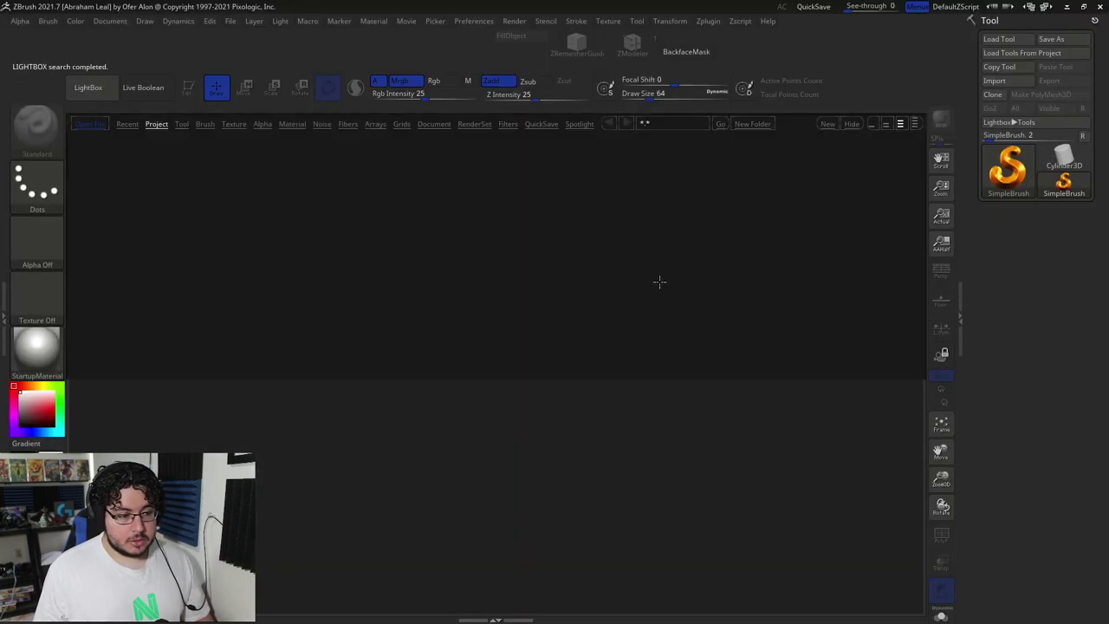
Step: Import Helmet.fbx from the Nextut_Live assets Helmet folder into ZBrush, accepting the default FBX import options
click(994, 81)
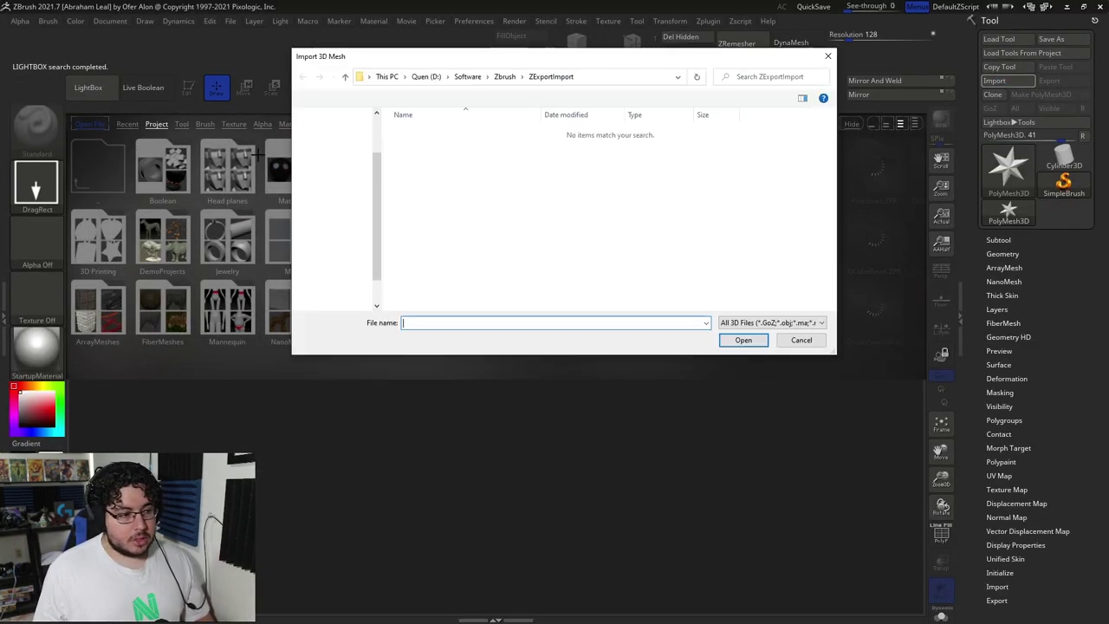
scroll(362, 227, up, 5)
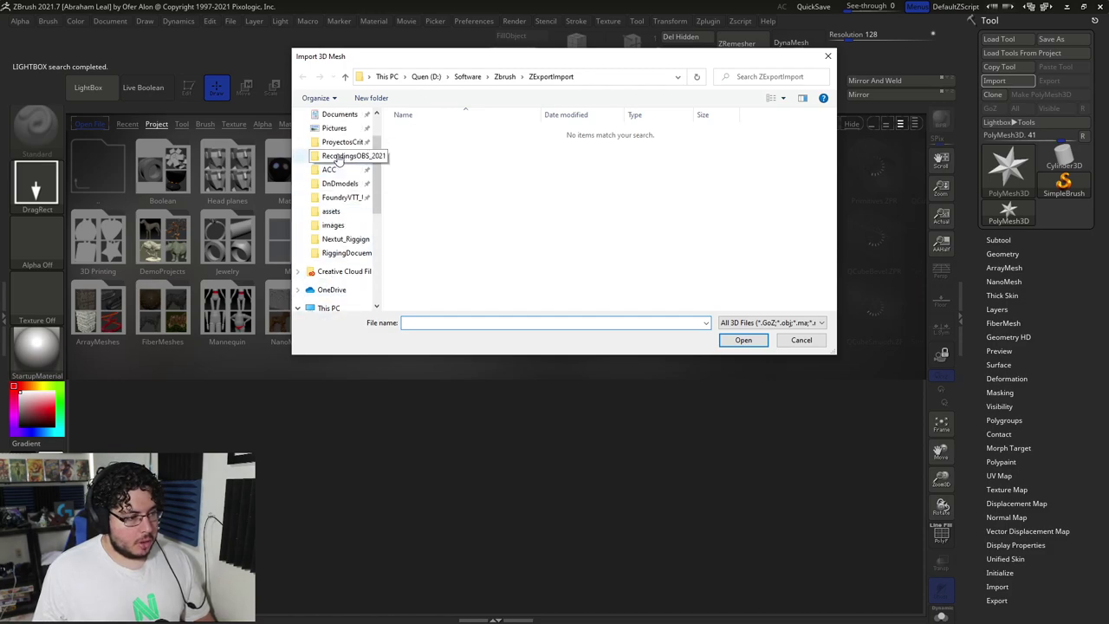
click(333, 225)
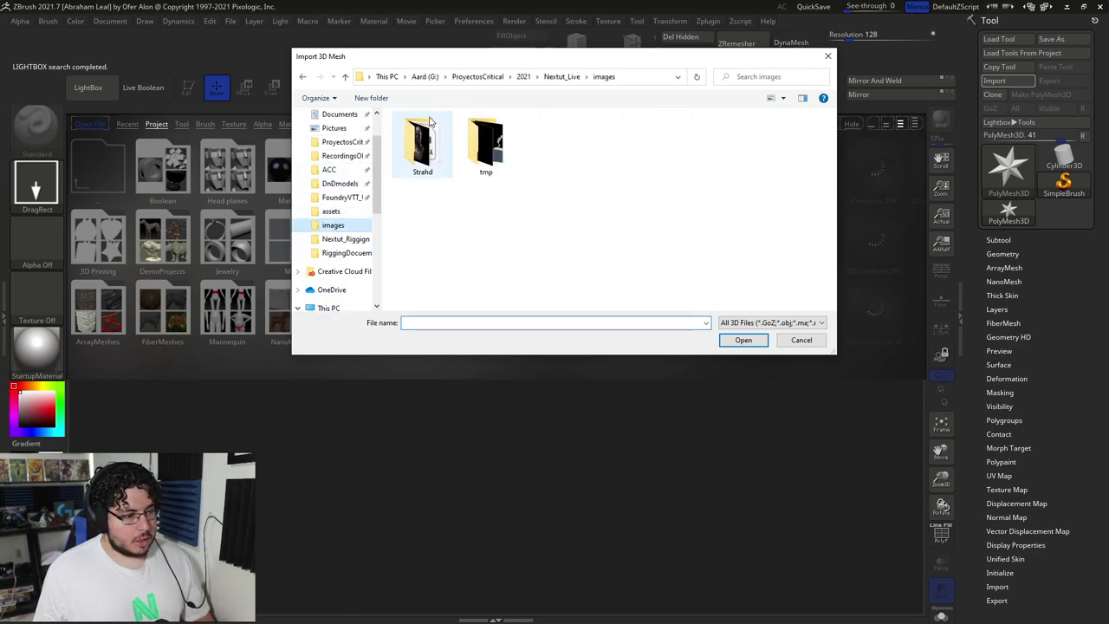
click(550, 77)
double_click(451, 136)
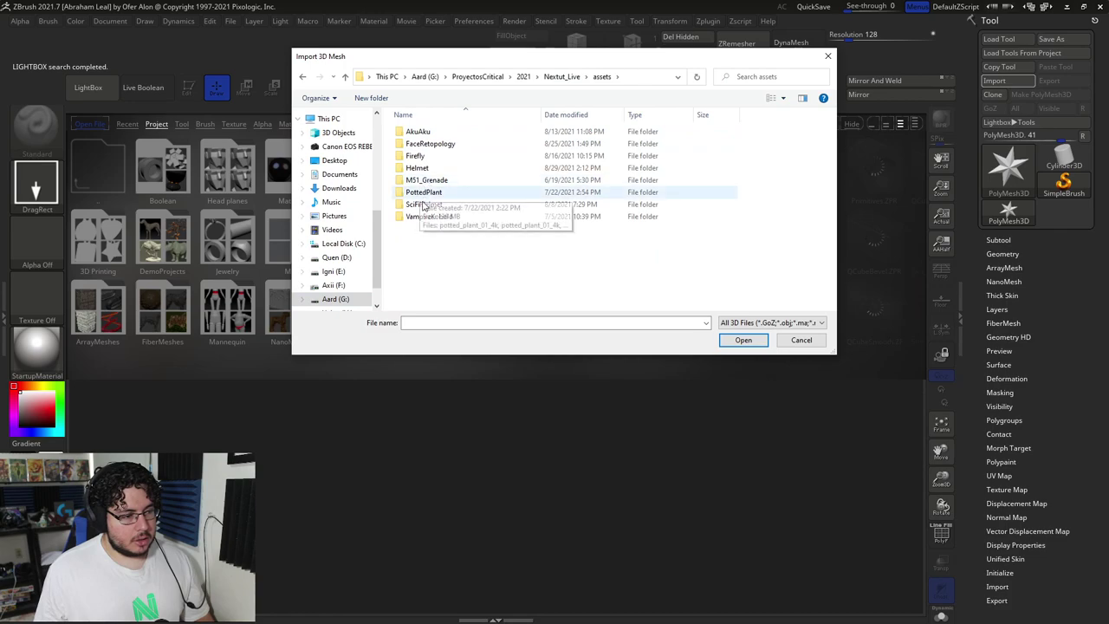
click(428, 169)
double_click(429, 169)
double_click(425, 133)
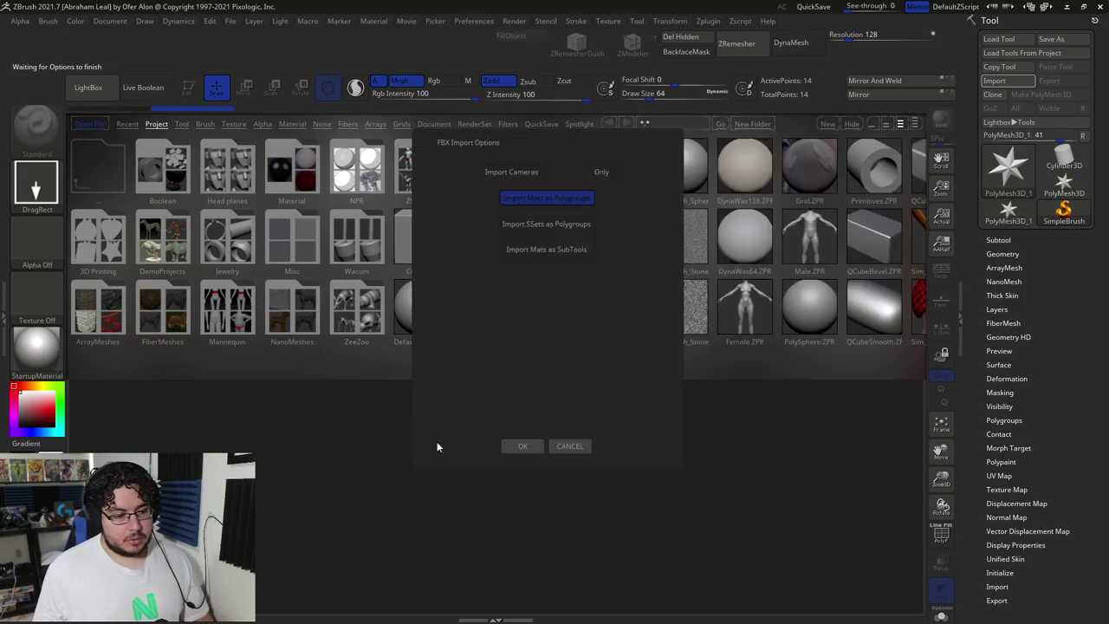
click(523, 445)
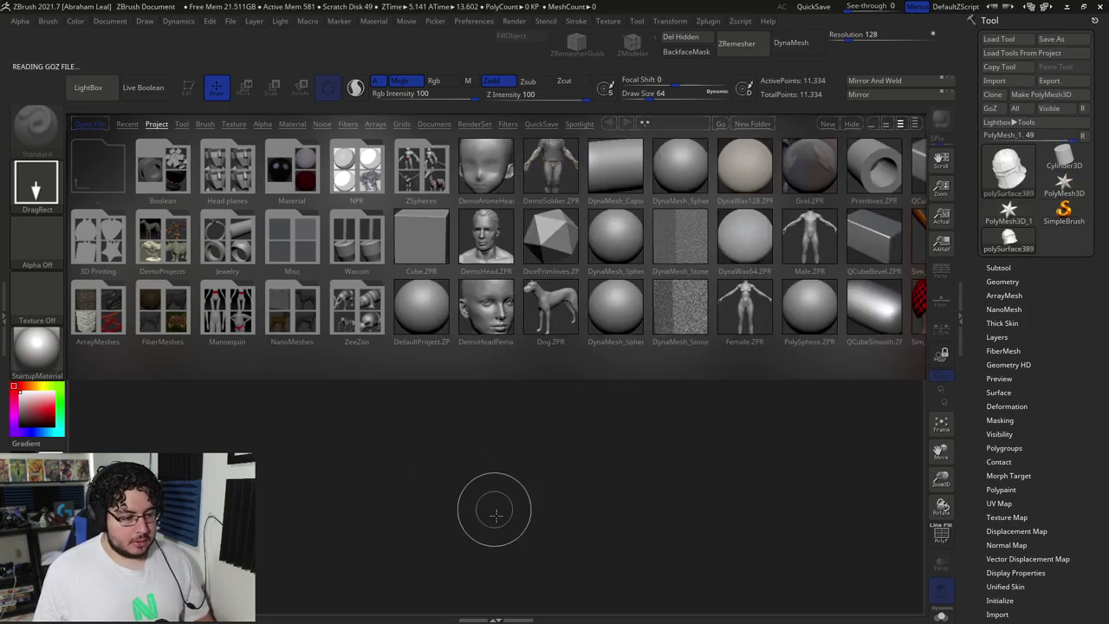
Step: Hide LightBox, place the helmet on the canvas in edit mode and subdivide it three times
key(comma)
mouse_move(671, 487)
mouse_down()
mouse_move(744, 468)
mouse_move(745, 494)
mouse_move(742, 425)
mouse_move(705, 421)
mouse_up()
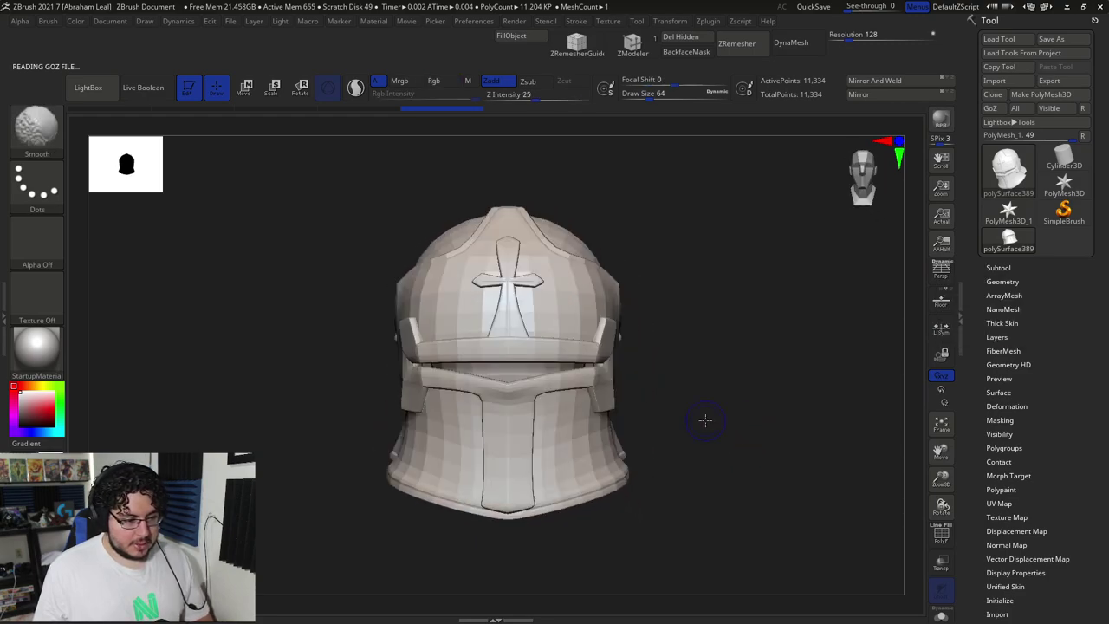
key(ctrl)
key(ctrl+d)
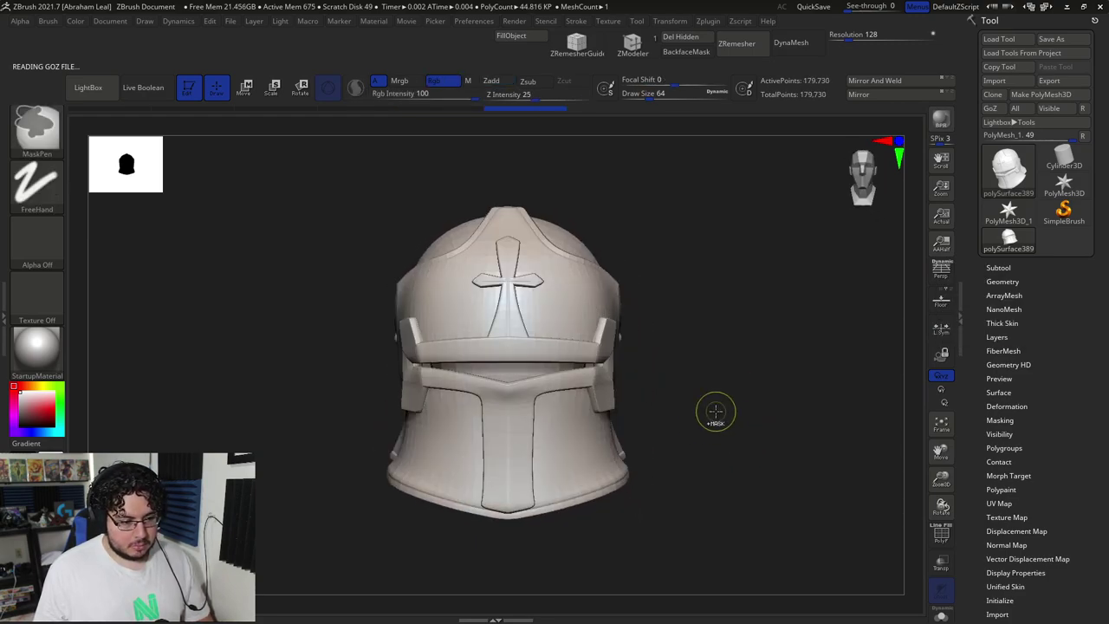
Step: Choose the ClayBuildup brush and set its draw size to about 39 for work on the helmet's side
drag(715, 411, 805, 445)
mouse_move(821, 359)
shift+mouse_down()
mouse_move(719, 316)
mouse_move(777, 316)
shift+mouse_up()
key(b)
key(c)
key(b)
key(space)
drag(583, 297, 578, 296)
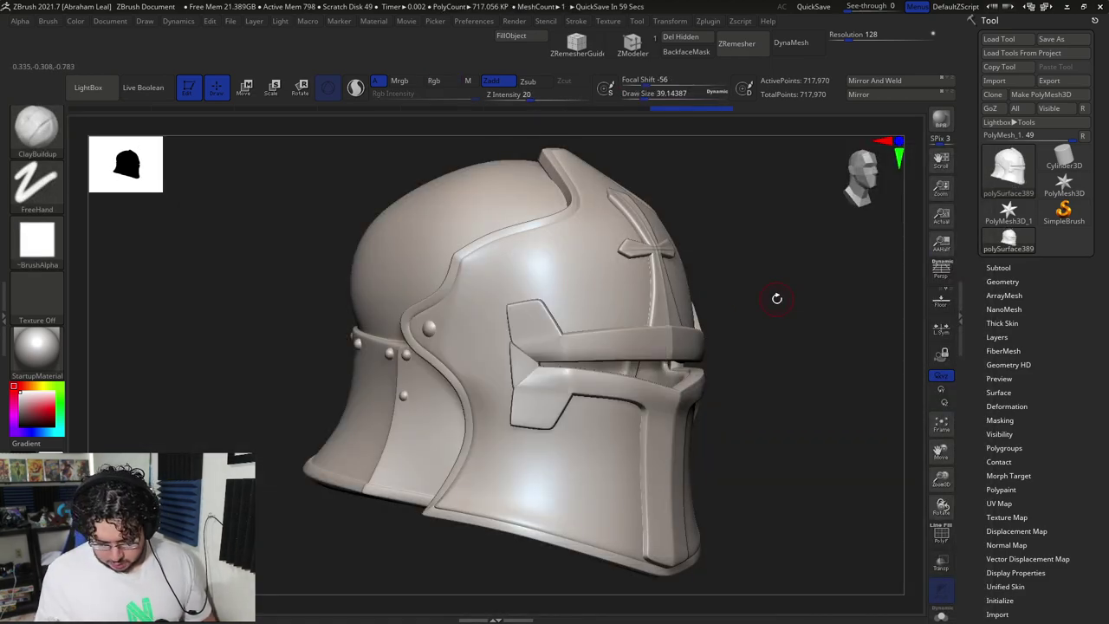
Step: Use the TrimDynamic brush to wear down the raised rim along the helmet's side plate
drag(820, 308, 519, 248)
key(b)
key(t)
key(d)
key(space)
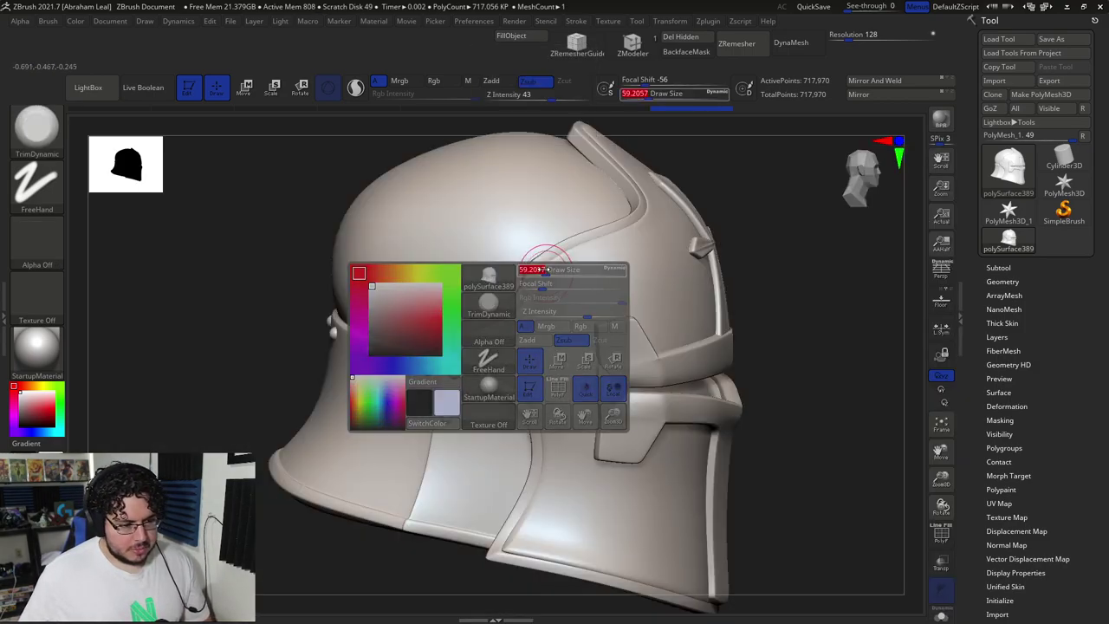
drag(776, 263, 619, 299)
key(space)
drag(663, 270, 667, 273)
Step: Sculpt a small damage mark on the raised rim's corner using ClayBuildup at a draw size of about 25
mouse_move(914, 238)
mouse_down()
mouse_move(948, 270)
mouse_move(878, 254)
mouse_move(750, 346)
mouse_move(733, 372)
mouse_up()
key(b)
key(c)
key(b)
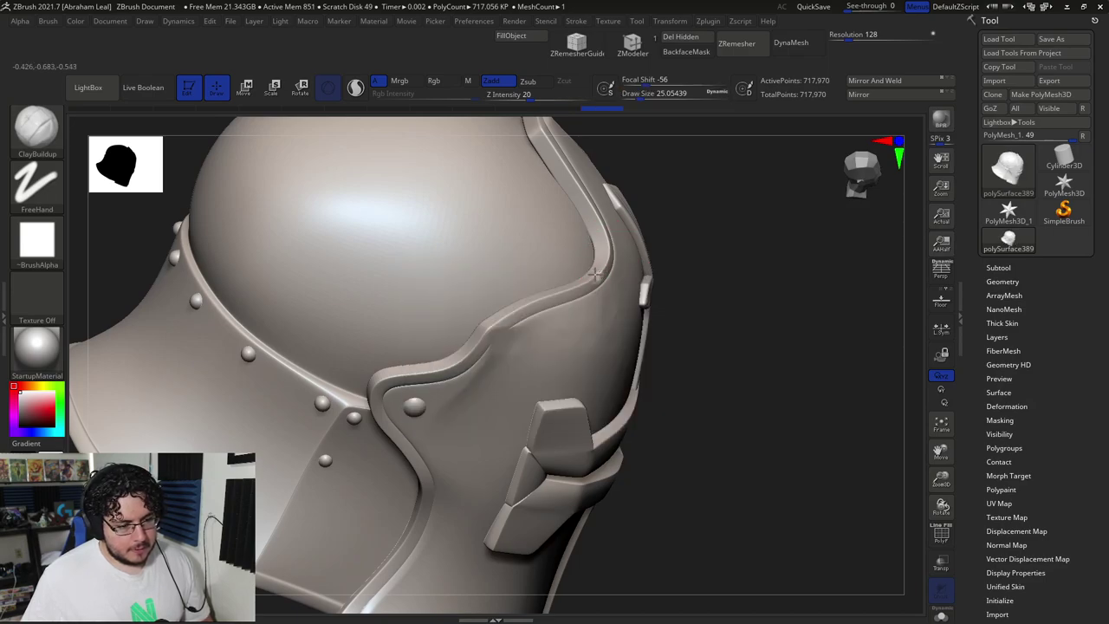
drag(605, 273, 607, 270)
drag(831, 247, 716, 232)
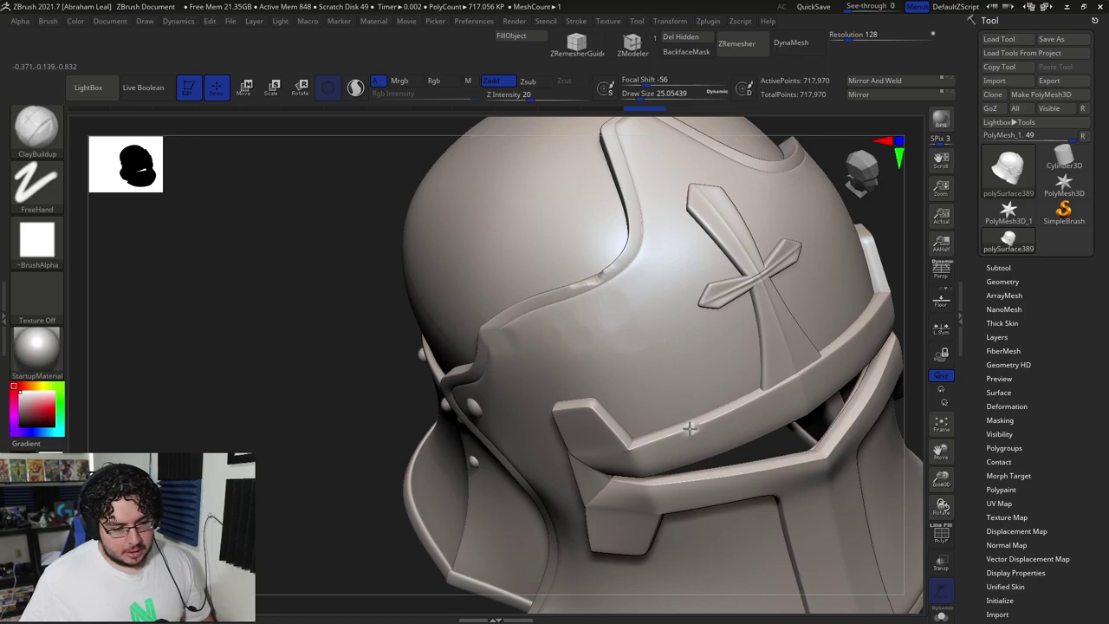
Step: Sculpt small chips along the upper edge of the brow band above the eye slit
drag(586, 408, 587, 408)
alt+drag(387, 357, 354, 344)
alt+drag(332, 301, 154, 147)
drag(730, 243, 845, 249)
key(space)
mouse_move(487, 281)
mouse_down()
mouse_move(477, 313)
mouse_move(487, 322)
mouse_move(495, 310)
mouse_up()
Step: Sculpt an uneven dent on the lower faceplate beside the central strip with ClayBuildup and smooth it
key(b)
key(c)
key(b)
key(space)
mouse_move(393, 360)
mouse_down()
mouse_move(355, 360)
mouse_move(381, 354)
mouse_move(404, 369)
mouse_move(367, 340)
mouse_up()
shift+drag(367, 355, 363, 375)
right_drag(378, 362, 290, 369)
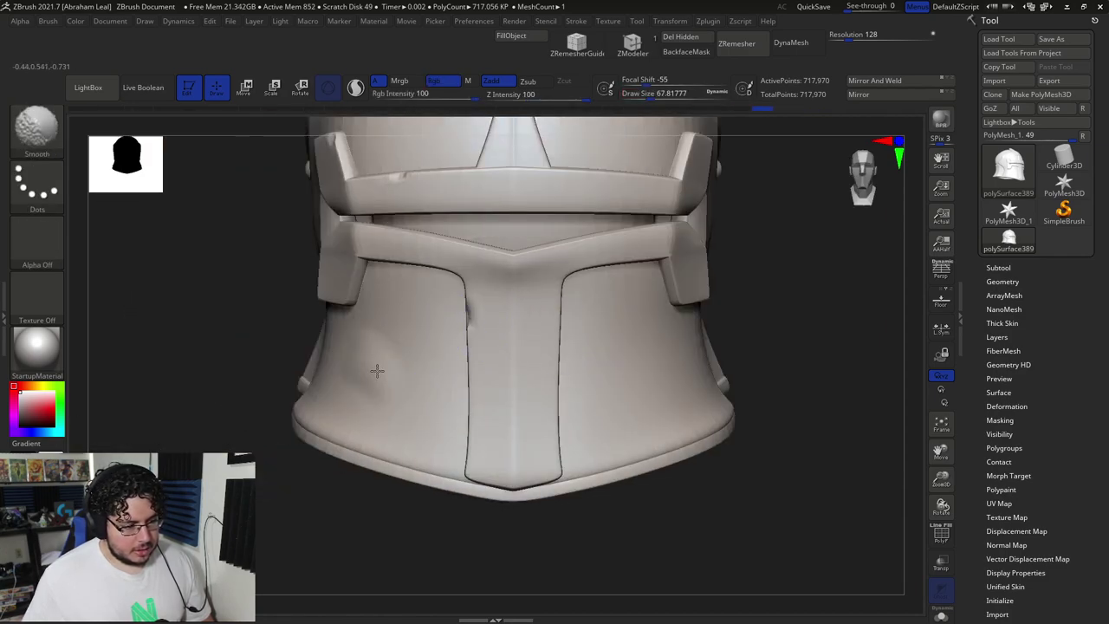
Step: Flatten the dented area of the lower faceplate using TrimDynamic at a draw size of about 90
key(b)
key(t)
key(d)
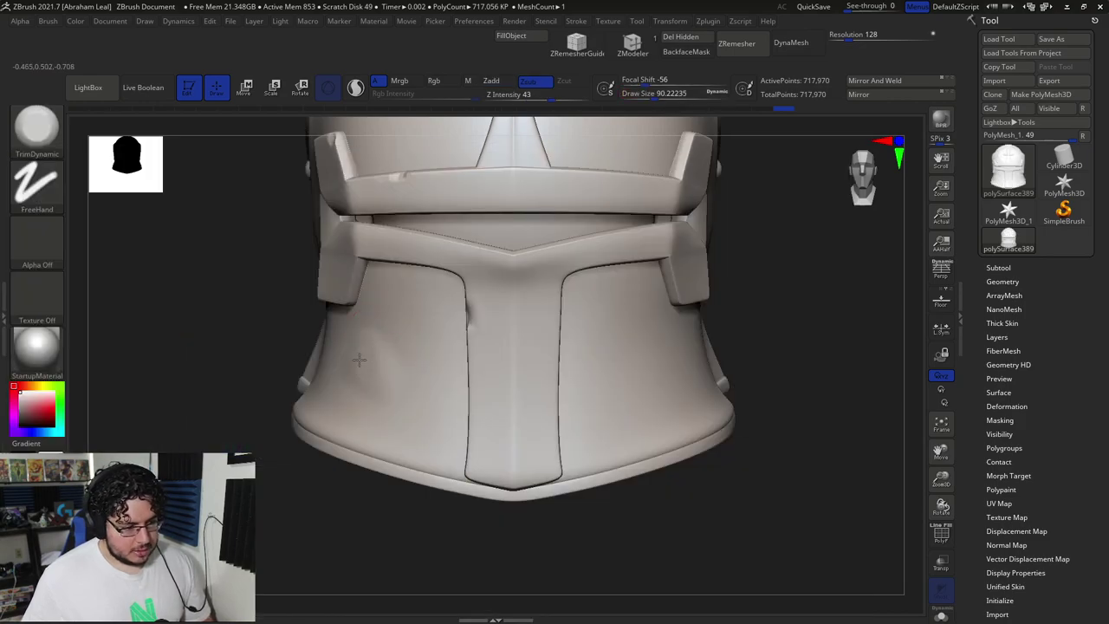
ctrl+right_drag(287, 358, 266, 286)
right_drag(661, 277, 621, 290)
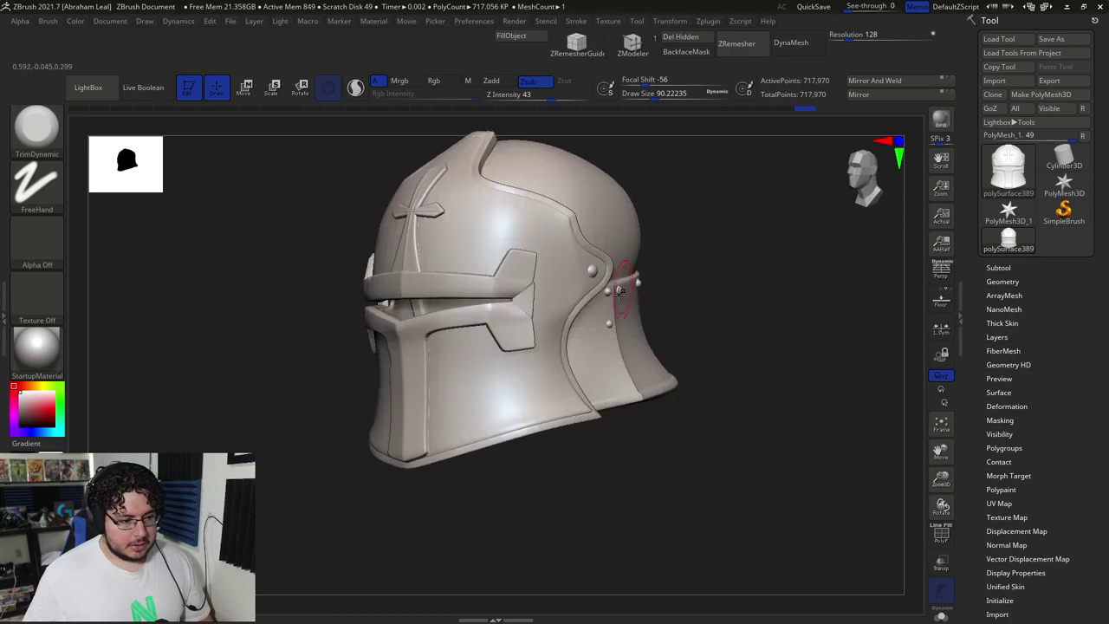
Step: Reduce the TrimDynamic draw size to about 37 and review the helmet from the side and front
key(space)
drag(621, 290, 616, 290)
mouse_move(710, 260)
right_down()
mouse_move(718, 234)
mouse_move(717, 312)
right_up()
key(space)
drag(568, 274, 560, 272)
mouse_move(653, 272)
right_down()
mouse_move(480, 321)
mouse_move(733, 263)
mouse_move(733, 230)
mouse_move(715, 215)
right_up()
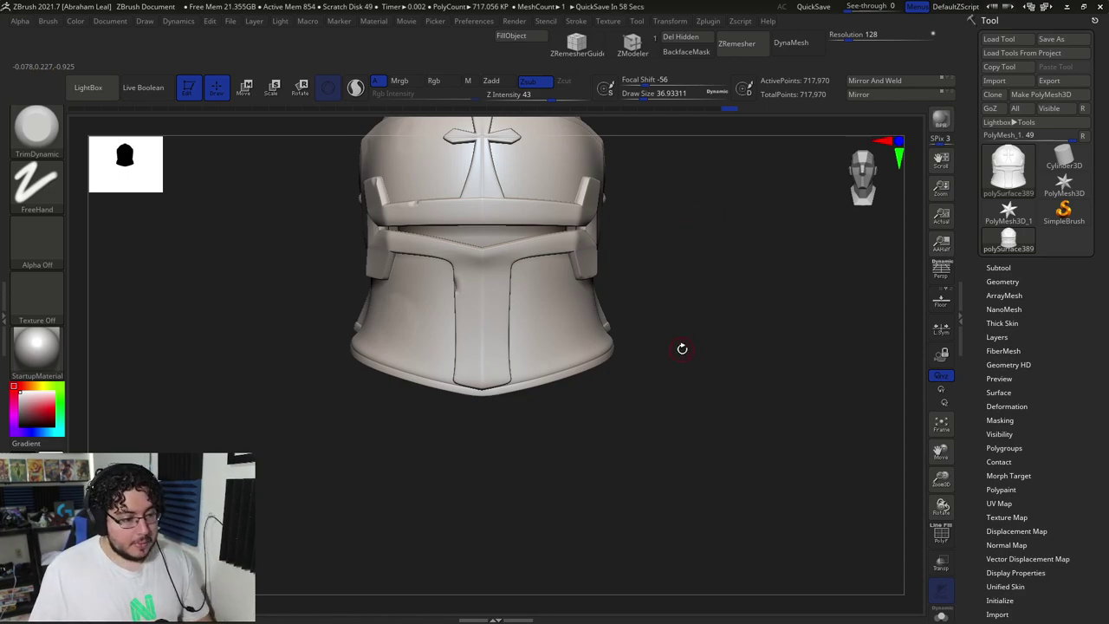
right_drag(681, 348, 695, 396)
Step: Switch to Photoshop and open helmet_uvsnapshot from the Nextut_Live images folder
key(alt+Tab)
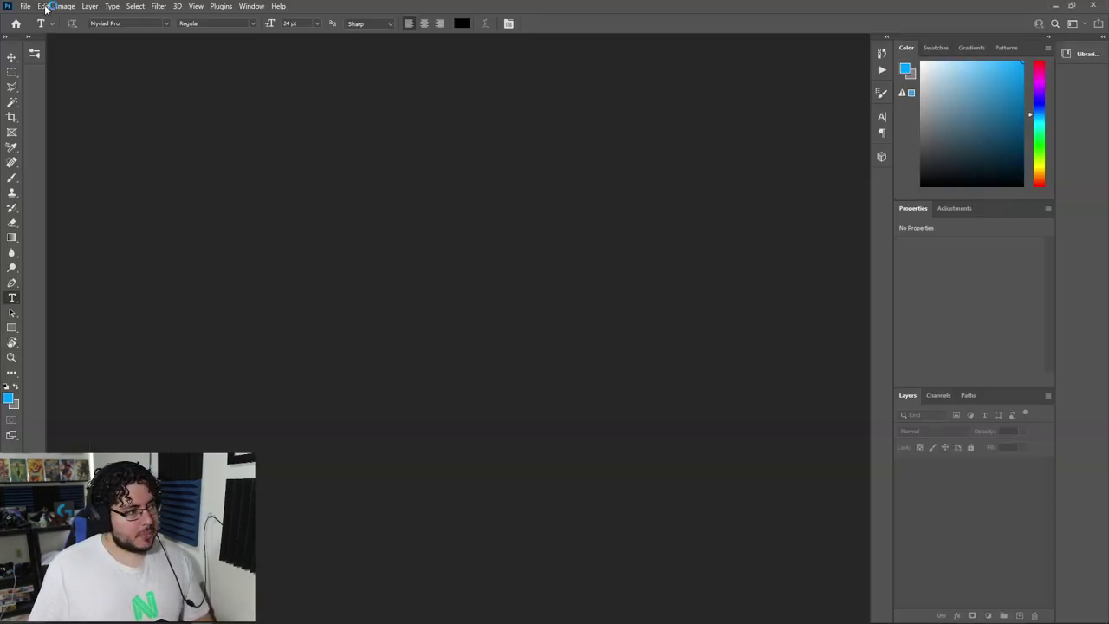
click(26, 6)
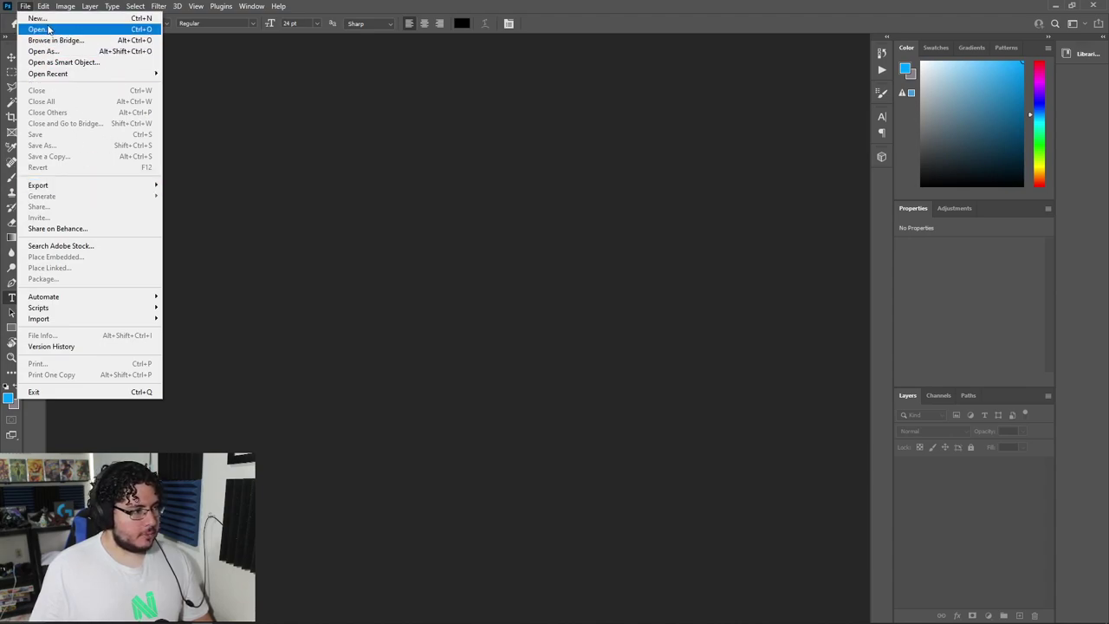
click(47, 29)
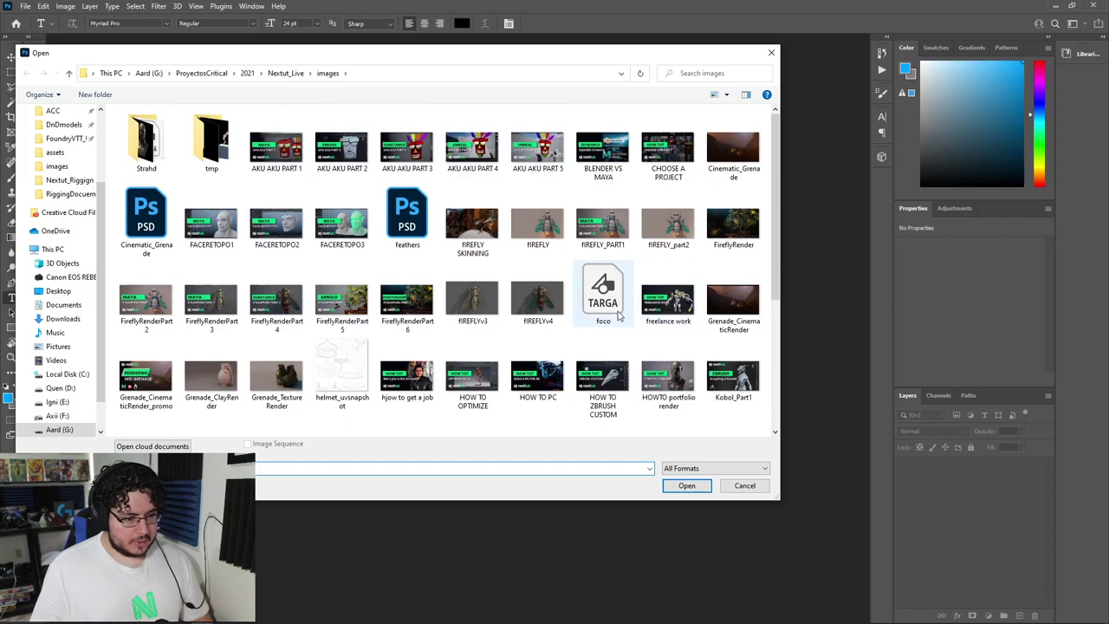
scroll(338, 252, down, 2)
double_click(336, 242)
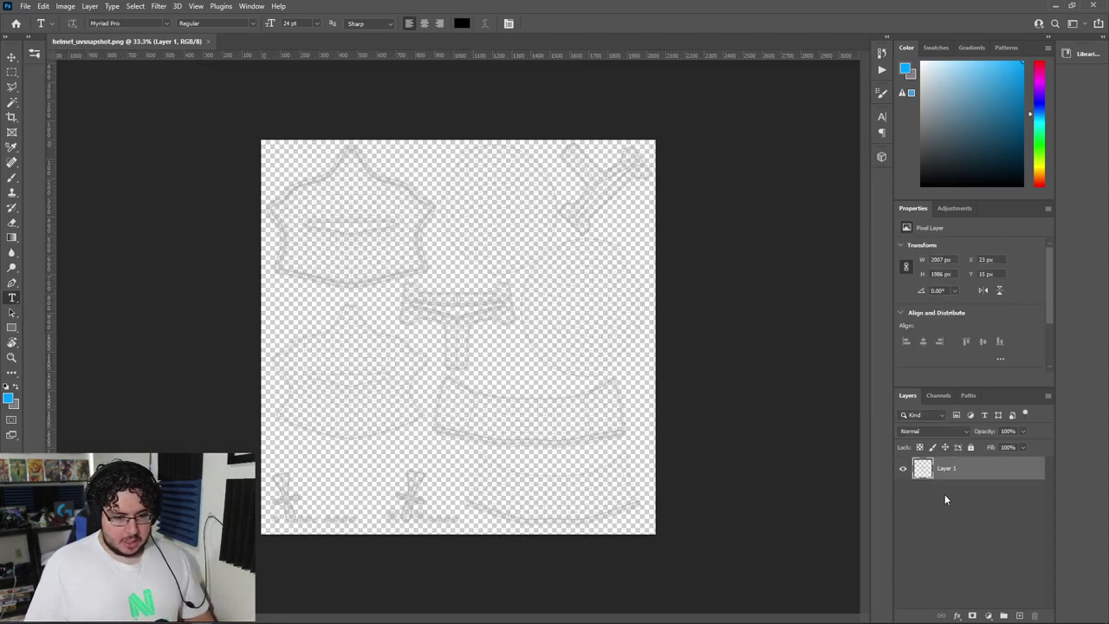
Step: Add a new layer beneath the UV snapshot layer and fill it with black
click(1018, 616)
drag(949, 469, 972, 515)
key(d)
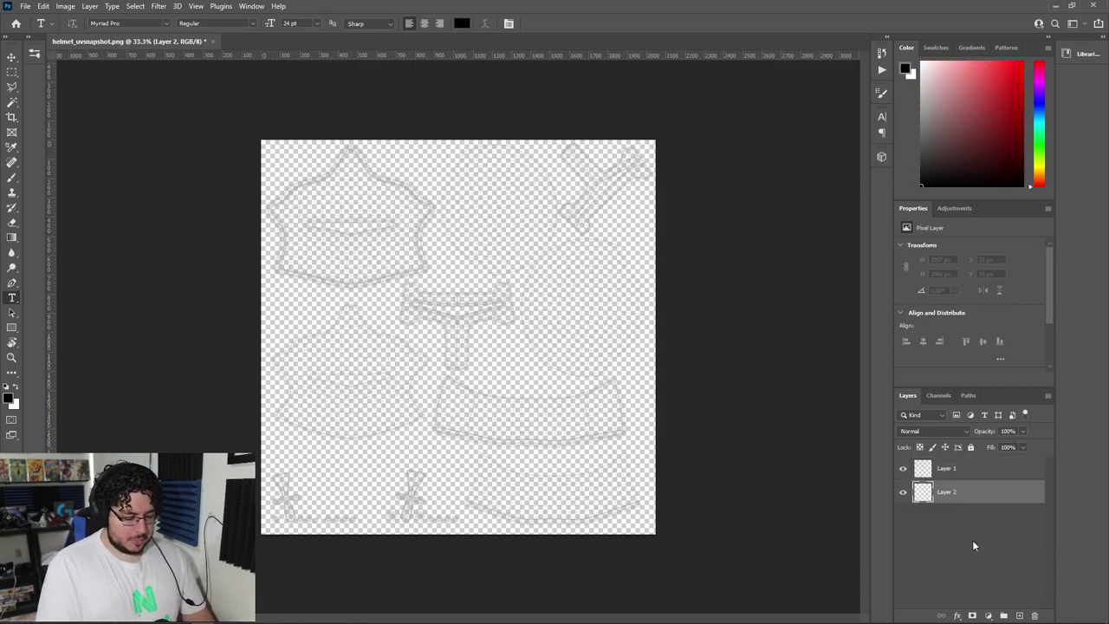
key(ctrl+BackSpace)
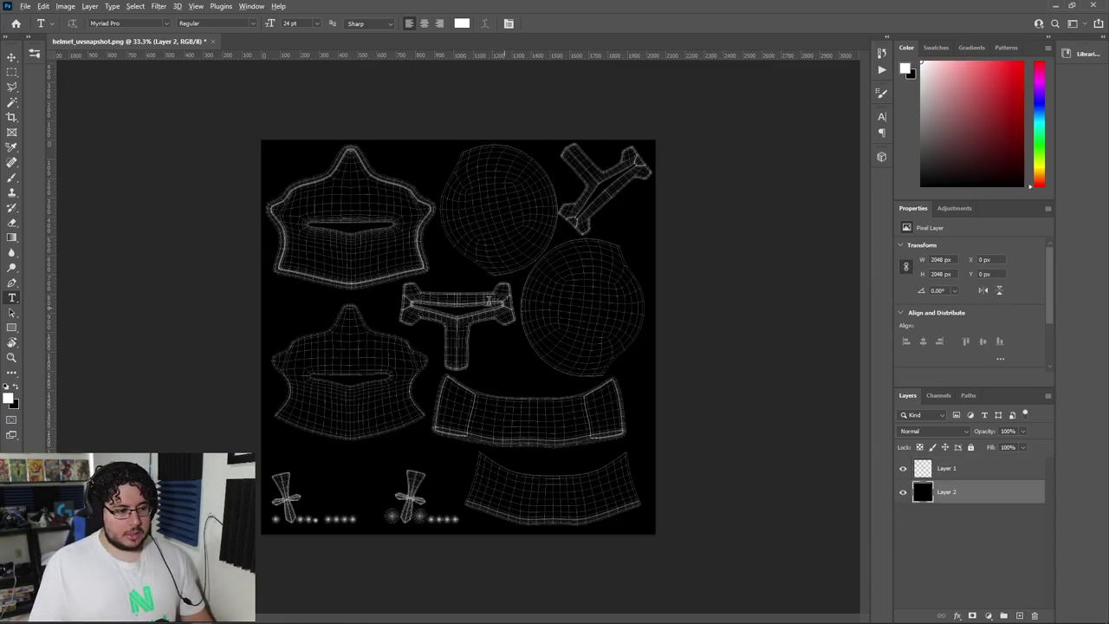
alt+scroll(420, 304, up, 6)
drag(303, 241, 601, 450)
alt+scroll(492, 194, up, 3)
drag(547, 187, 490, 267)
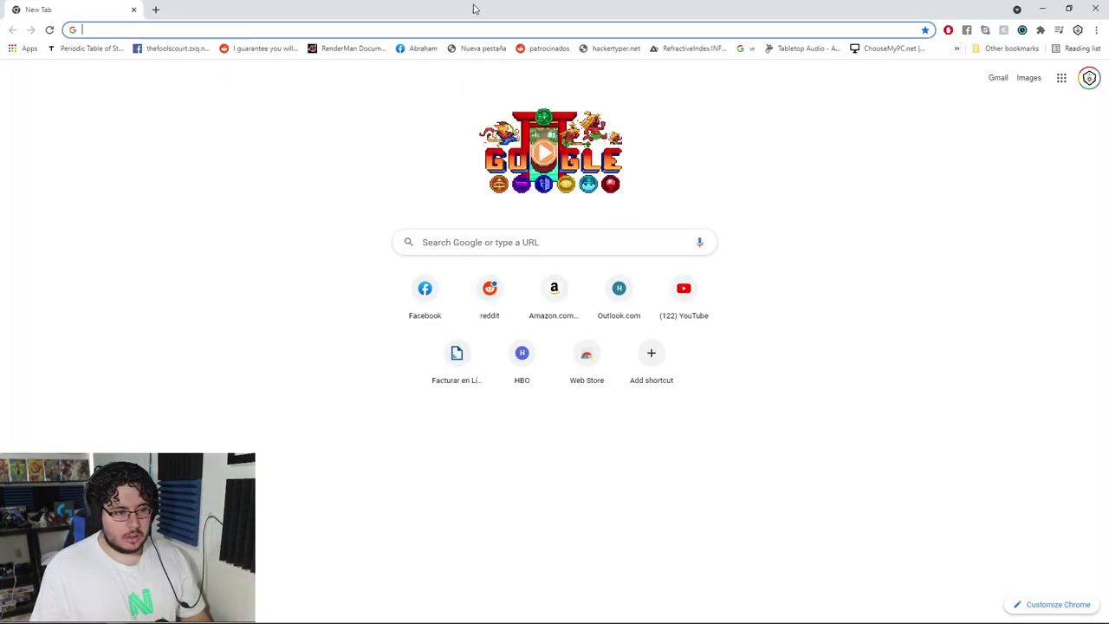
Step: Switch to Chrome and enter a web search for "medieval decals"
click(482, 29)
text(medieval decals)
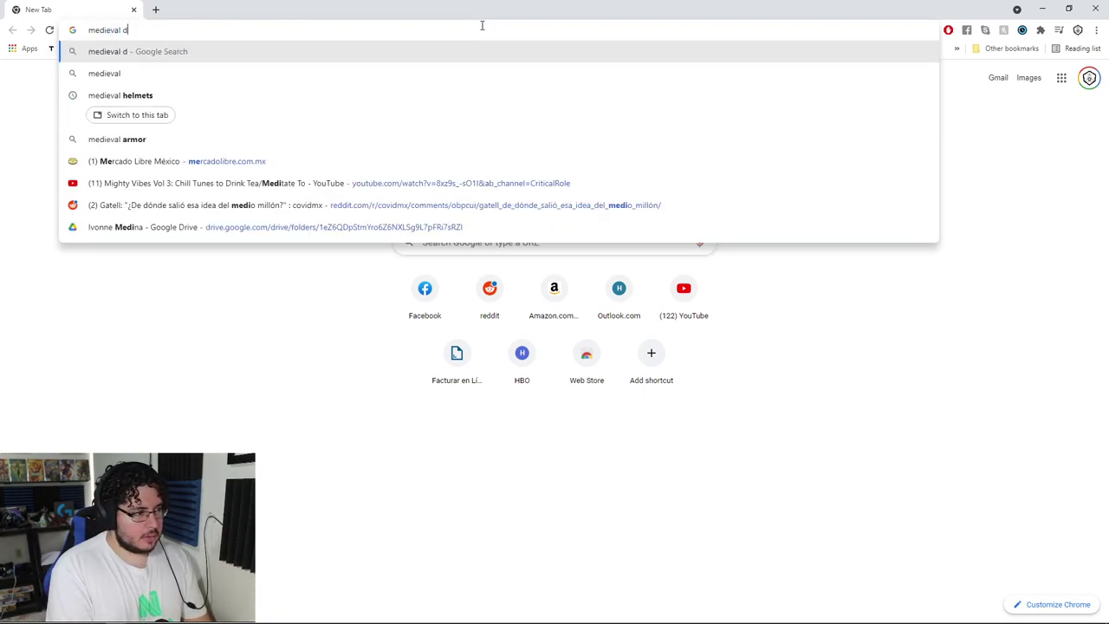
Step: Search Google Images for medieval decals and copy the white Medieval Lion Crest Decal Sticker image
key(Return)
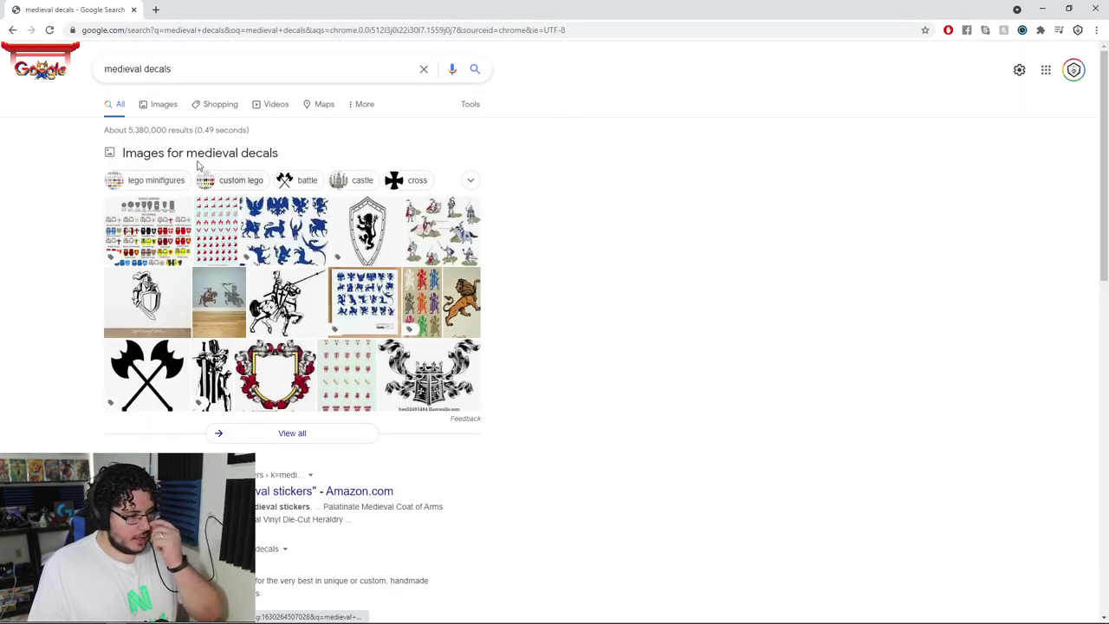
click(162, 108)
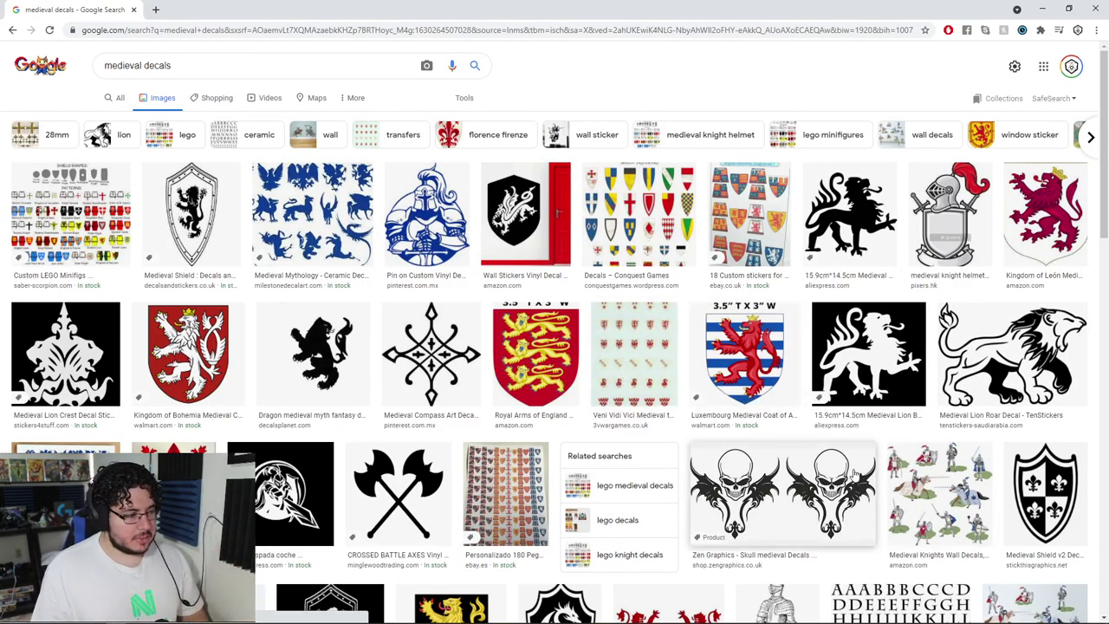
scroll(853, 472, down, 2)
click(45, 249)
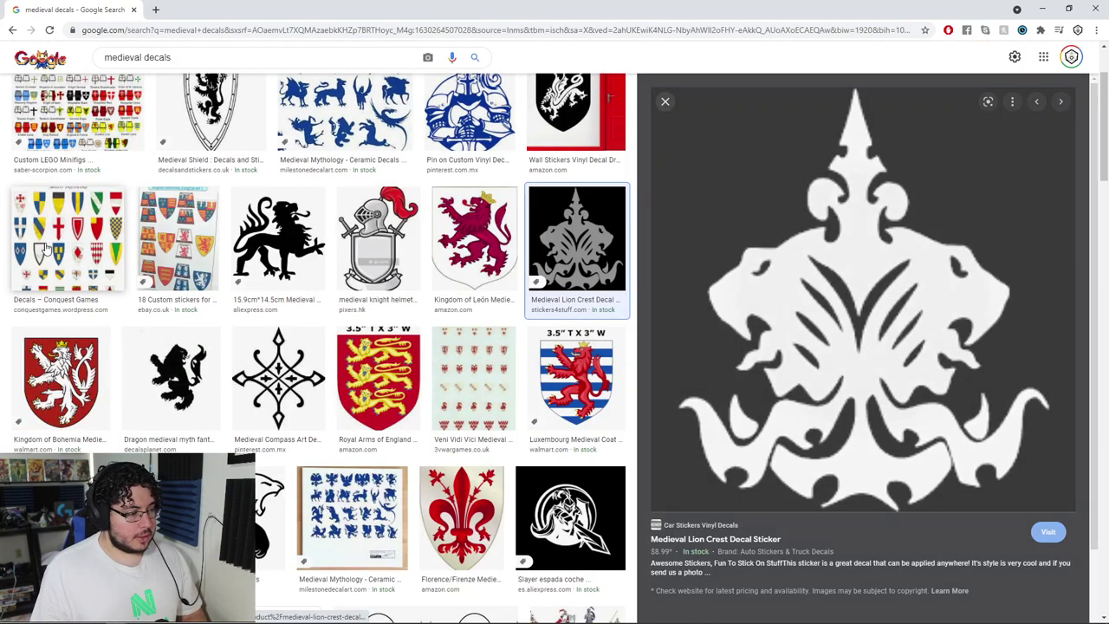
right_click(899, 255)
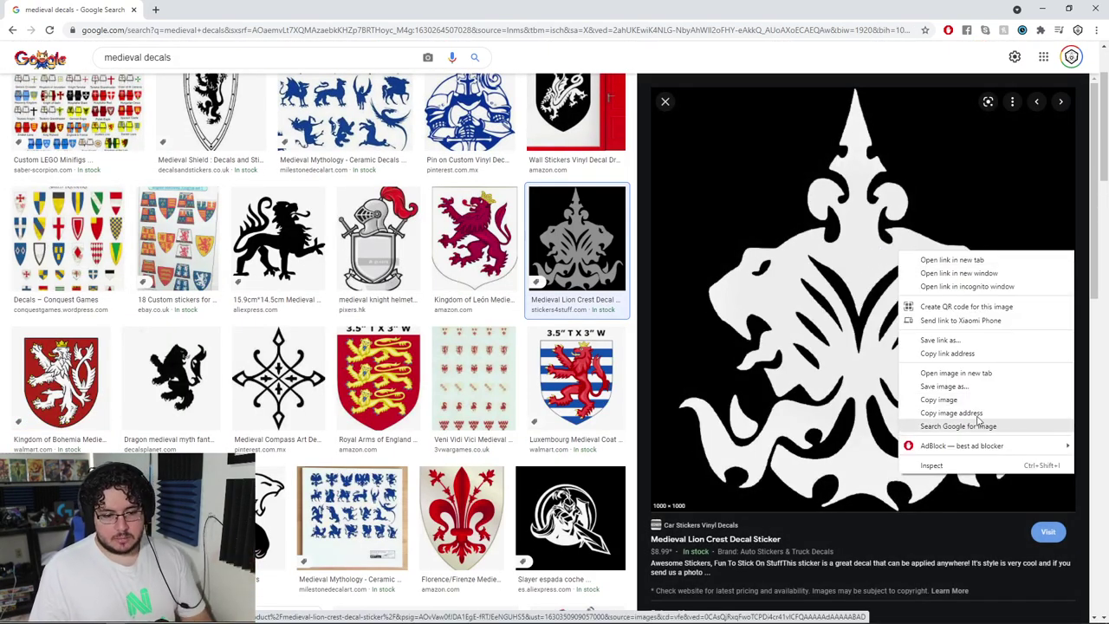
click(952, 401)
Step: Switch to Photoshop and paste the lion crest into Layer 3 of helmet_uvsnapshot.png
key(alt+Tab)
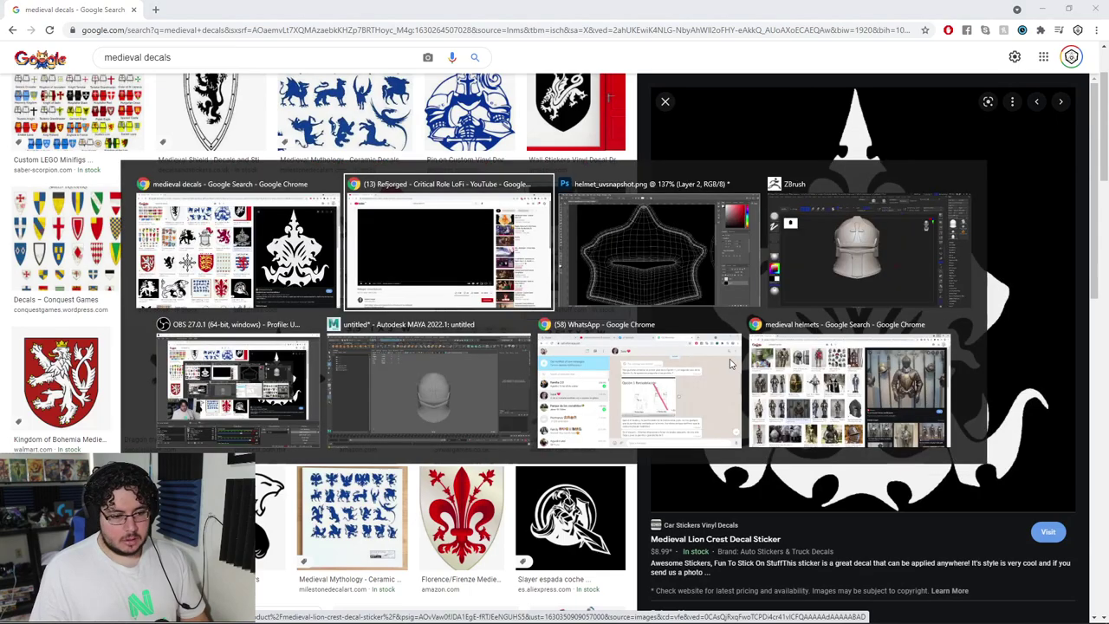
key(alt+Tab)
key(ctrl+v)
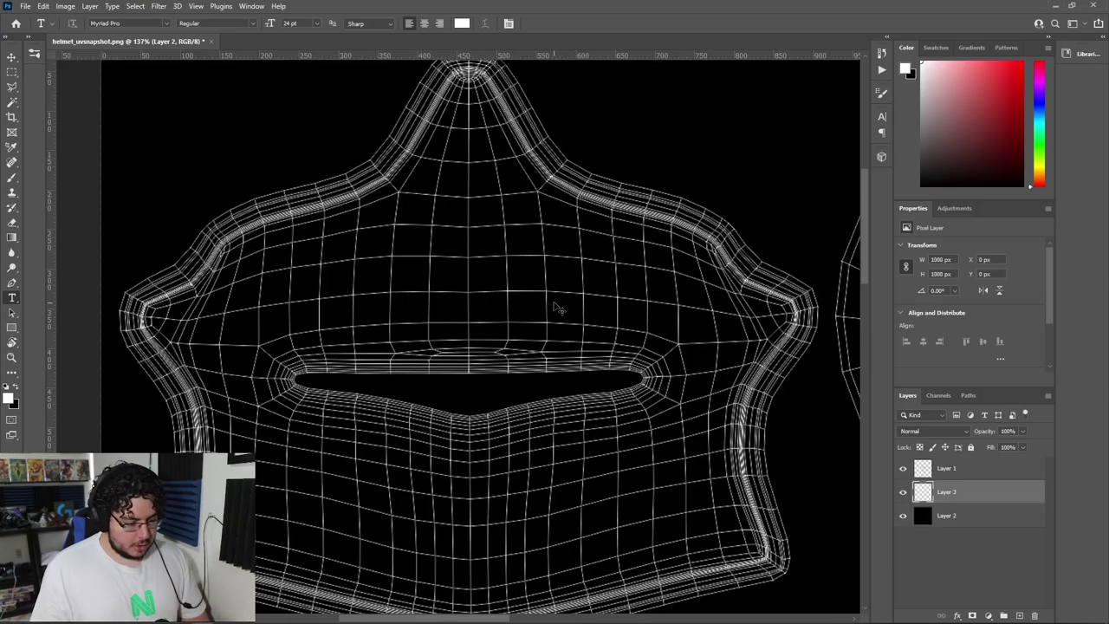
Step: Scale the crest to about 29%, rotate it about 0.6°, and centre it on the visor's forehead area above the eye slit
key(ctrl+t)
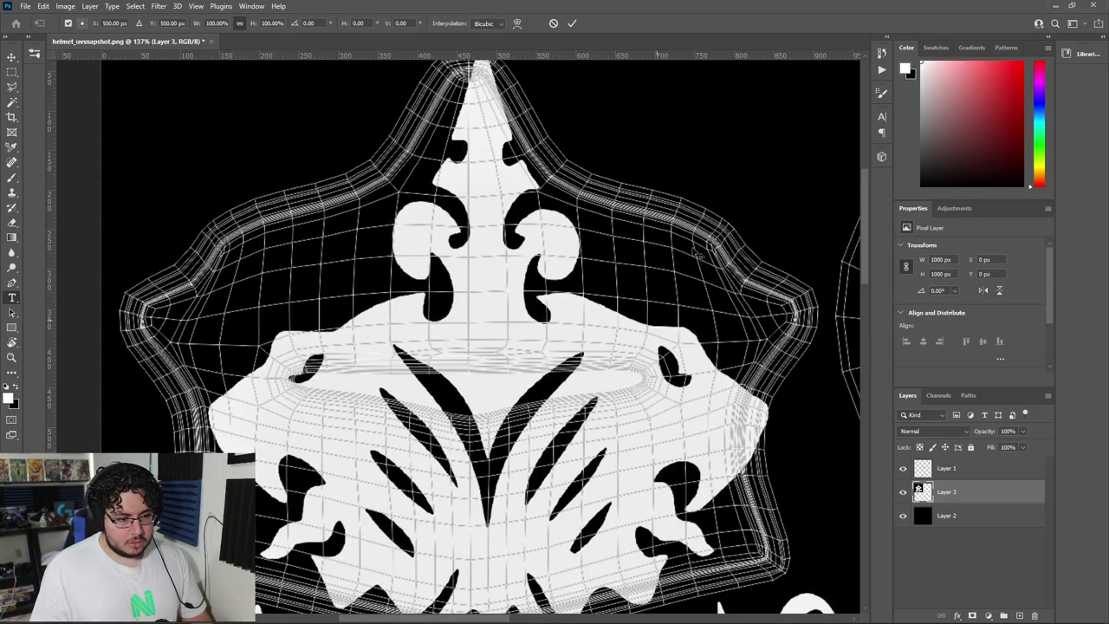
alt+scroll(708, 247, down, 5)
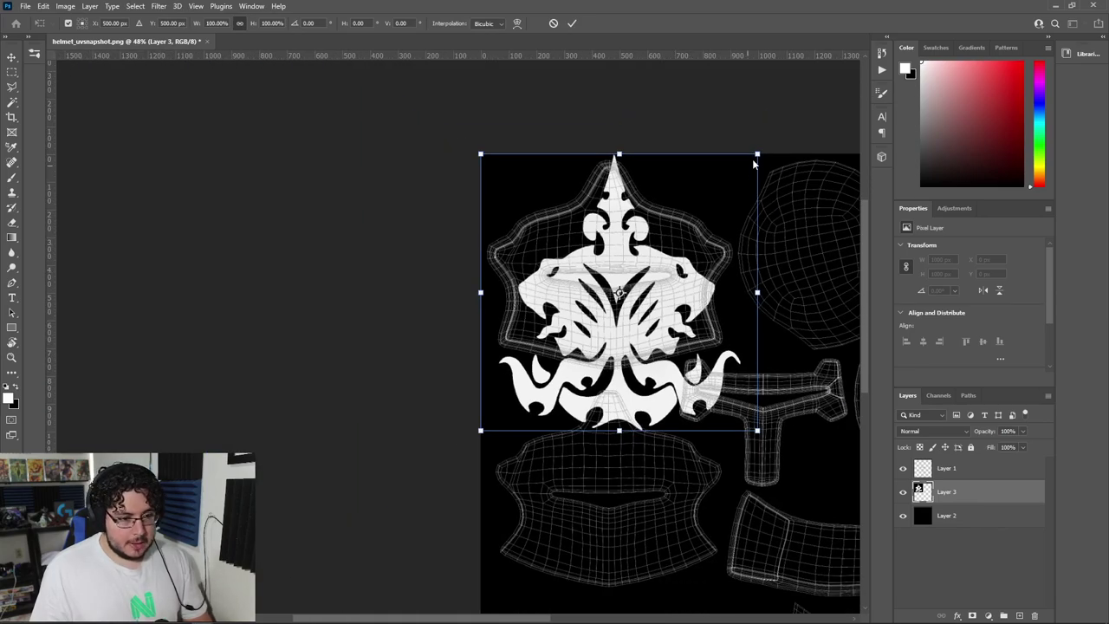
drag(755, 156, 624, 198)
alt+scroll(624, 197, up, 5)
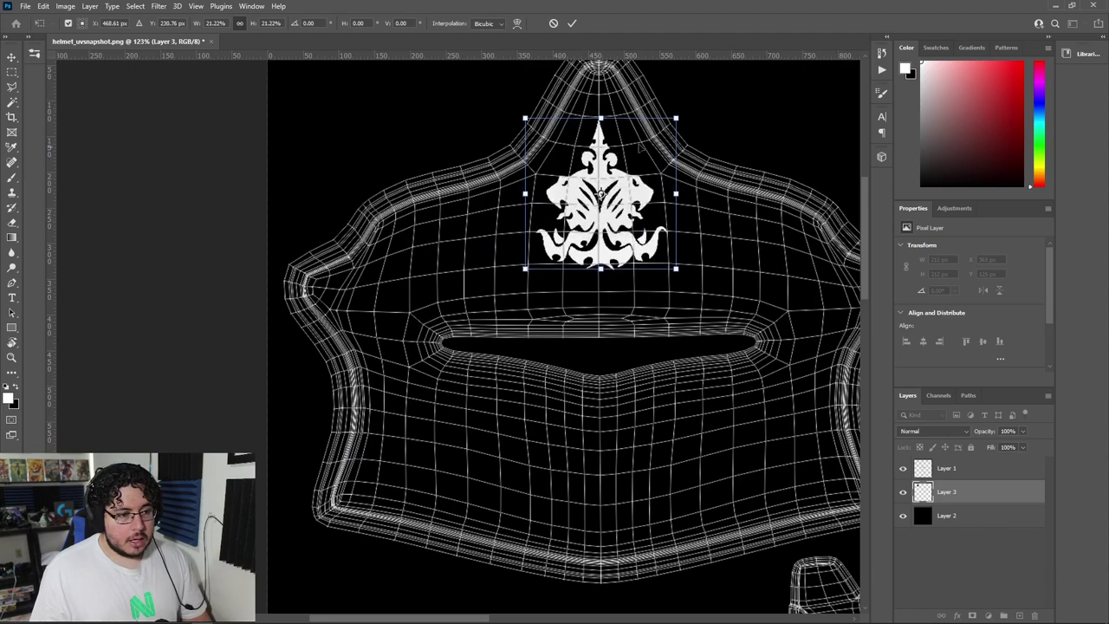
alt+drag(676, 116, 704, 90)
drag(664, 148, 663, 148)
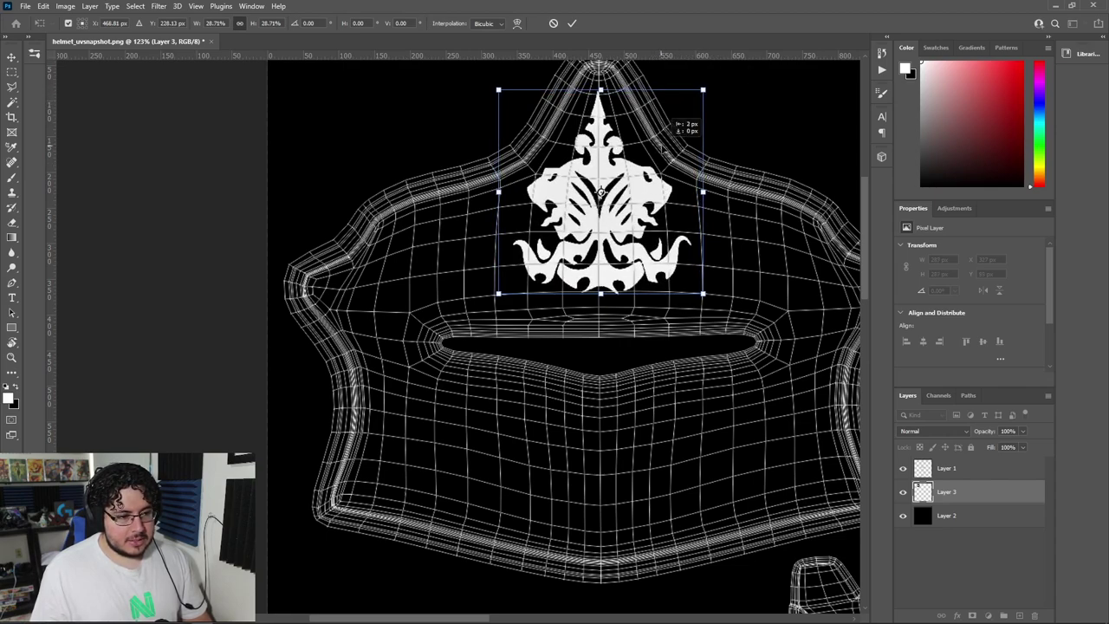
drag(716, 86, 715, 87)
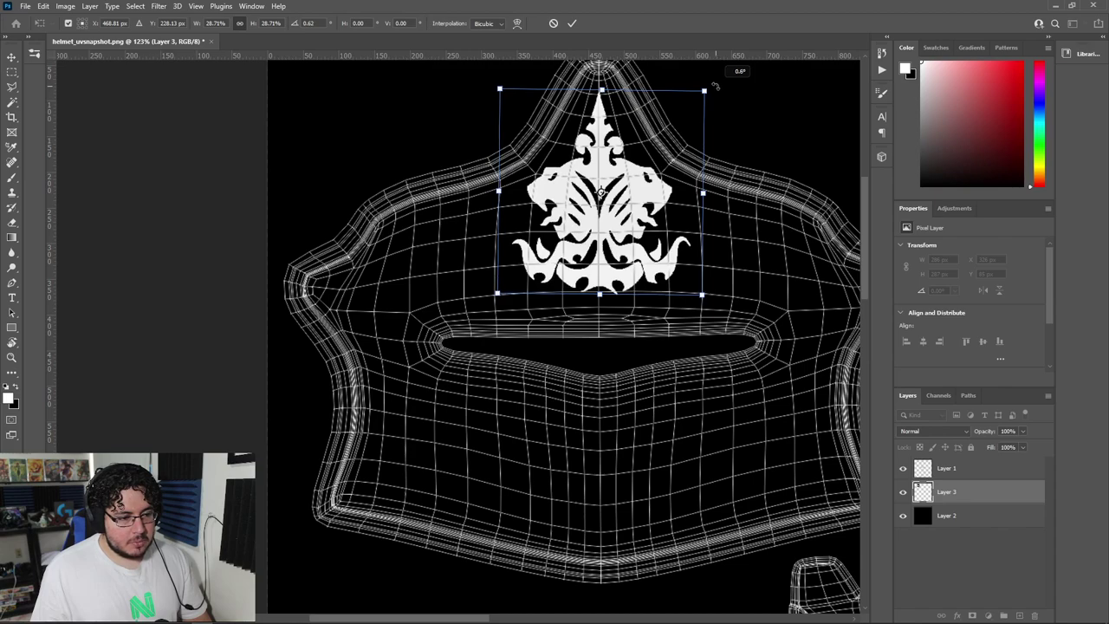
key(Return)
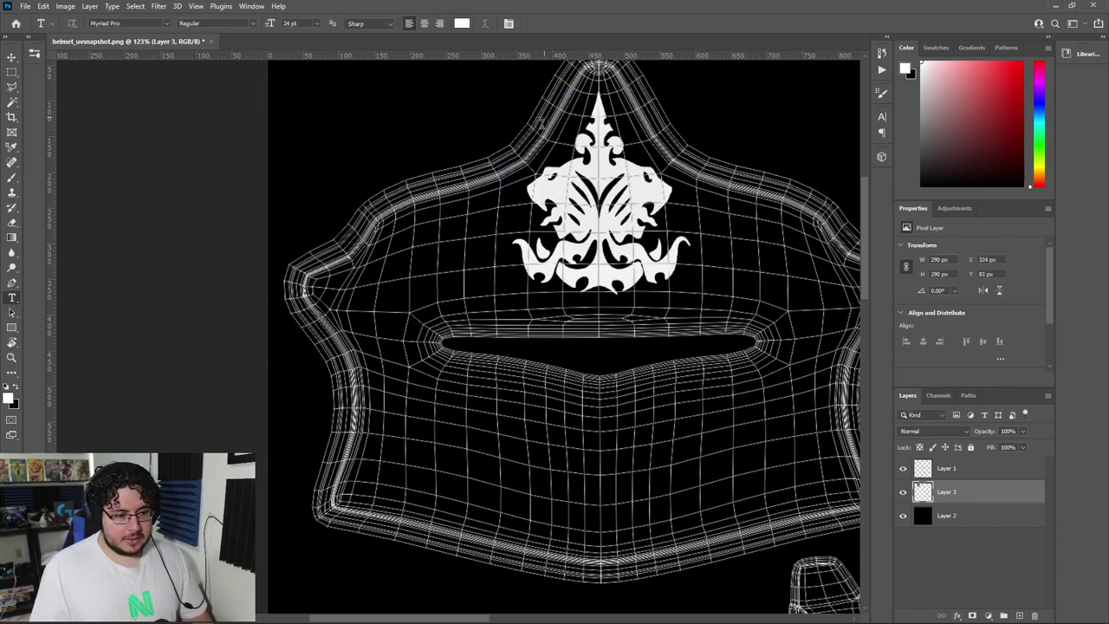
alt+scroll(542, 237, up, 3)
drag(643, 232, 586, 291)
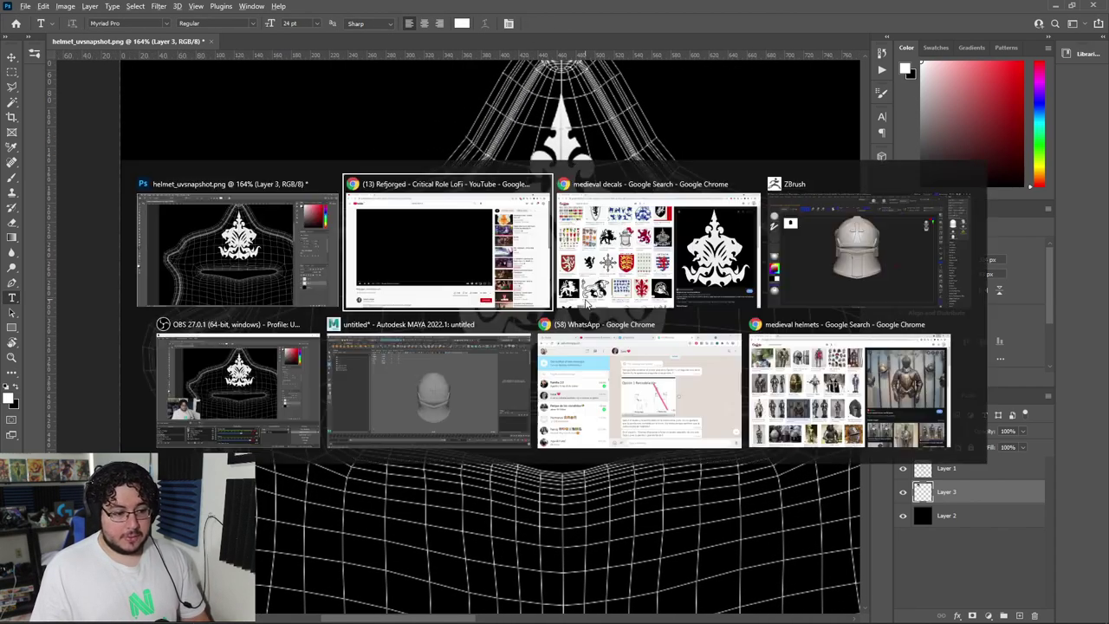
Step: Switch to the decal search in Chrome and search images for medieval decorations instead
key(alt+Tab)
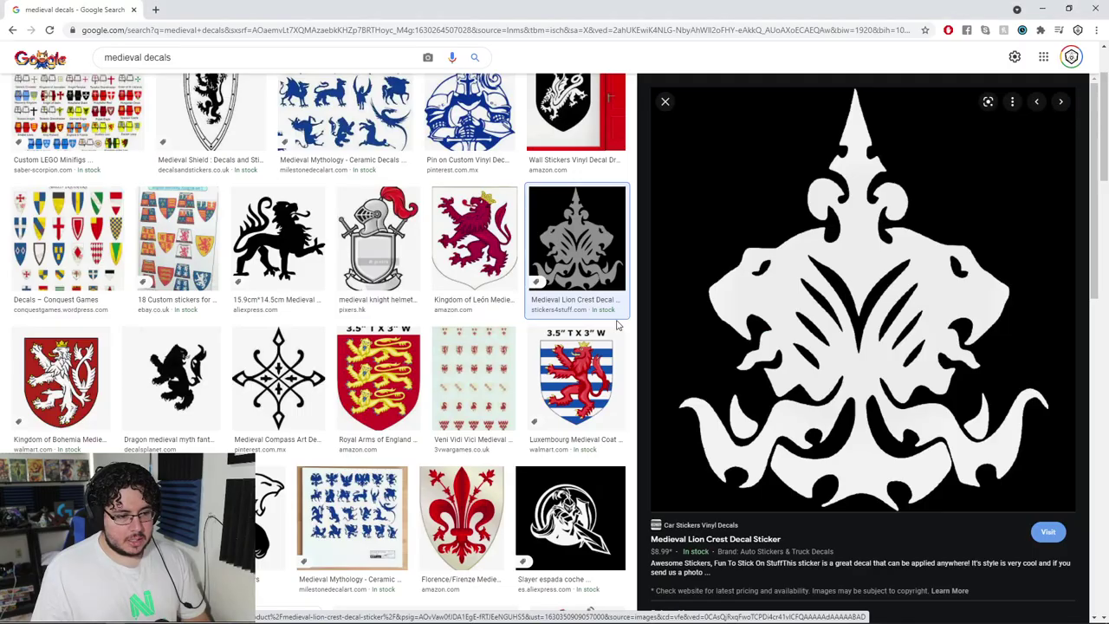
scroll(503, 392, down, 4)
scroll(347, 259, up, 6)
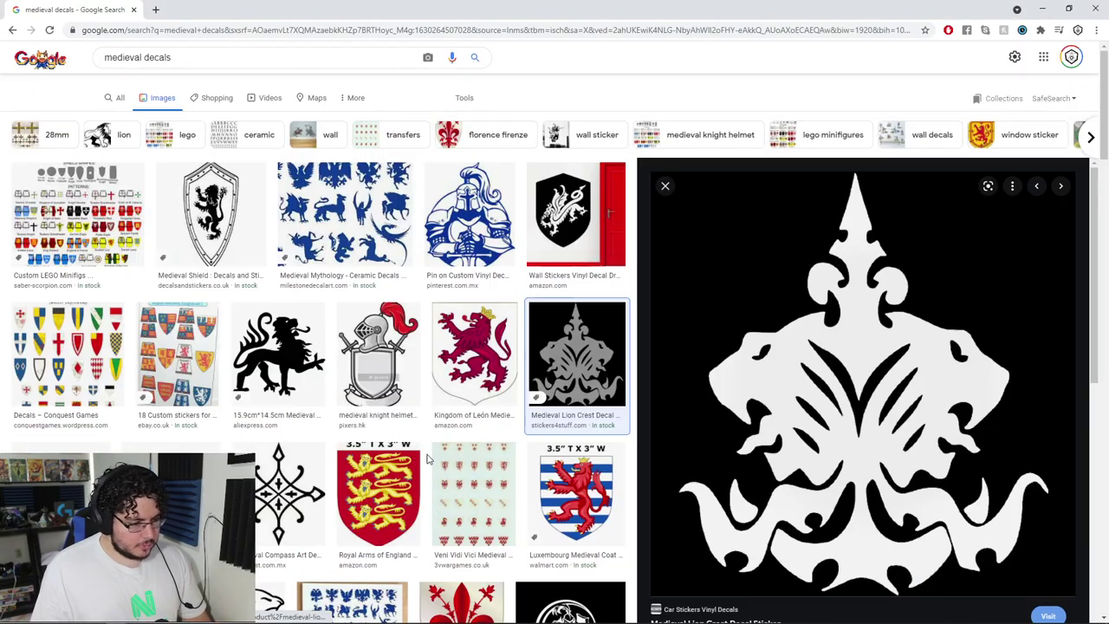
double_click(160, 66)
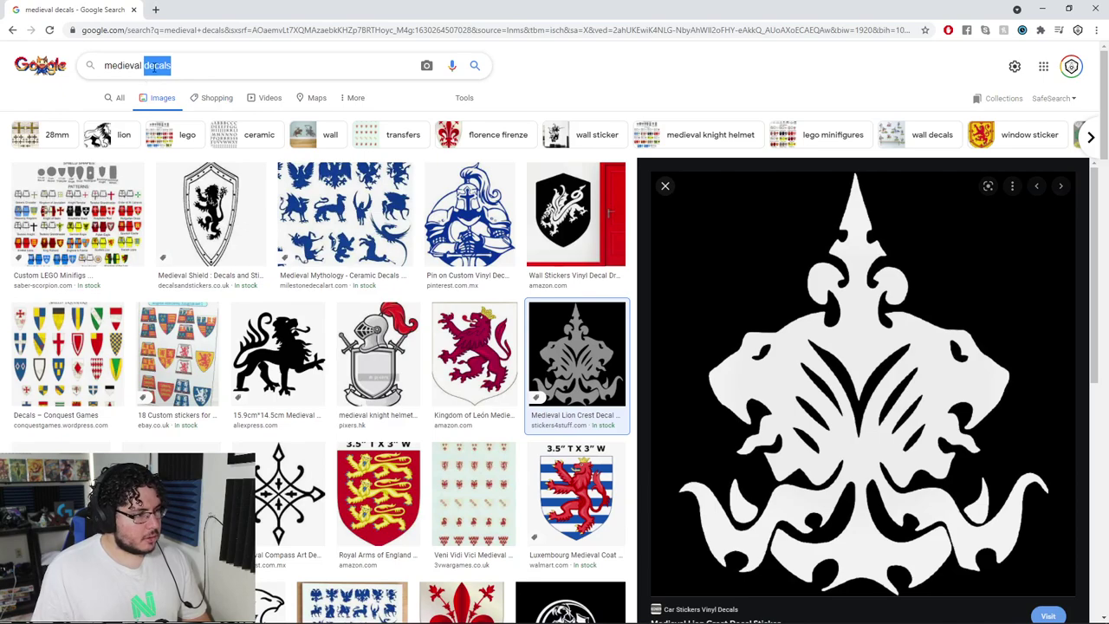
key(BackSpace)
text(corations)
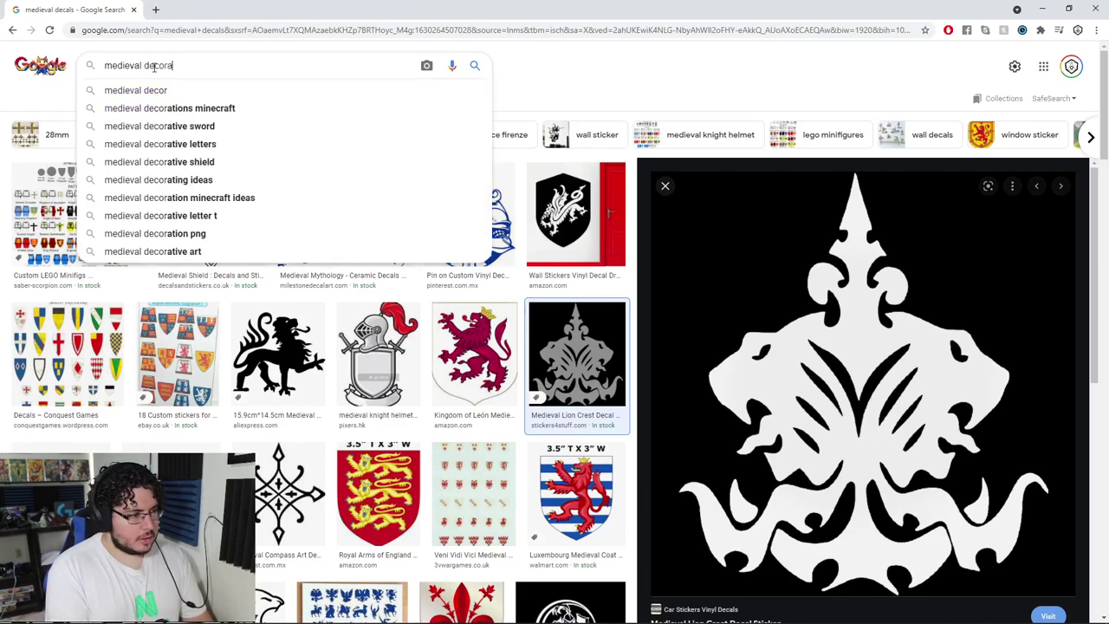
key(Return)
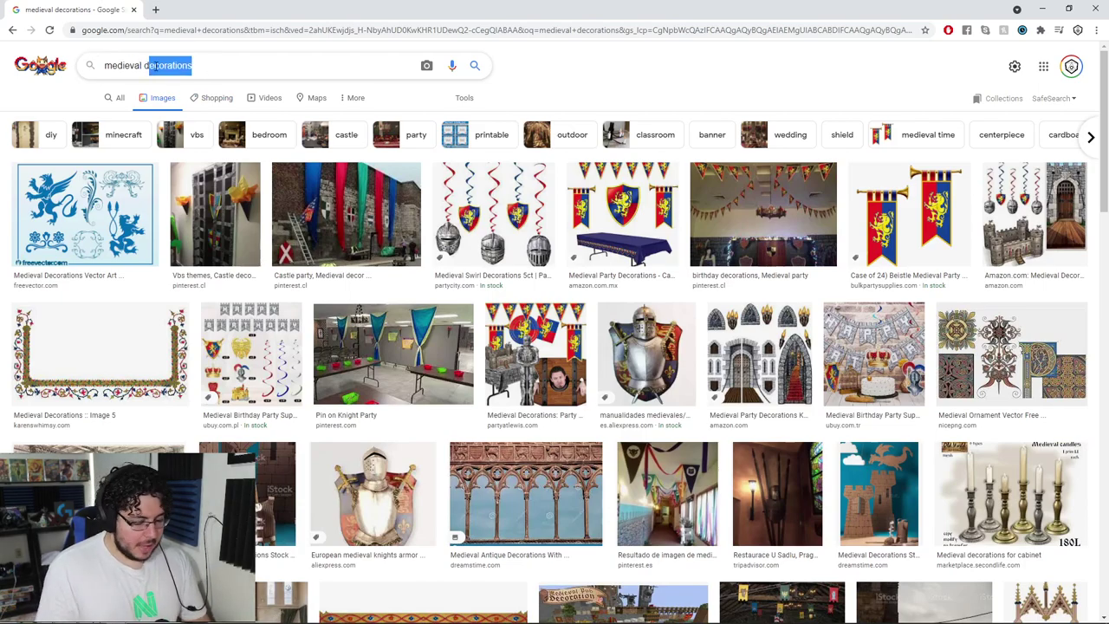
Step: Search images for medieval patterns and look through the results for ornaments suited to the helmet
key(BackSpace)
key(BackSpace)
text(patterns)
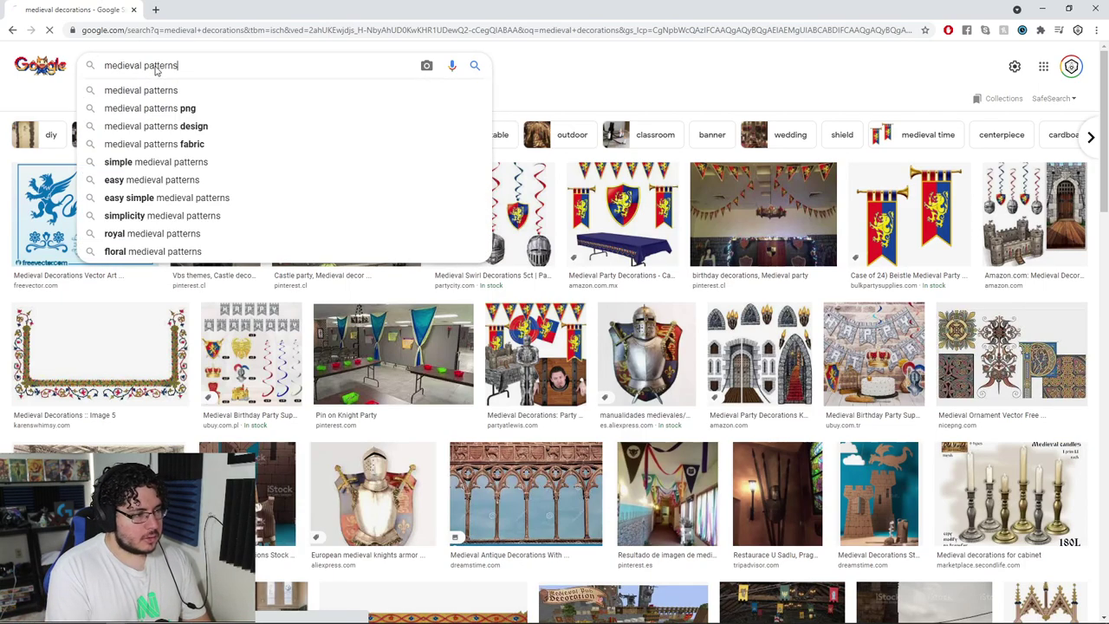
key(Return)
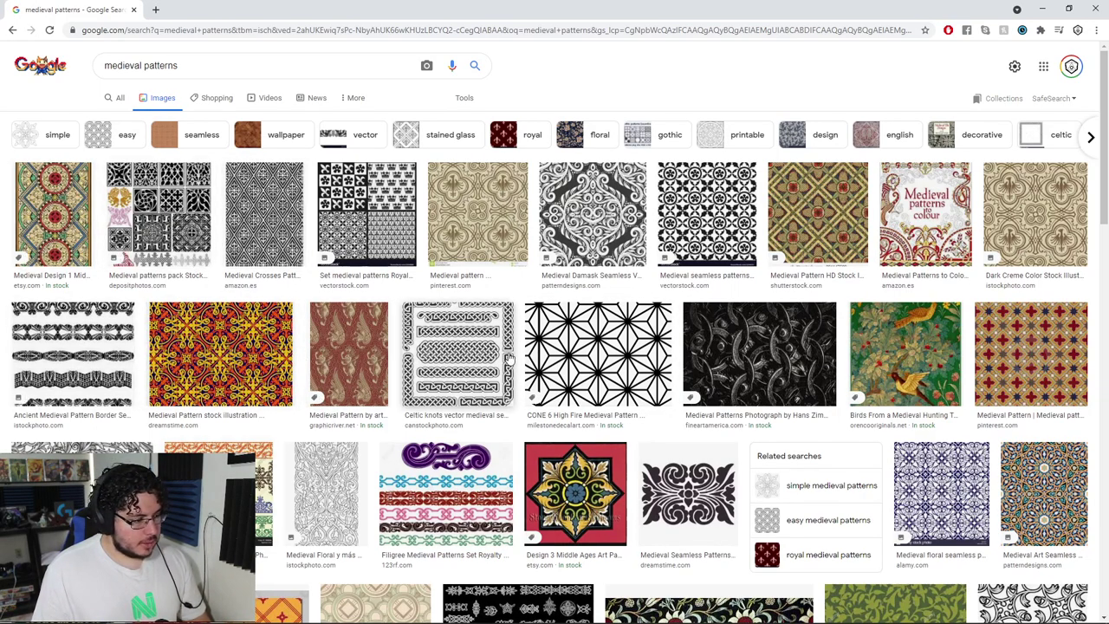
scroll(618, 310, down, 3)
scroll(618, 310, down, 5)
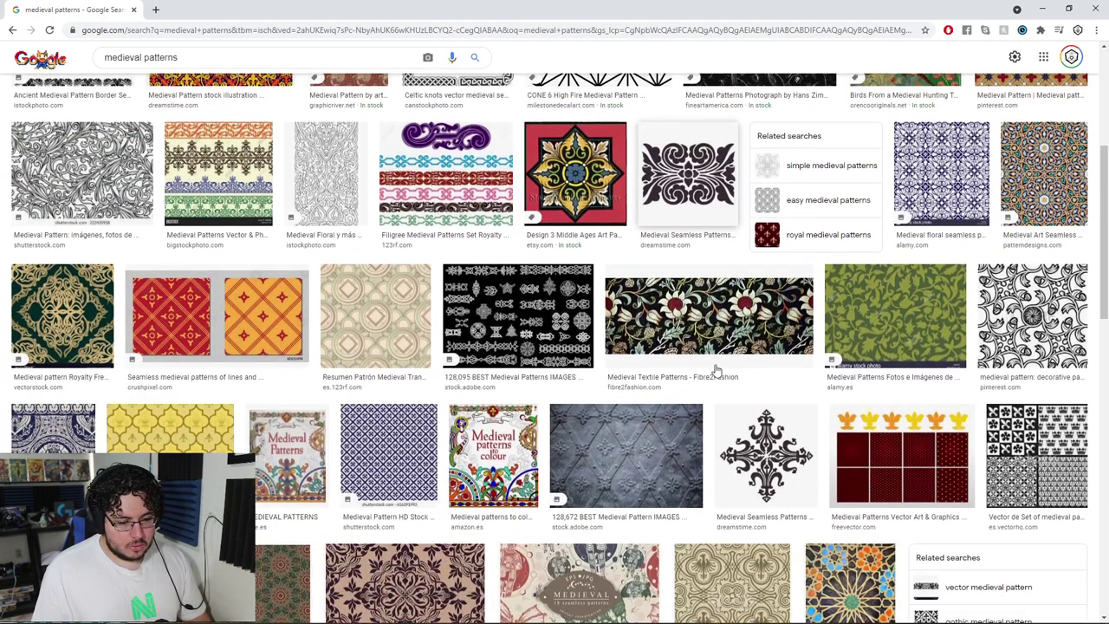
scroll(730, 378, down, 4)
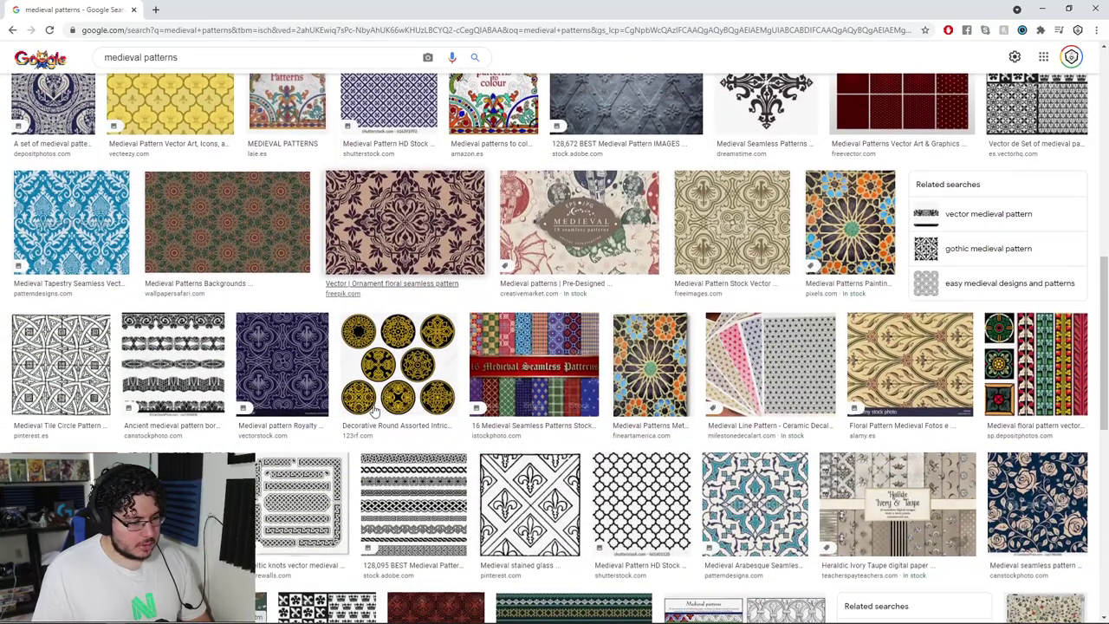
scroll(374, 410, down, 3)
scroll(250, 179, up, 12)
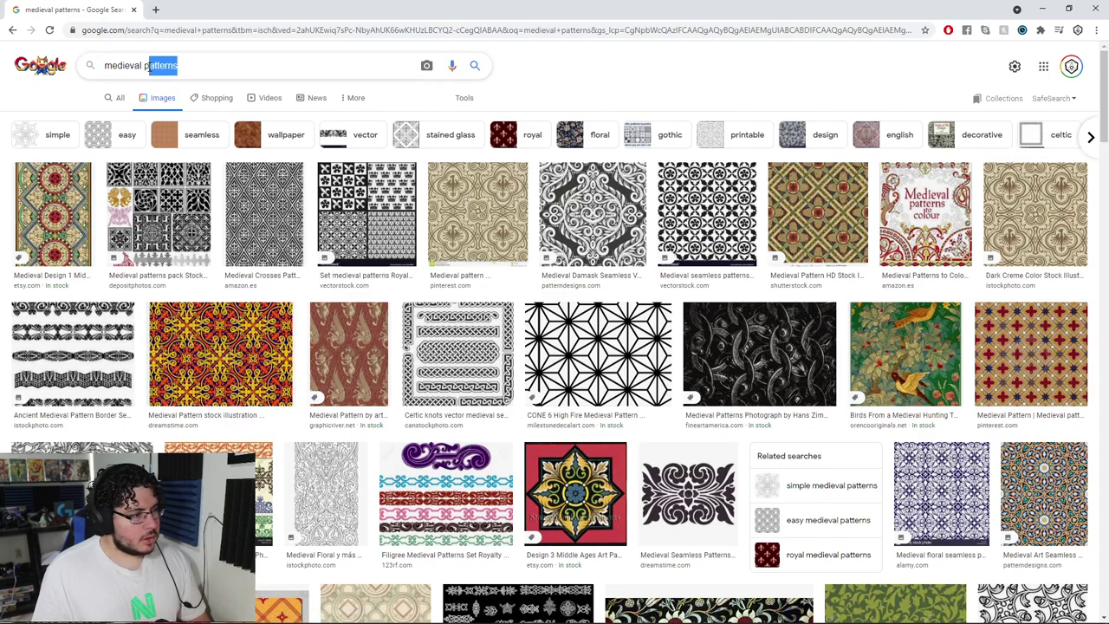
Step: Change the image search to medieval logos
key(BackSpace)
key(BackSpace)
text(logos)
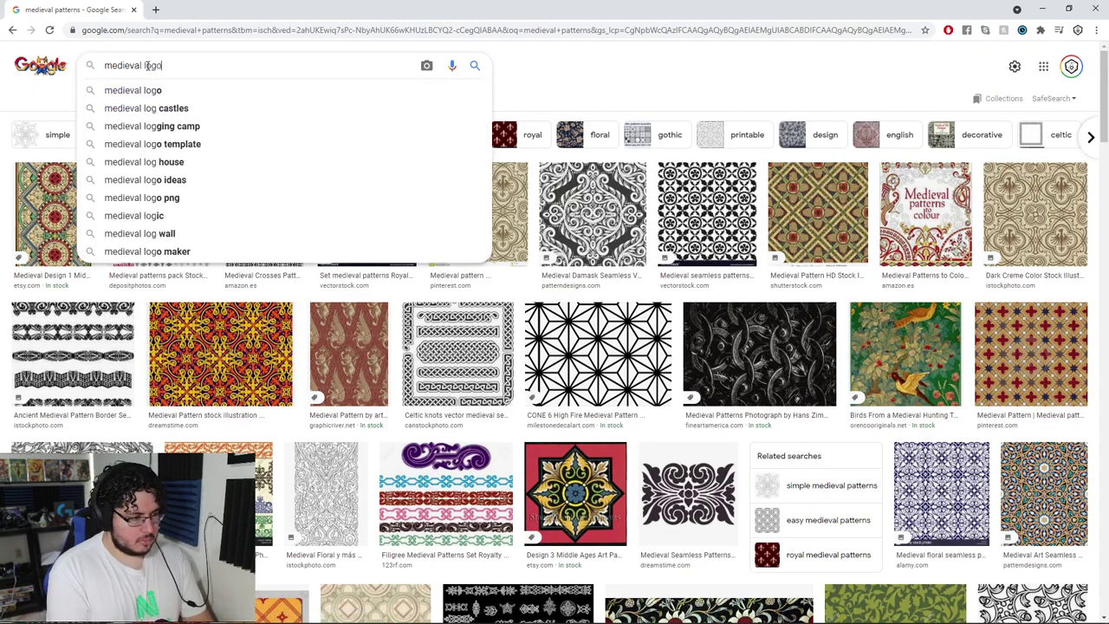
key(Return)
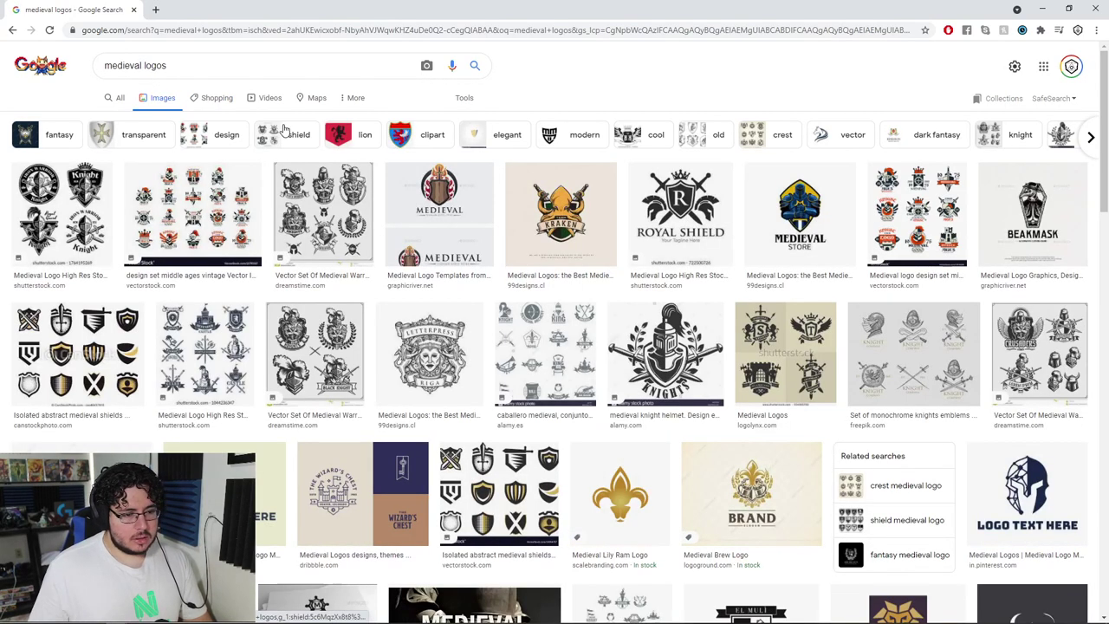
click(173, 71)
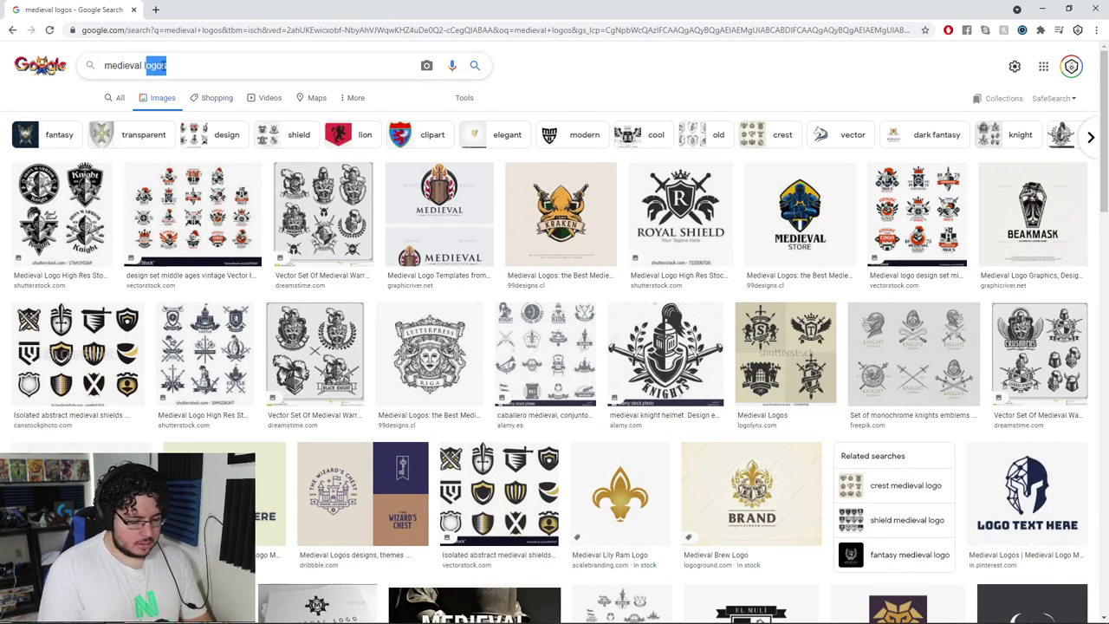
key(BackSpace)
text(decora)
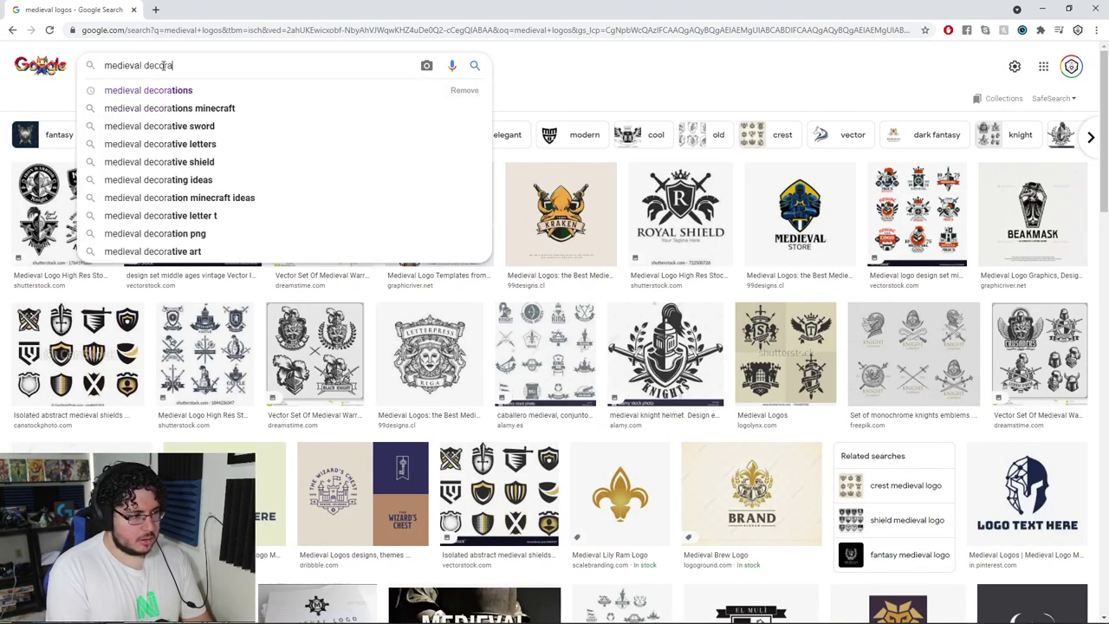
key(BackSpace)
key(BackSpace)
key(BackSpace)
key(BackSpace)
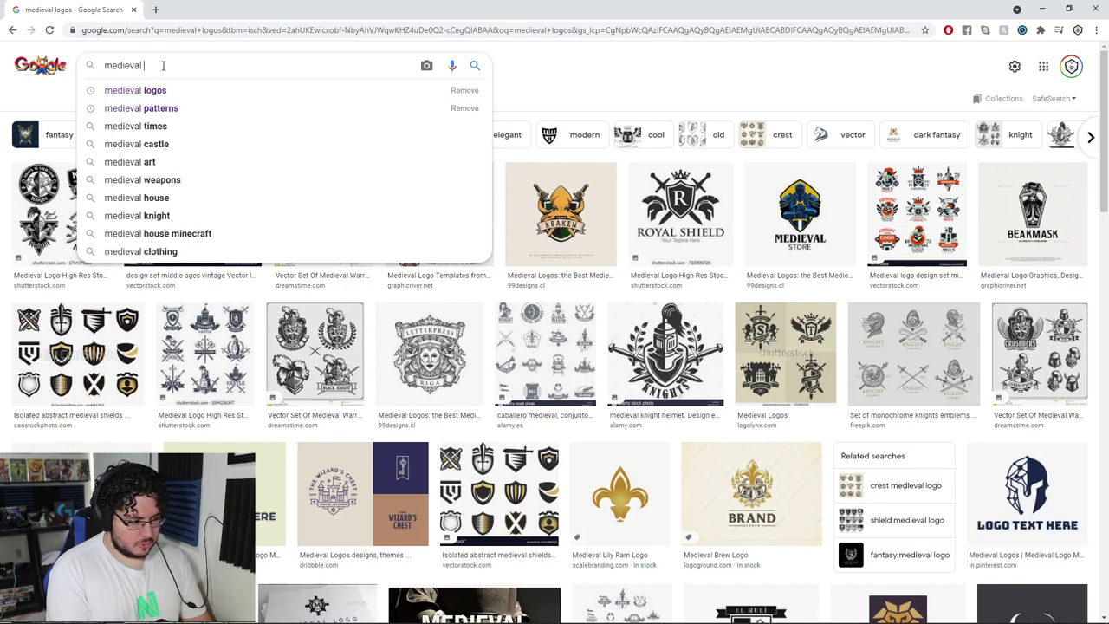
Step: Search images for medieval armor detail and preview the Medieval Armor Detail Photograph from Fine Art America
text(arc)
key(BackSpace)
text(mor detail)
key(Return)
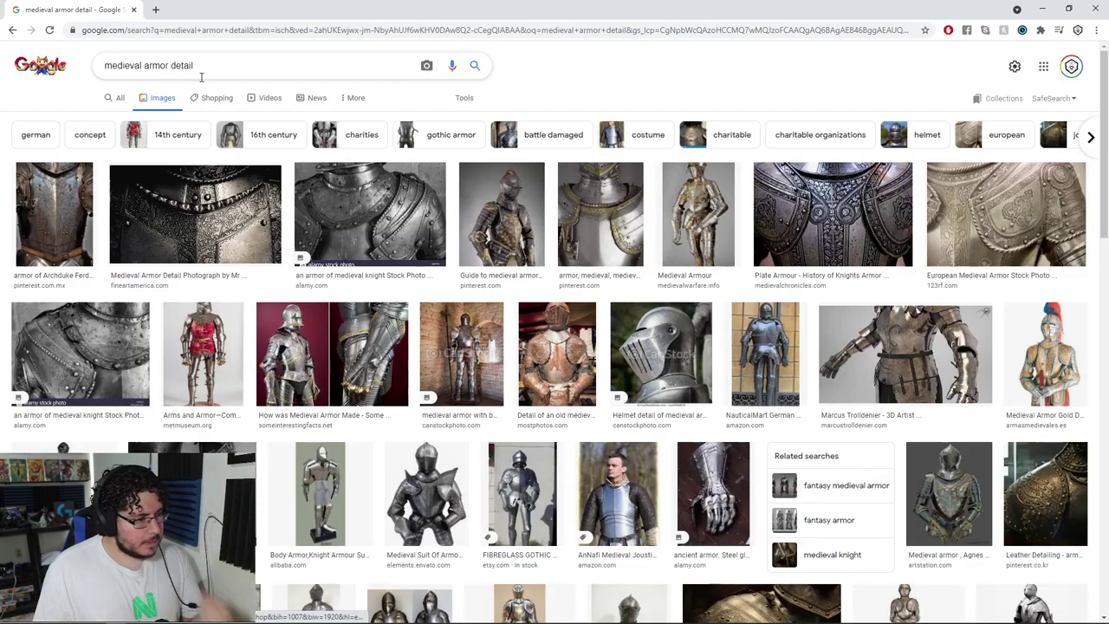
click(195, 216)
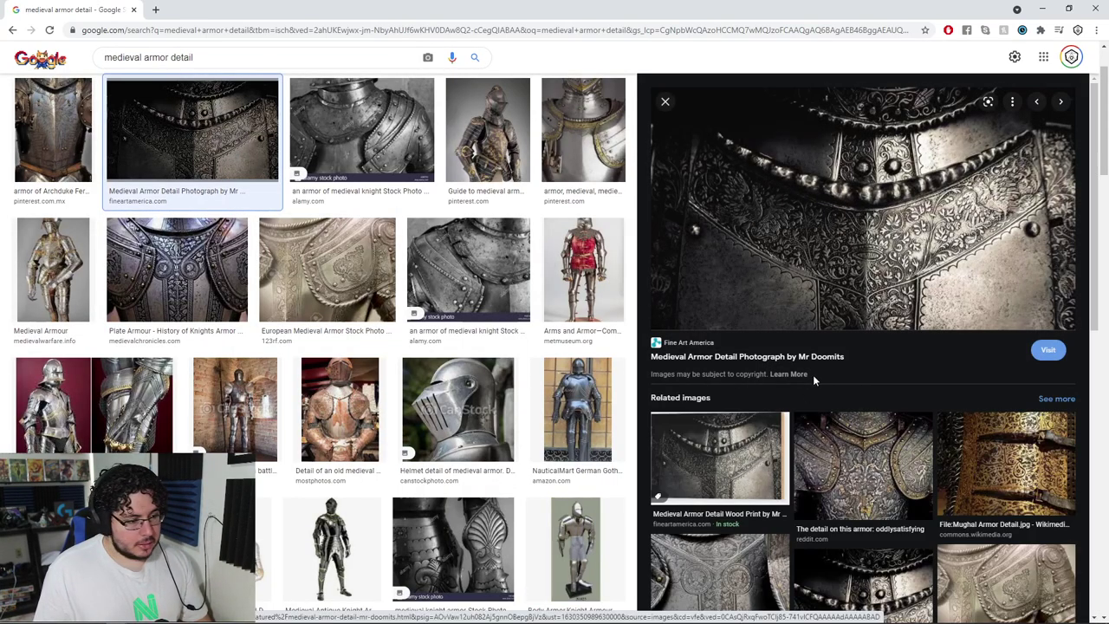
Step: Return the image search to medieval patterns and browse the results for a usable ornament
drag(194, 57, 172, 55)
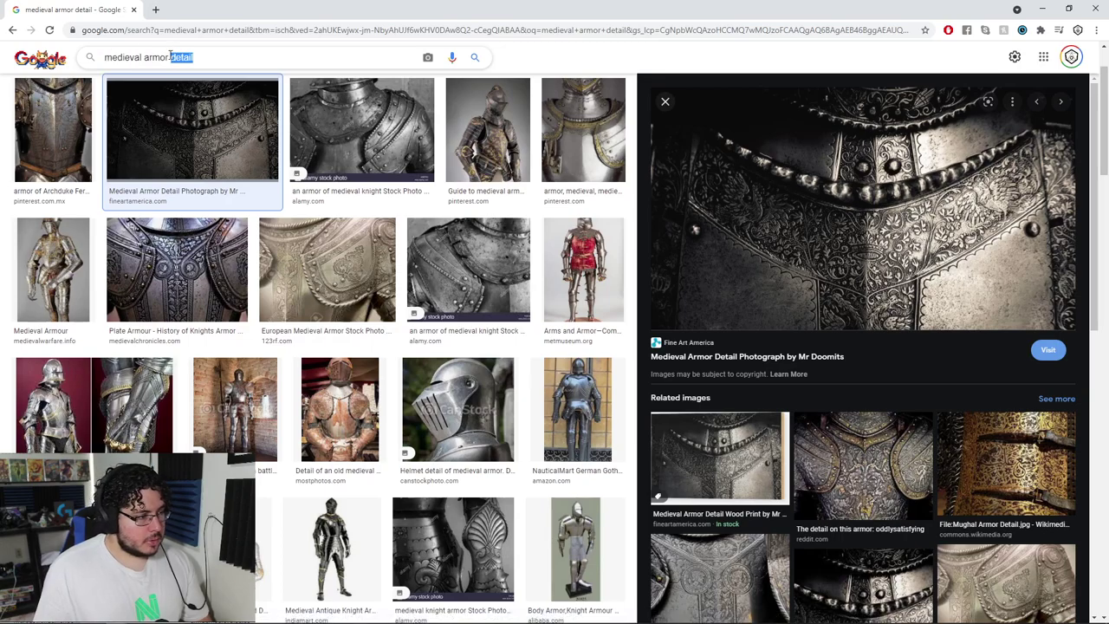
key(BackSpace)
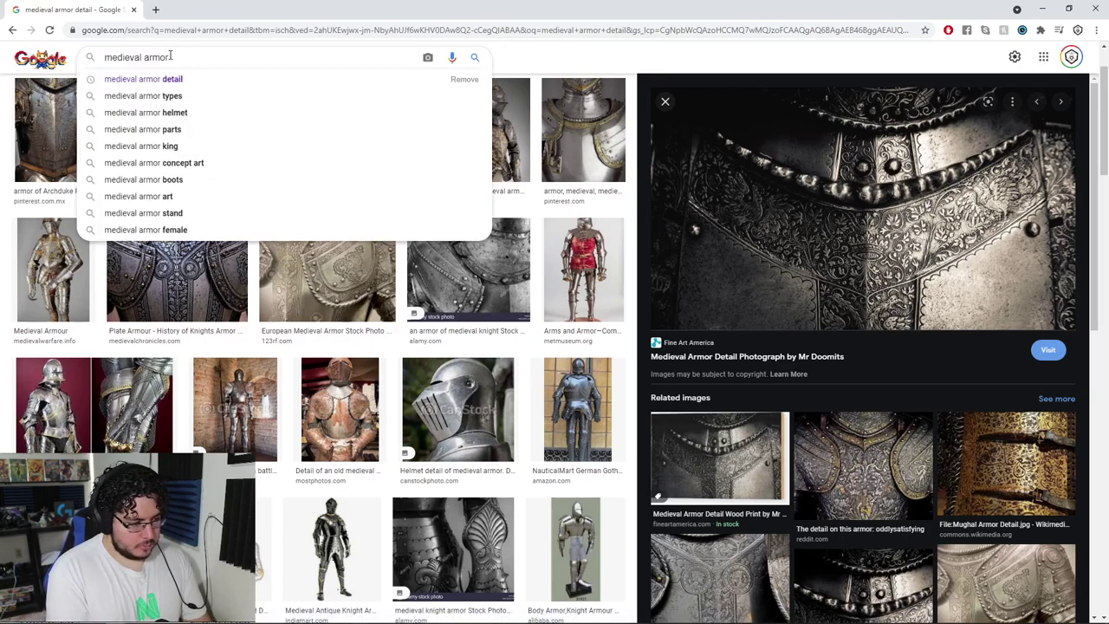
key(BackSpace)
key(BackSpace)
key(BackSpace)
key(BackSpace)
key(BackSpace)
text(pat)
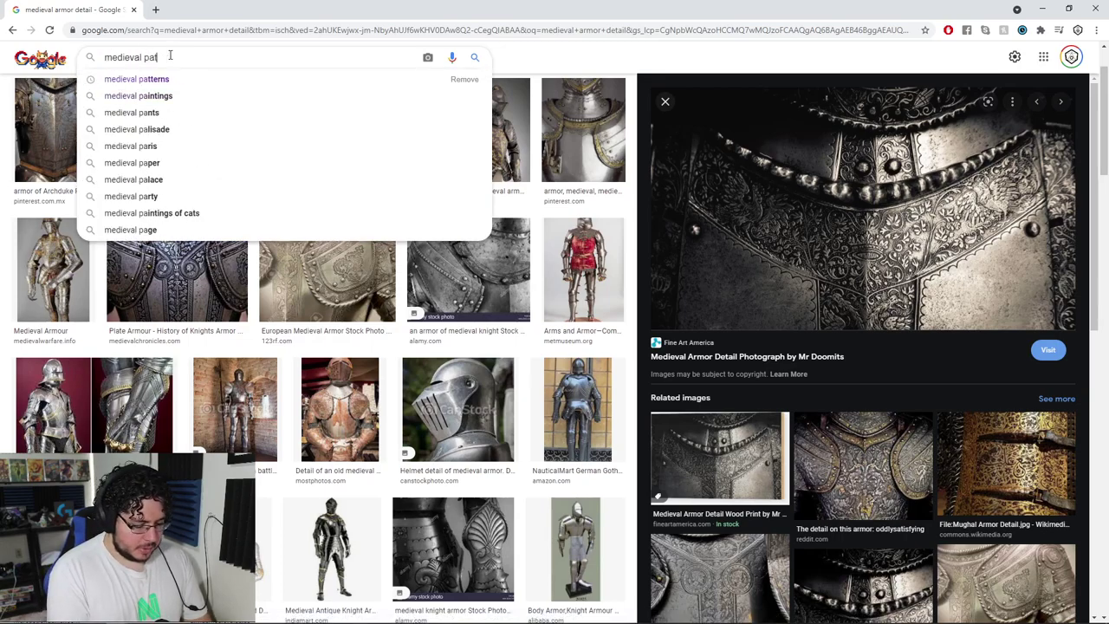
text(terns)
key(Return)
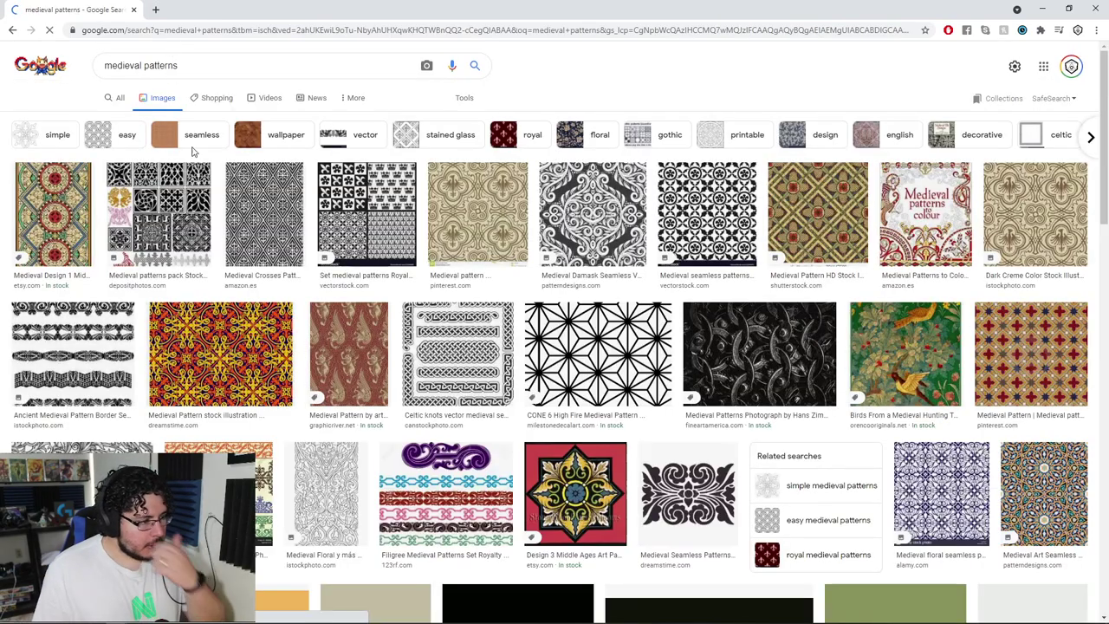
scroll(389, 371, down, 6)
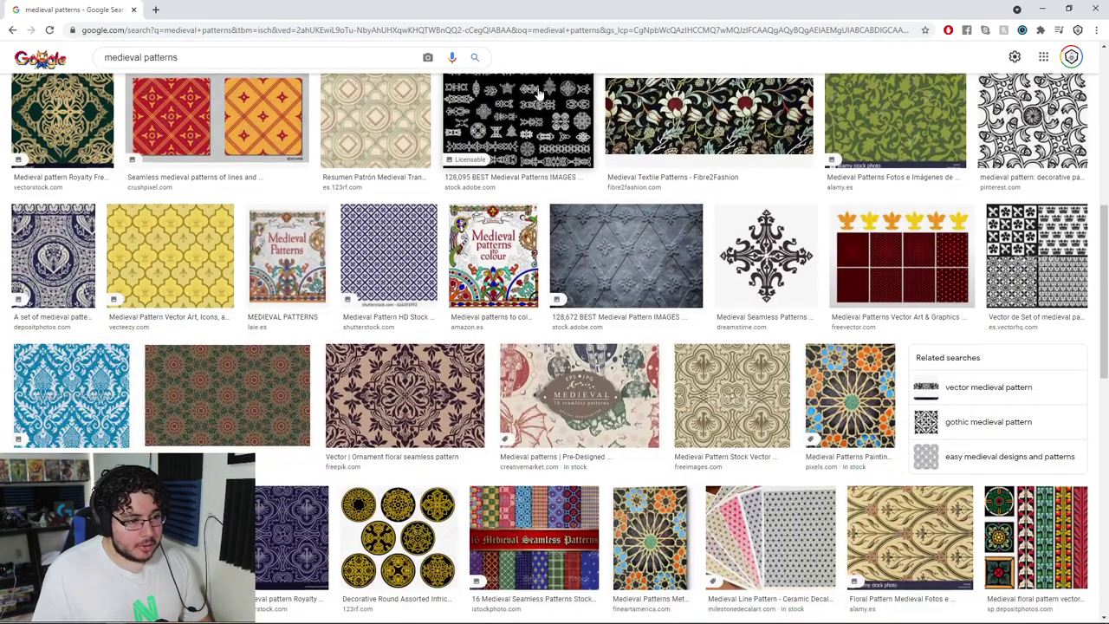
Step: Preview the Adobe Stock sheet of white-on-black medieval ornaments and look through the surrounding pattern results
click(539, 88)
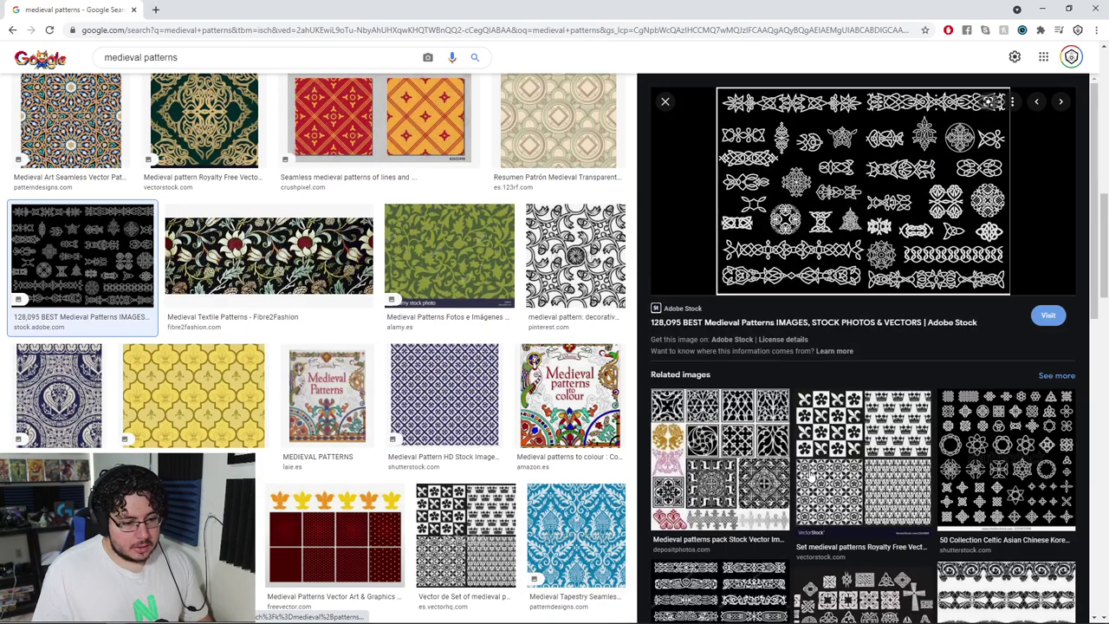
scroll(373, 424, down, 5)
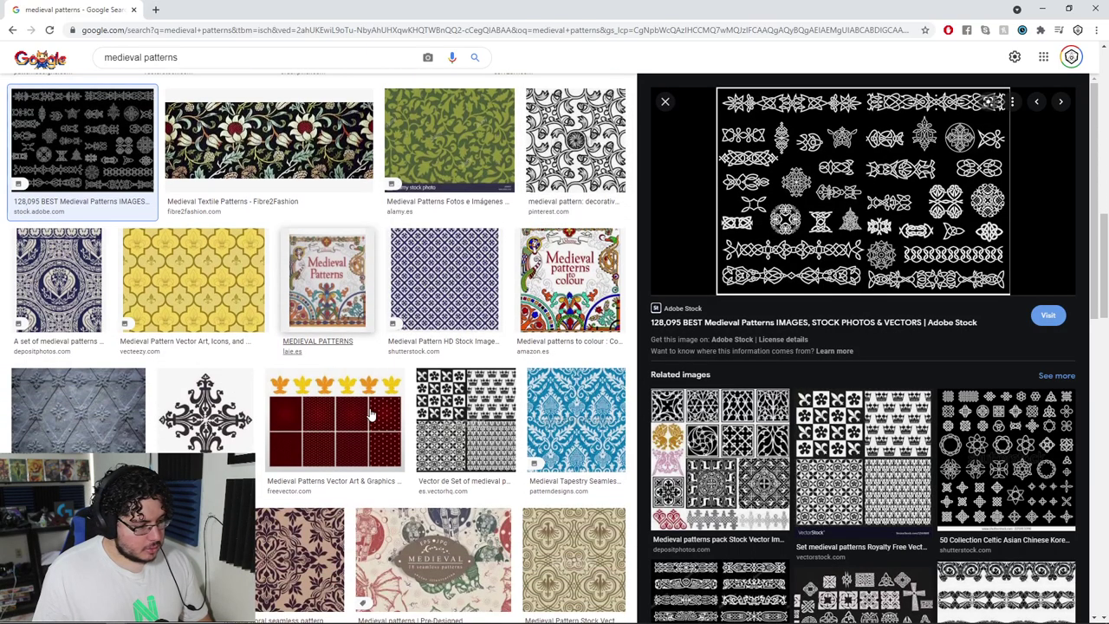
scroll(407, 433, up, 6)
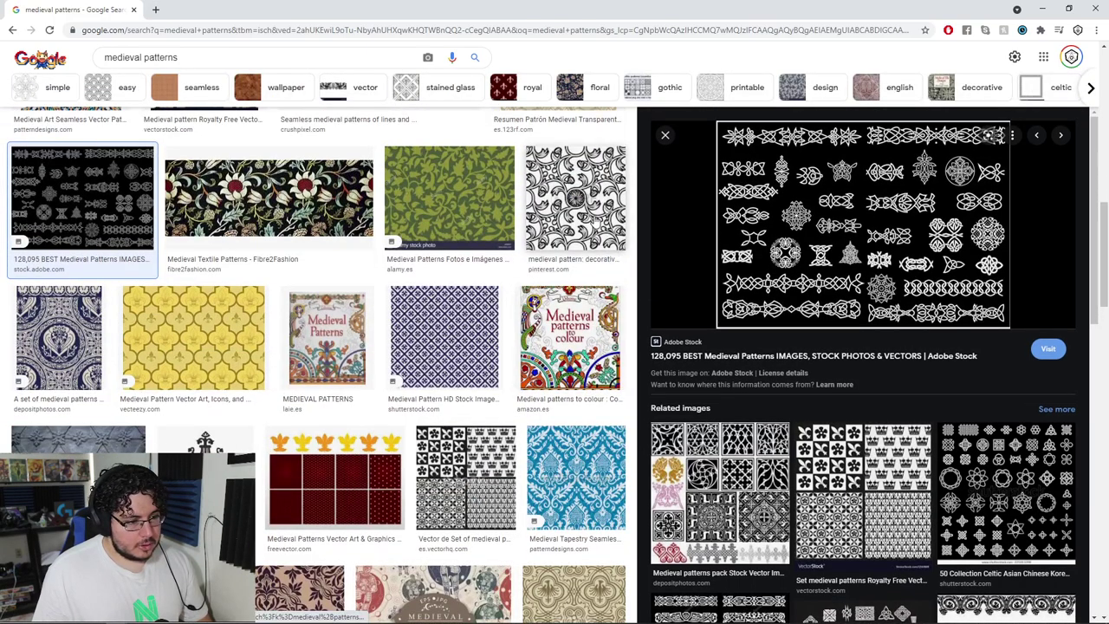
scroll(575, 284, down, 5)
scroll(574, 288, down, 1)
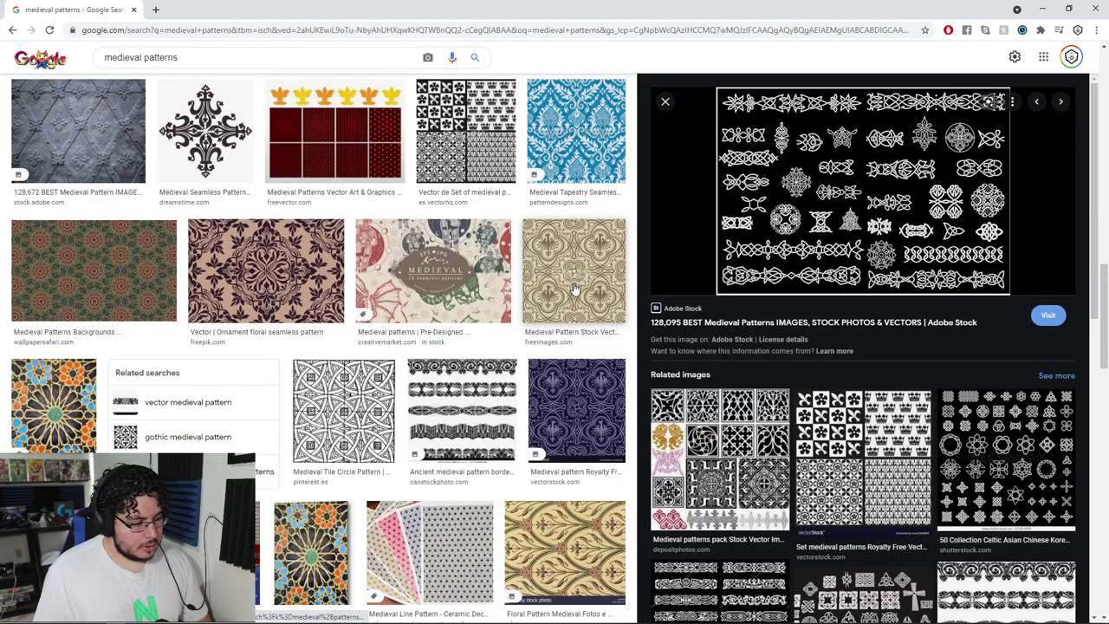
scroll(574, 288, down, 3)
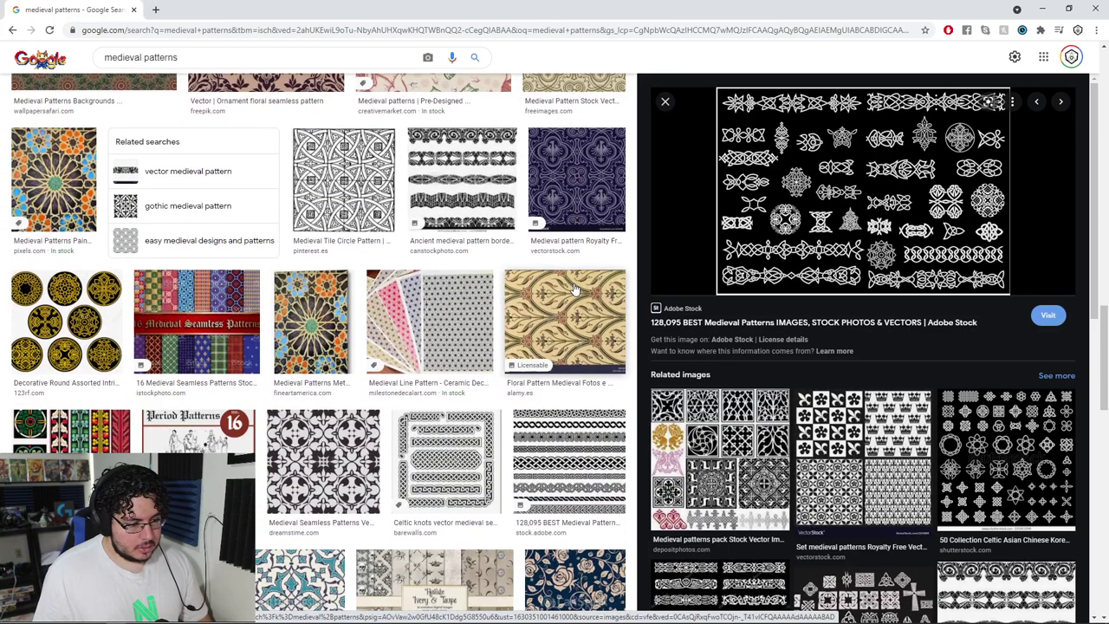
scroll(575, 288, up, 6)
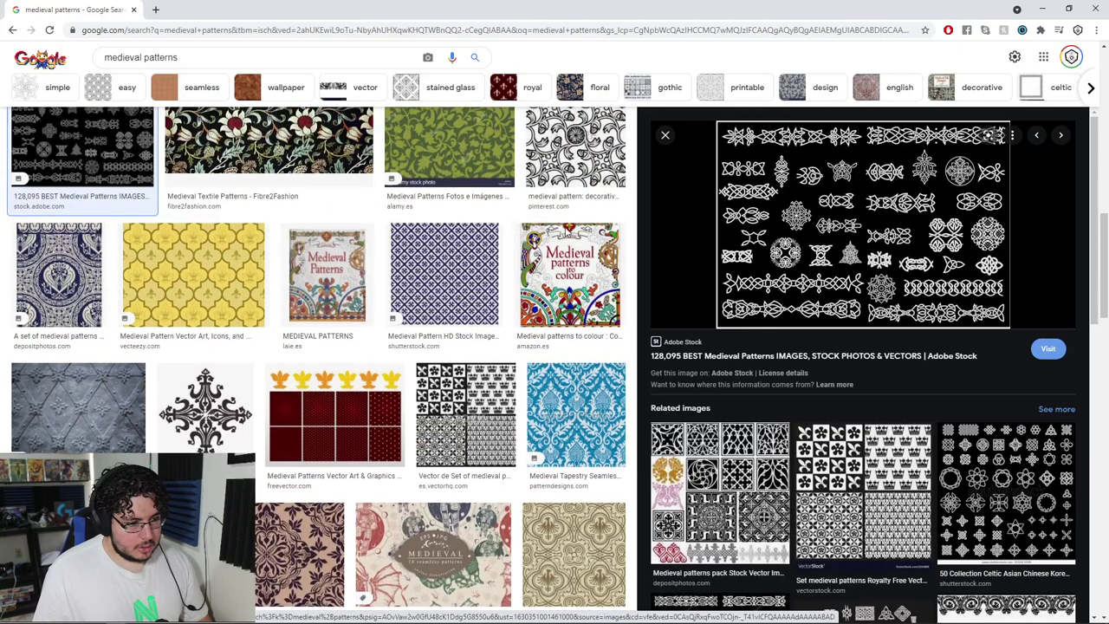
Step: Copy the Pinterest black-and-white floral tracery pattern and paste it into helmet_uvsnapshot.png in Photoshop
click(575, 155)
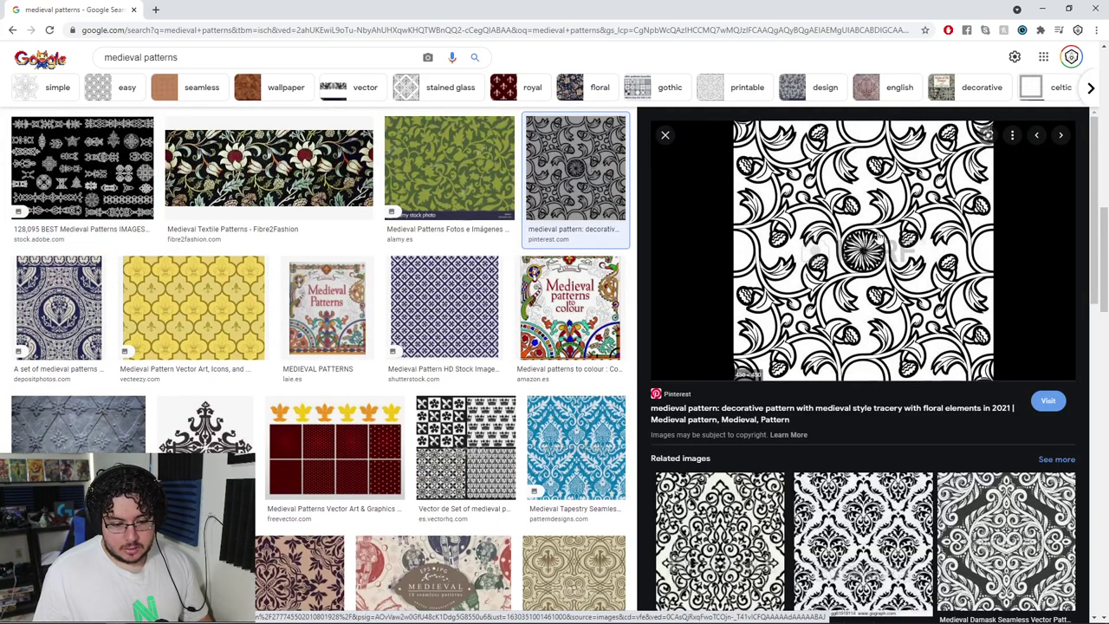
right_click(878, 233)
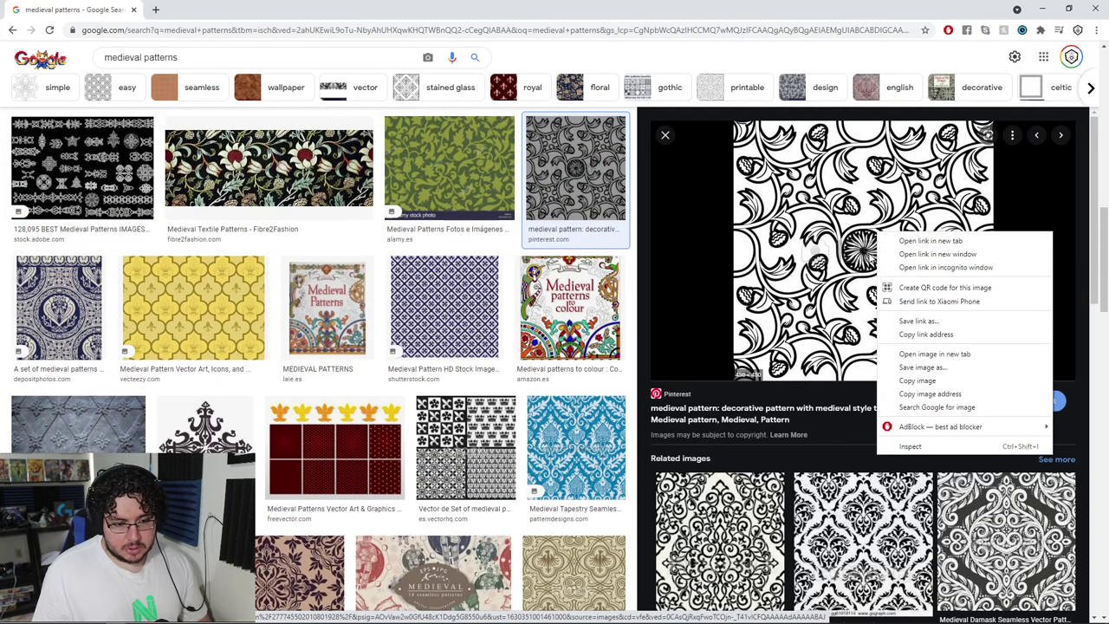
click(917, 380)
key(alt+Tab)
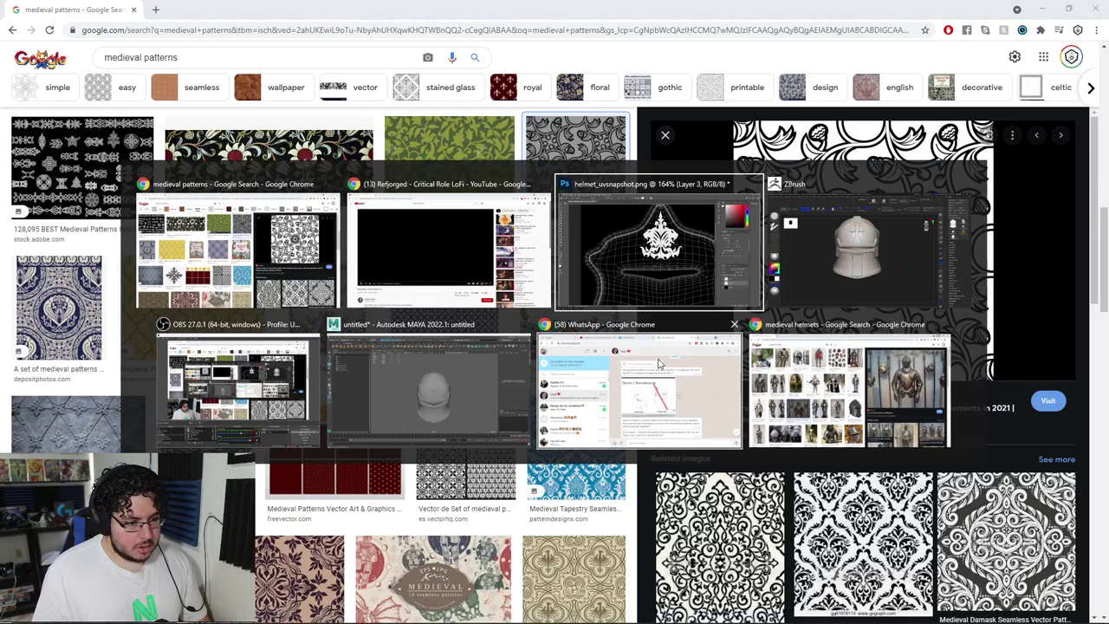
key(ctrl+v)
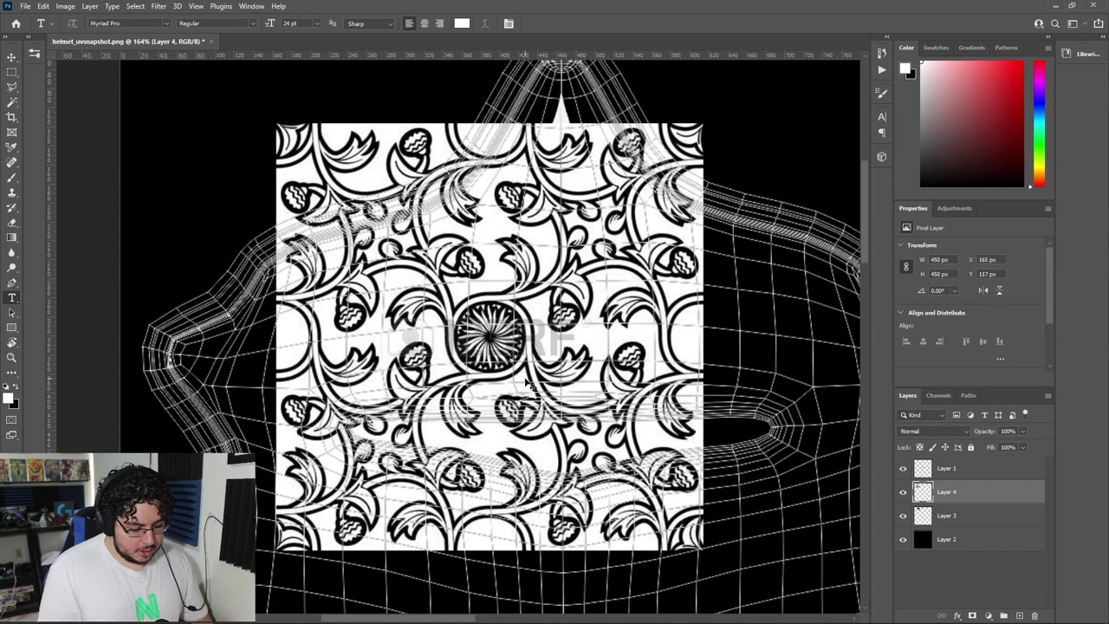
Step: Invert the pasted pattern's colours to get white lines on black, and check the line detail up close
key(ctrl+i)
alt+scroll(559, 336, up, 5)
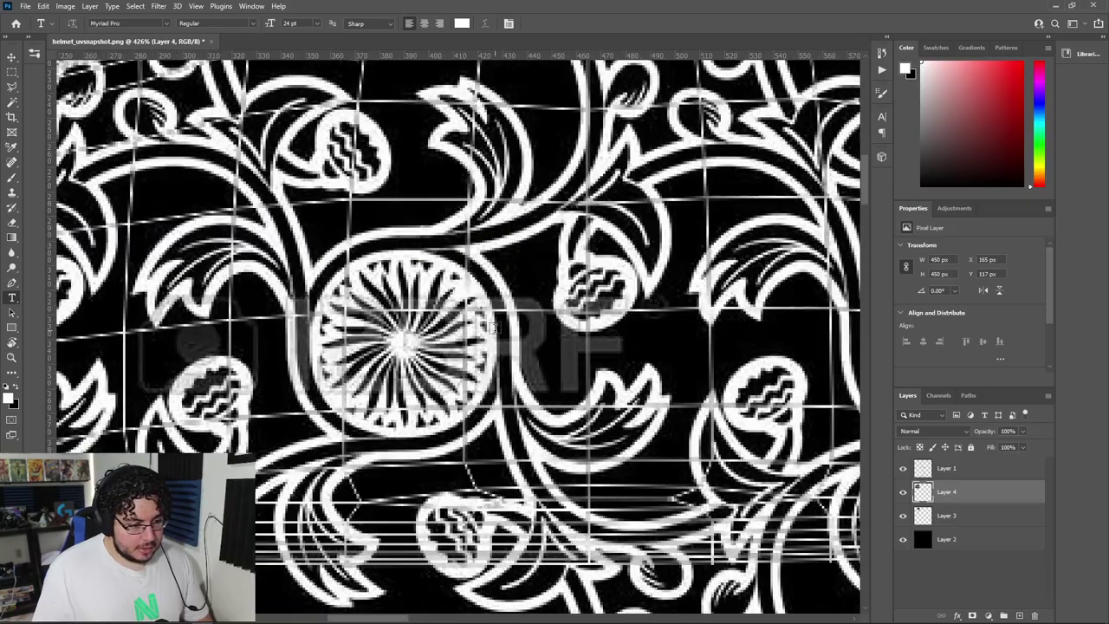
alt+scroll(550, 333, down, 5)
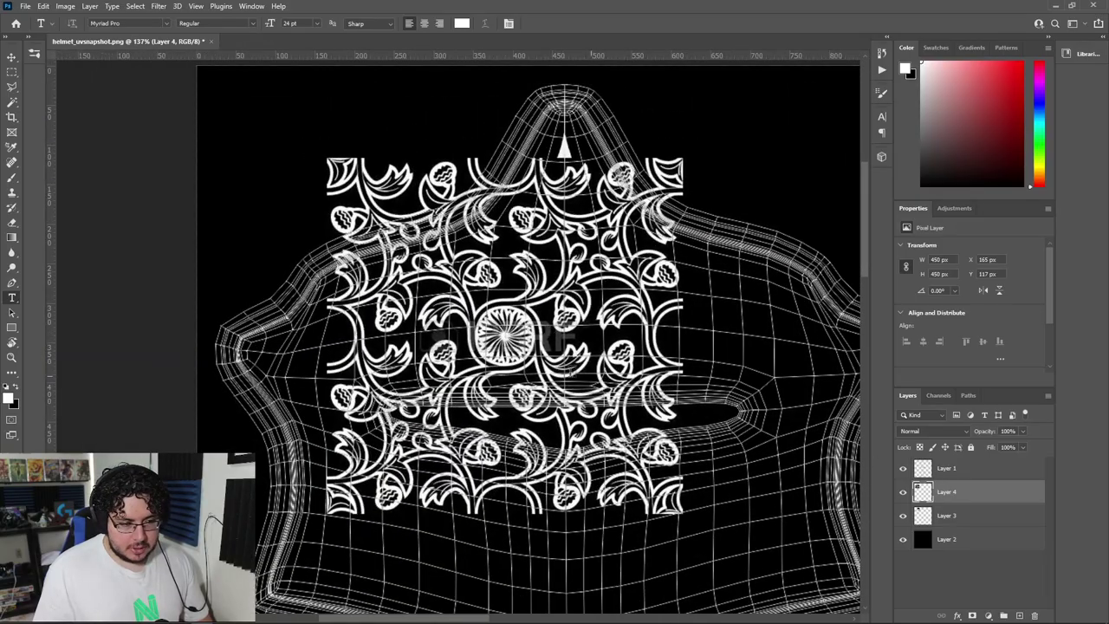
Step: Move the floral pattern off the crest ornament into the area between the faceplate and the neighbouring UV shell
key(v)
drag(508, 356, 862, 275)
key(space)
drag(858, 277, 423, 286)
mouse_move(509, 286)
mouse_down()
mouse_move(572, 314)
mouse_move(622, 286)
mouse_move(517, 276)
mouse_up()
alt+scroll(459, 294, down, 3)
drag(459, 294, 519, 388)
key(space)
drag(551, 364, 616, 354)
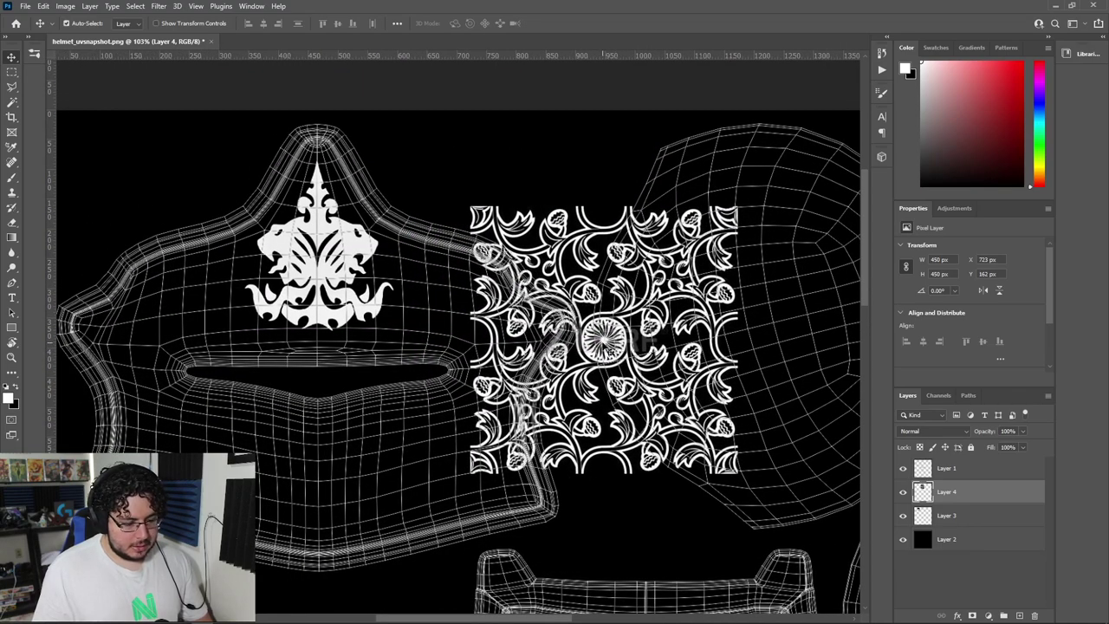
drag(589, 277, 547, 269)
alt+scroll(547, 269, up, 3)
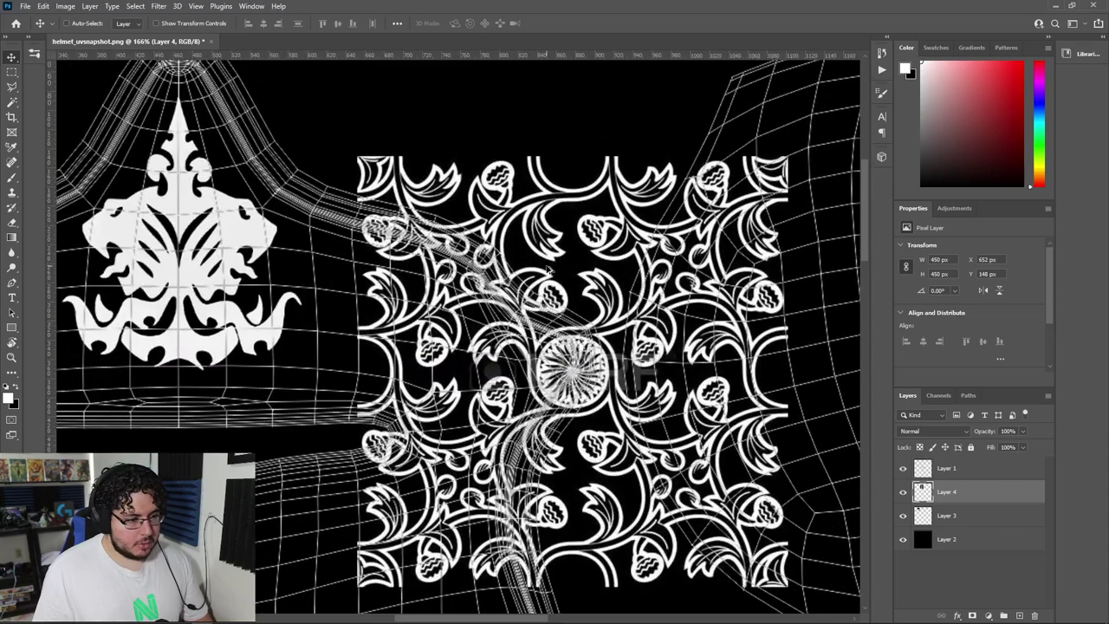
Step: Try to select the pattern's white lines with Color Range while all layers are visible
click(136, 6)
click(156, 118)
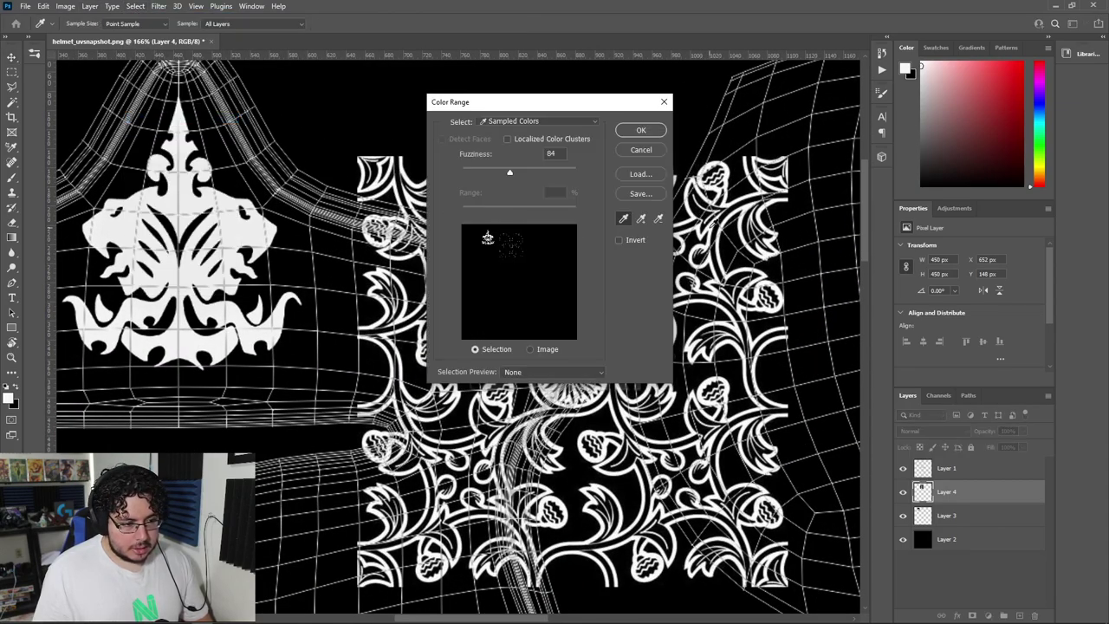
click(640, 131)
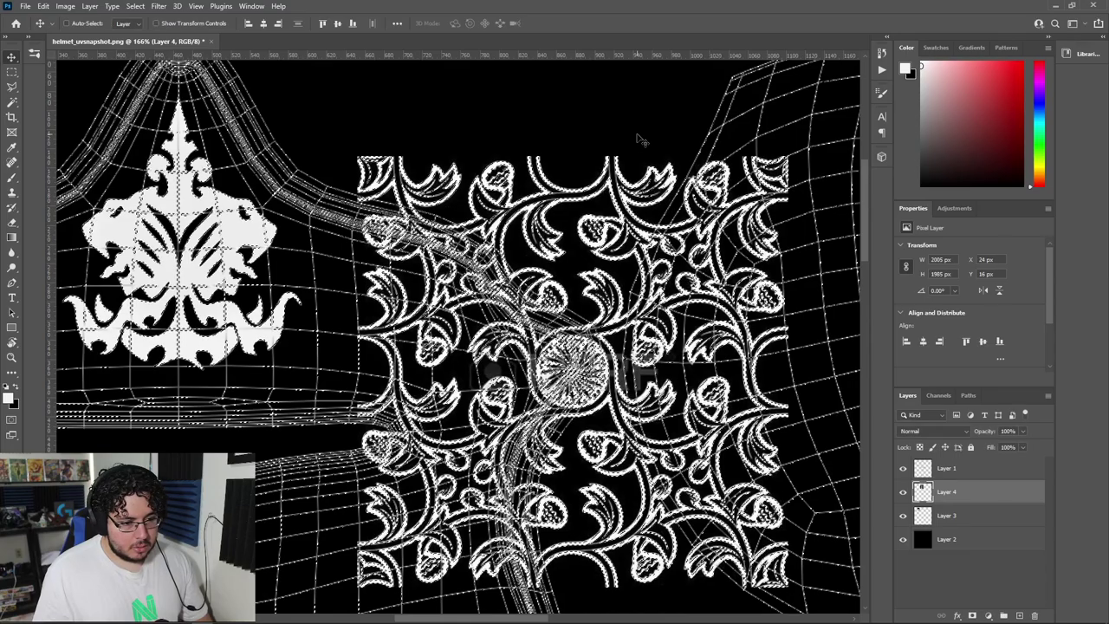
Step: Hide Layer 1 and Layer 3, clear the selection and select the pattern's white lines with Color Range
click(902, 467)
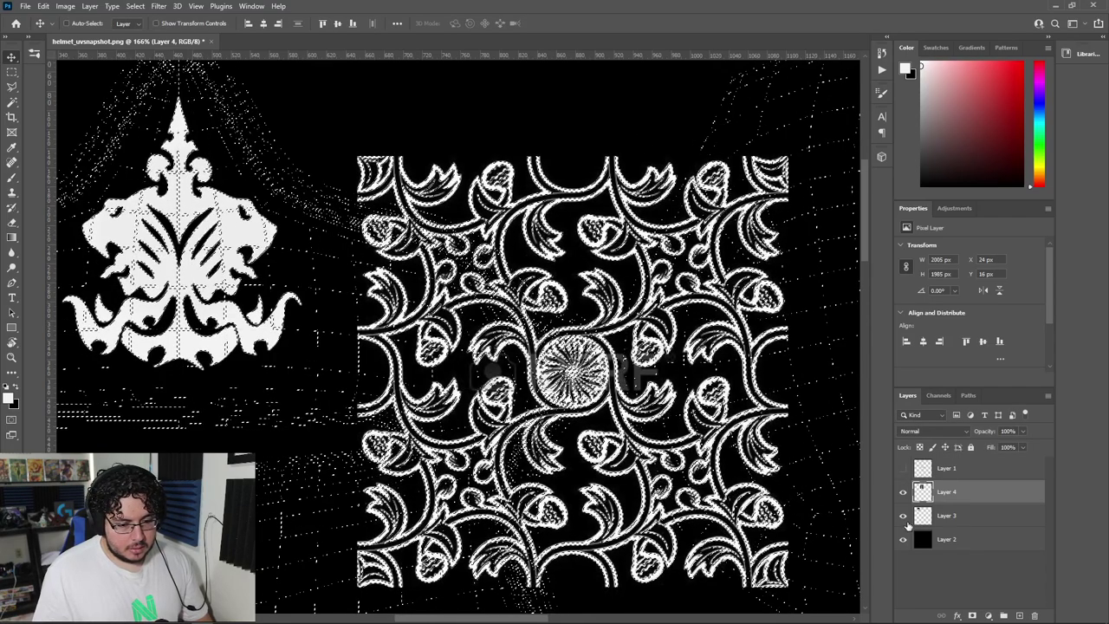
click(902, 516)
key(ctrl+d)
click(138, 6)
click(160, 129)
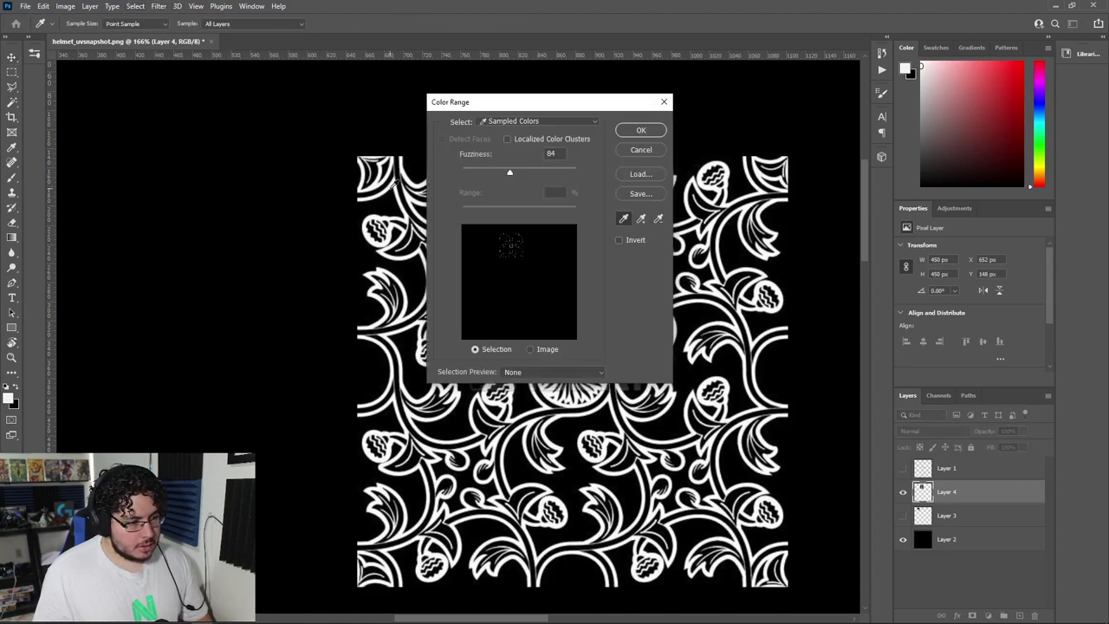
click(641, 131)
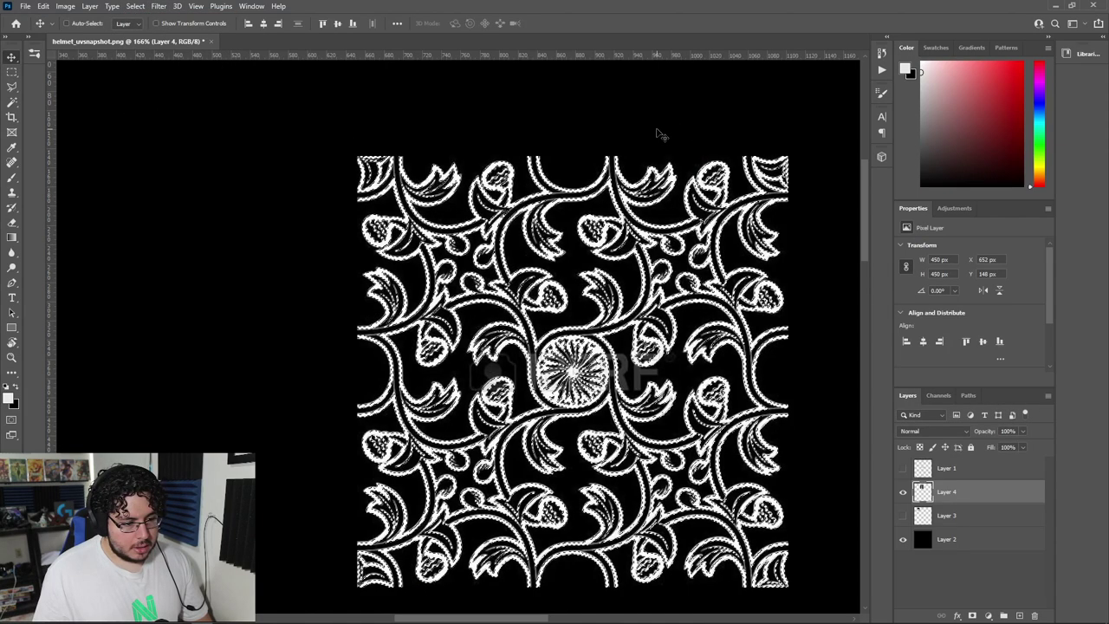
Step: Invert the selection and delete the pattern's black background so only the white lines are kept
key(ctrl+i)
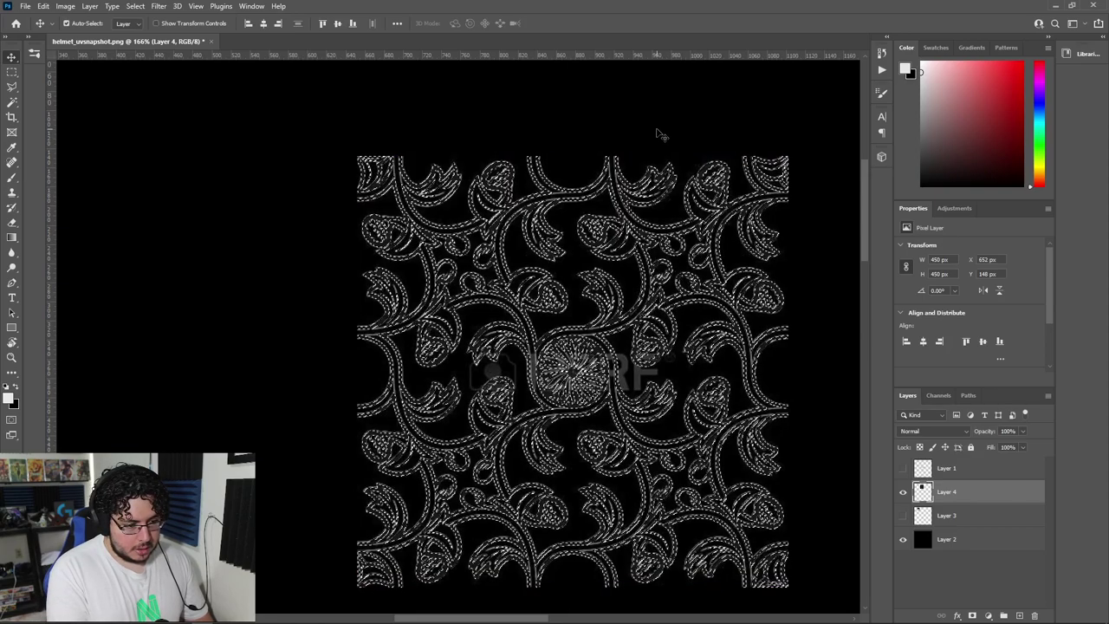
key(ctrl+z)
key(ctrl+shift+i)
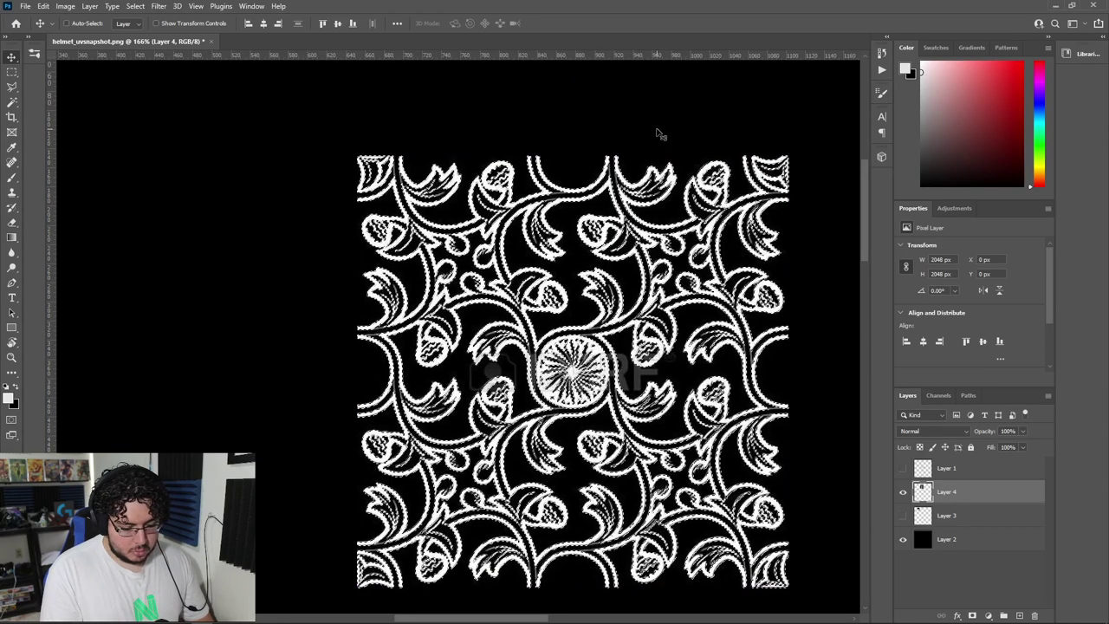
key(Delete)
key(ctrl+d)
Step: Duplicate the floral pattern edge to edge beside the original to form a 900 px wide row
alt+scroll(661, 264, down, 9)
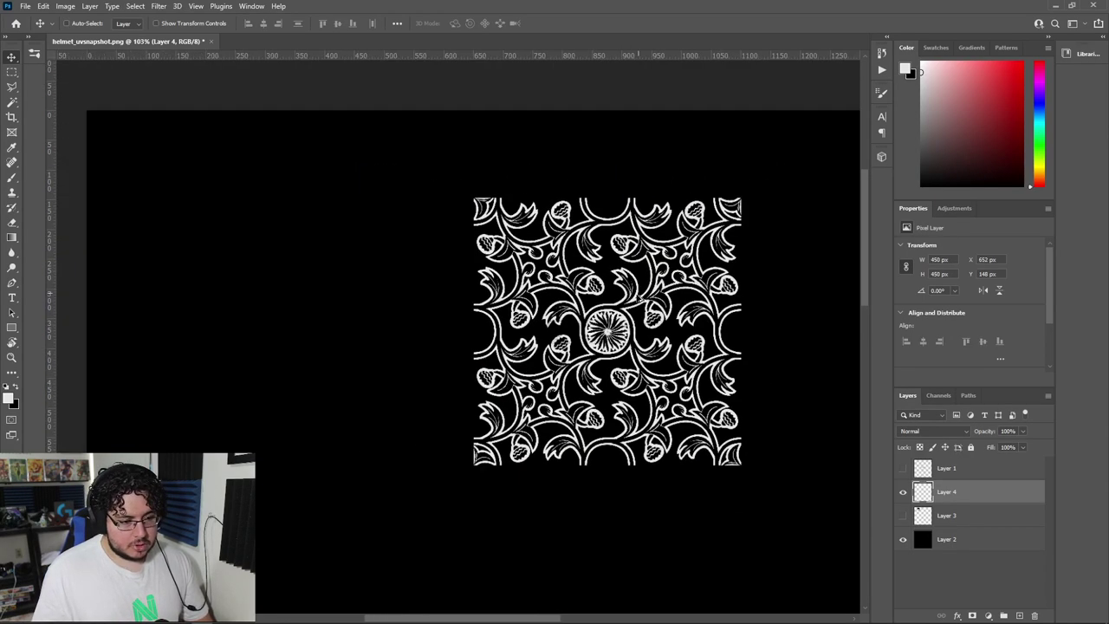
alt+scroll(668, 346, up, 3)
drag(681, 357, 698, 324)
alt+scroll(696, 333, down, 3)
drag(734, 399, 670, 360)
Step: Duplicate both pattern tiles directly underneath to make a 900 by 900 px block
shift+click(953, 516)
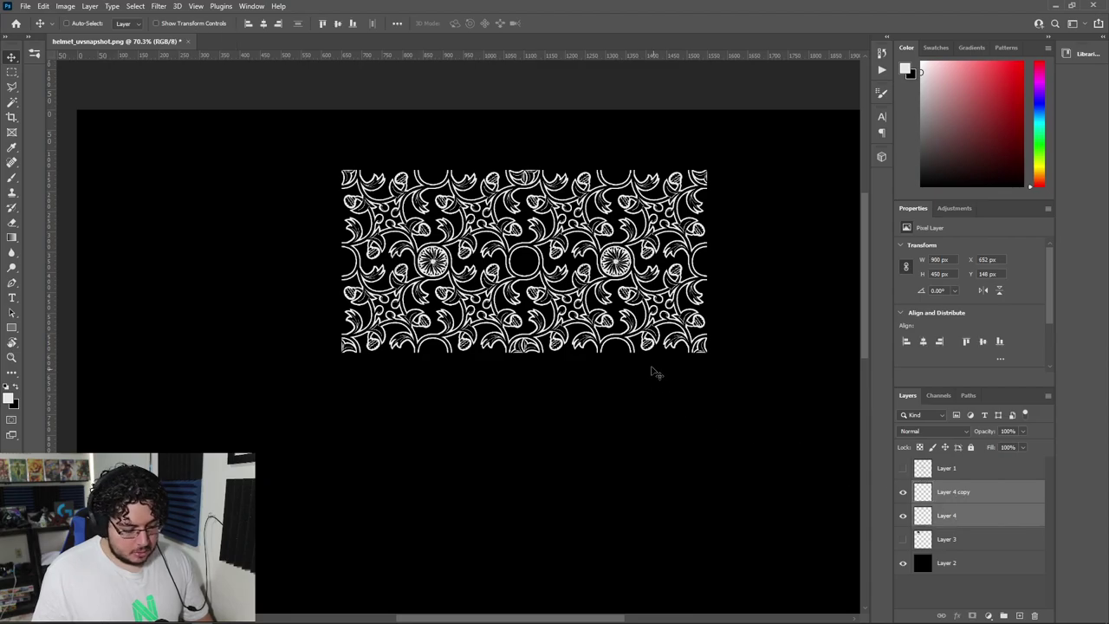
alt+drag(621, 295, 625, 475)
drag(625, 460, 579, 422)
alt+scroll(583, 426, down, 2)
Step: Try to copy the pattern tiles sideways, undo it and delete the two lower tile copies
shift+click(954, 564)
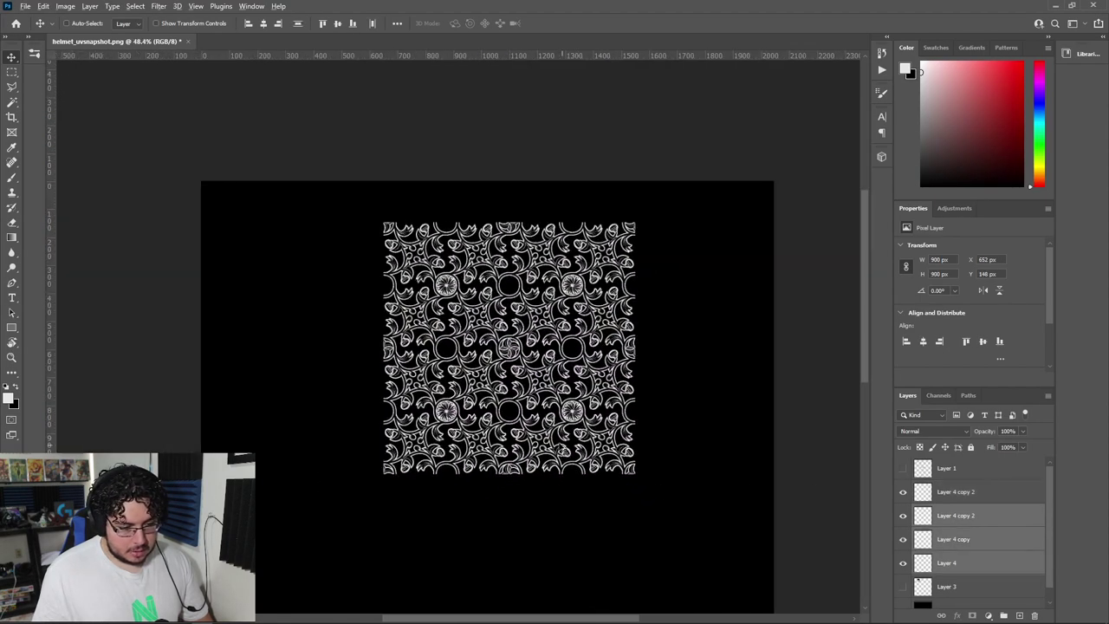
alt+drag(538, 378, 780, 379)
key(ctrl+z)
shift+click(961, 541)
shift+click(957, 565)
drag(554, 391, 961, 509)
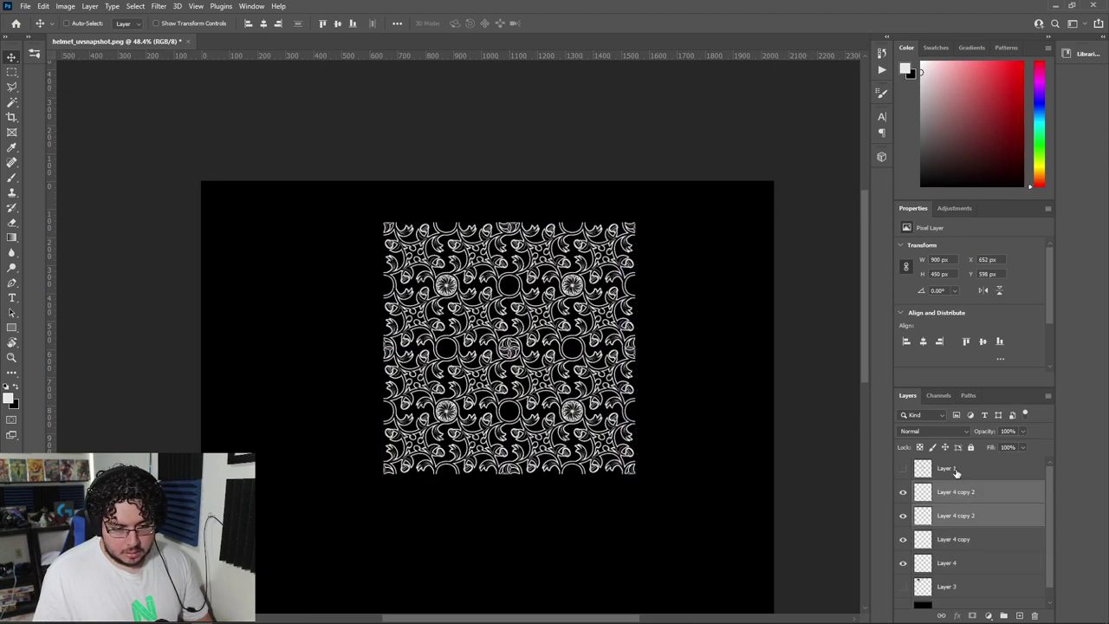
key(Delete)
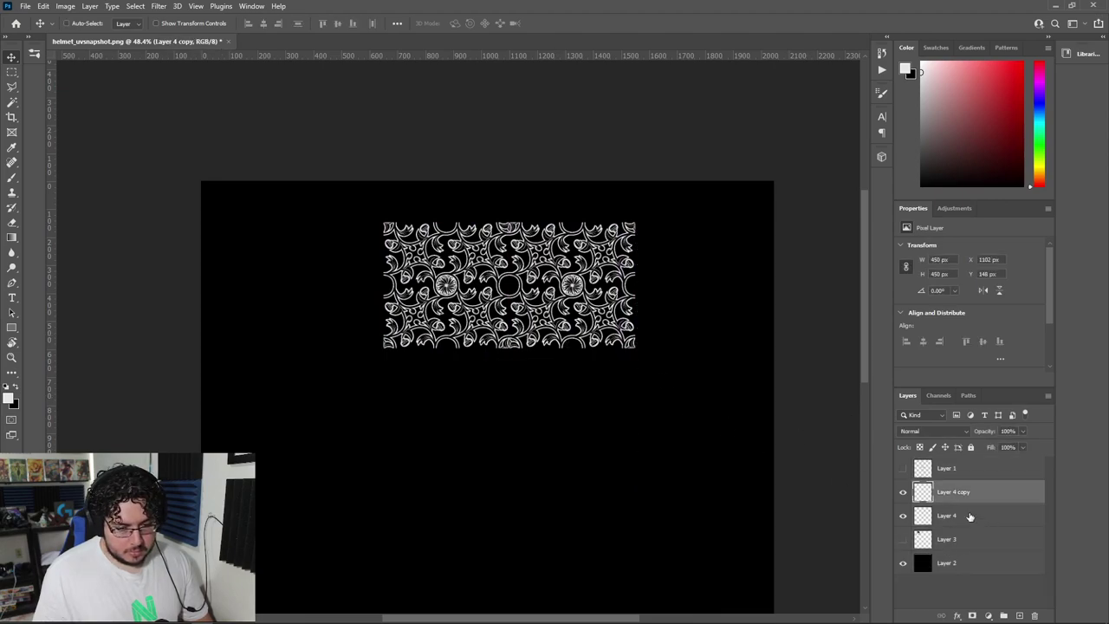
Step: Select Layer 4 and Layer 4 copy and duplicate the row flush below itself, forming a 900 by 900 px block
click(903, 492)
click(904, 492)
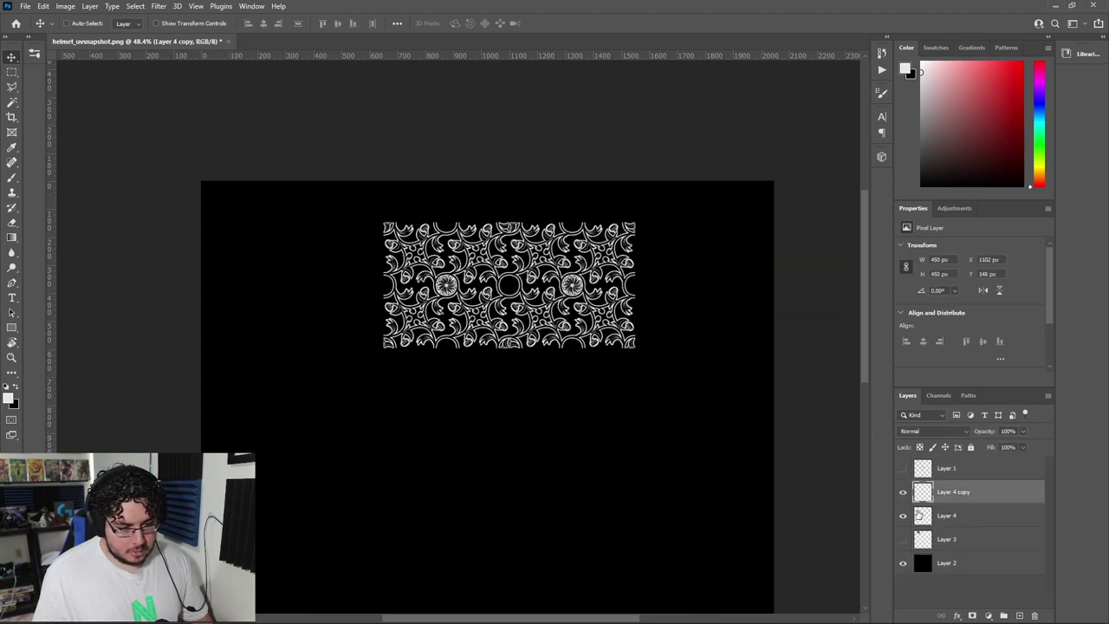
click(949, 515)
shift+click(965, 491)
alt+drag(580, 275, 584, 394)
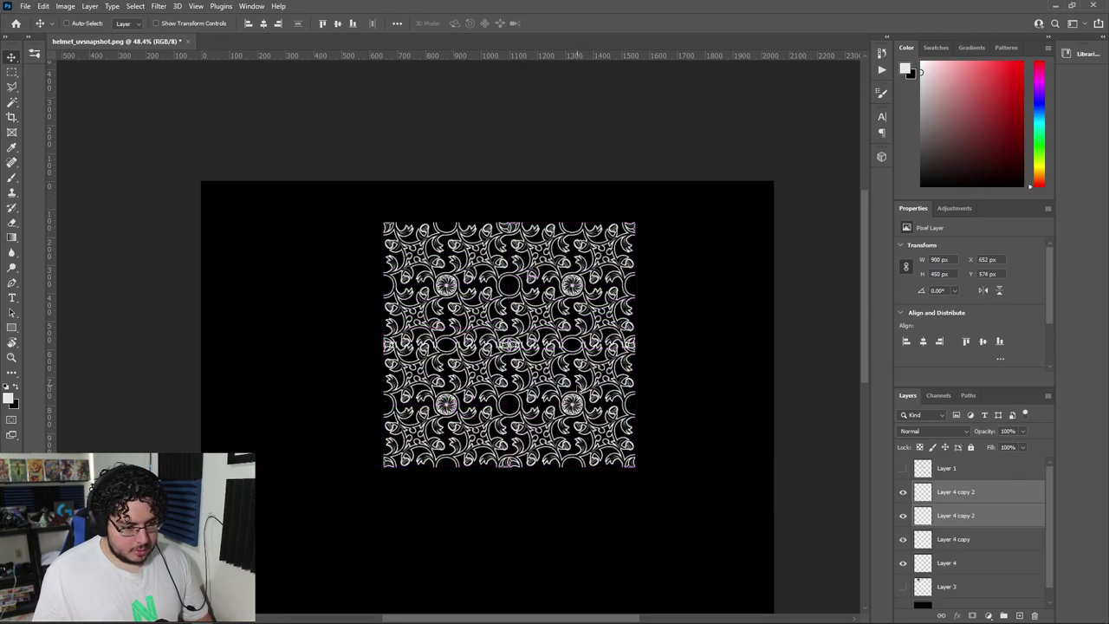
key(ctrl+z)
key(ctrl+z)
drag(576, 317, 578, 421)
key(ctrl+z)
shift+click(961, 515)
drag(554, 289, 598, 421)
key(ctrl+z)
key(ctrl+z)
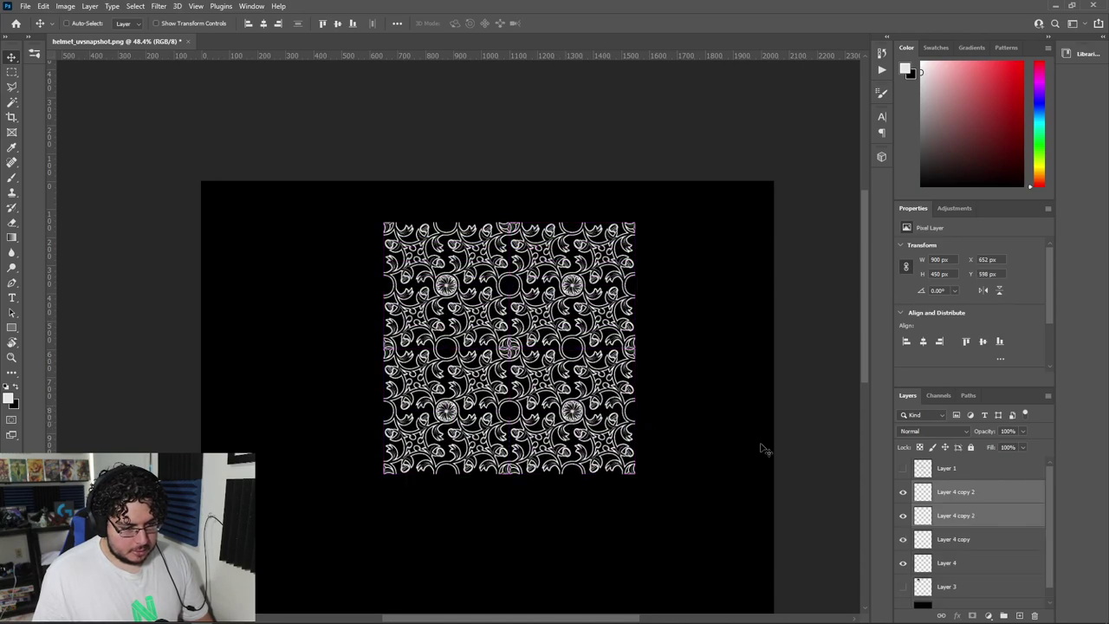
Step: Merge the four pattern tile layers into a single layer and check it by toggling its visibility
shift+click(964, 564)
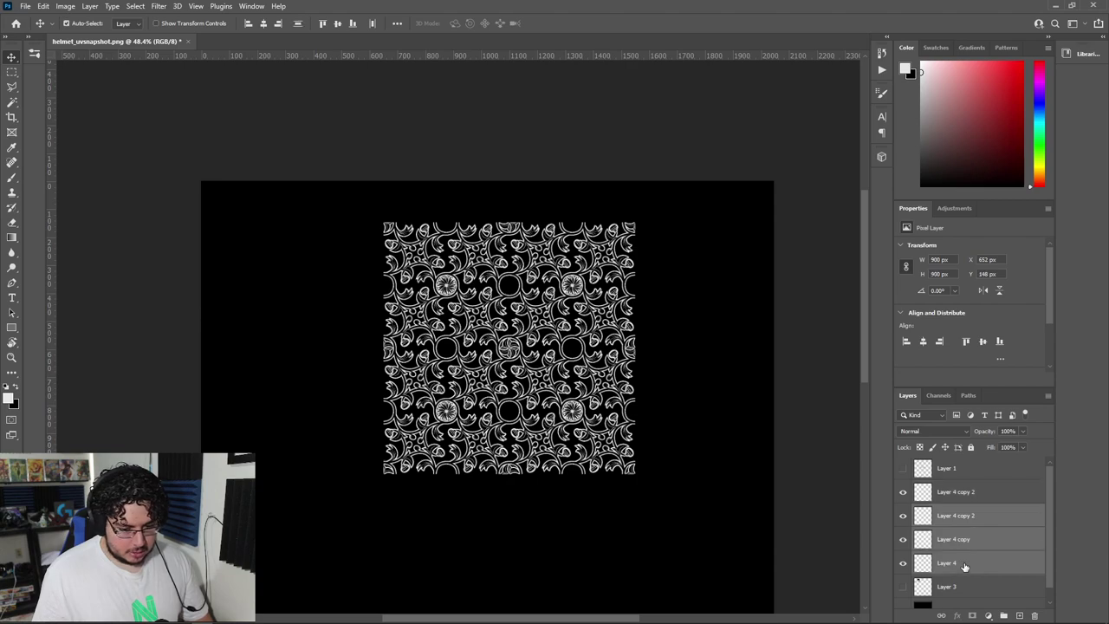
key(ctrl+e)
click(901, 516)
click(902, 516)
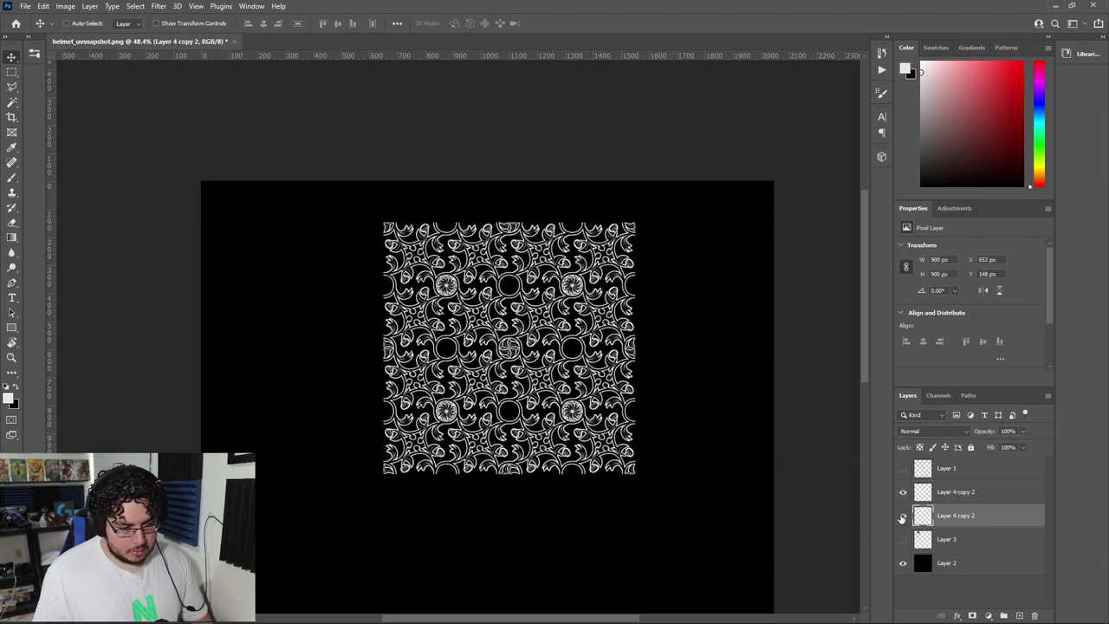
shift+click(953, 492)
key(ctrl+e)
click(902, 492)
click(903, 492)
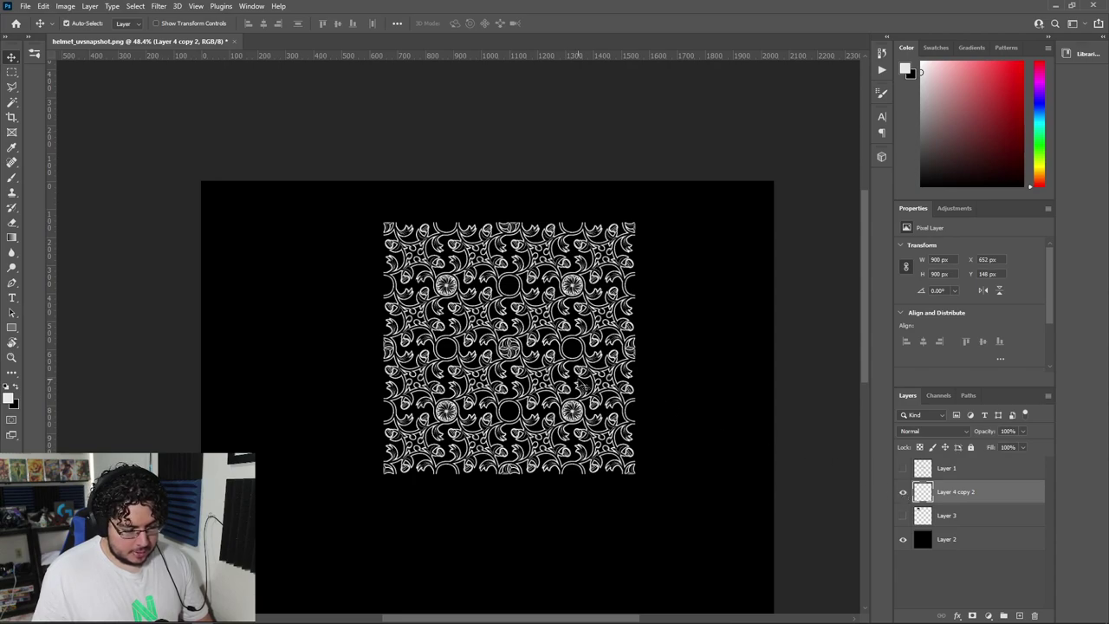
Step: Scale the merged pattern block down proportionally to about 56.53%
key(ctrl+t)
drag(636, 472, 511, 374)
alt+scroll(500, 326, up, 2)
key(alt+space)
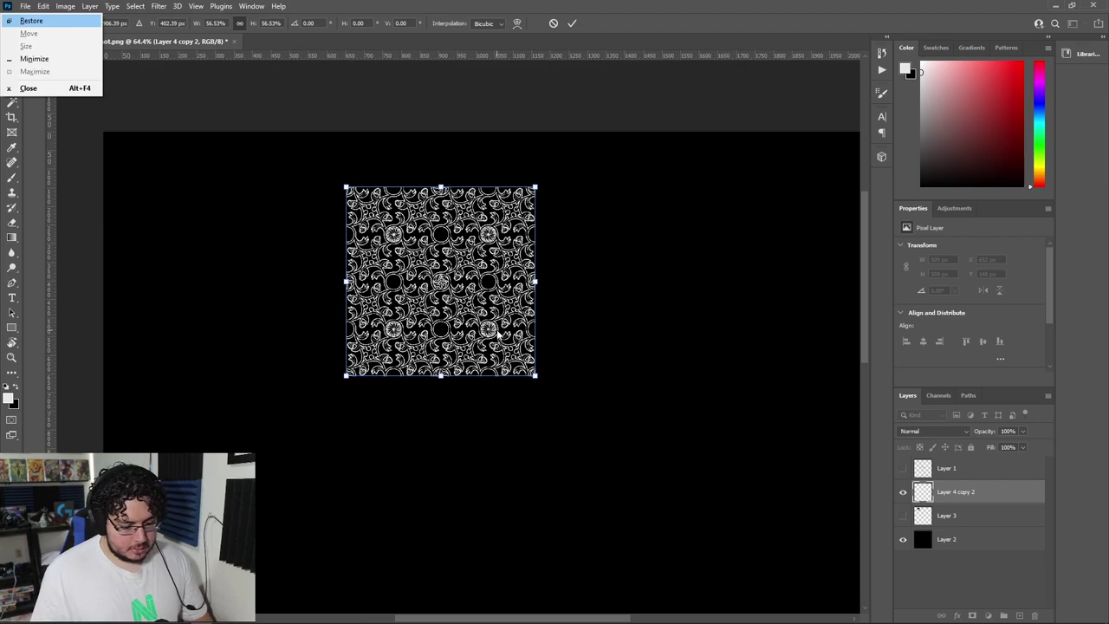
key(Return)
key(Return)
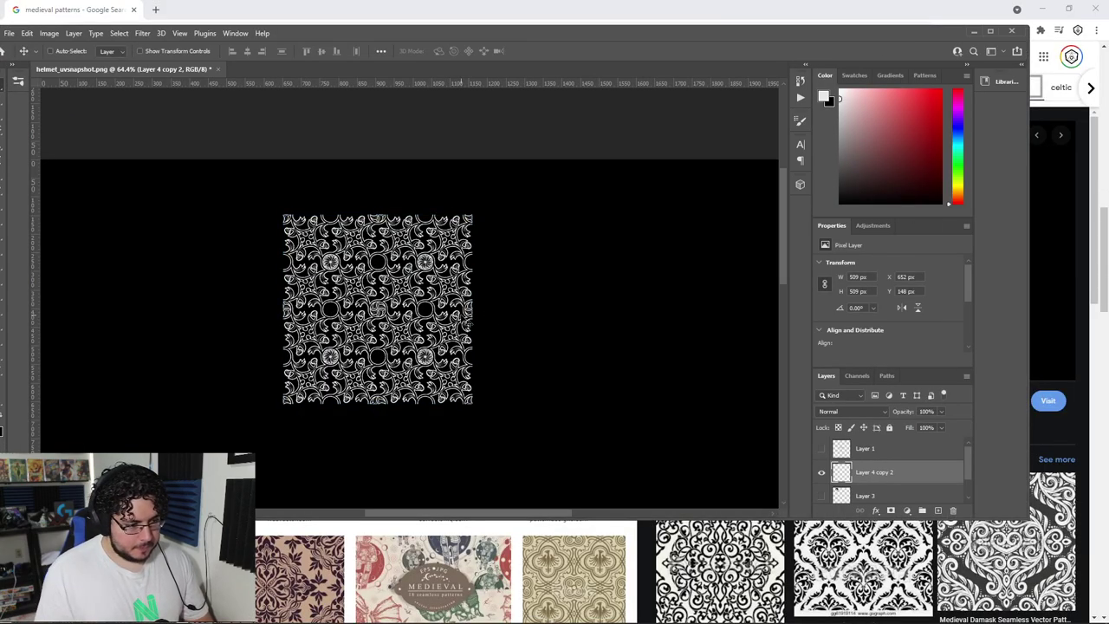
Step: Duplicate the scaled pattern block edge to edge beside the original, aligned along the same row
alt+drag(481, 321, 654, 322)
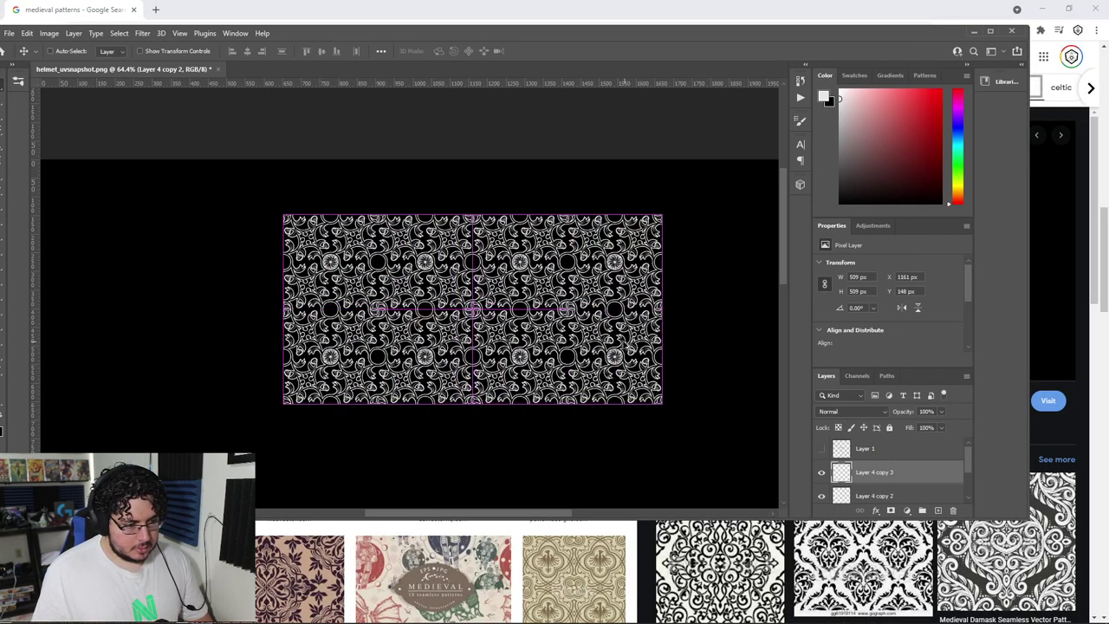
Step: Select both pattern layers and duplicate the row flush below itself, forming a 1018 by 1018 px block
scroll(852, 485, down, 1)
shift+click(867, 473)
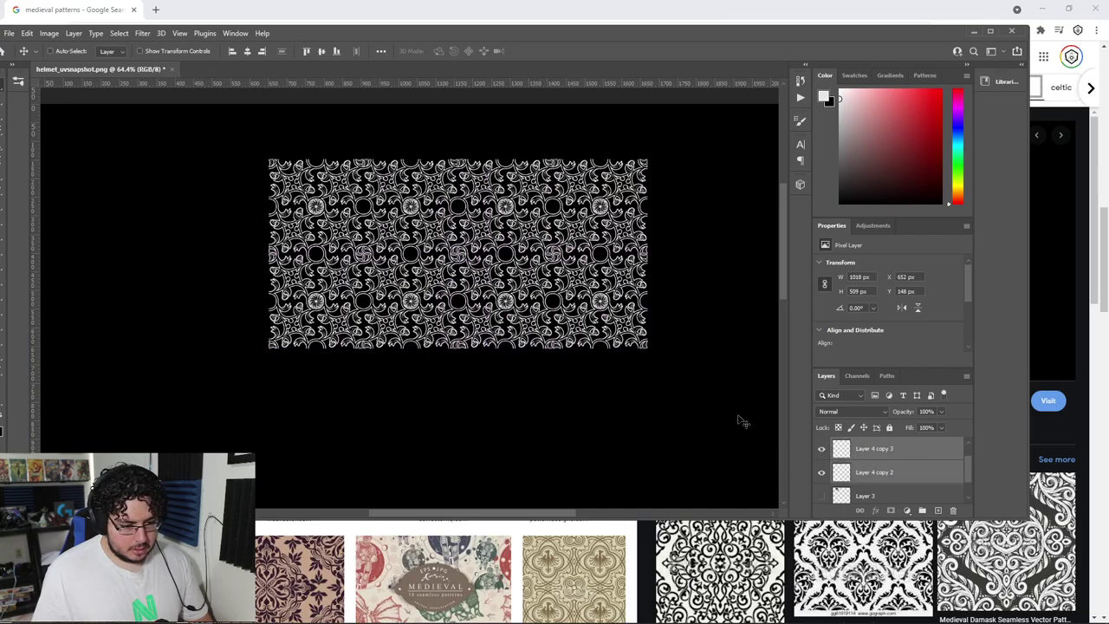
alt+drag(577, 303, 609, 364)
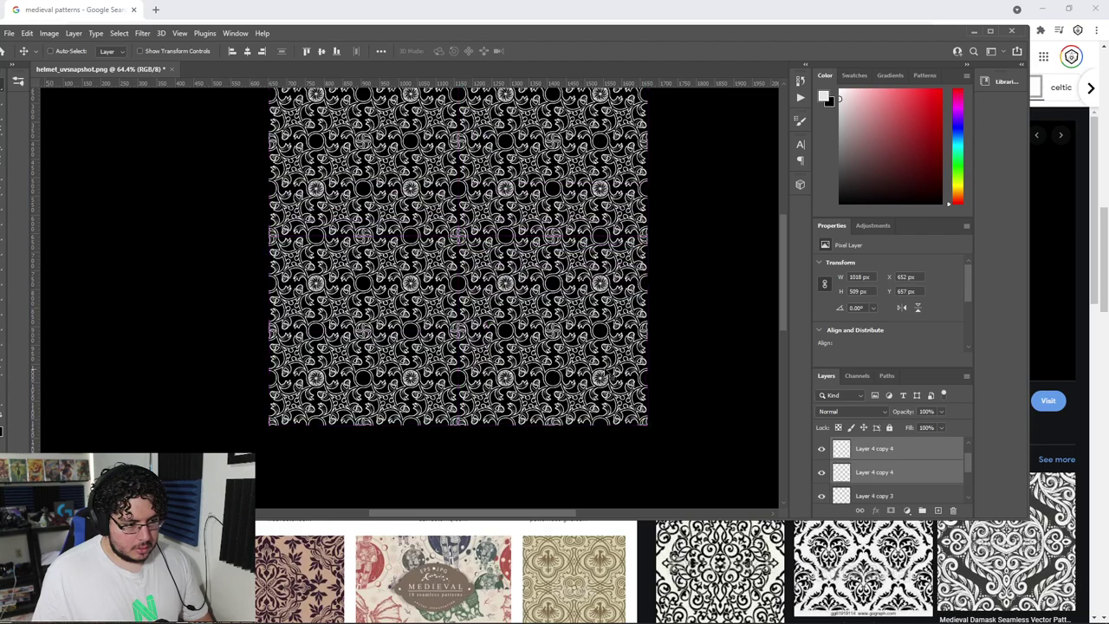
Step: Select the four pattern block layers, including Layer 4 copy 2 and Layer 4 copy 3, and merge them
scroll(866, 476, down, 1)
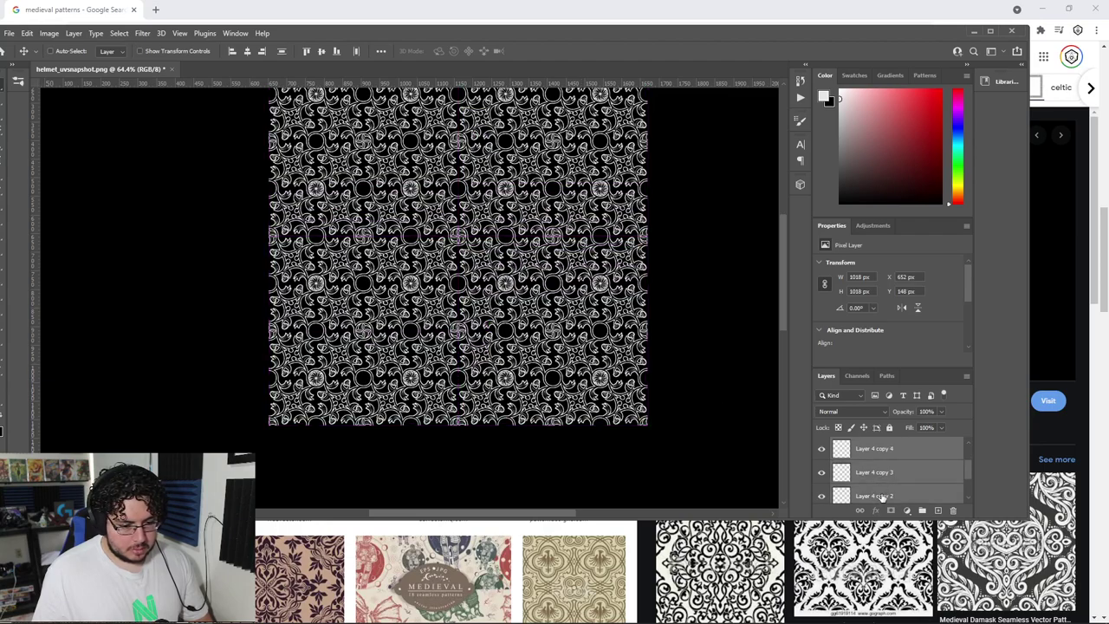
key(ctrl+e)
alt+scroll(554, 309, down, 3)
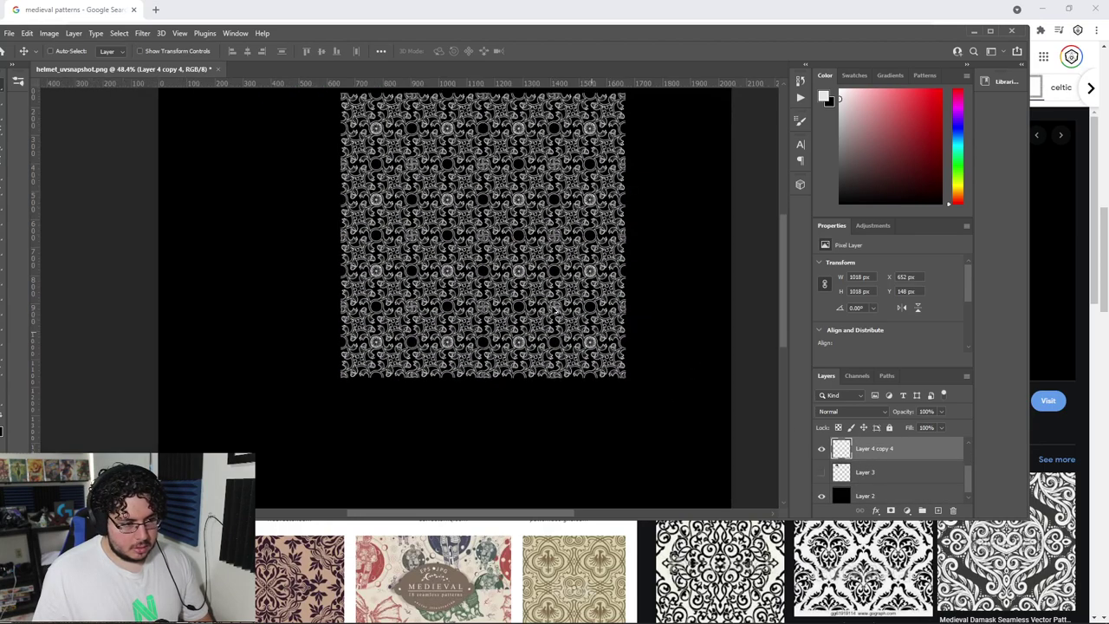
Step: Show the lion emblem on Layer 3 and the UV wireframe on Layer 1 together with the pattern
click(822, 474)
scroll(684, 403, up, 3)
scroll(683, 404, down, 1)
scroll(906, 453, up, 2)
click(821, 449)
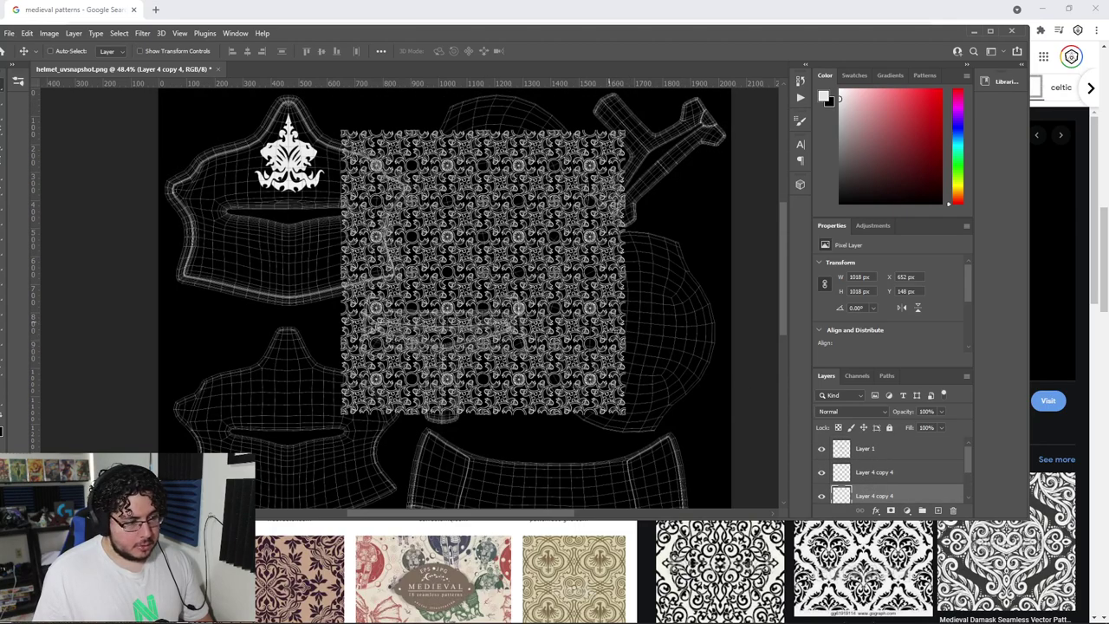
Step: Merge the two remaining layers named Layer 4 copy 4 into a single pattern layer
scroll(859, 489, down, 1)
click(822, 468)
click(861, 446)
key(ctrl+e)
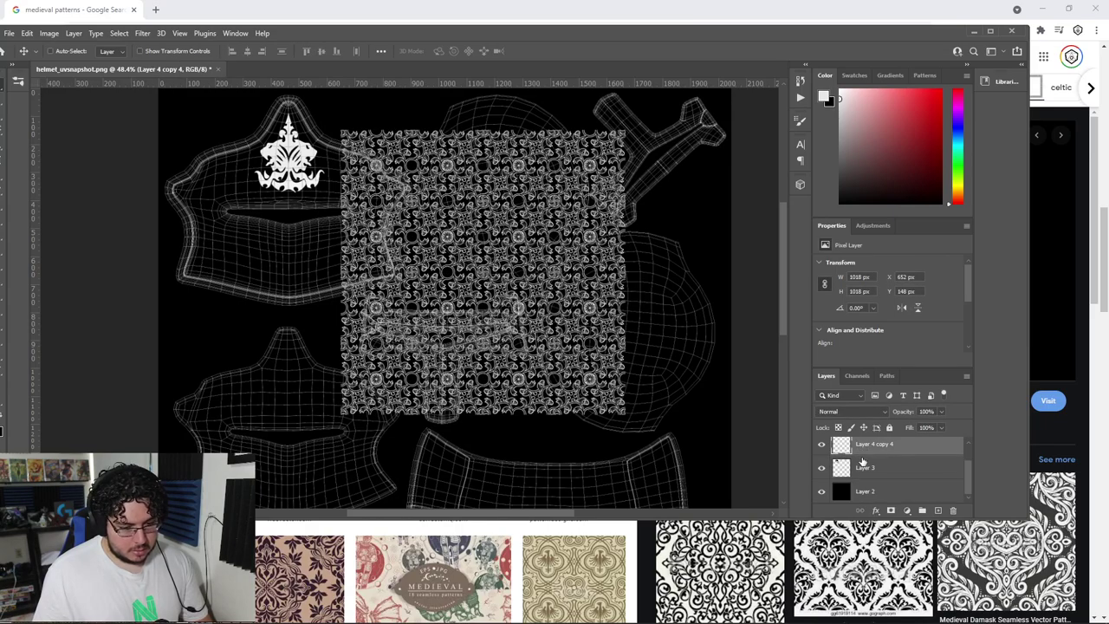
Step: Move the pattern block over the upper faceplate UV shell at X -40 px, Y 15 px, centred on the emblem's vertical axis
drag(520, 319, 522, 346)
alt+scroll(327, 260, up, 6)
drag(445, 298, 461, 374)
alt+scroll(460, 374, down, 3)
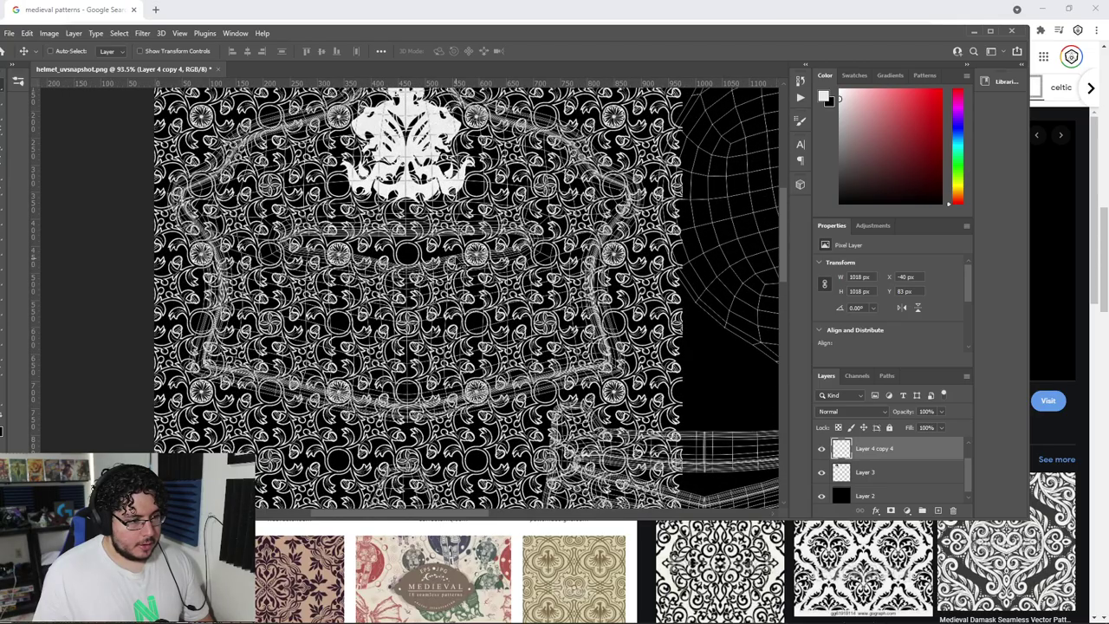
drag(466, 284, 467, 355)
alt+scroll(422, 194, up, 4)
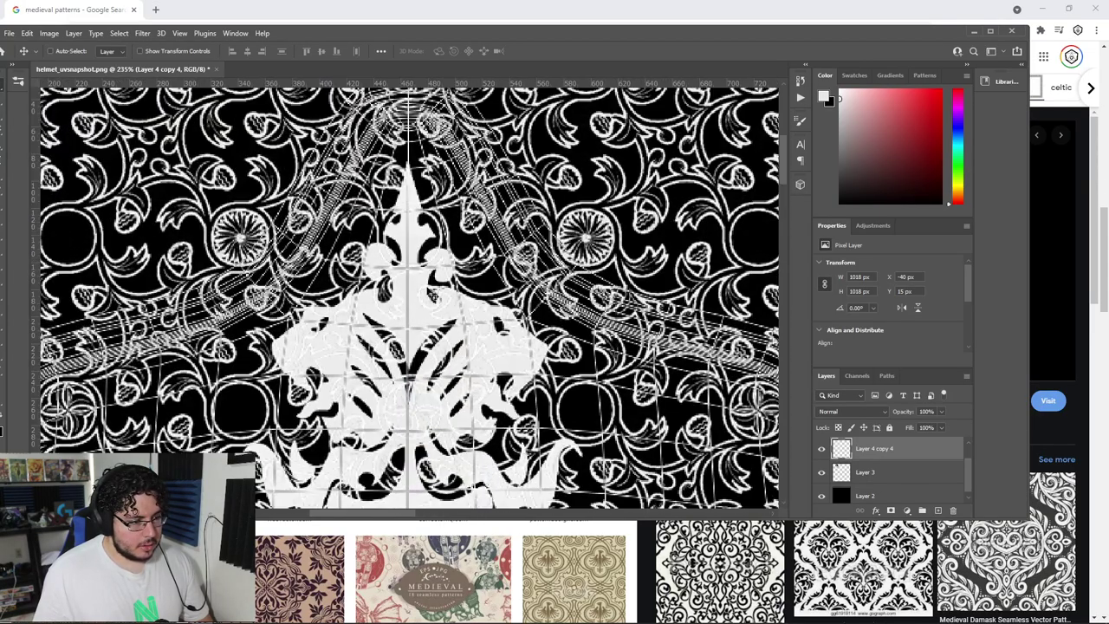
Step: Hide the Layer 4 copy 4 pattern and maximize the Photoshop window around the faceplate emblem
scroll(892, 483, down, 1)
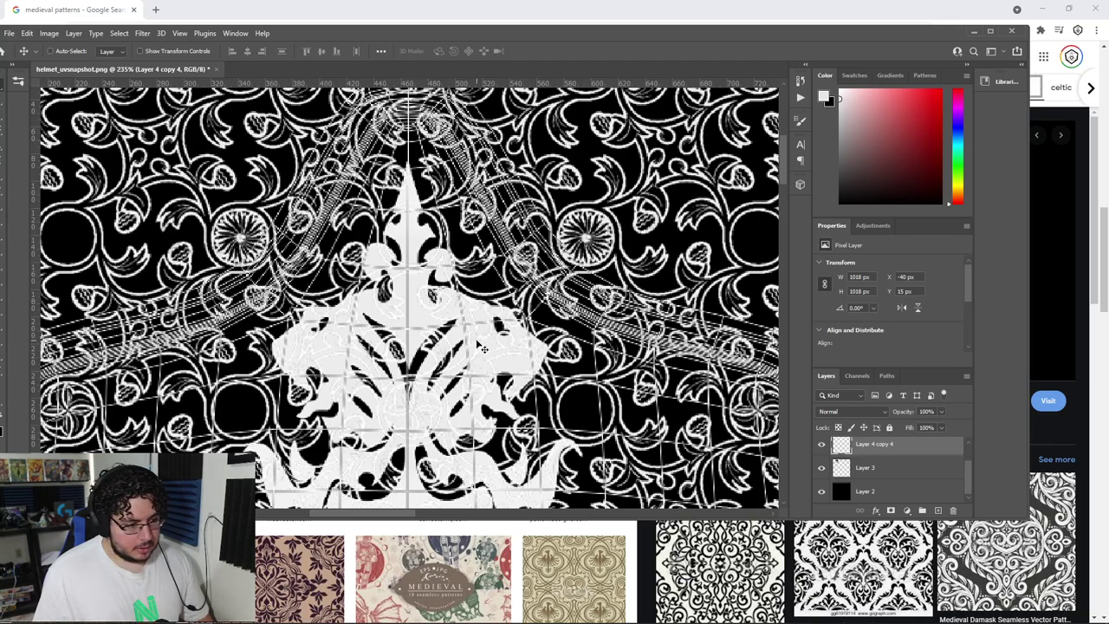
click(823, 444)
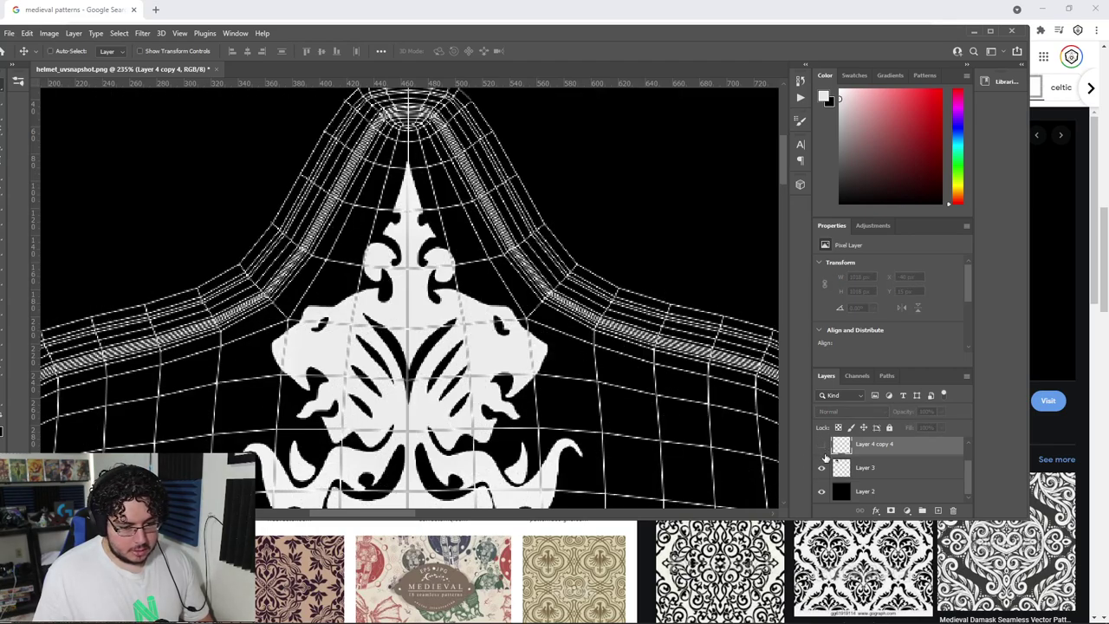
scroll(823, 450, up, 1)
click(989, 32)
alt+scroll(650, 339, down, 3)
drag(667, 412, 653, 305)
drag(477, 93, 478, 85)
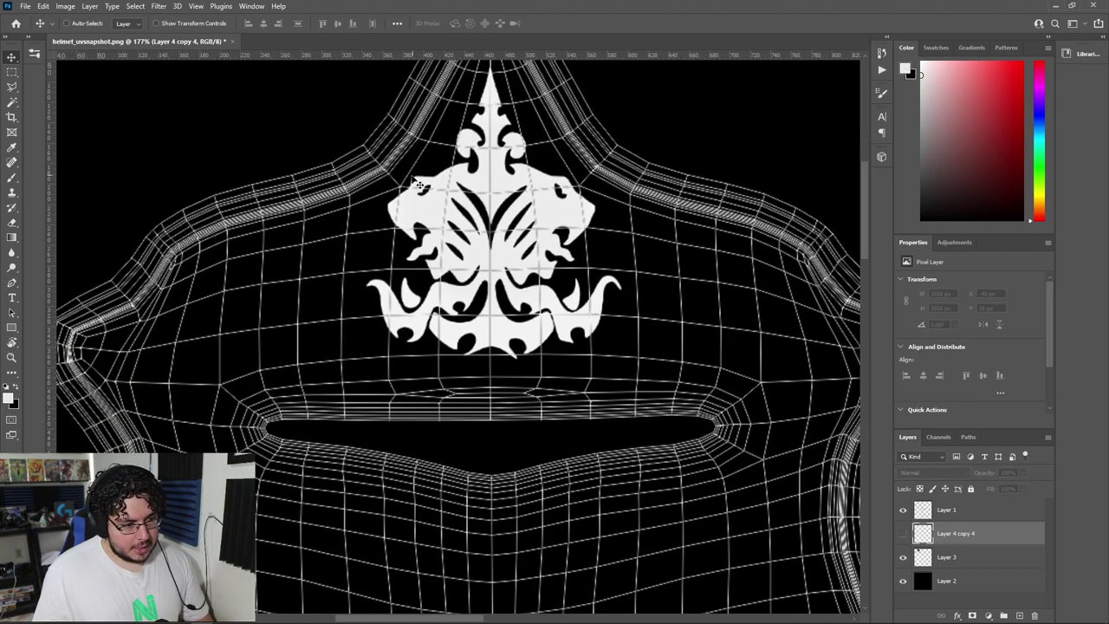
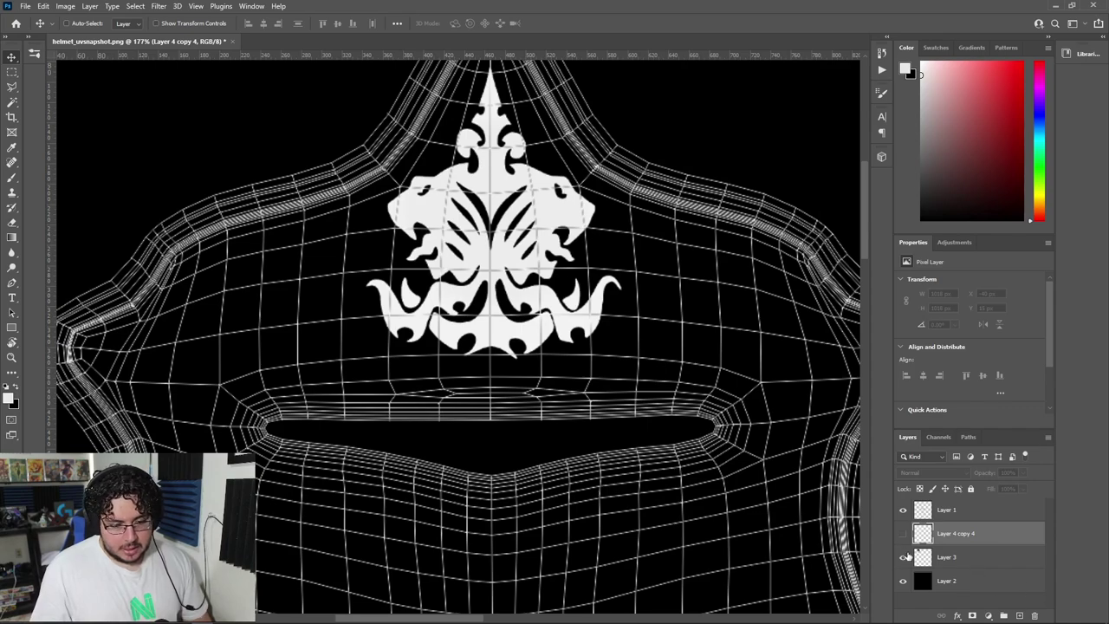
Step: Hide the Layer 1 wireframe and select the white emblem on Layer 3 using Color Range with fuzziness 84
click(950, 559)
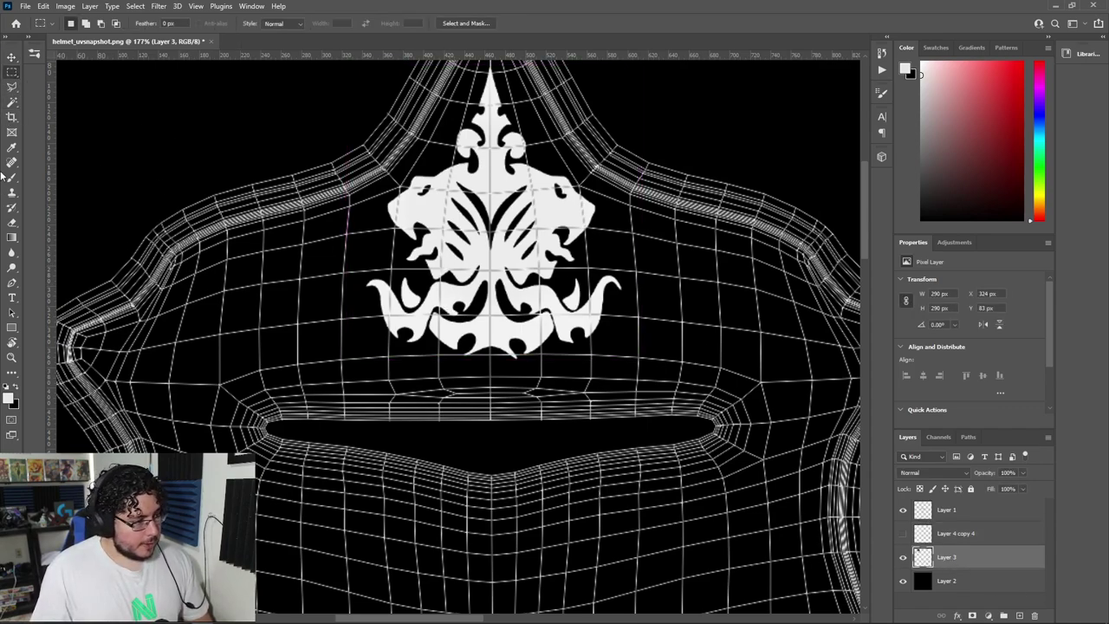
click(136, 7)
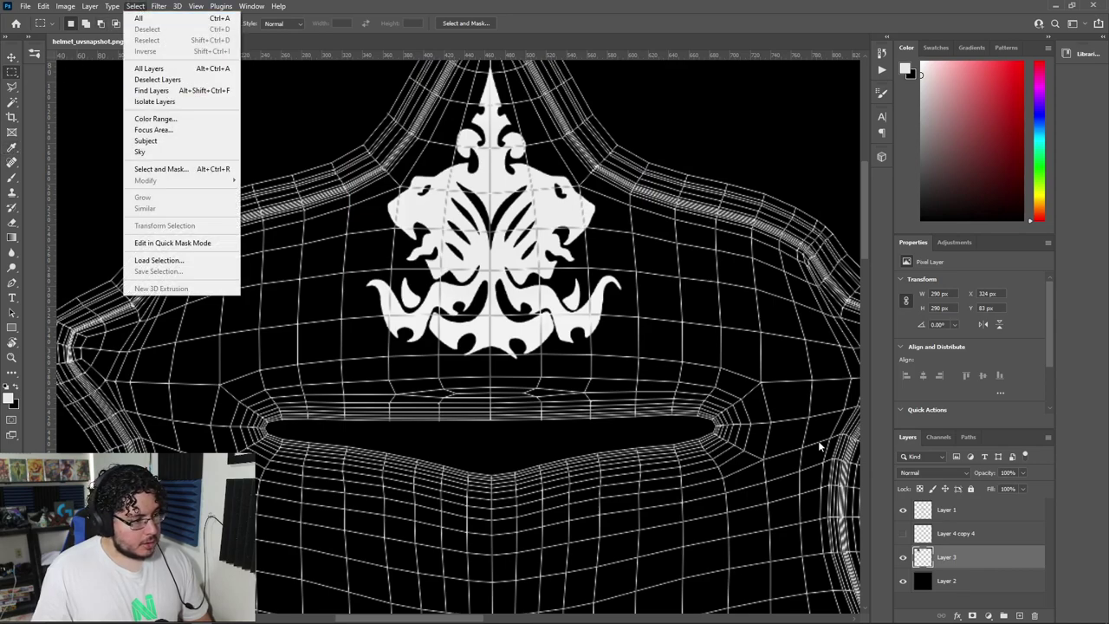
click(902, 511)
click(902, 511)
click(903, 511)
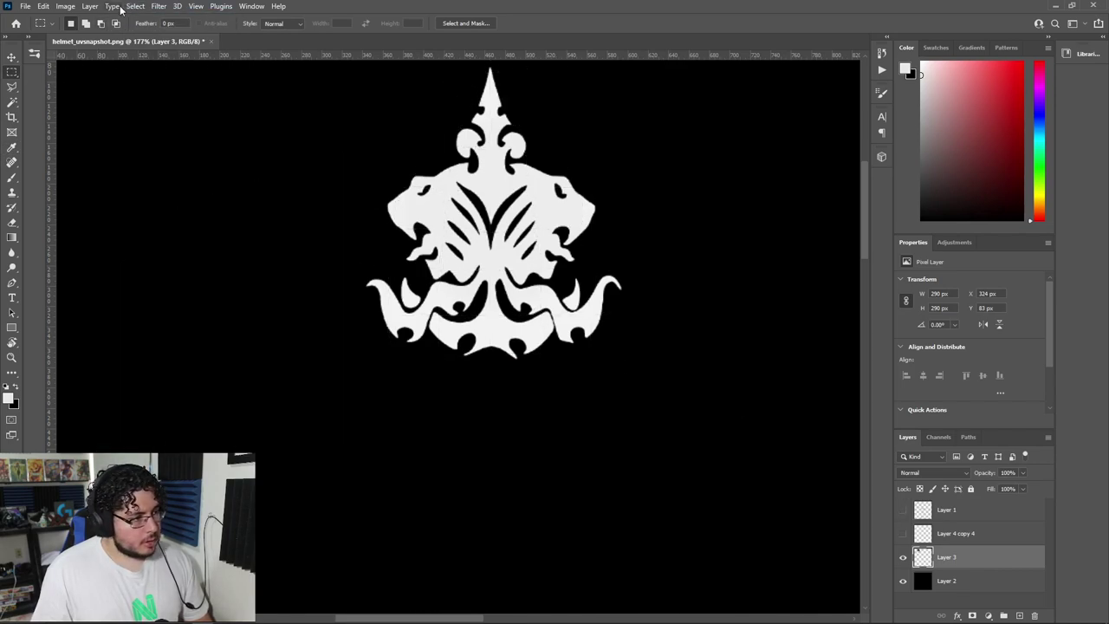
click(134, 7)
click(154, 119)
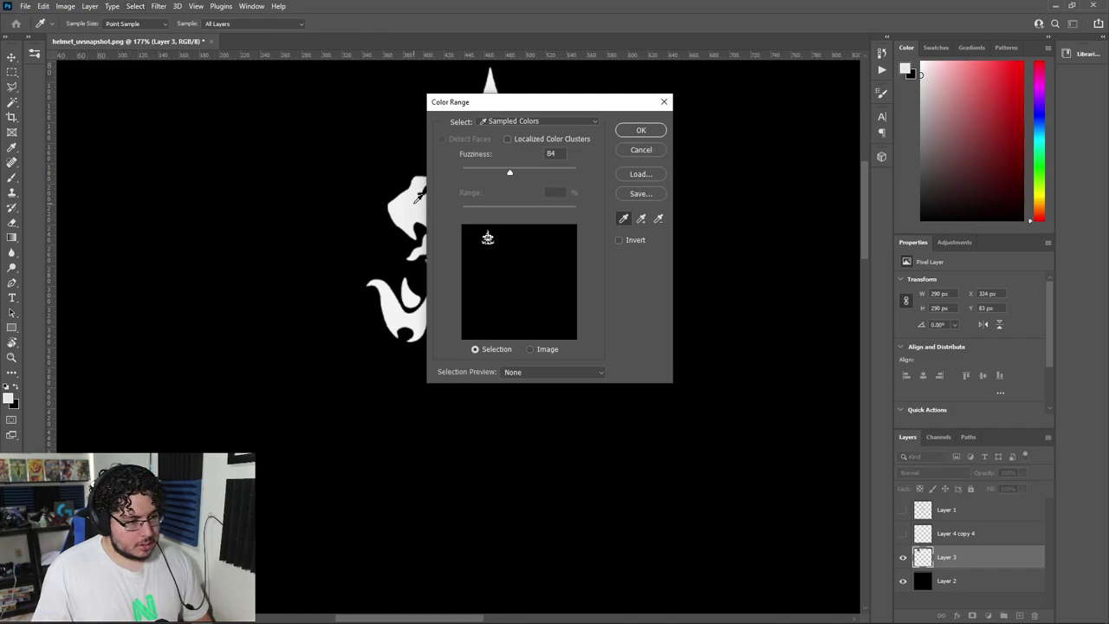
click(632, 130)
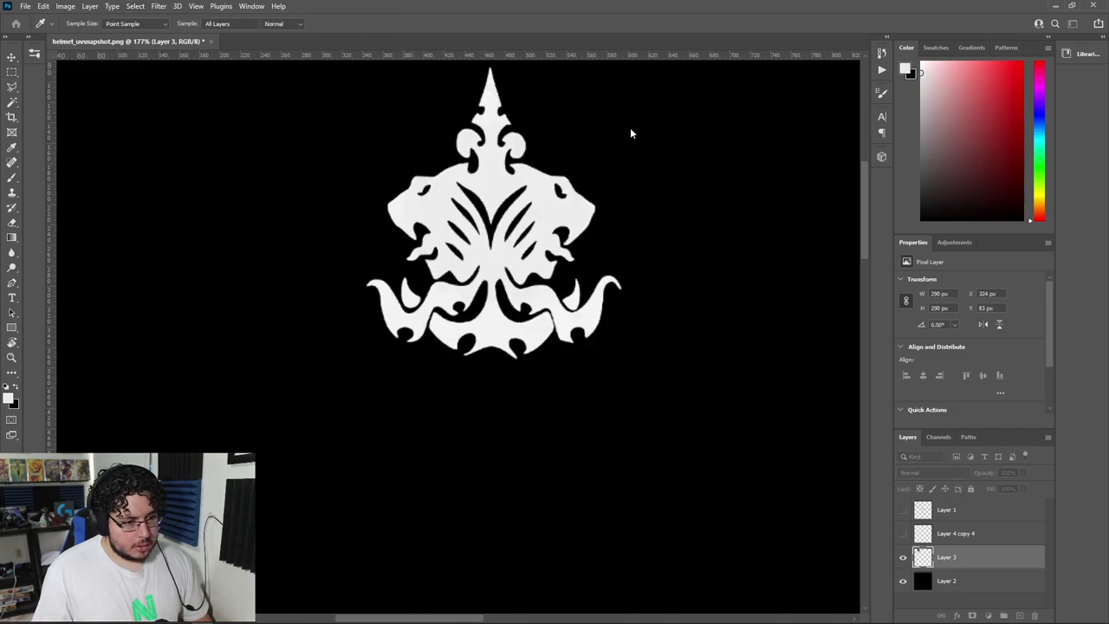
Step: Show Layer 1 and the pattern again, make Layer 4 copy 4 active and expand the emblem selection by 10 pixels
click(902, 510)
click(902, 534)
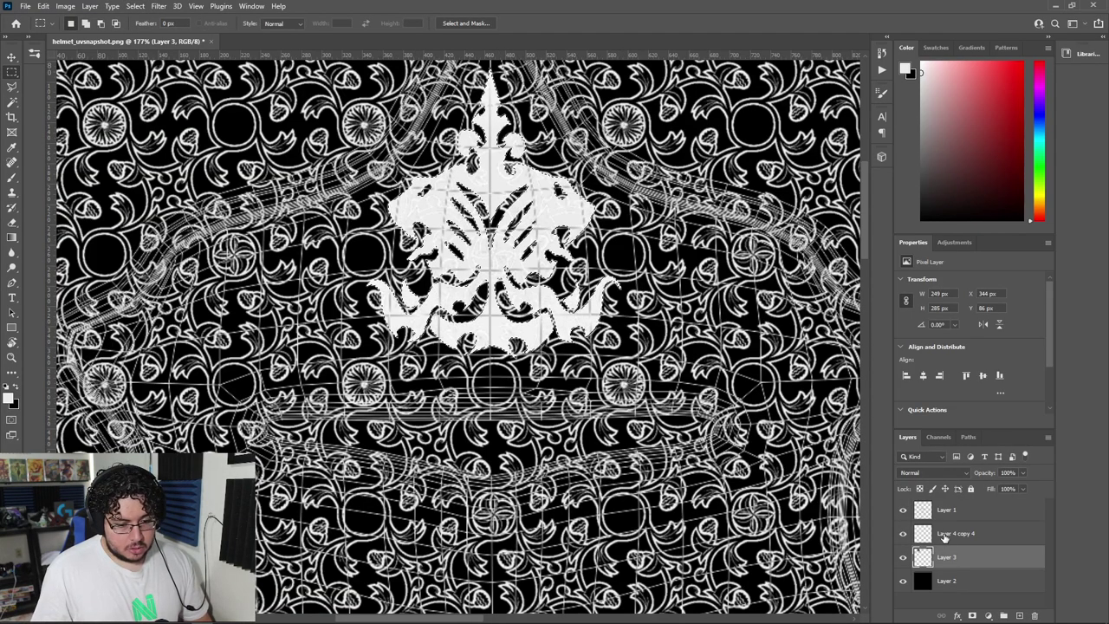
click(944, 537)
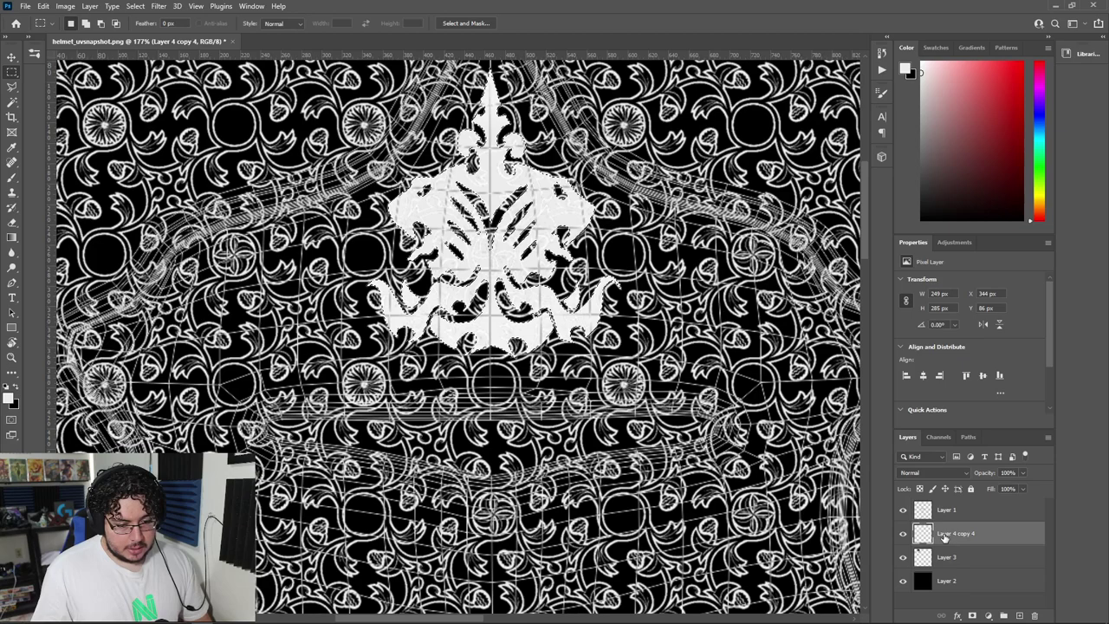
click(135, 6)
mouse_move(173, 181)
click(261, 202)
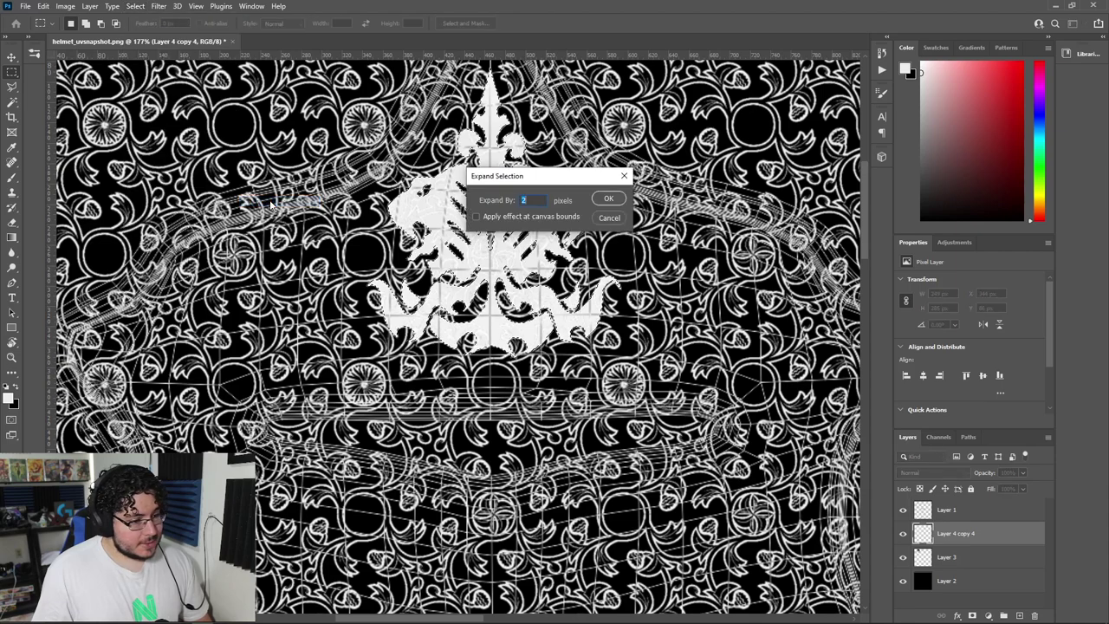
text(10)
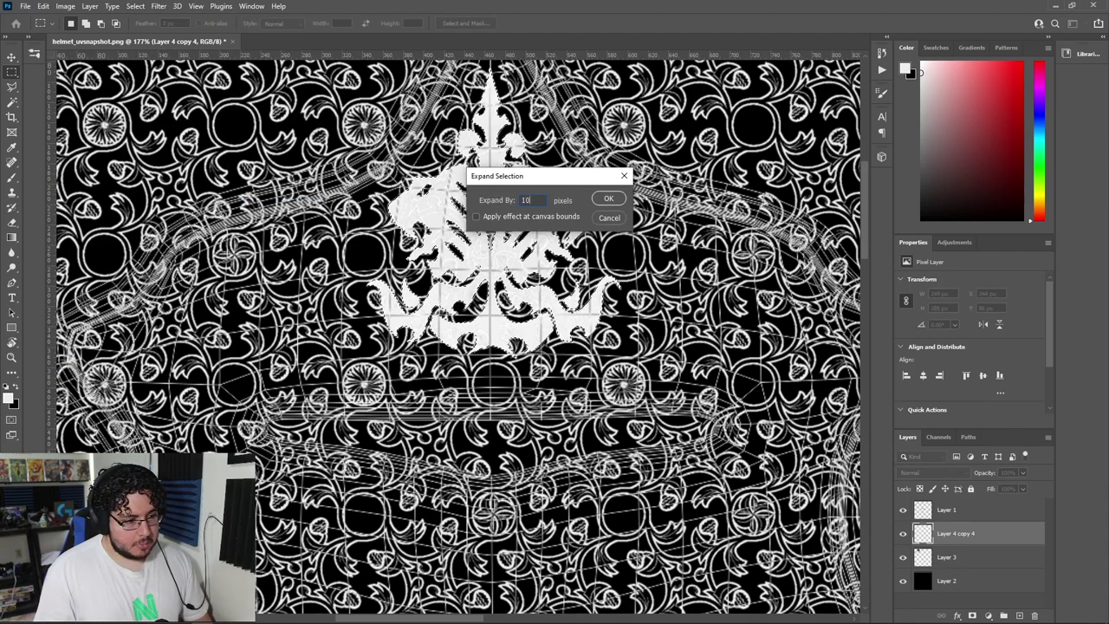
click(612, 200)
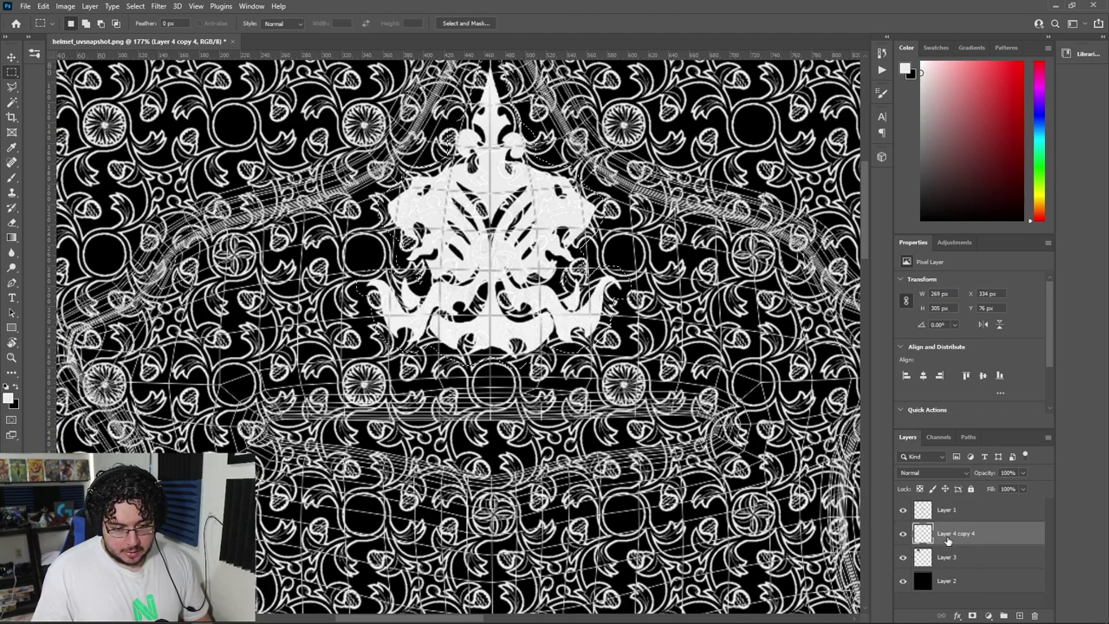
Step: Add a layer mask to Layer 4 copy 4 from the selection and invert it to clear the pattern around the emblem
click(974, 615)
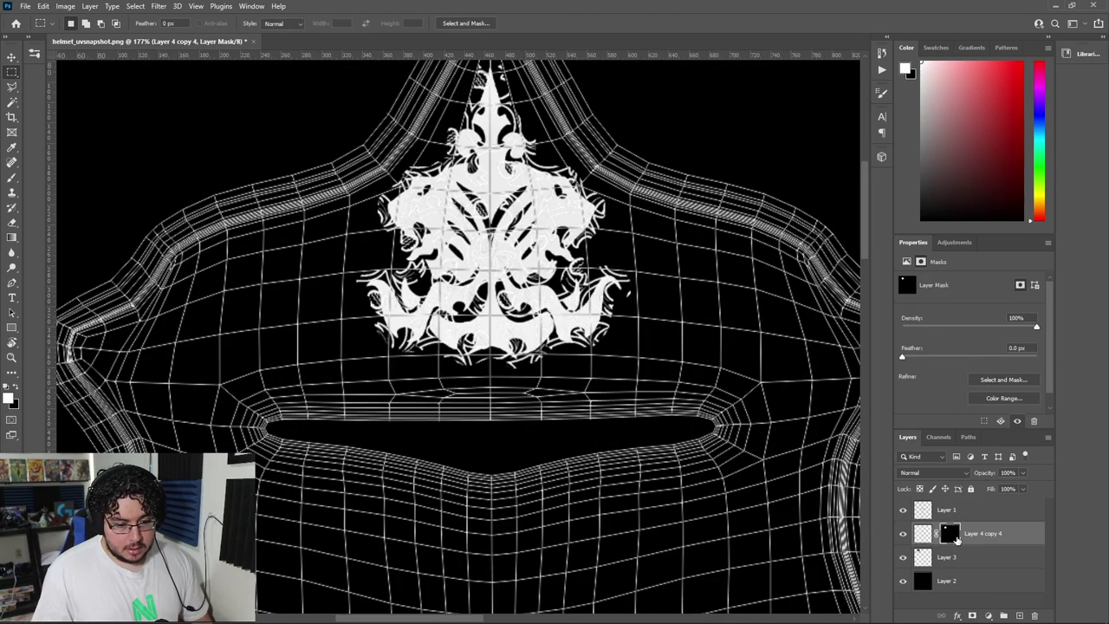
key(ctrl+i)
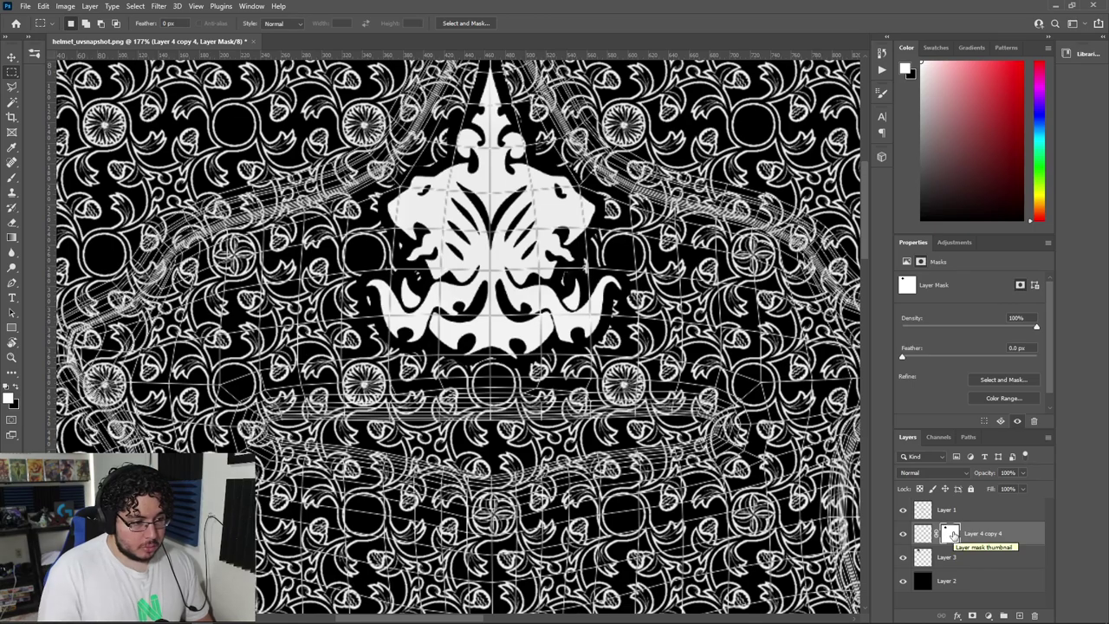
alt+scroll(618, 317, down, 2)
alt+scroll(826, 472, up, 1)
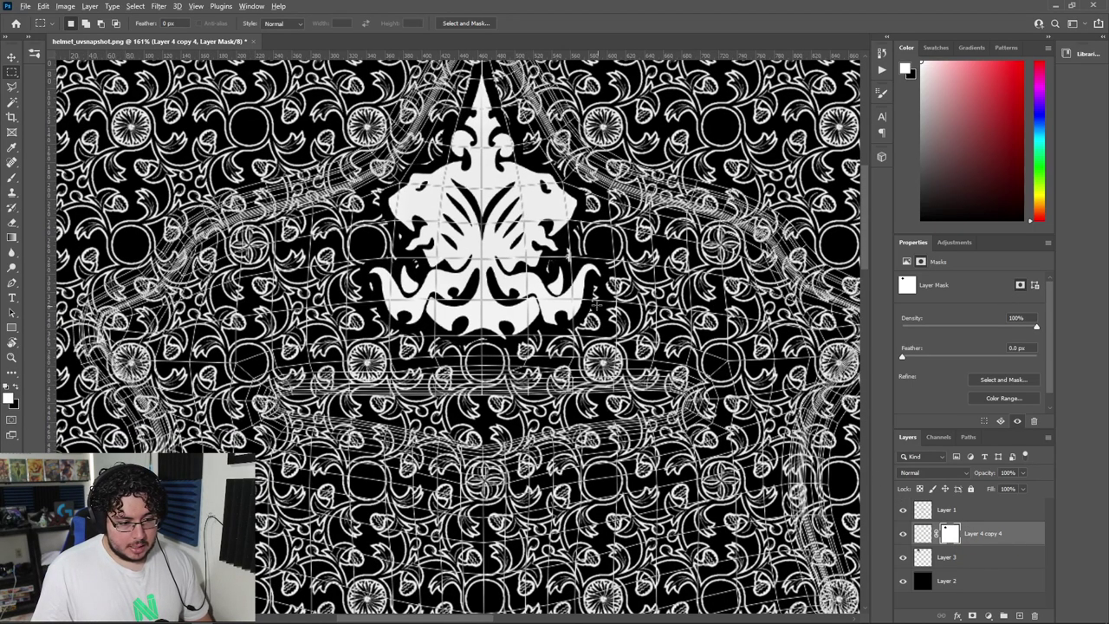
Step: Examine the masked pattern around the emblem and along the visor slit's wireframe
alt+scroll(598, 308, up, 3)
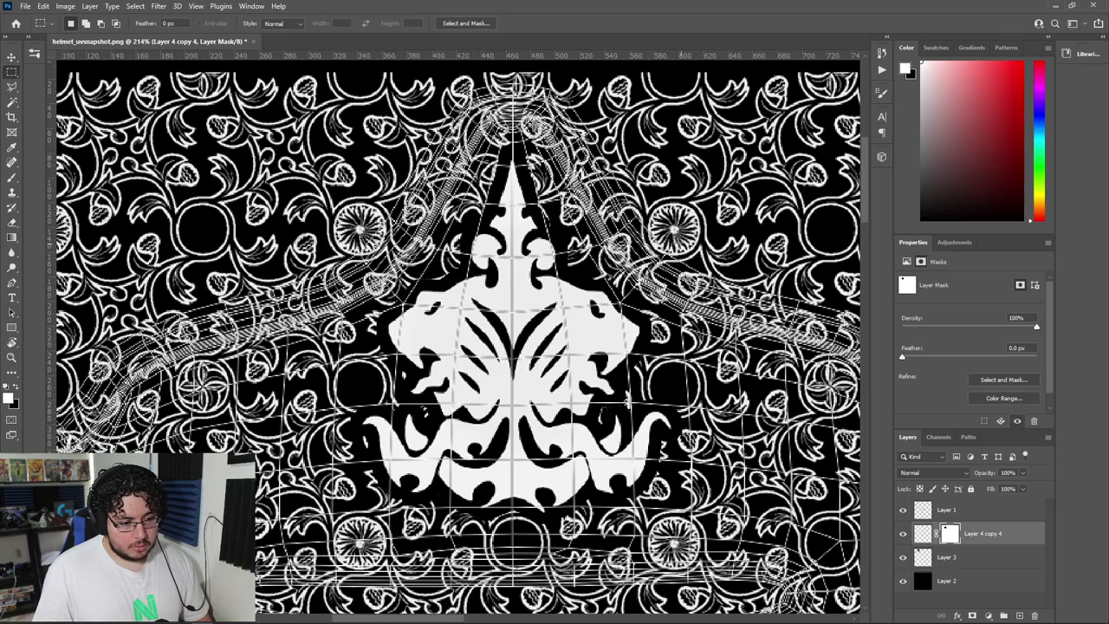
alt+scroll(627, 398, down, 3)
alt+scroll(622, 390, up, 4)
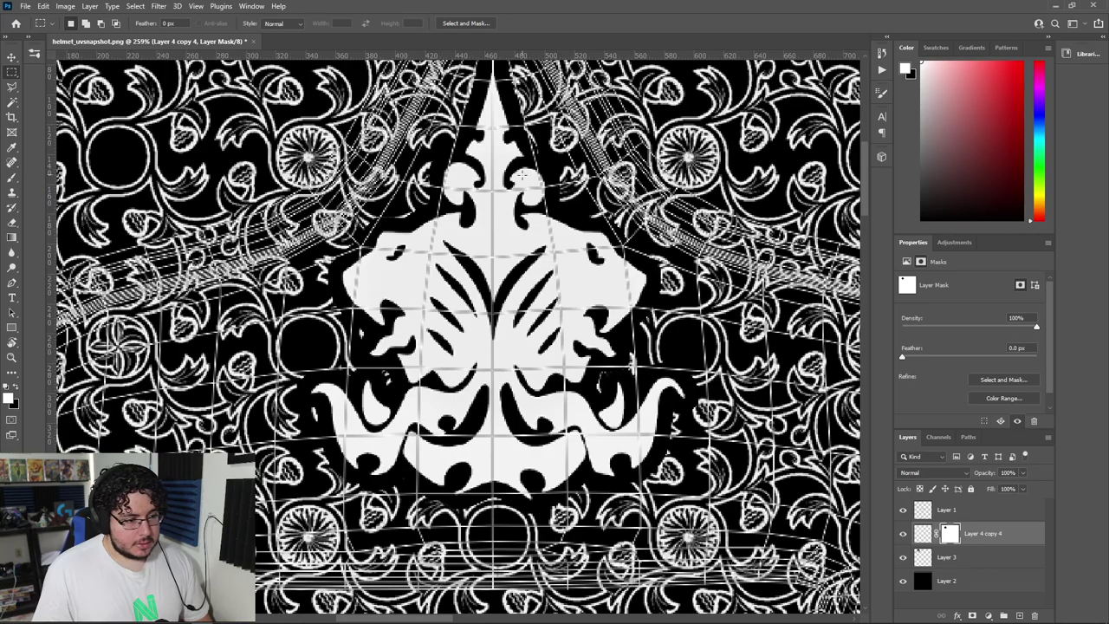
alt+scroll(535, 207, down, 3)
drag(500, 435, 520, 313)
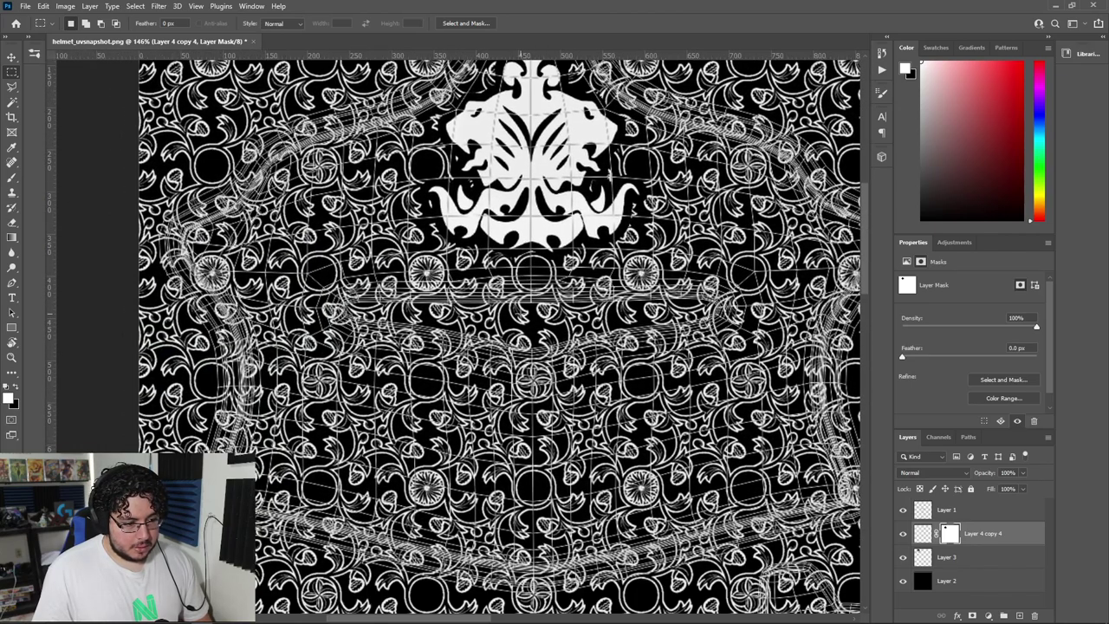
alt+scroll(522, 314, up, 4)
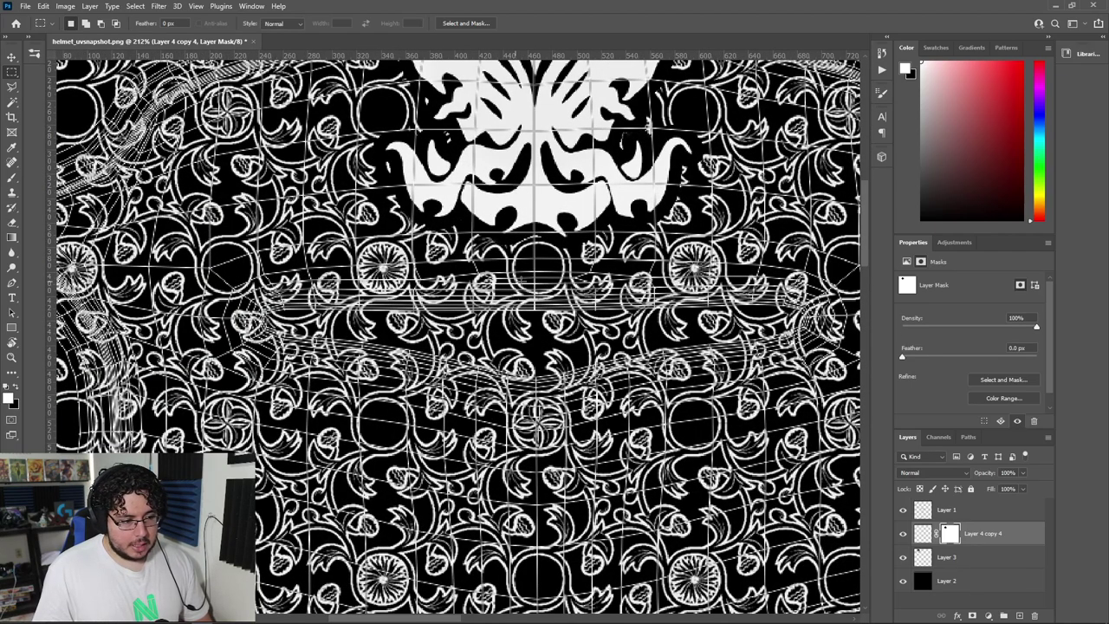
alt+scroll(706, 347, down, 2)
alt+scroll(736, 325, up, 2)
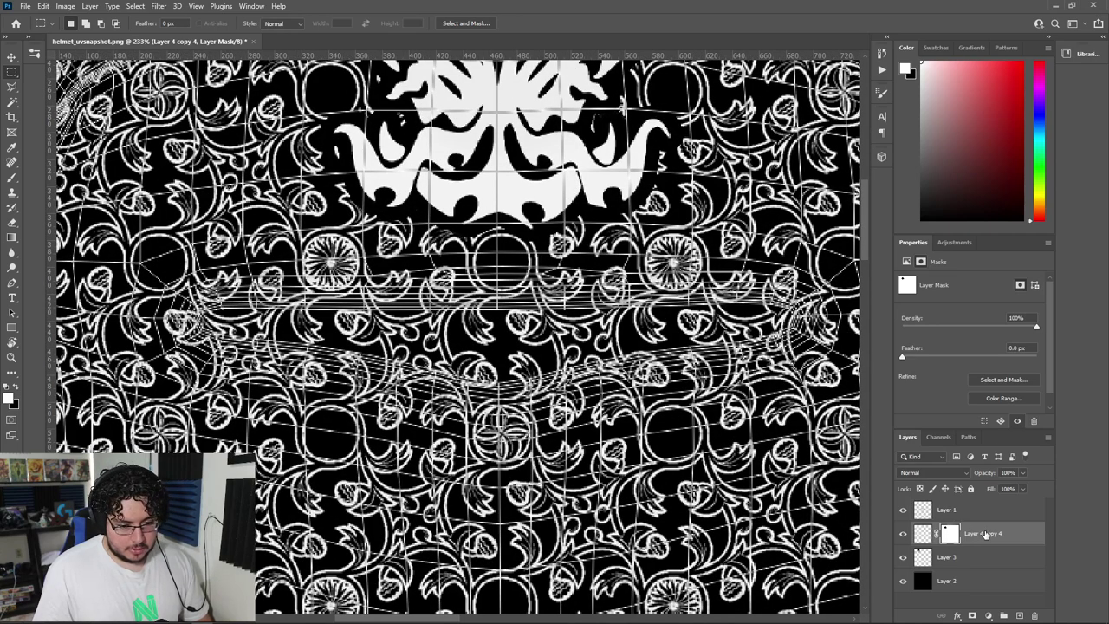
Step: Paint black on the Layer 4 copy 4 mask with a 62 px Hard Round brush to clear the pattern over the visor slit
click(984, 534)
click(952, 534)
key(b)
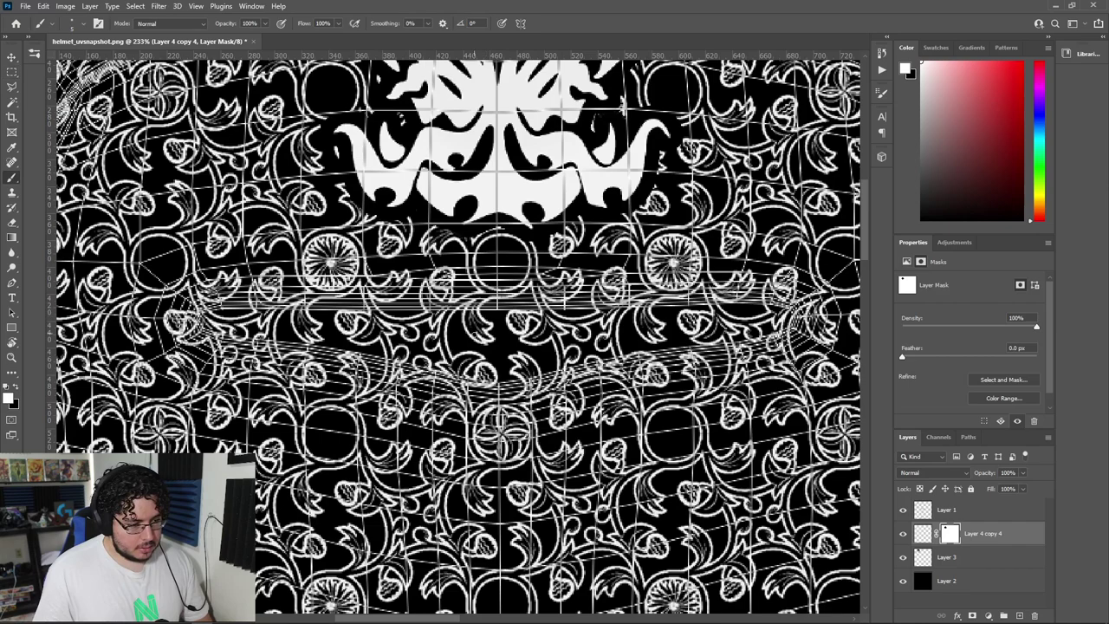
right_click(465, 324)
double_click(502, 397)
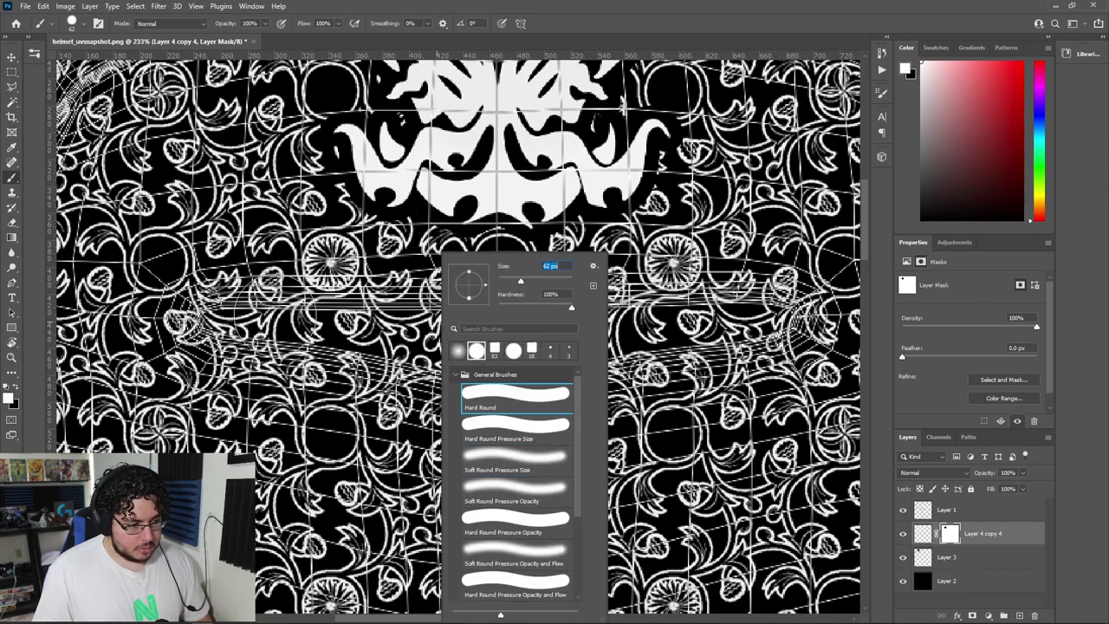
key(x)
mouse_move(320, 325)
mouse_down()
mouse_move(295, 303)
mouse_move(382, 299)
mouse_move(343, 327)
mouse_move(390, 324)
mouse_move(211, 318)
mouse_move(532, 368)
mouse_move(786, 327)
mouse_move(692, 345)
mouse_move(737, 344)
mouse_move(790, 312)
mouse_move(372, 311)
mouse_move(524, 311)
mouse_up()
key(ctrl+z)
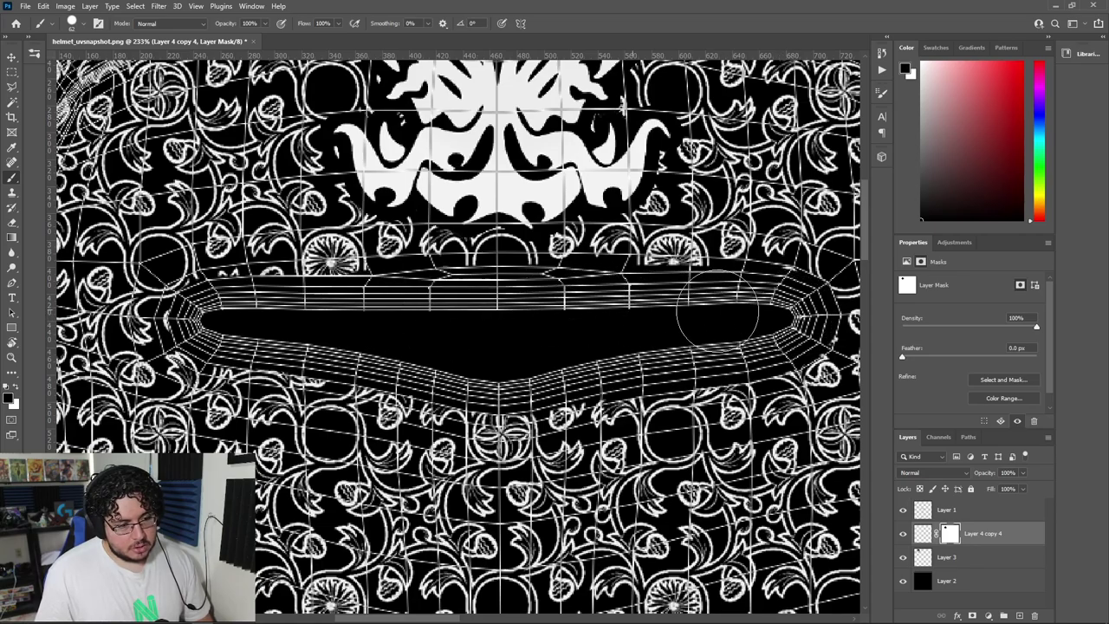
Step: Paint black on the Layer 4 copy 4 mask to clear the pattern outside the faceplate's upper-left edge
alt+scroll(598, 342, down, 8)
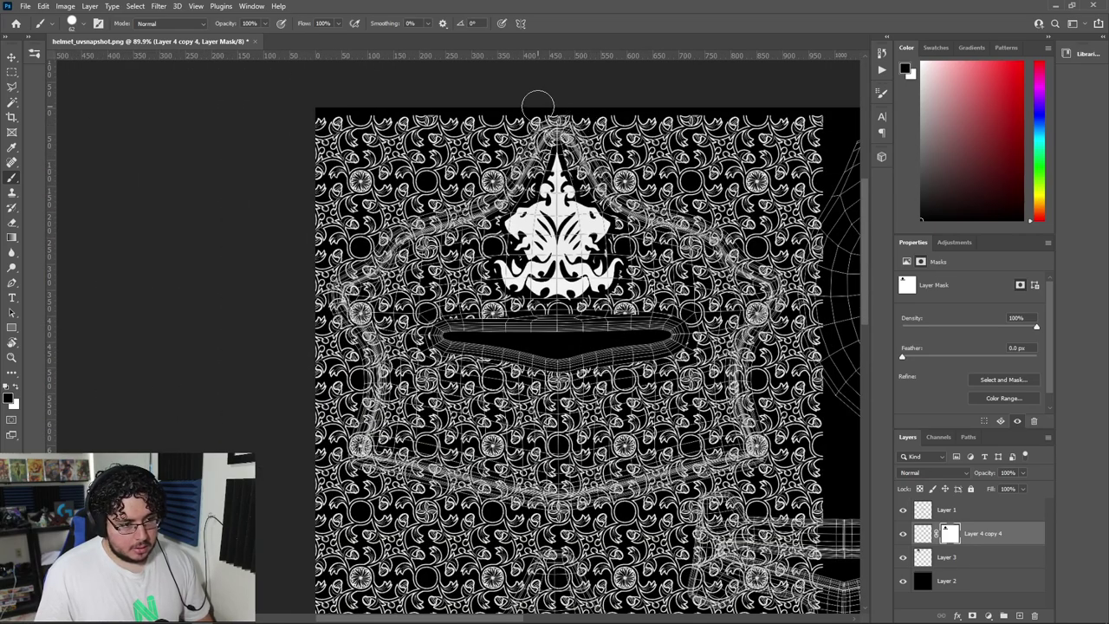
mouse_move(537, 113)
mouse_down()
mouse_move(481, 169)
mouse_move(364, 169)
mouse_move(365, 109)
mouse_up()
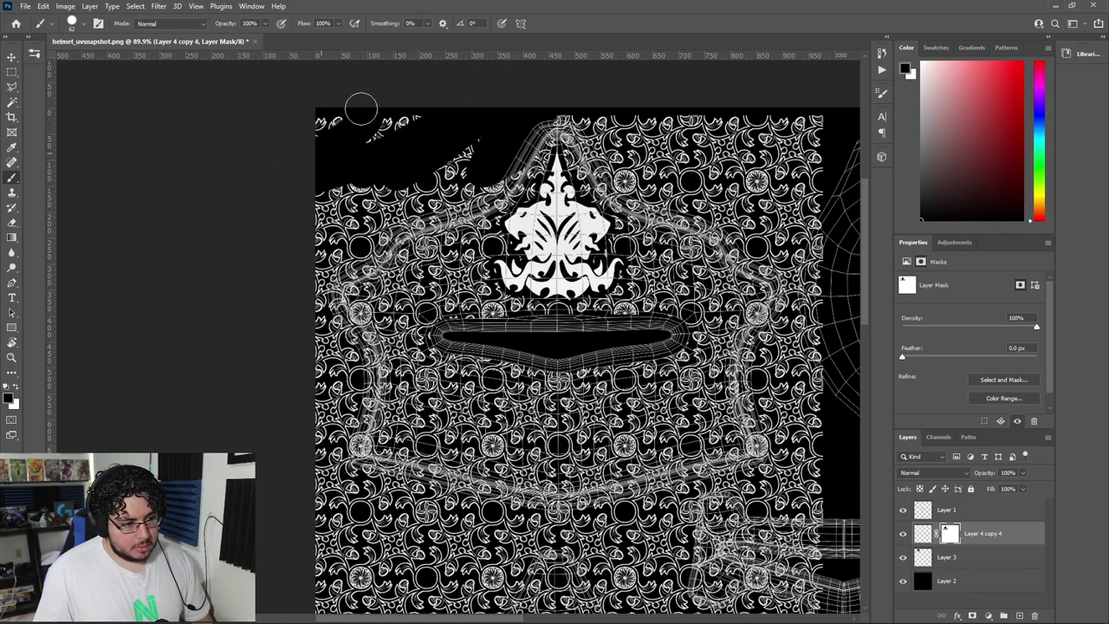
drag(468, 99, 437, 172)
Step: Paint black on the mask around the whole faceplate outline to clear the pattern from its border wireframe
alt+scroll(441, 171, up, 5)
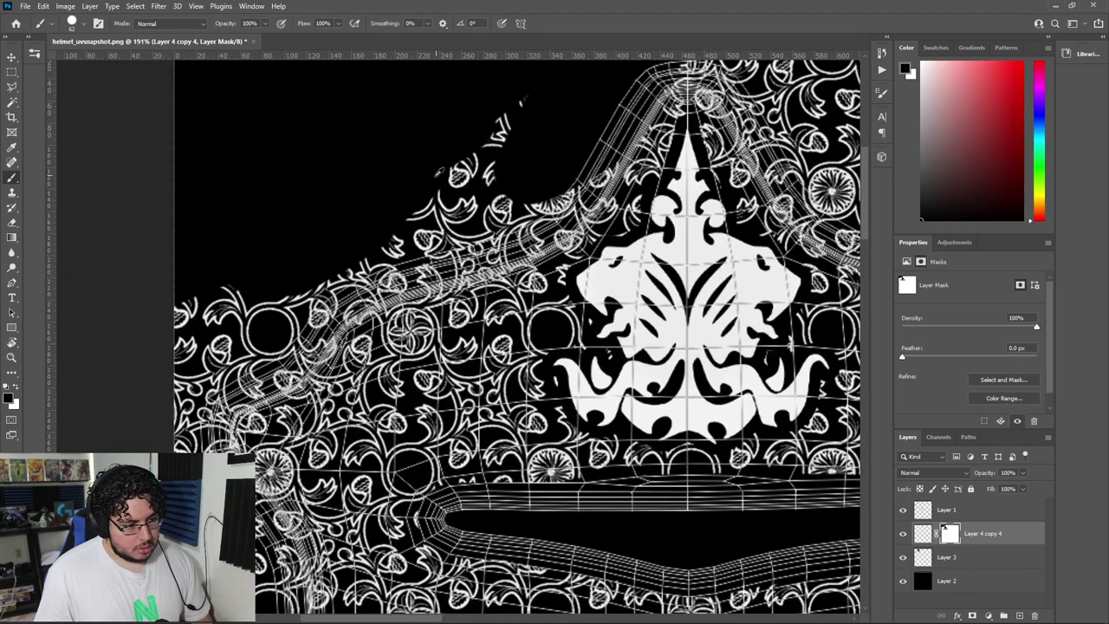
mouse_move(358, 282)
mouse_down()
mouse_move(507, 225)
mouse_move(537, 185)
mouse_move(581, 171)
mouse_move(395, 236)
mouse_up()
mouse_move(254, 292)
mouse_down()
mouse_move(342, 272)
mouse_move(273, 351)
mouse_move(310, 329)
mouse_move(219, 383)
mouse_move(176, 374)
mouse_up()
drag(221, 270, 282, 73)
mouse_move(251, 195)
mouse_down()
mouse_move(253, 247)
mouse_move(319, 347)
mouse_move(347, 444)
mouse_up()
drag(325, 422, 329, 258)
mouse_move(253, 156)
mouse_down()
mouse_move(259, 266)
mouse_move(286, 258)
mouse_move(319, 313)
mouse_move(333, 312)
mouse_move(314, 396)
mouse_move(351, 468)
mouse_move(255, 363)
mouse_move(315, 453)
mouse_move(750, 529)
mouse_up()
drag(712, 522, 326, 465)
drag(389, 489, 804, 362)
mouse_move(846, 354)
mouse_down()
mouse_move(604, 478)
mouse_move(568, 461)
mouse_move(532, 372)
mouse_move(539, 282)
mouse_move(518, 394)
mouse_move(544, 247)
mouse_move(490, 416)
mouse_move(563, 285)
mouse_move(554, 233)
mouse_move(444, 154)
mouse_move(496, 210)
mouse_move(675, 351)
mouse_up()
mouse_move(598, 281)
mouse_down()
mouse_move(394, 212)
mouse_move(310, 157)
mouse_move(571, 327)
mouse_up()
mouse_move(560, 304)
mouse_down()
mouse_move(532, 266)
mouse_move(450, 204)
mouse_up()
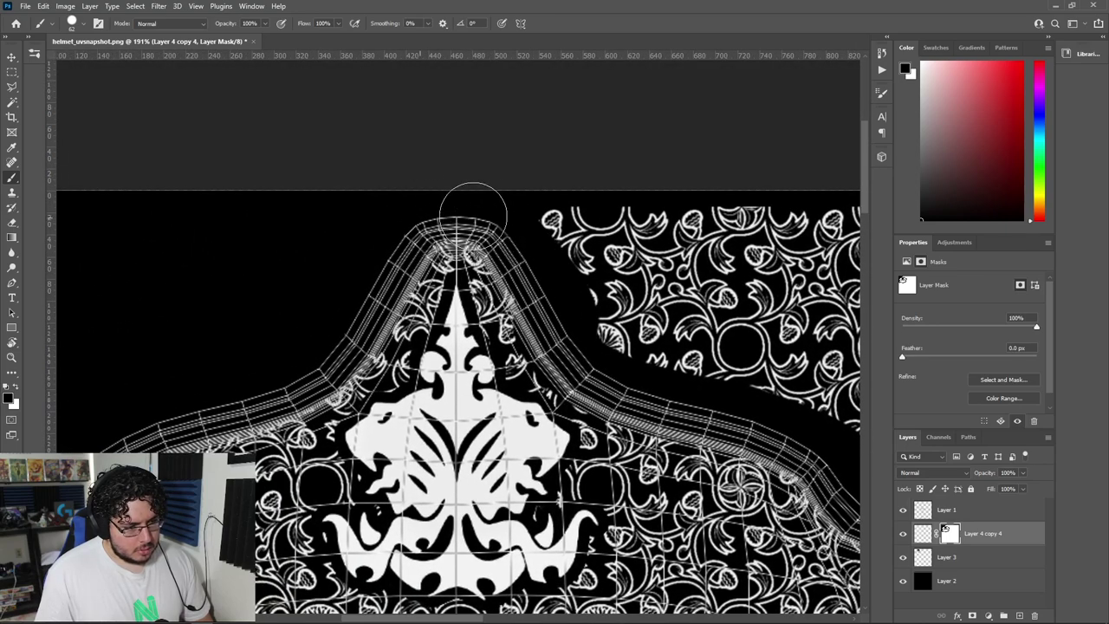
drag(464, 211, 652, 349)
Step: Mask out the leftover pattern below the faceplate and over the neighbouring round UV shell, and hide the Layer 1 wireframe
alt+scroll(632, 320, down, 5)
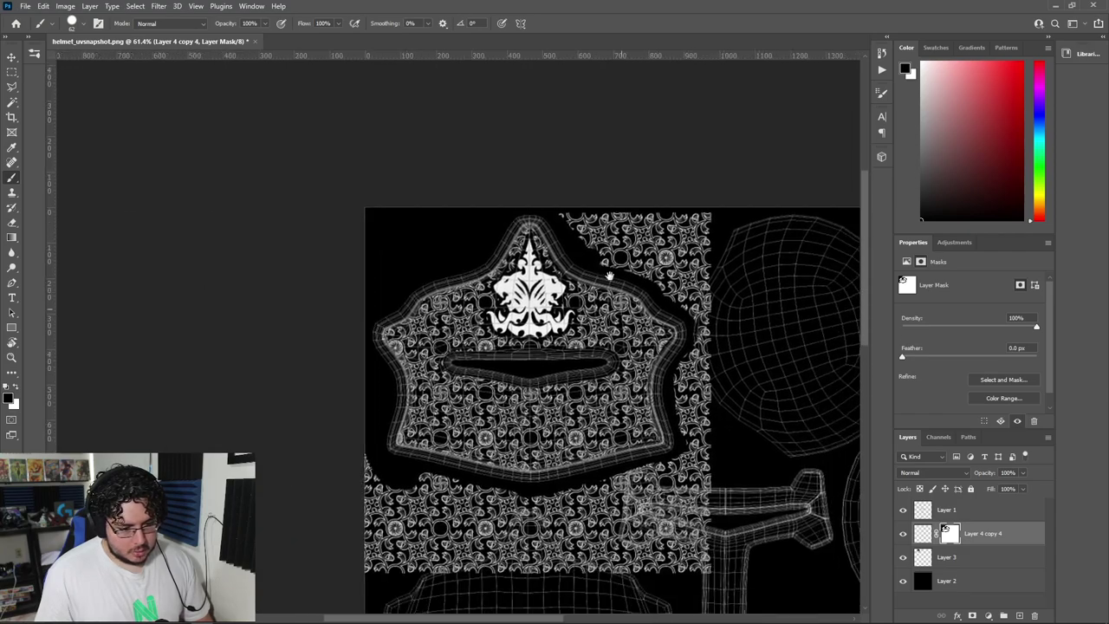
drag(611, 282, 604, 265)
mouse_move(515, 490)
mouse_down()
mouse_move(394, 502)
mouse_move(481, 454)
mouse_move(669, 495)
mouse_up()
drag(559, 508, 588, 439)
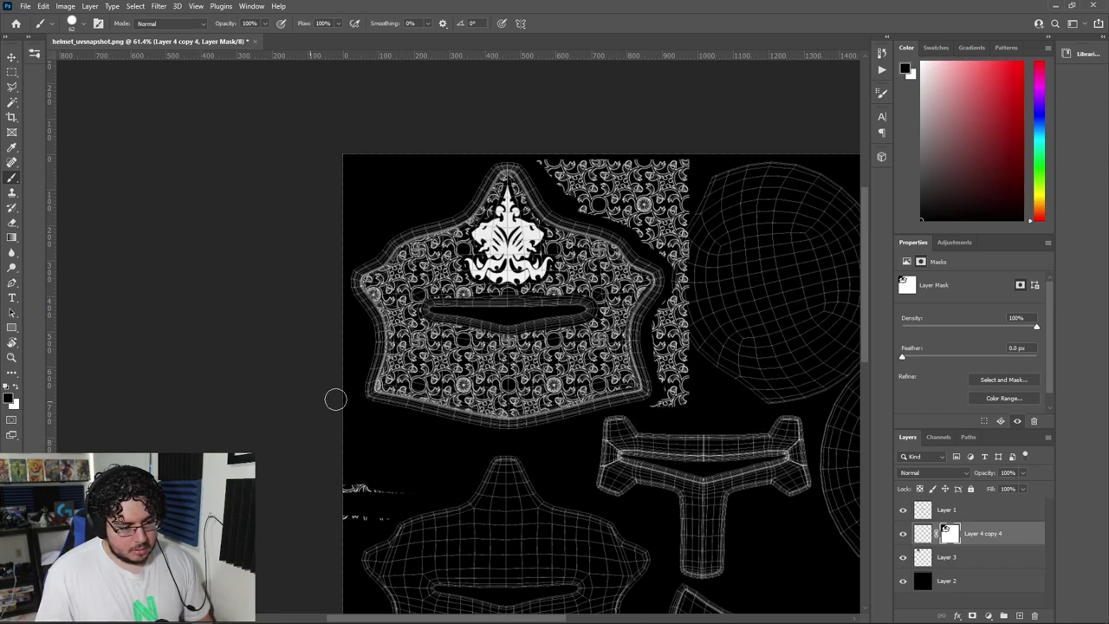
drag(707, 344, 697, 300)
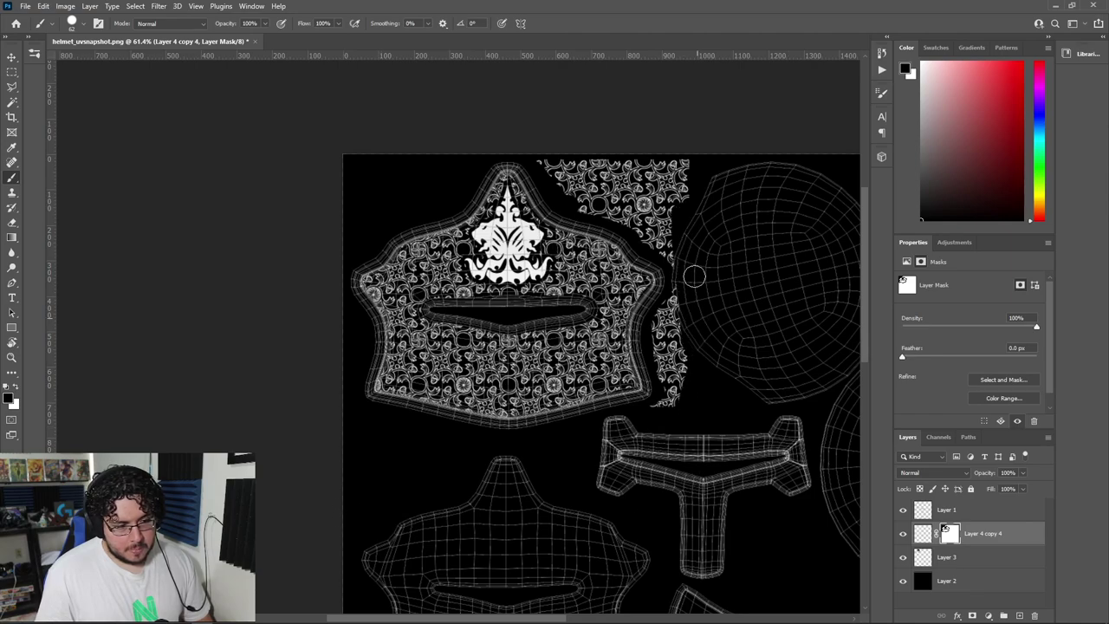
click(902, 510)
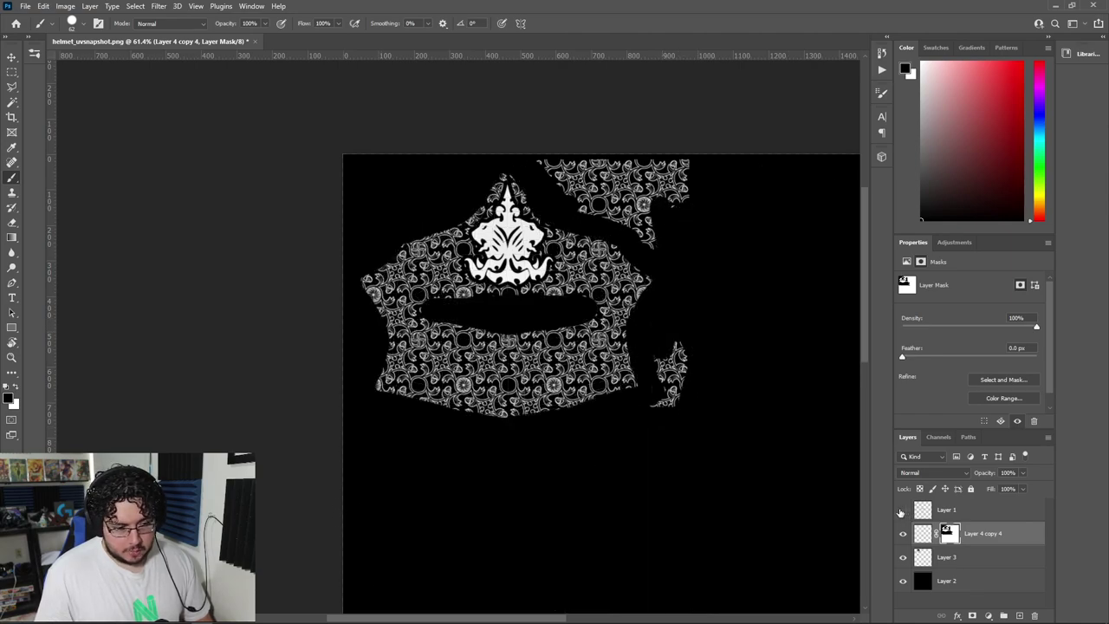
key(ctrl+shift+s)
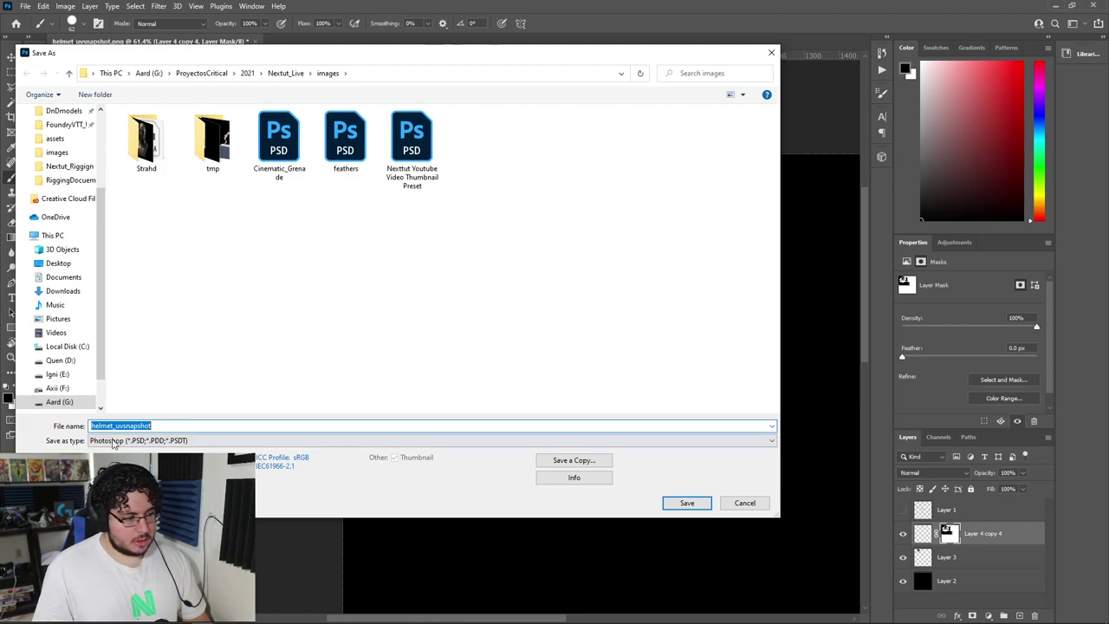
click(134, 441)
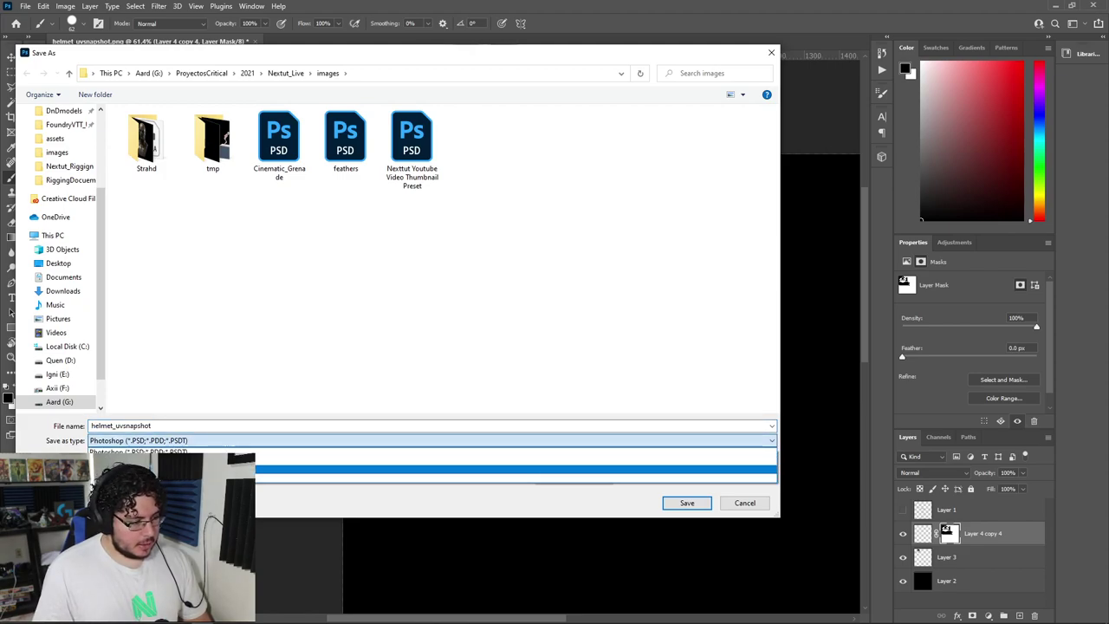
click(134, 451)
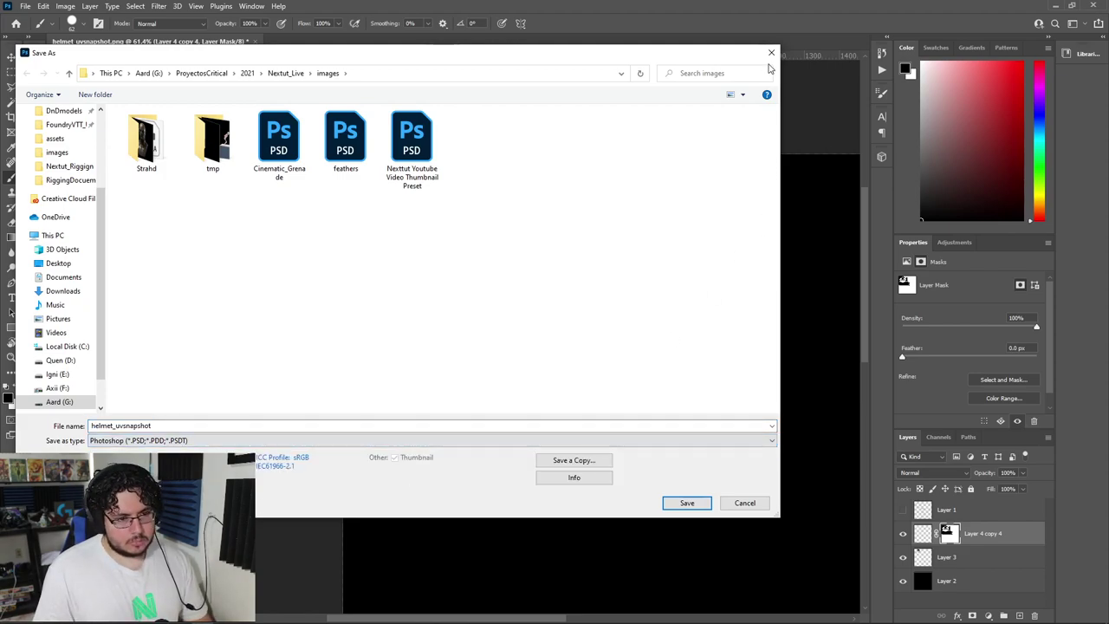
click(770, 52)
Step: Save a copy of the image as a JPEG named helmetdetails in the images folder, with quality 10
key(ctrl+alt+s)
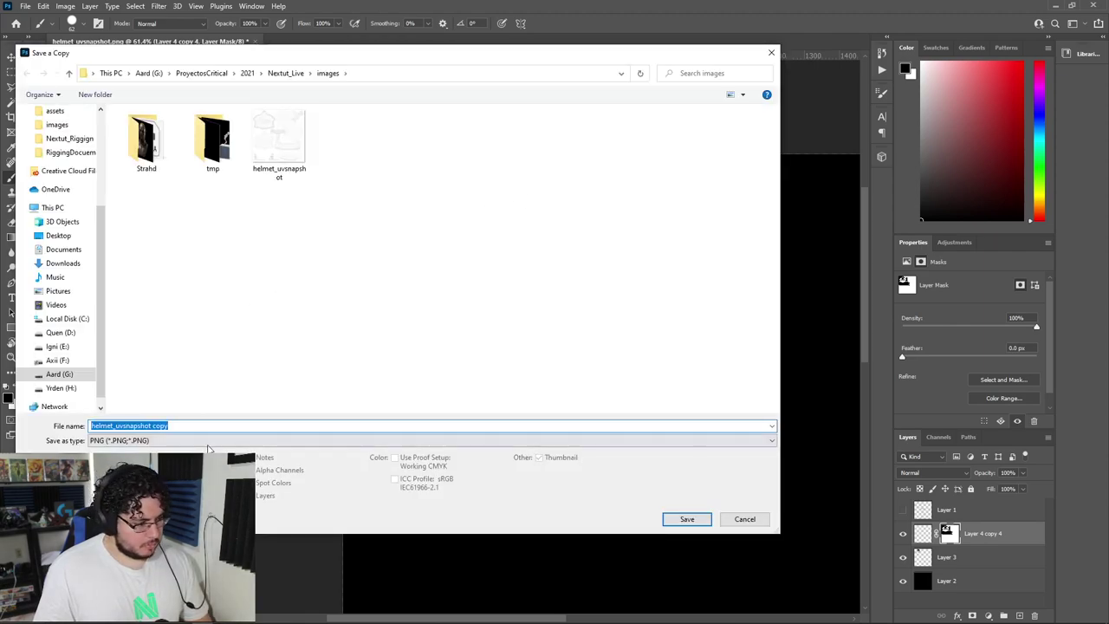
click(204, 441)
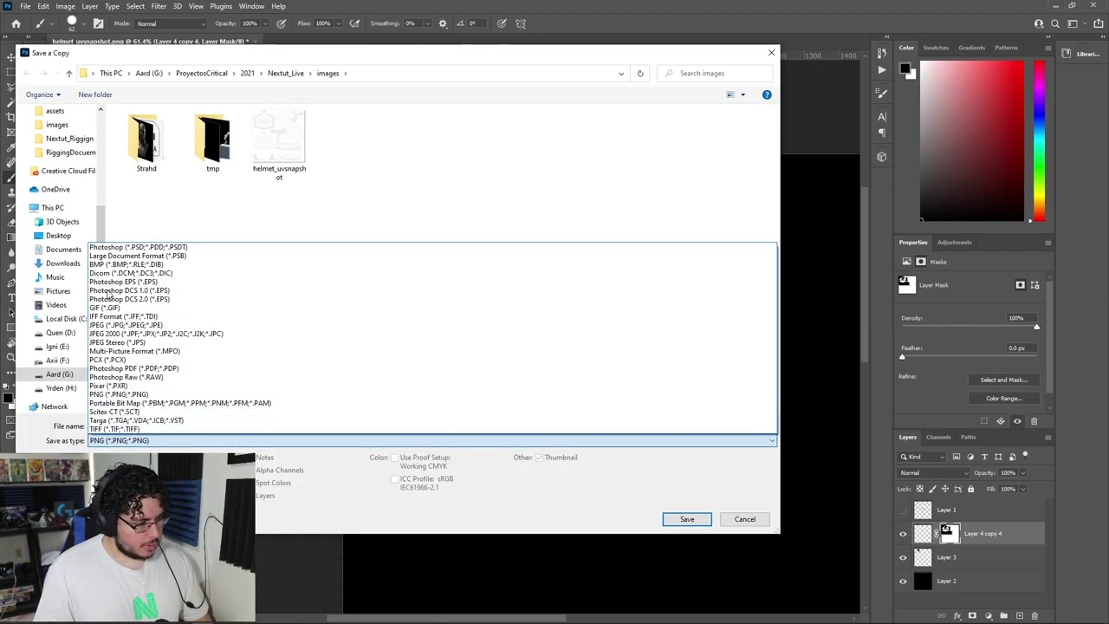
click(118, 325)
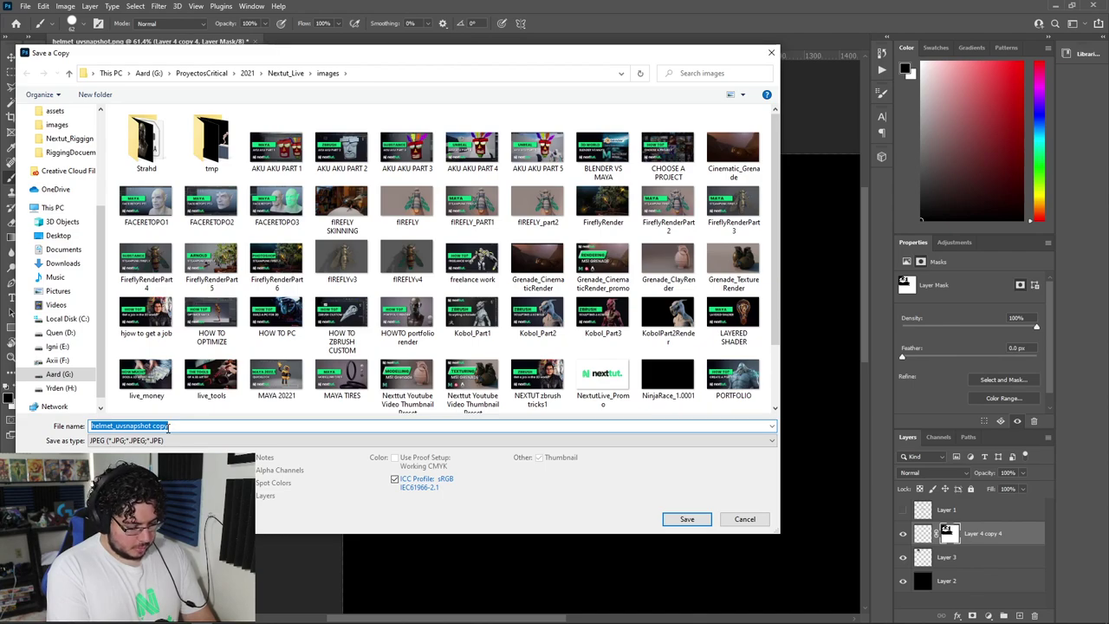
text(helemts)
text(etdet)
text(ails)
key(Return)
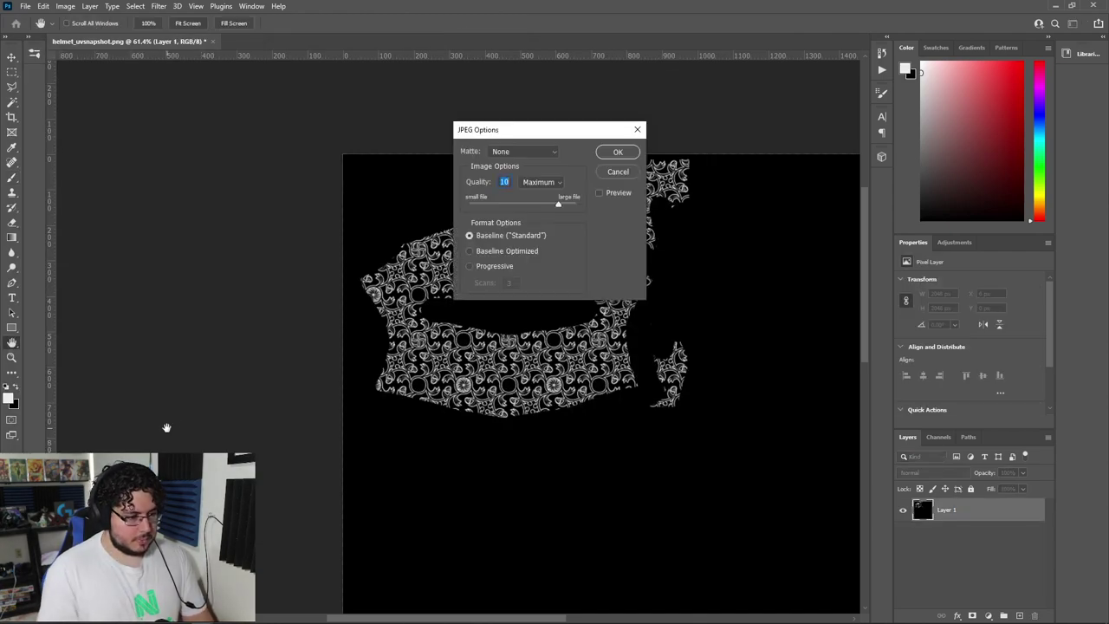
click(616, 153)
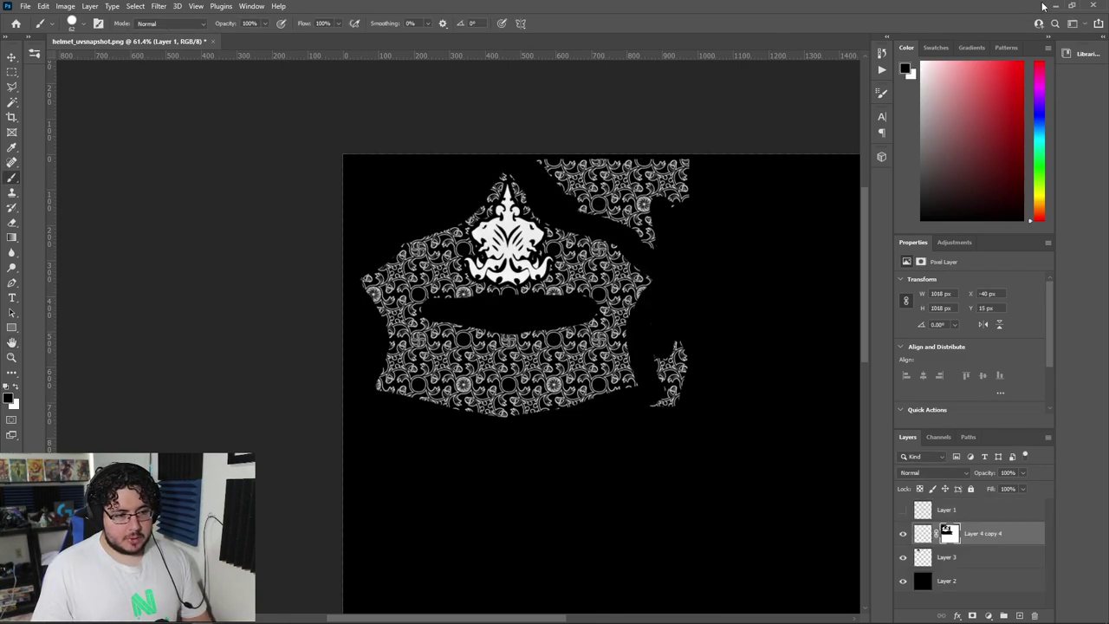
Step: Switch to ZBrush and open the helmet's Texture Map settings
click(1055, 7)
click(1042, 9)
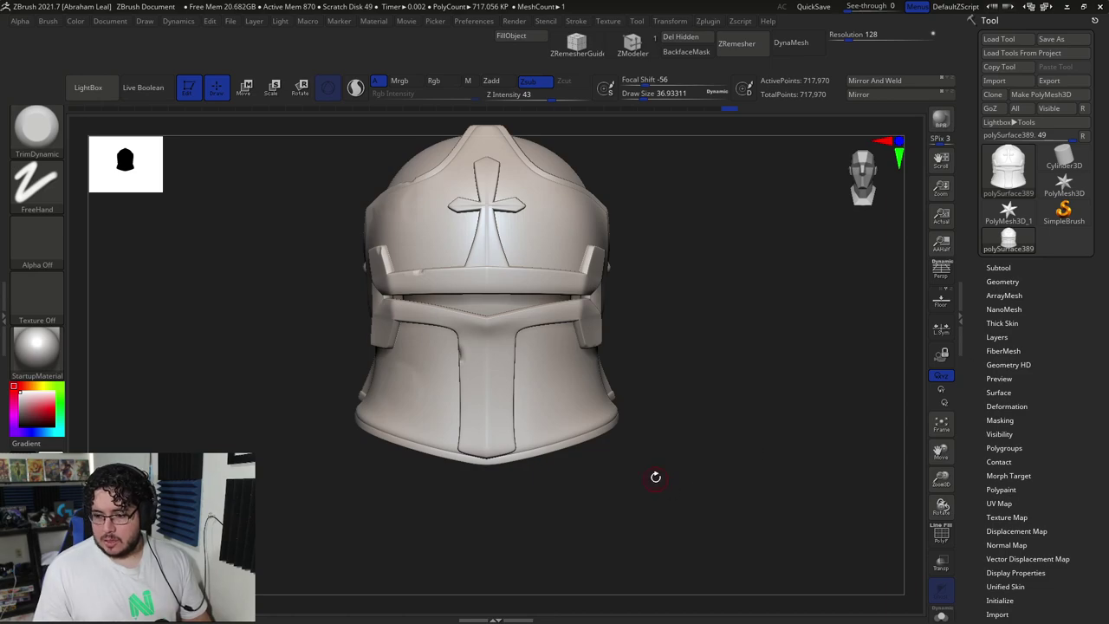
drag(705, 441, 901, 405)
scroll(1079, 450, down, 3)
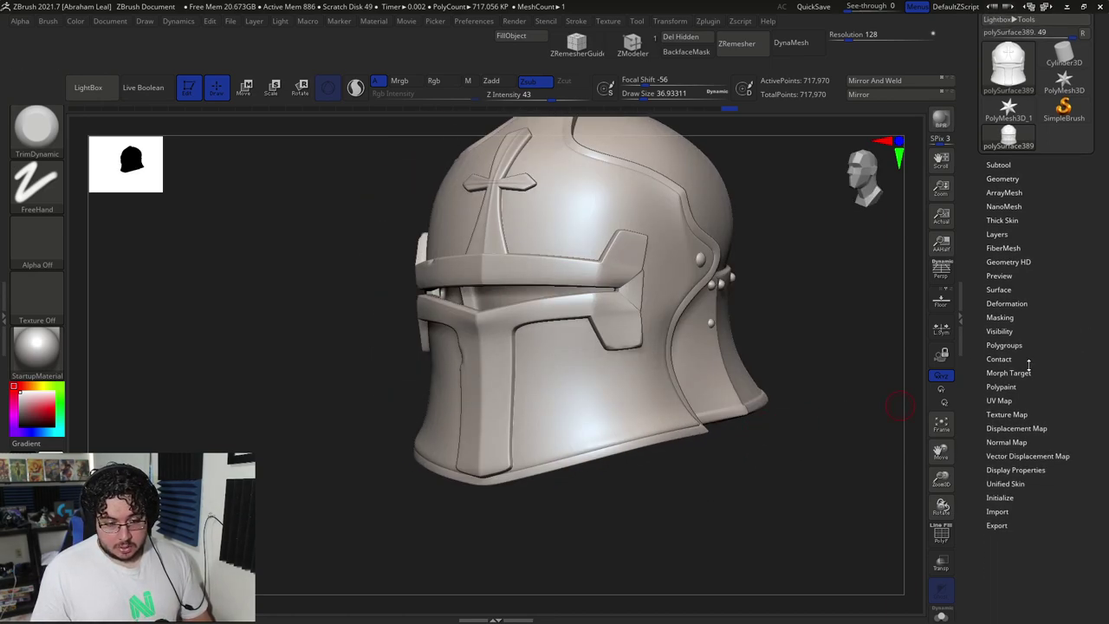
click(1018, 412)
Step: Import helmetdetails from the images folder as the helmet's texture map and check it from the front
click(1022, 440)
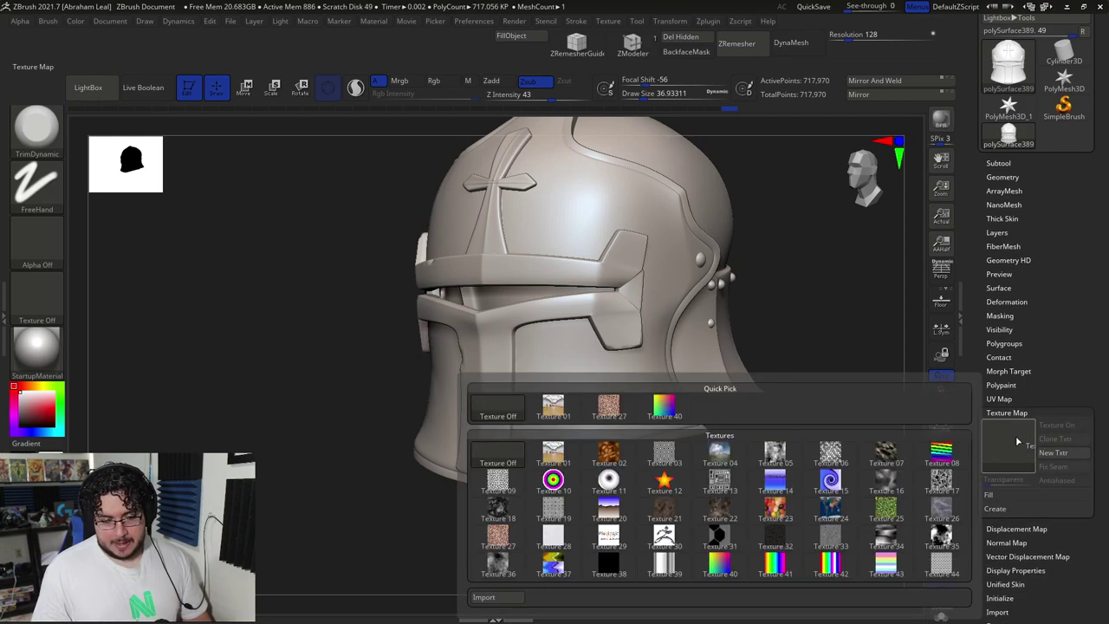
click(491, 597)
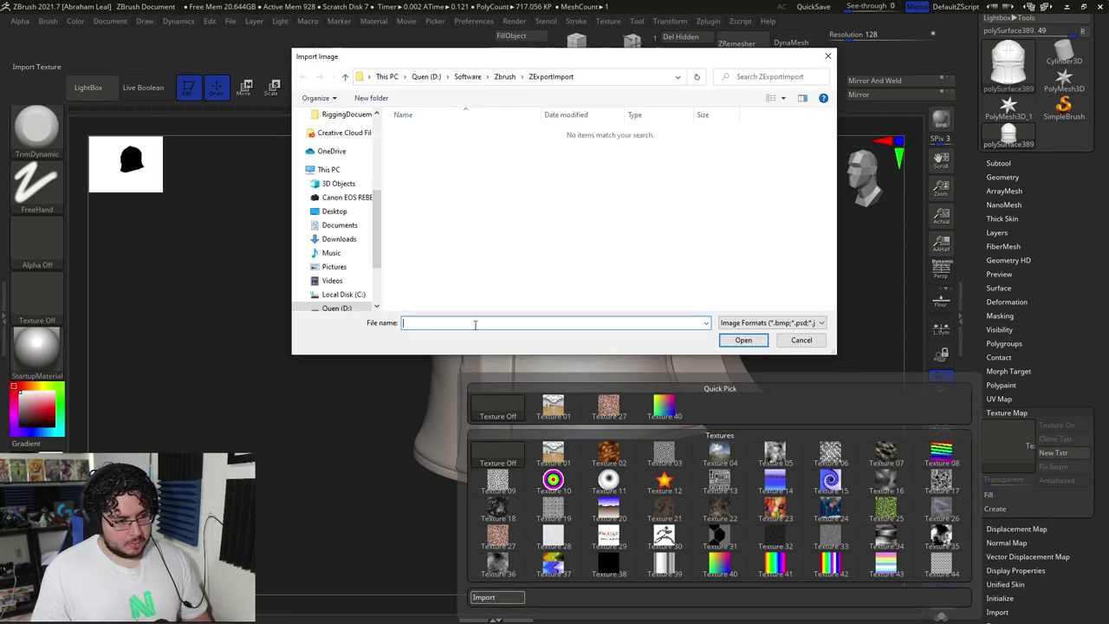
scroll(351, 215, up, 2)
click(333, 142)
scroll(683, 199, down, 3)
scroll(682, 200, up, 2)
click(792, 125)
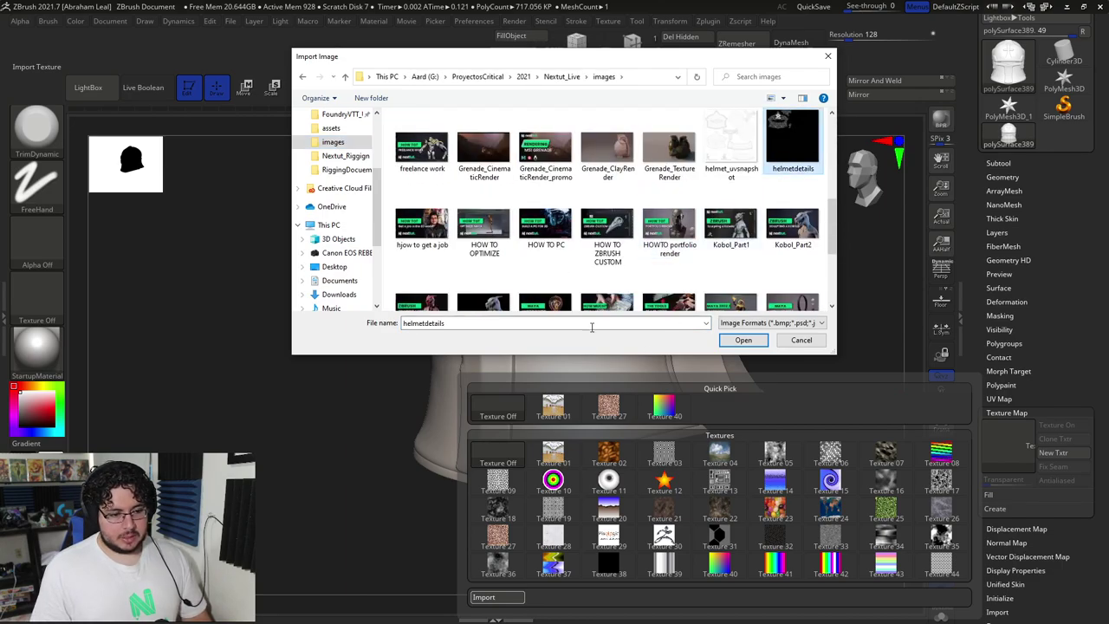
click(736, 338)
drag(787, 302, 609, 317)
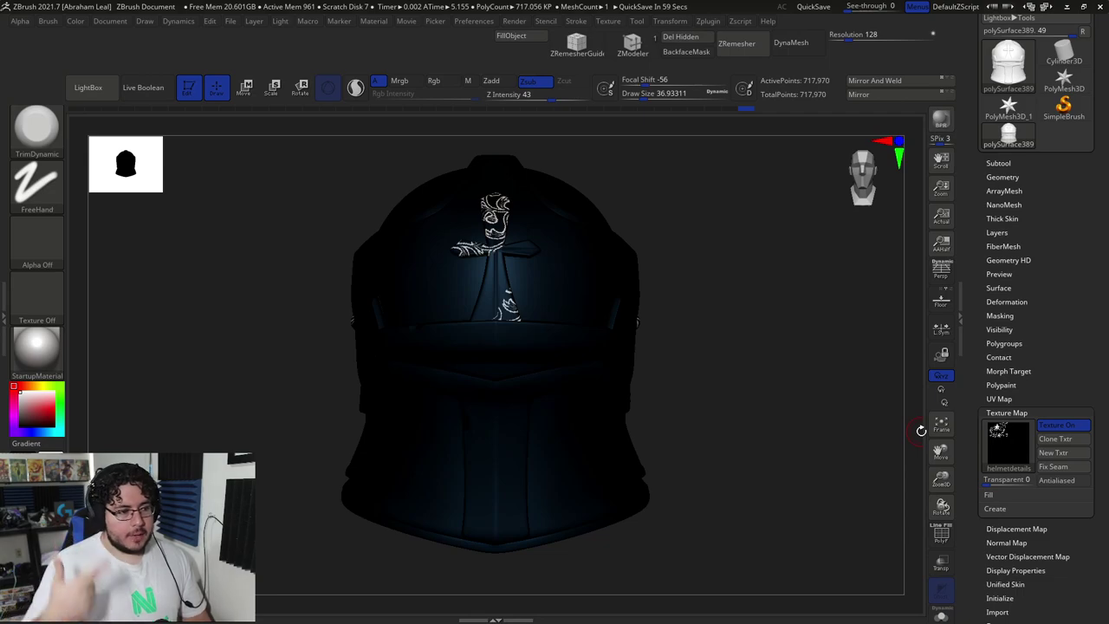
Step: Import helmetdetails from the images folder into the general texture library
click(608, 21)
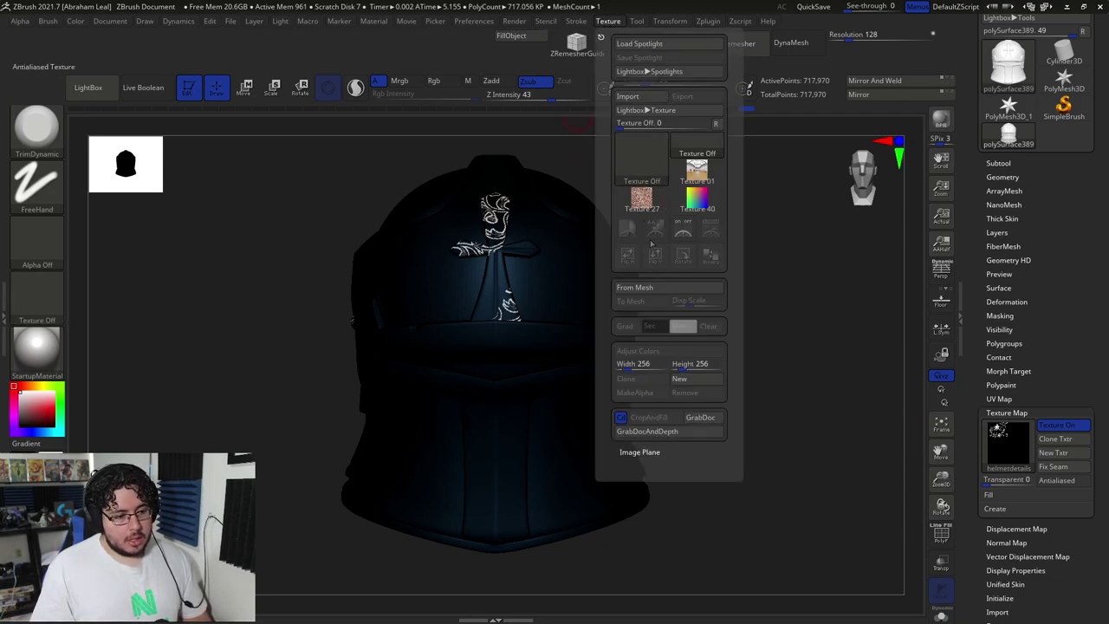
click(641, 164)
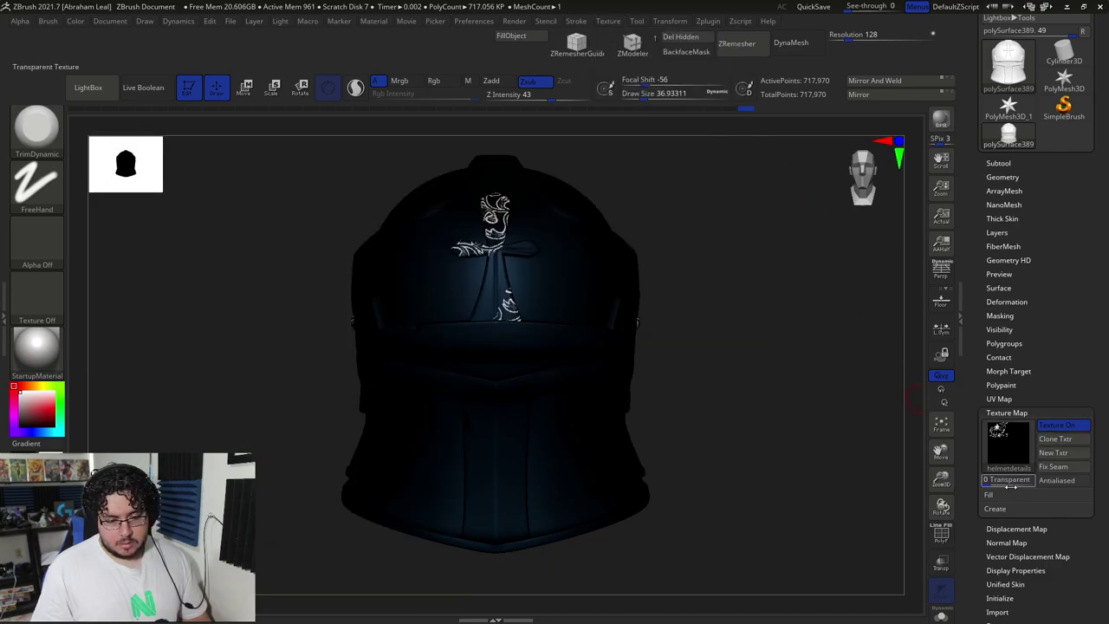
click(607, 22)
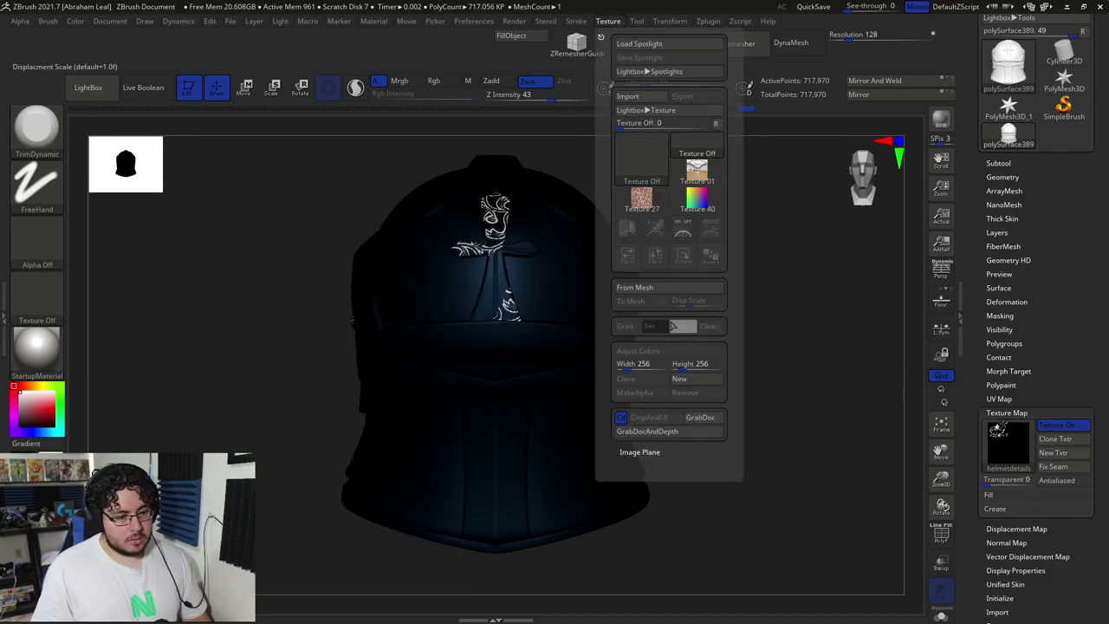
click(640, 203)
click(116, 352)
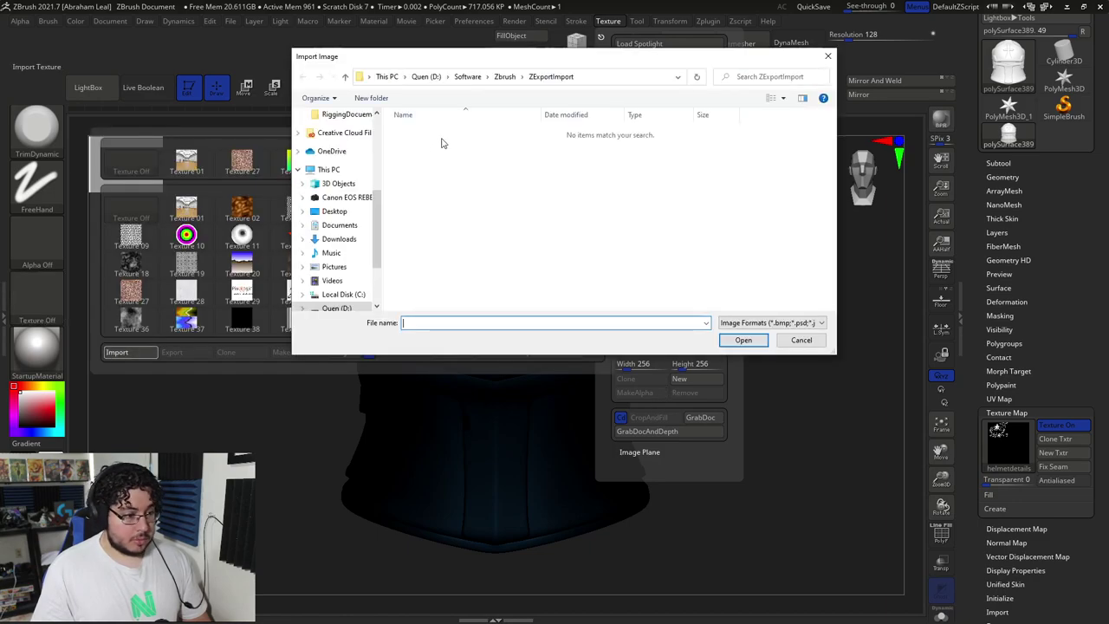
scroll(338, 174, up, 2)
click(332, 156)
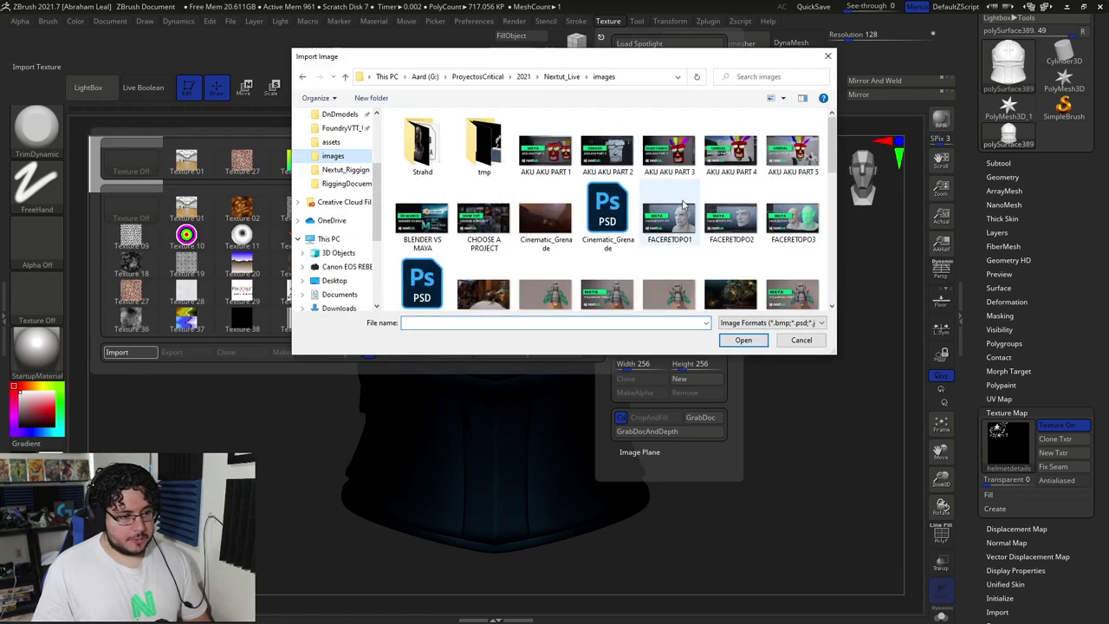
scroll(728, 223, down, 3)
click(790, 187)
click(744, 340)
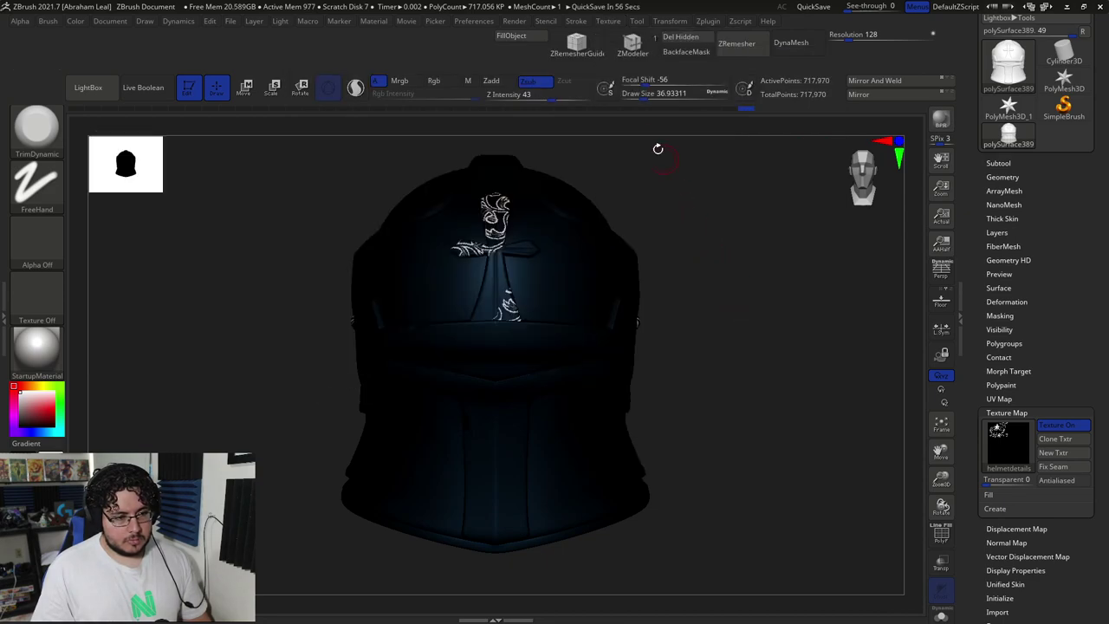
Step: Flip the helmetdetails texture vertically and assign it as the helmet's texture map
click(608, 21)
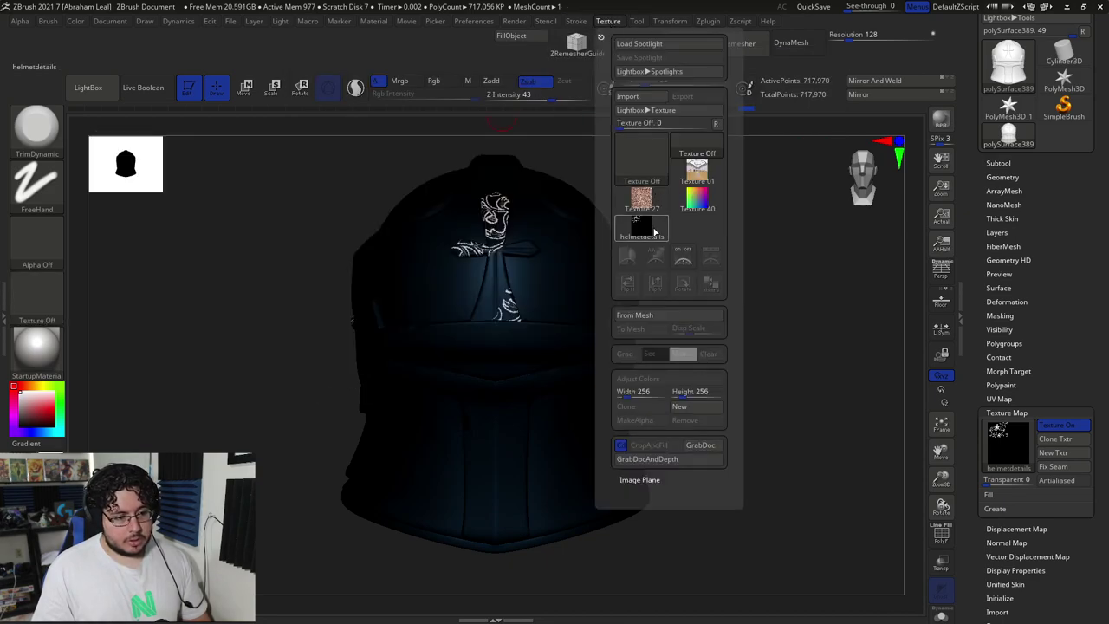
click(641, 224)
click(659, 283)
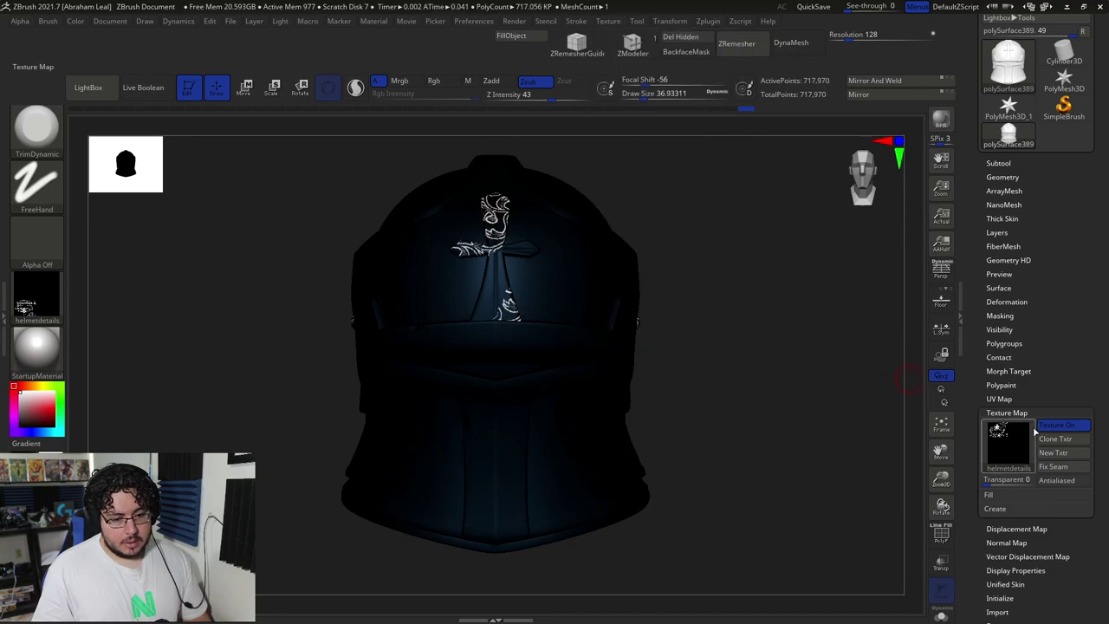
click(1013, 443)
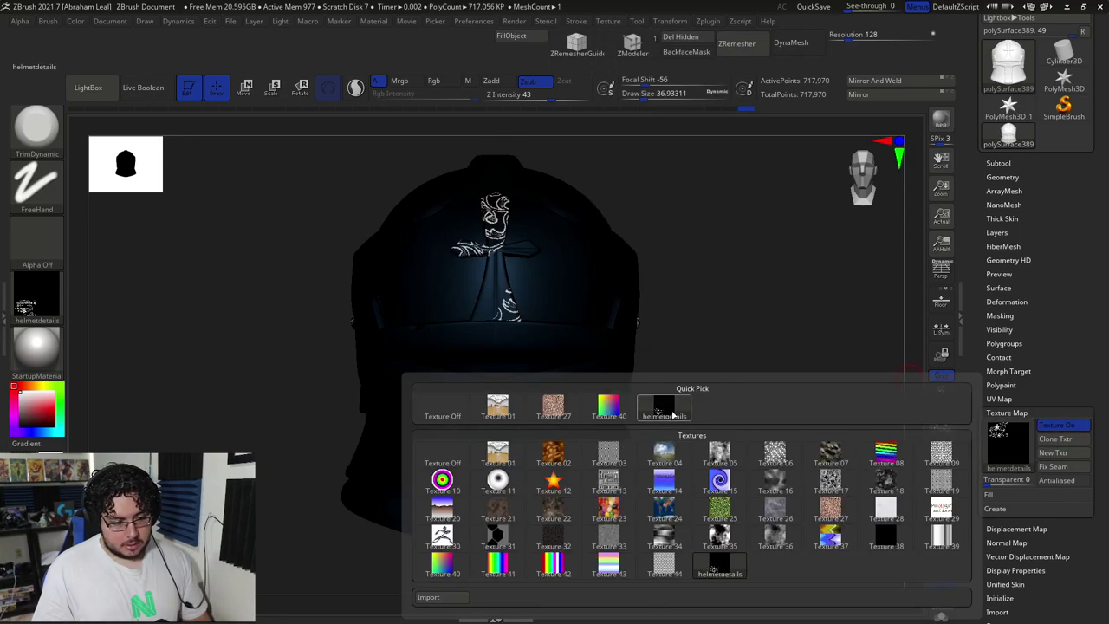
click(719, 569)
mouse_move(670, 416)
right_down()
mouse_move(716, 366)
mouse_move(682, 371)
mouse_move(414, 320)
mouse_move(327, 389)
mouse_move(485, 294)
mouse_move(600, 266)
mouse_move(787, 306)
mouse_move(822, 364)
mouse_move(795, 349)
mouse_move(789, 330)
mouse_move(814, 351)
right_up()
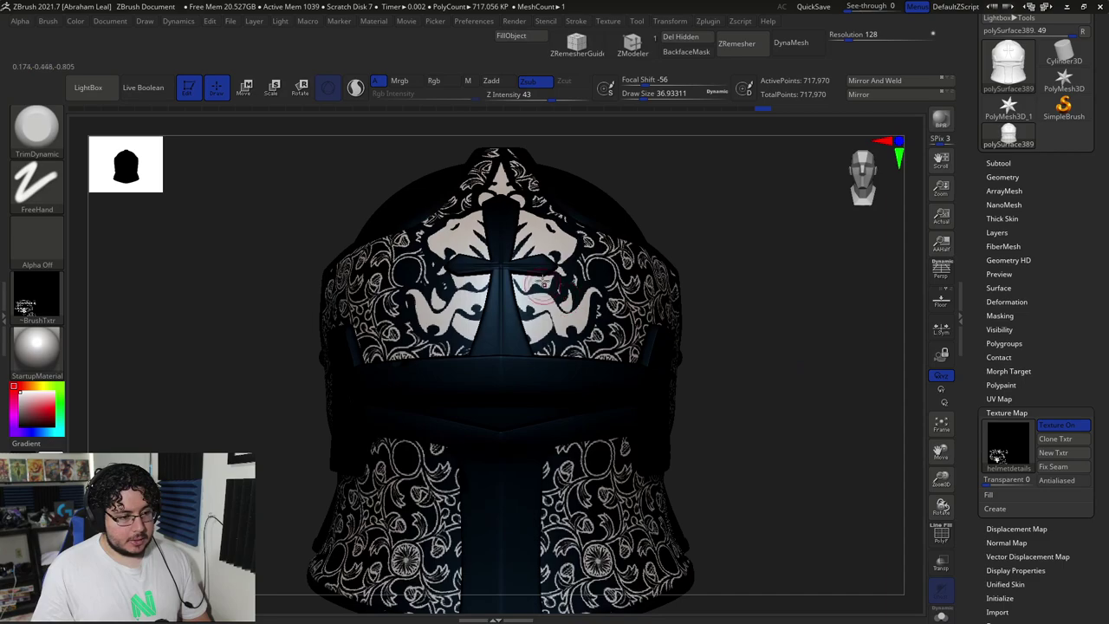
mouse_move(800, 338)
mouse_down()
mouse_move(789, 306)
mouse_move(762, 320)
mouse_move(787, 304)
mouse_move(821, 340)
mouse_up()
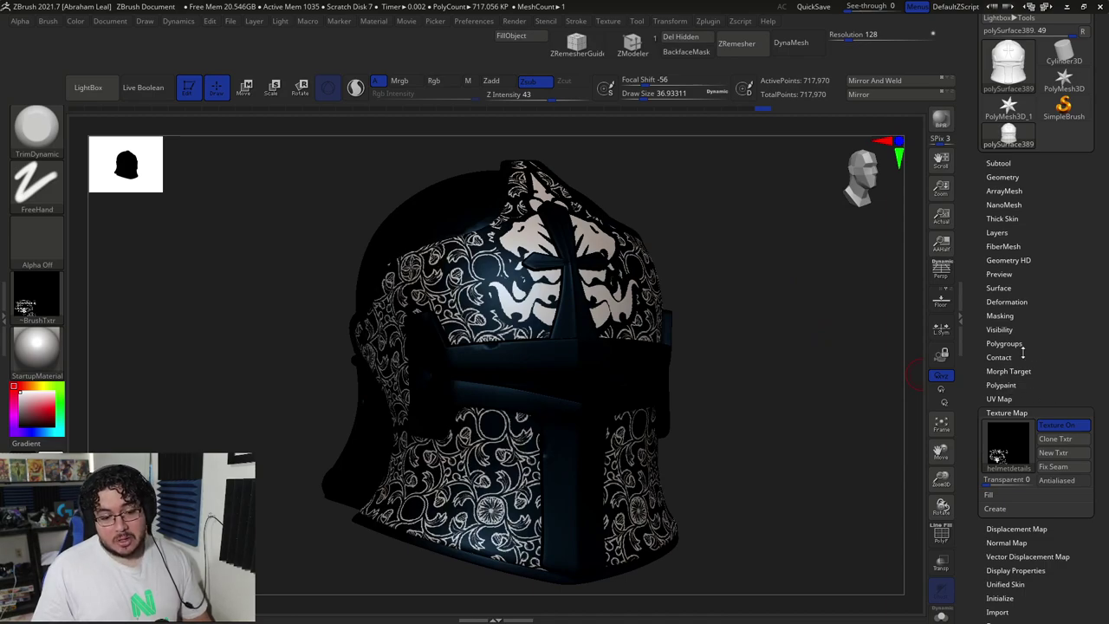
Step: Try to mask the helmet by its texture's intensity and check the result with the texture display off
drag(1021, 353, 1038, 327)
click(999, 283)
scroll(1009, 390, down, 3)
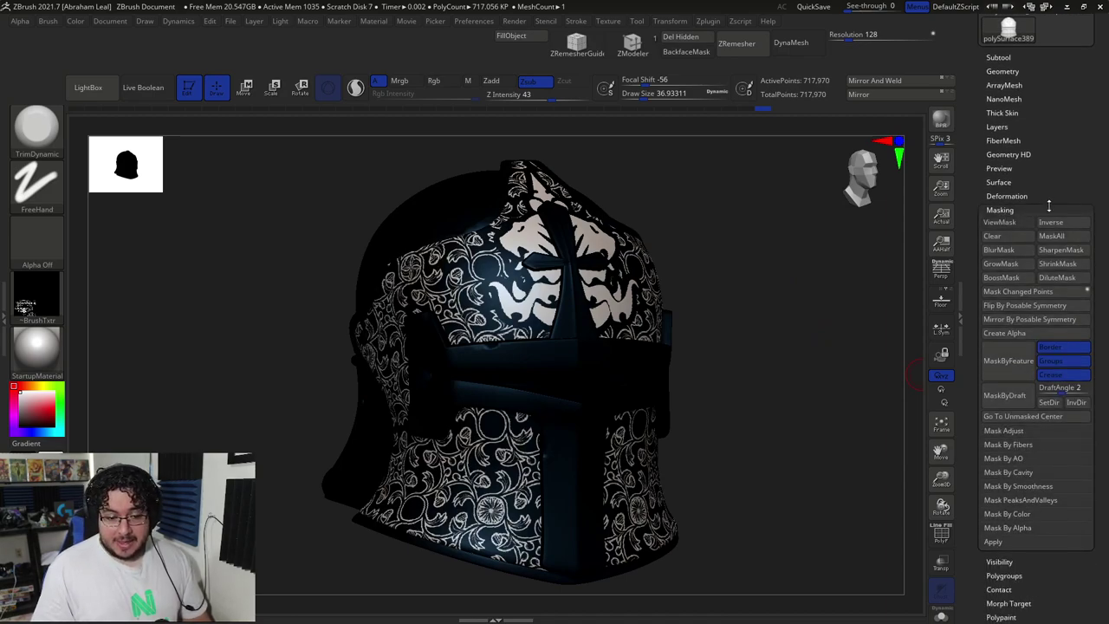
click(1009, 482)
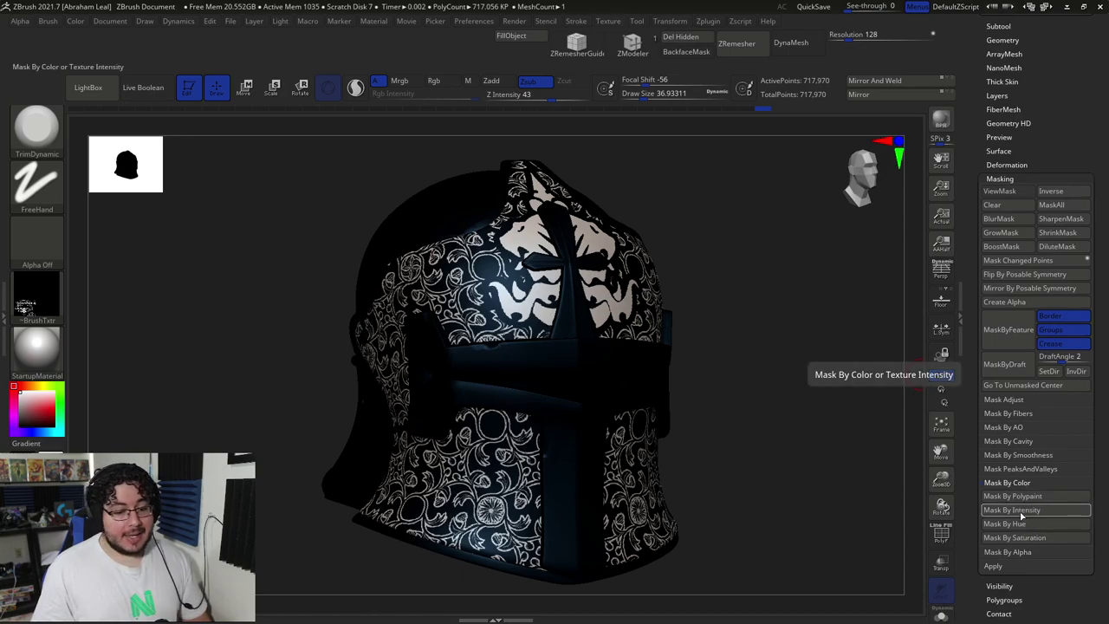
click(1022, 513)
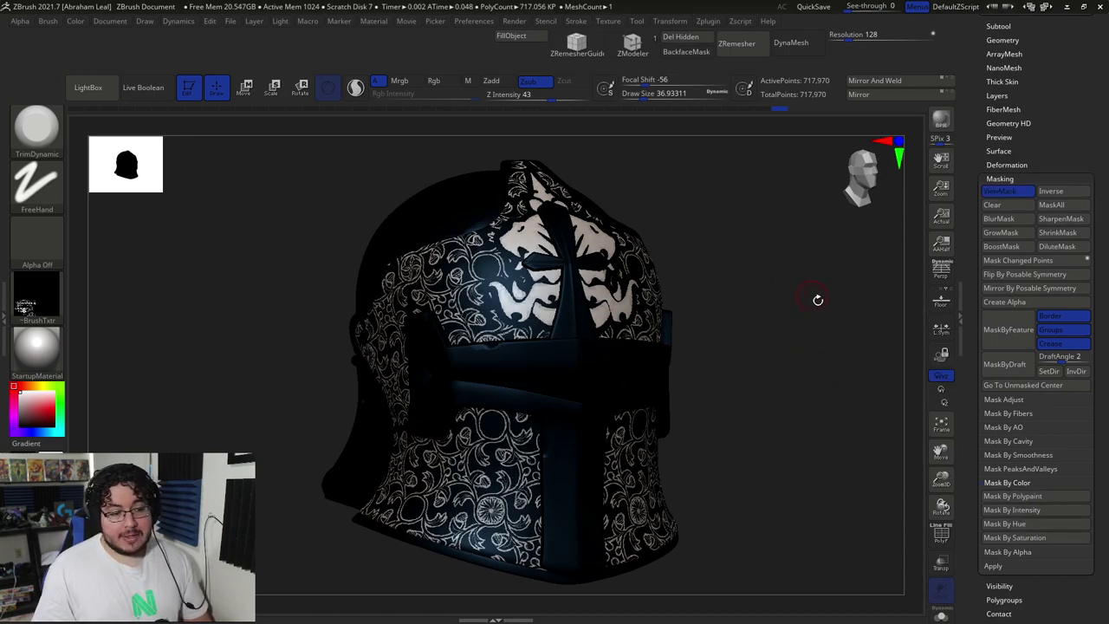
click(999, 179)
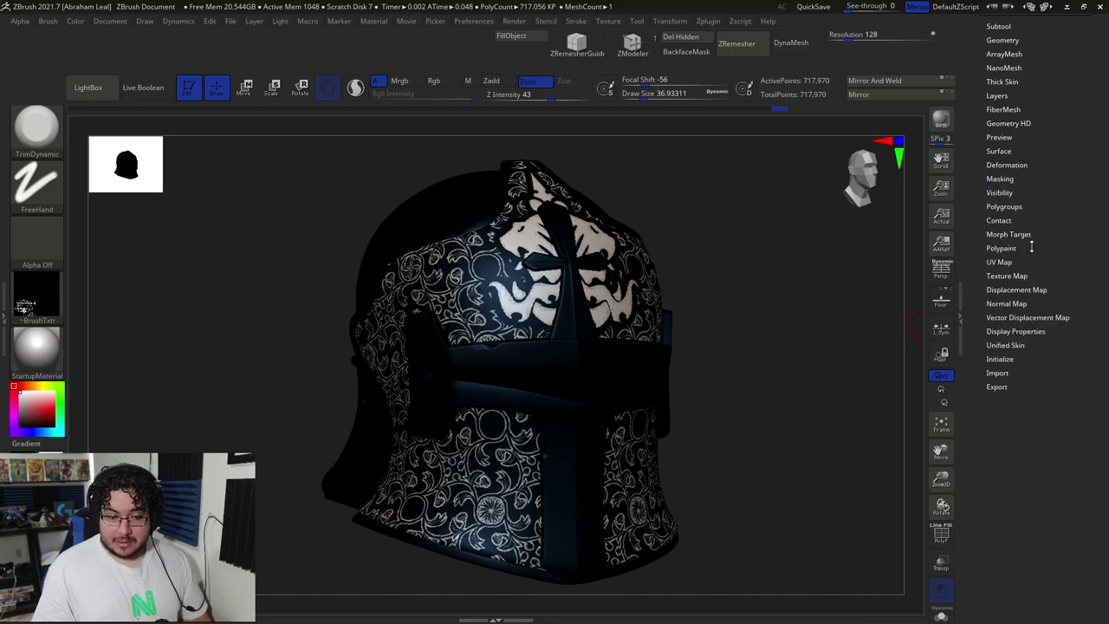
click(1006, 275)
click(1050, 291)
drag(832, 314, 762, 320)
alt+drag(813, 281, 837, 309)
key(ctrl+z)
Step: Subdivide the helmet twice to give the mesh enough resolution for the ornament details
key(ctrl+d)
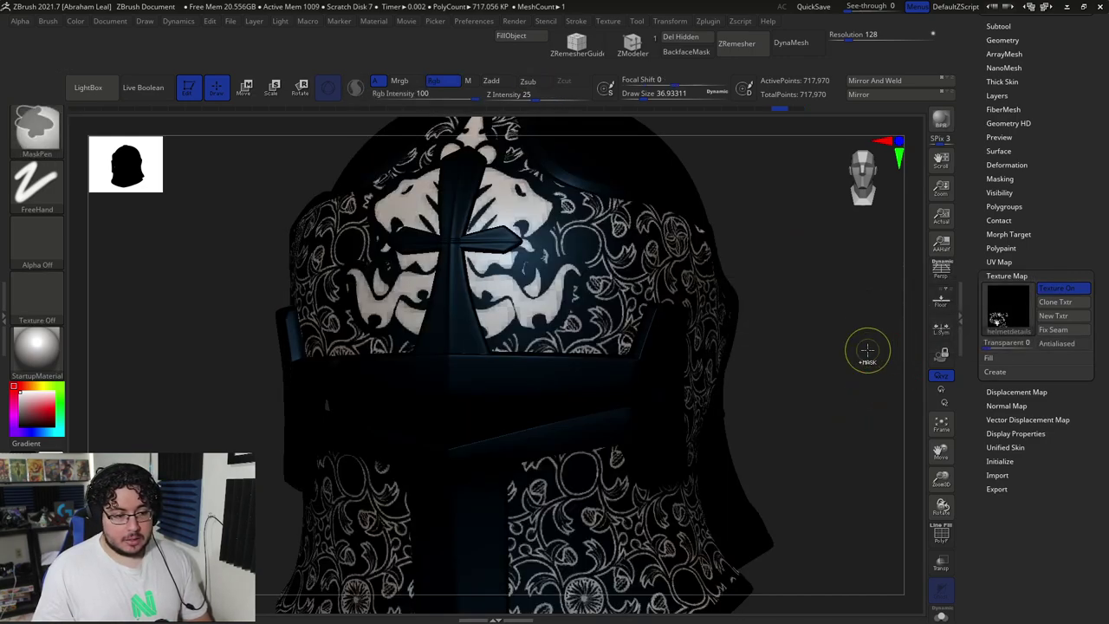
drag(866, 346, 856, 270)
key(ctrl+d)
key(ctrl+d)
mouse_move(784, 257)
mouse_down()
mouse_move(823, 265)
mouse_move(910, 314)
mouse_up()
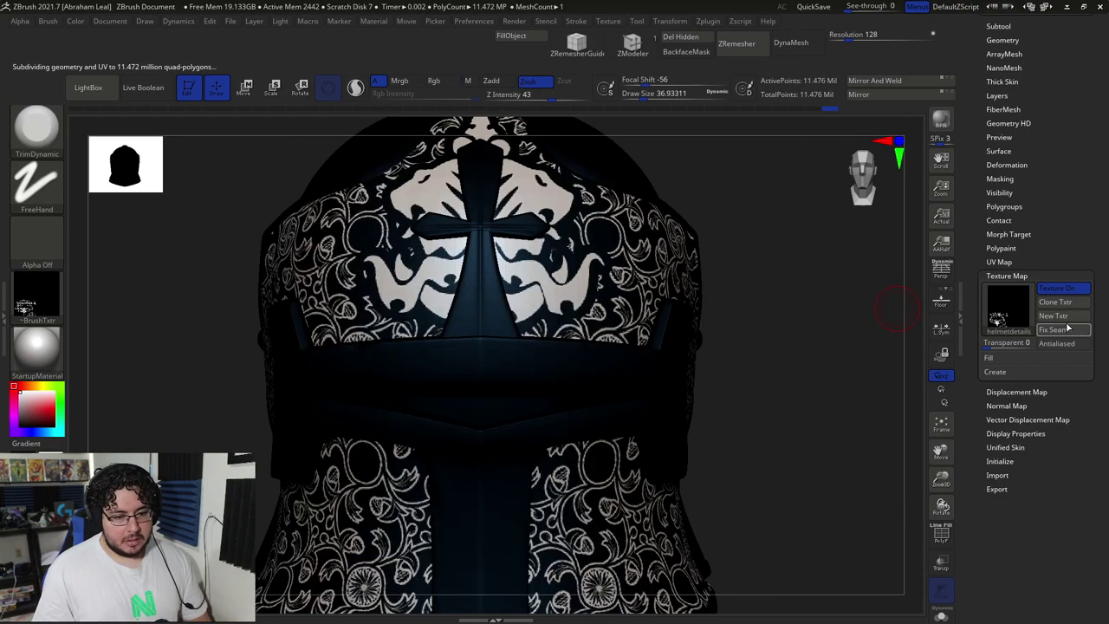
Step: Mask the subdivided helmet by texture intensity and turn the texture display off to check the ornament mask
scroll(1008, 176, up, 2)
scroll(1015, 201, down, 3)
click(996, 230)
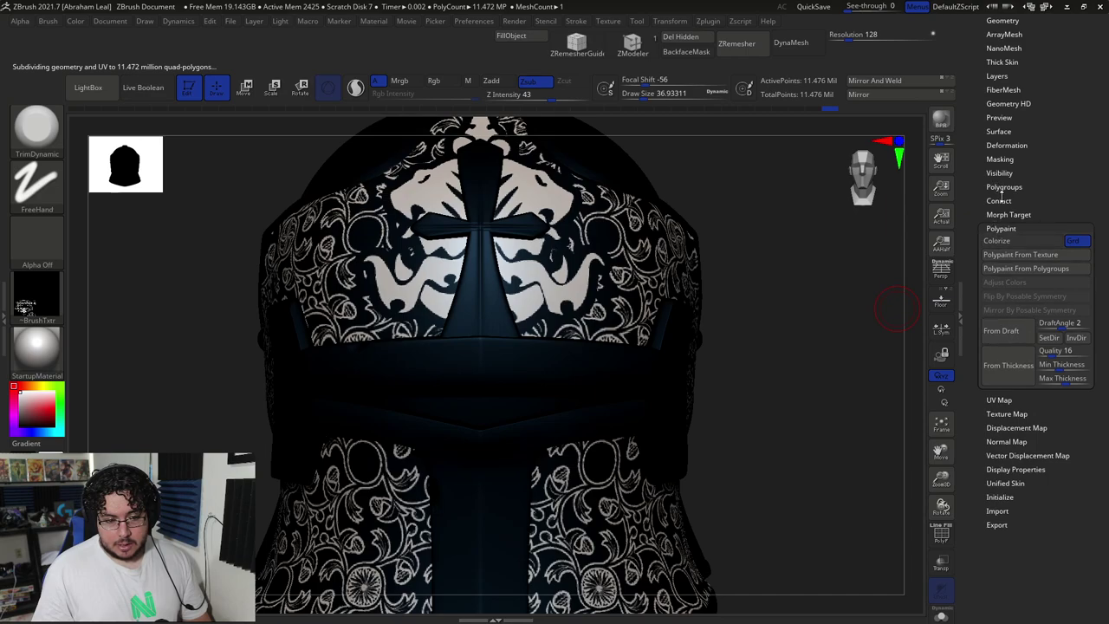
click(999, 158)
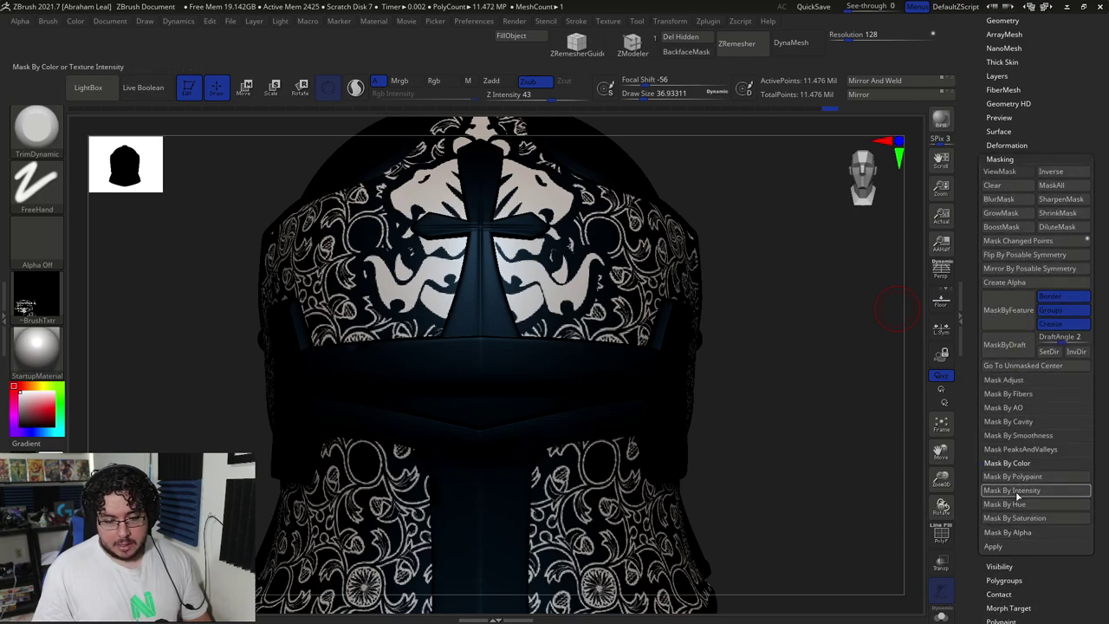
click(1005, 159)
click(1004, 256)
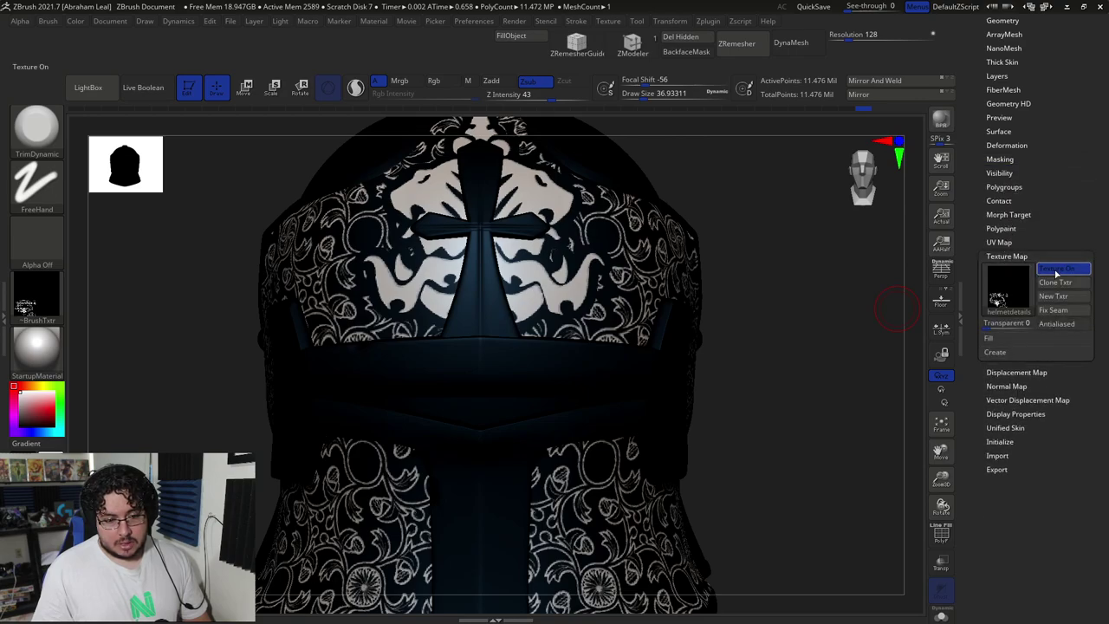
click(1055, 268)
drag(841, 272, 796, 326)
alt+drag(778, 261, 866, 329)
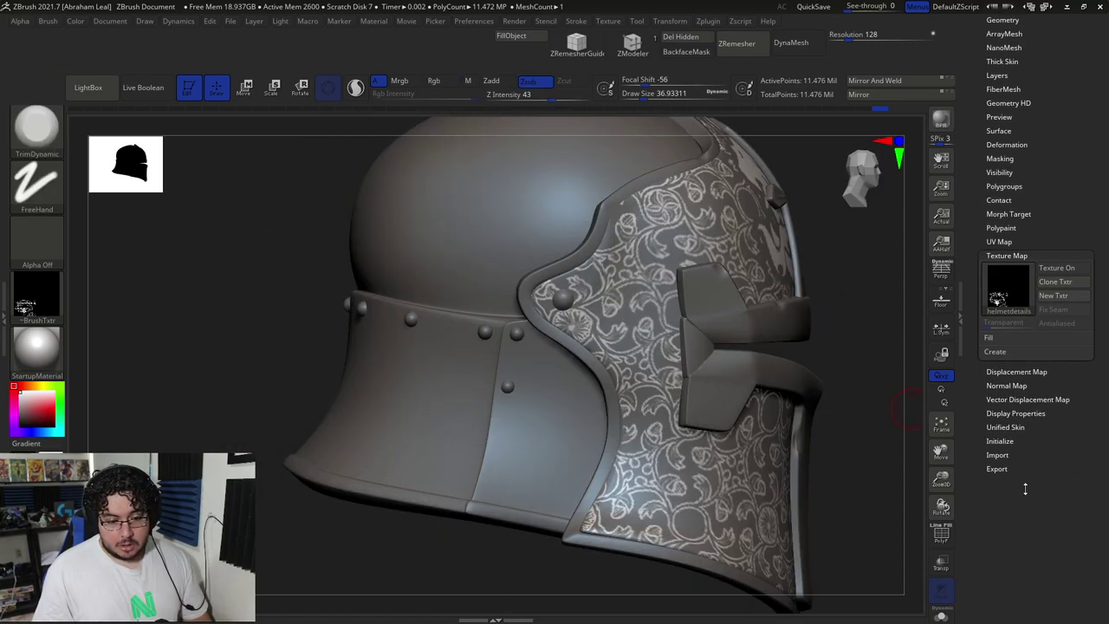
Step: Inflate the unmasked ornaments by 5 with the Inflate deformation
drag(909, 430, 924, 433)
click(1005, 255)
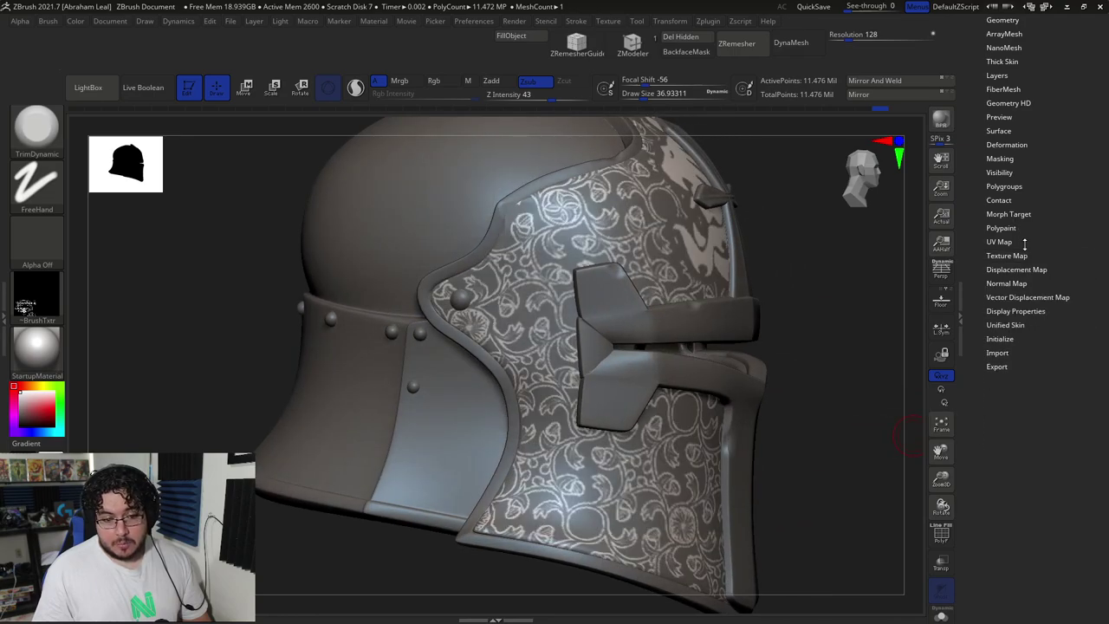
click(1004, 145)
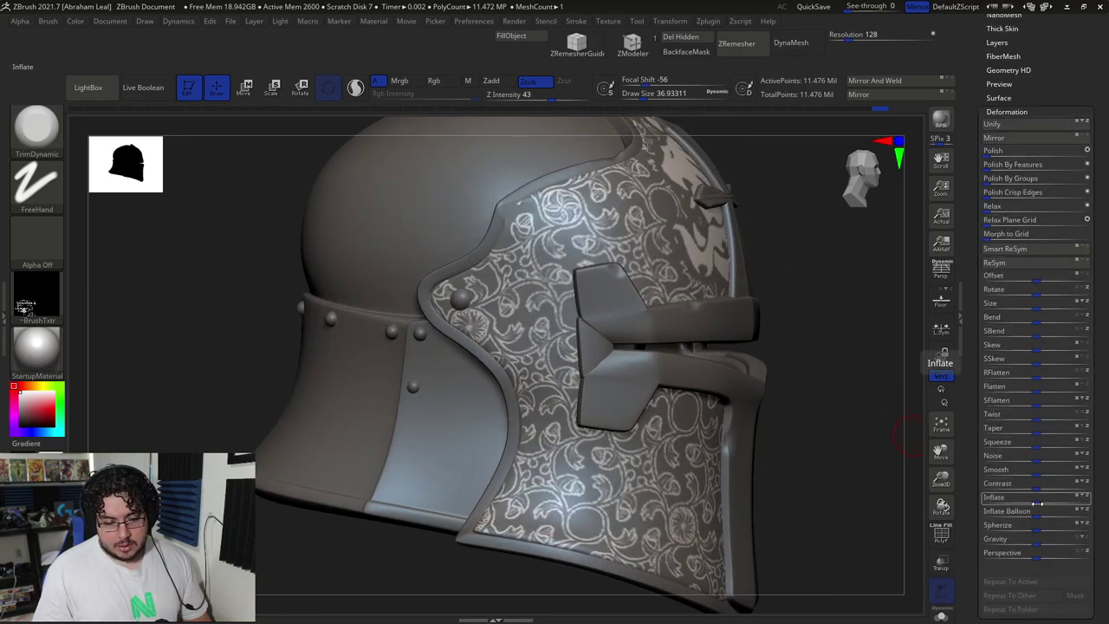
drag(1037, 503, 1039, 502)
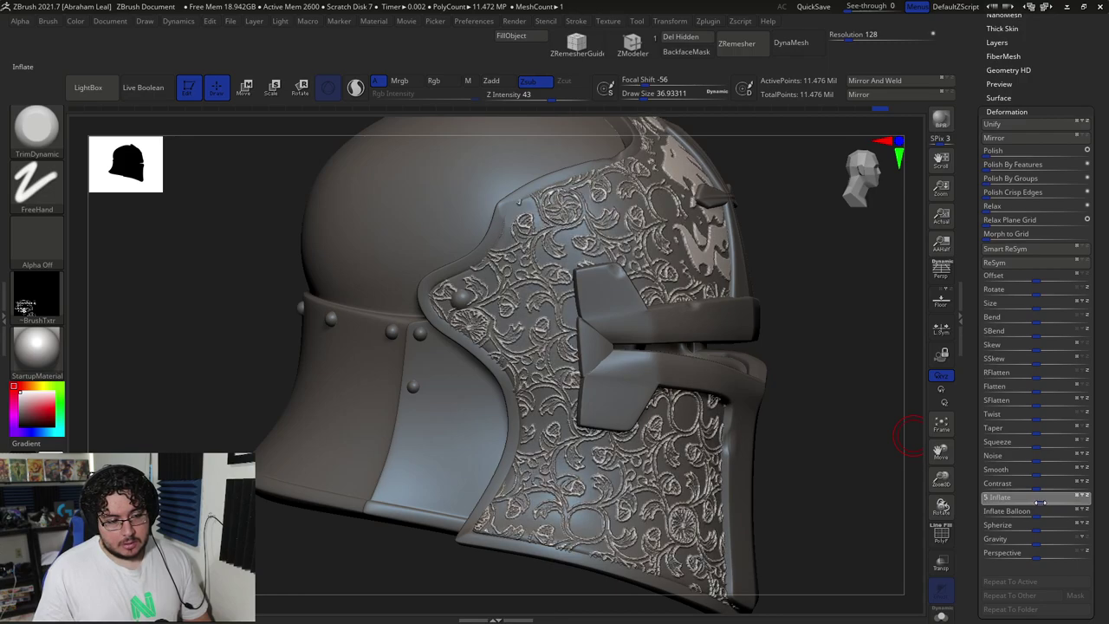
Step: Clear the mask and inspect the raised ornaments from both sides and close up on the lower cheek plate
drag(885, 399, 817, 416)
alt+drag(832, 372, 793, 233)
drag(770, 364, 816, 373)
alt+drag(815, 457, 784, 445)
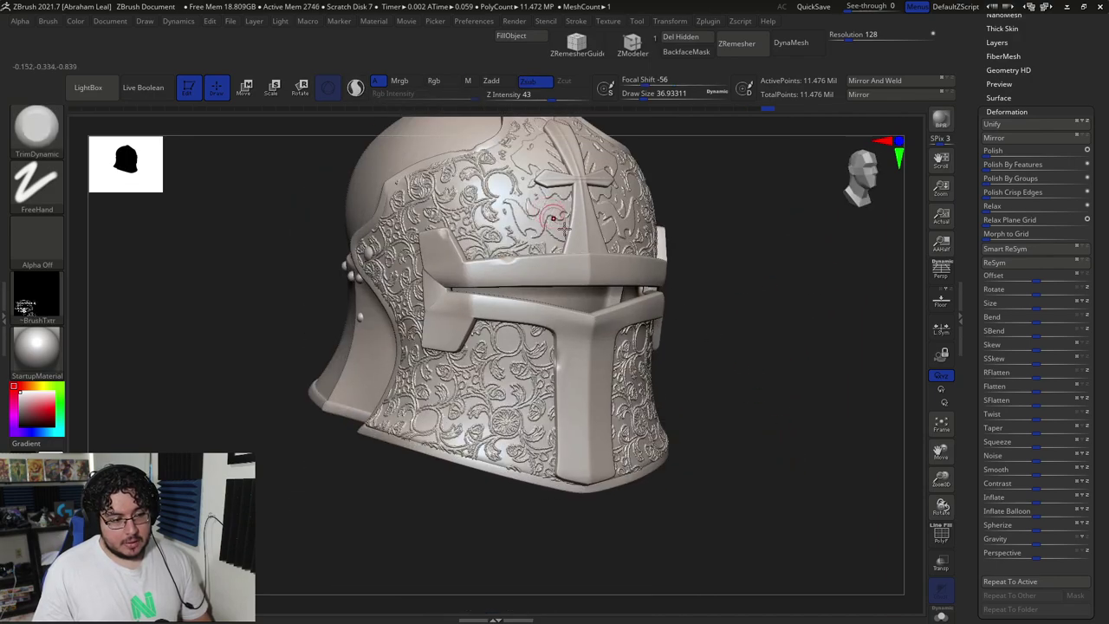
drag(775, 269, 606, 316)
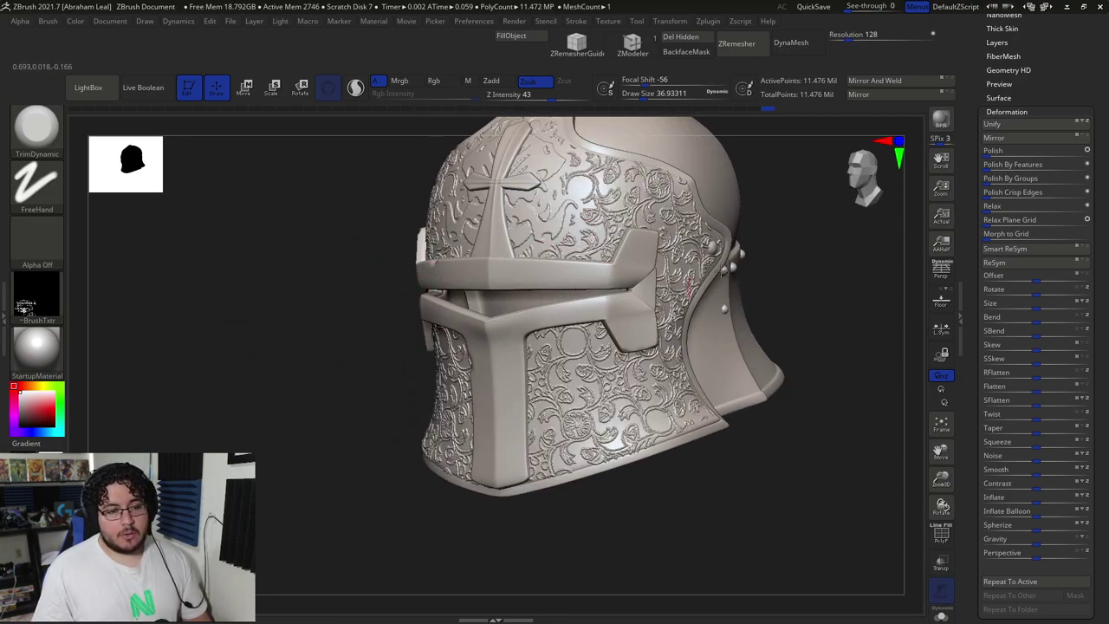
alt+drag(814, 309, 805, 389)
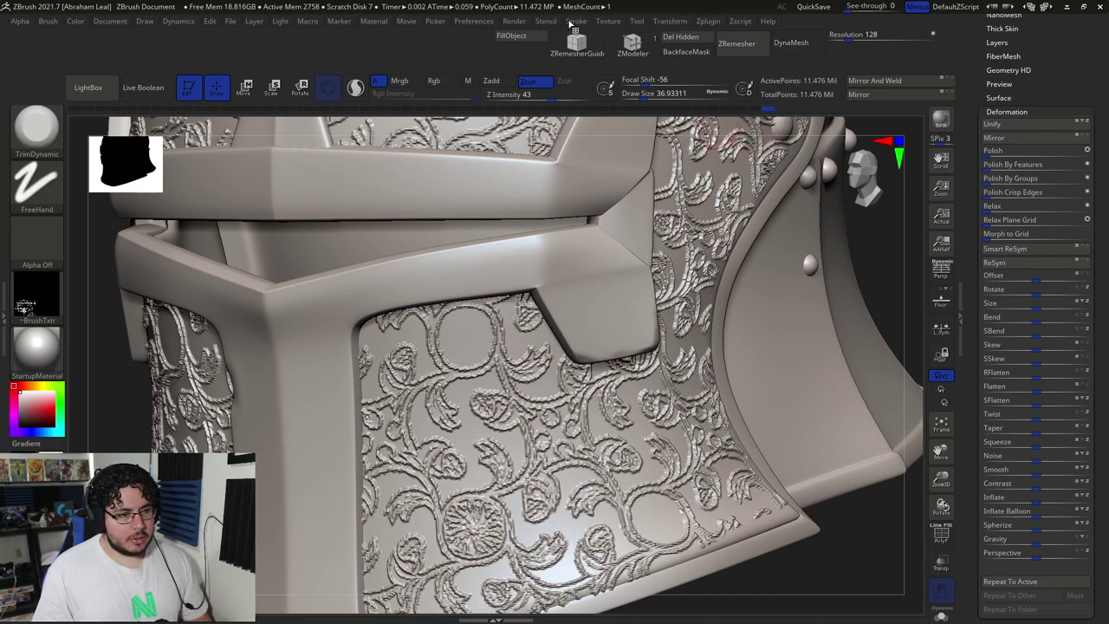
click(572, 21)
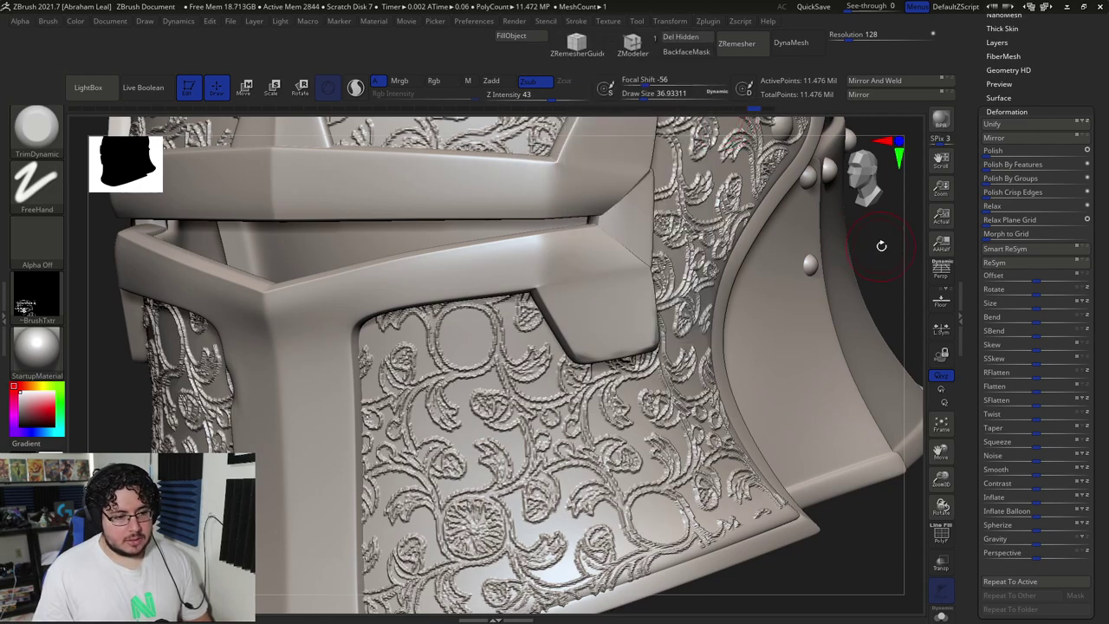
drag(880, 246, 907, 269)
Step: Restore the ornament mask, try a stronger inflation of the ornaments, and undo the inflation
ctrl+click(818, 311)
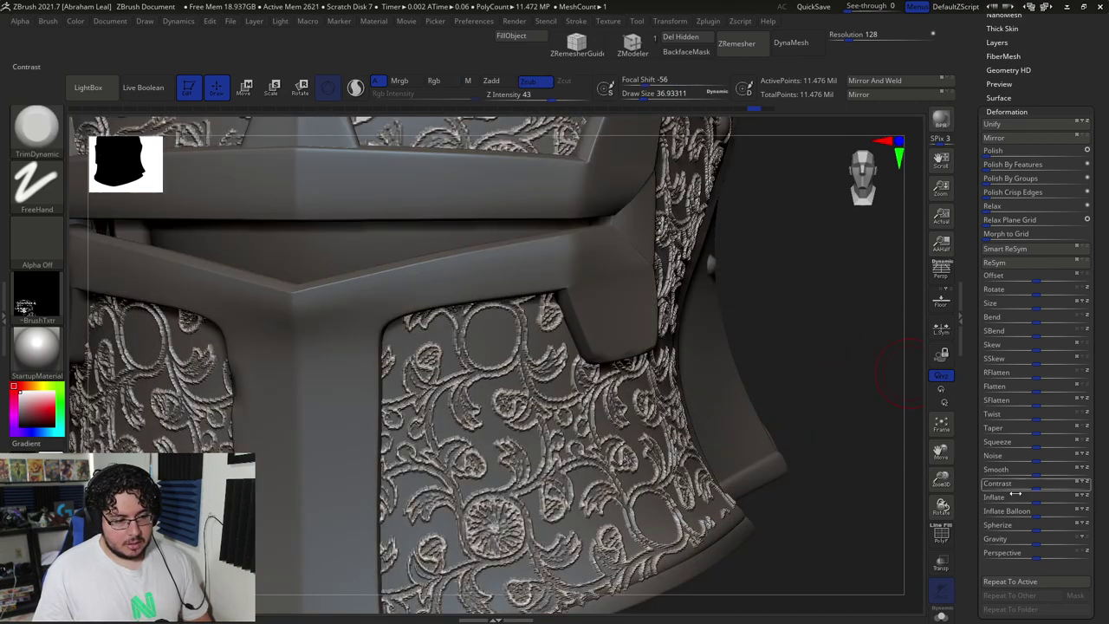
drag(1039, 503, 1040, 501)
drag(831, 341, 846, 349)
key(ctrl)
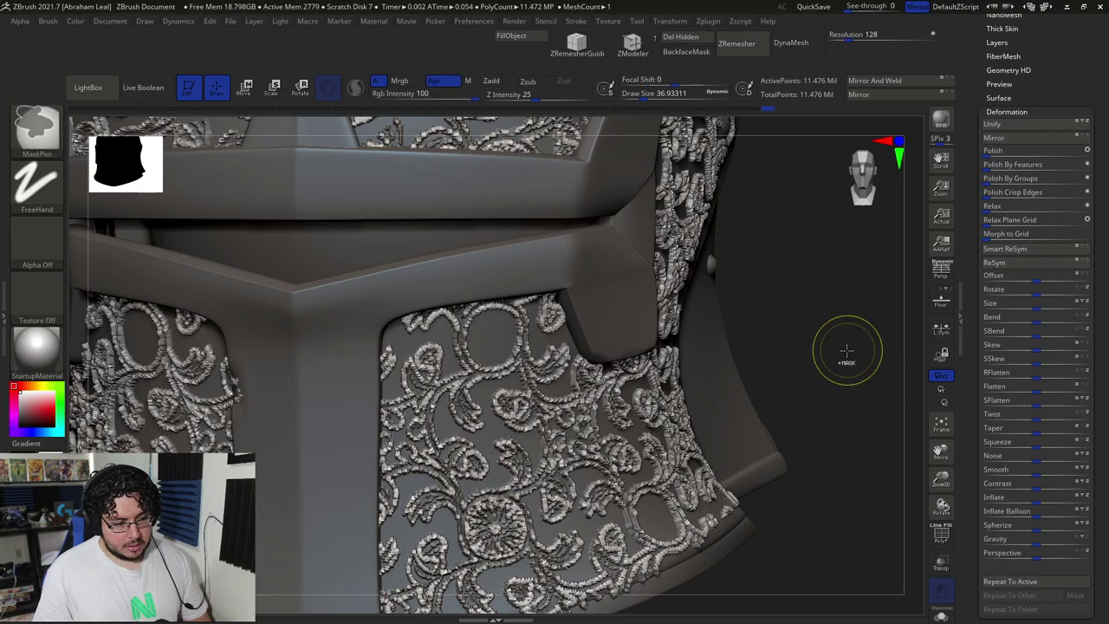
key(ctrl+z)
key(ctrl+z)
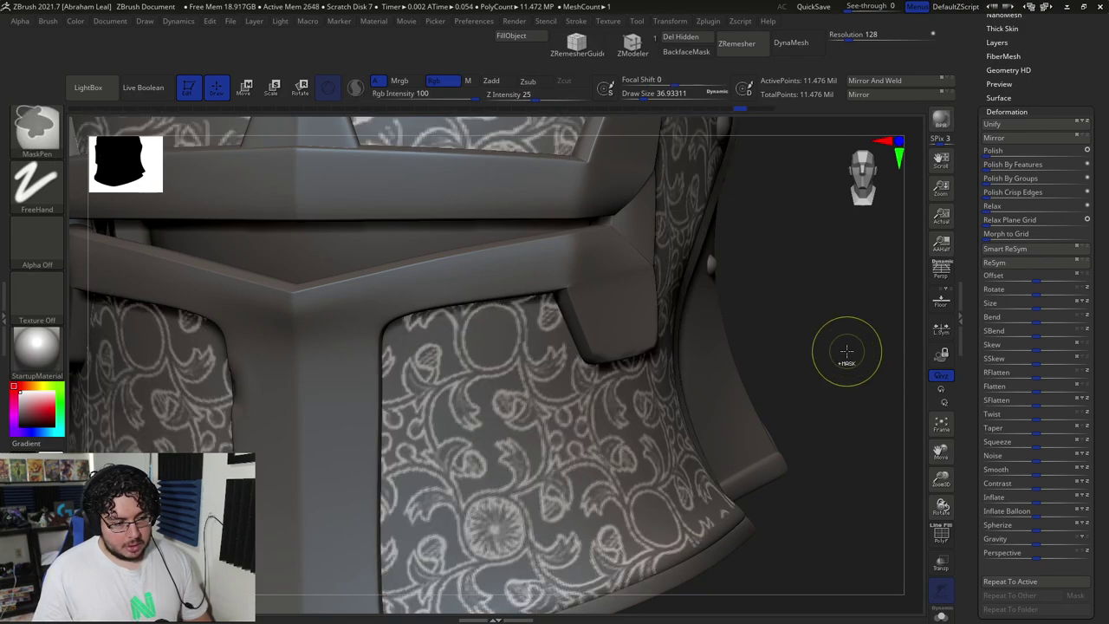
key(ctrl+z)
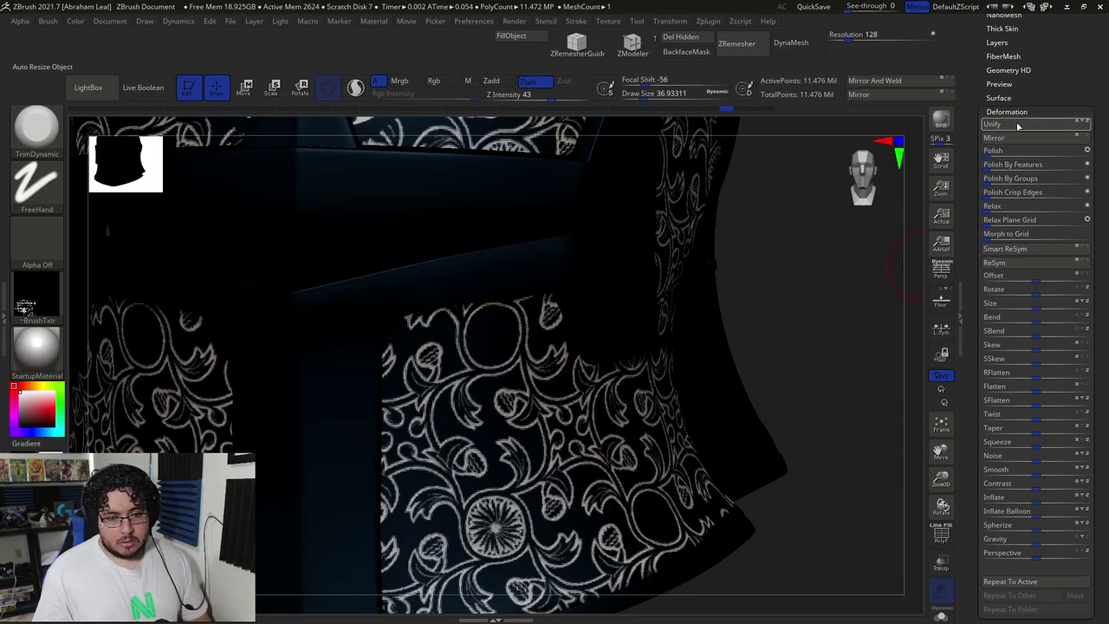
Step: Turn the helmet's texture map display off again
click(1013, 111)
click(1009, 225)
click(1050, 236)
click(1044, 225)
drag(1013, 108, 1012, 134)
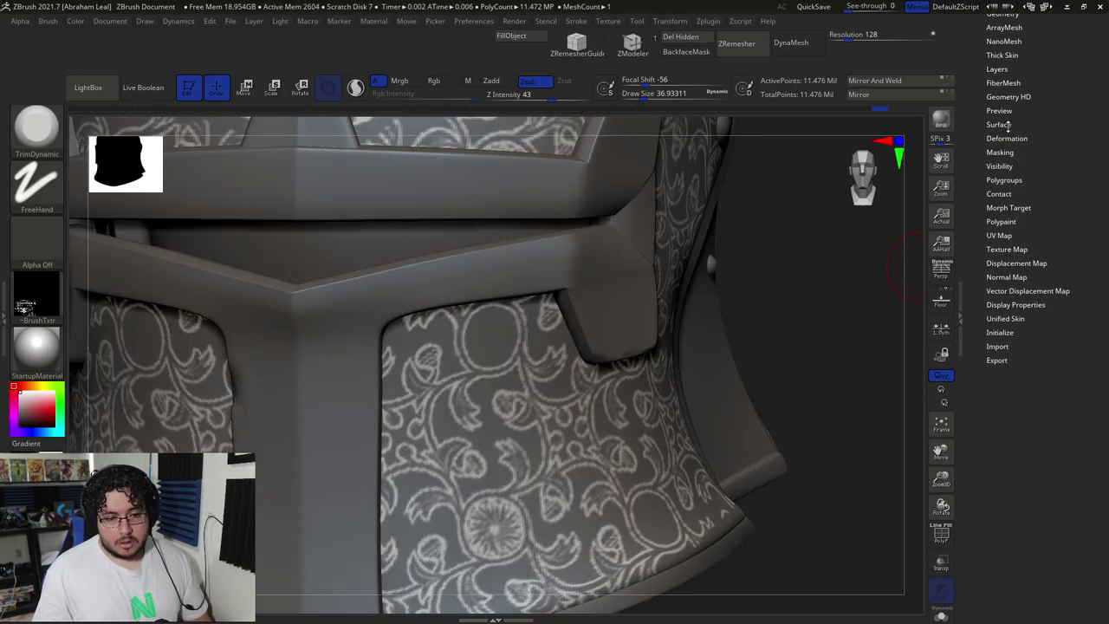
Step: Try a heavy blur on the ornament mask and undo it
click(999, 154)
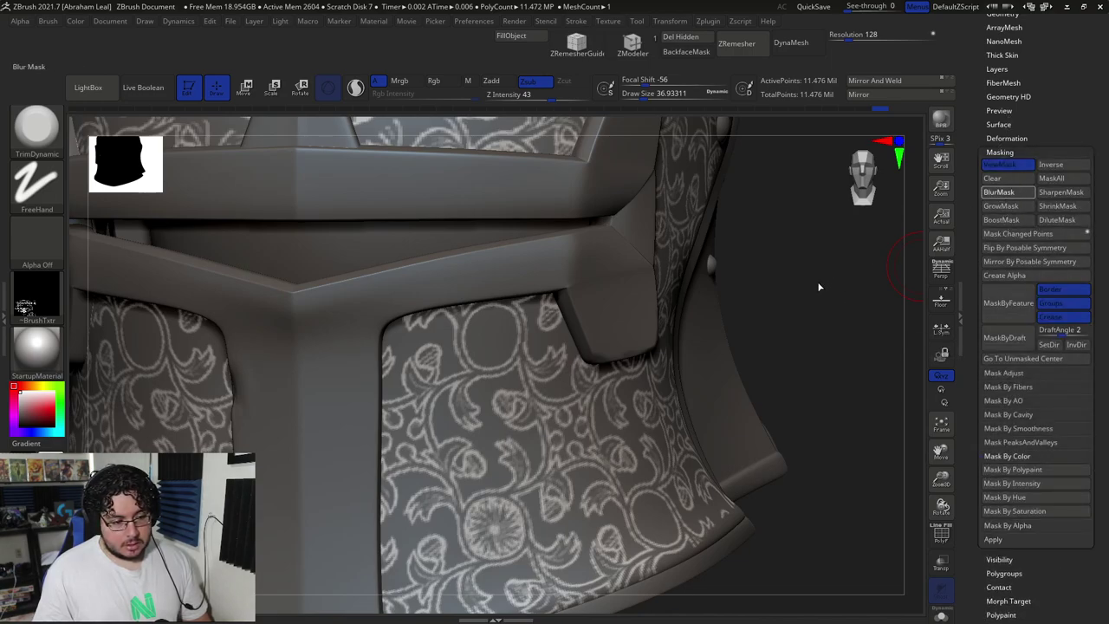
mouse_move(852, 277)
mouse_down()
mouse_move(866, 275)
mouse_move(842, 270)
mouse_up()
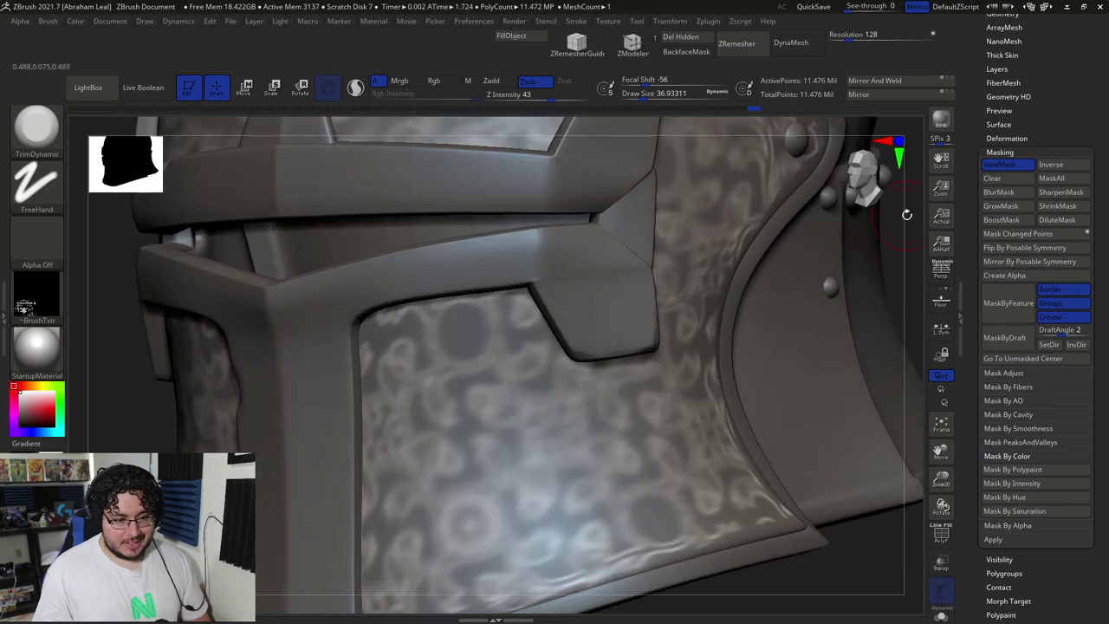
key(ctrl)
key(ctrl+z)
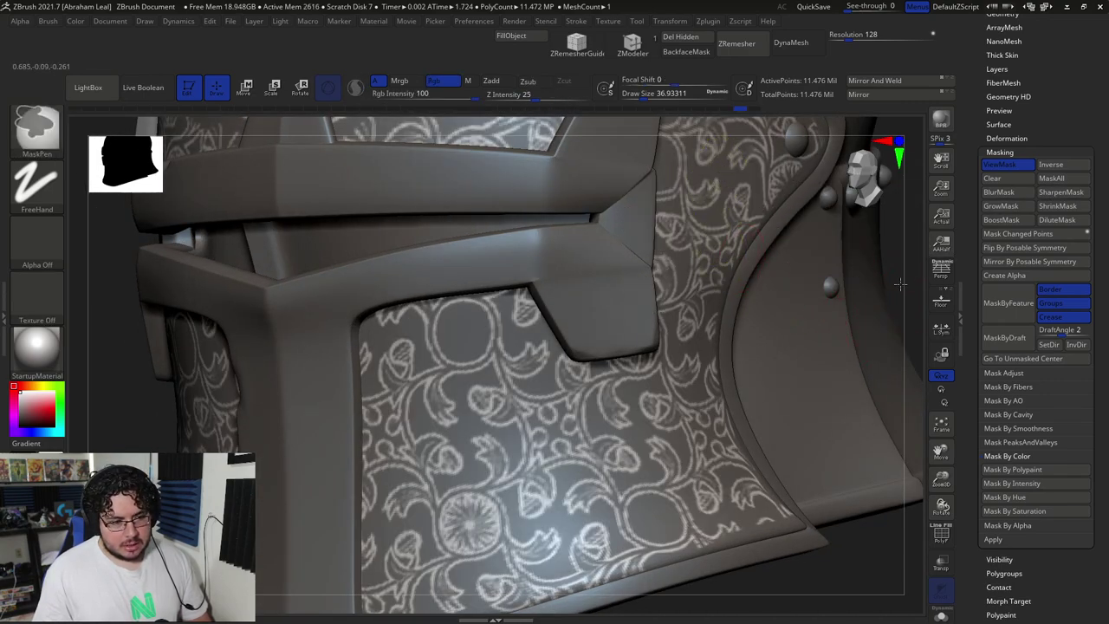
Step: Blur the ornament mask lightly and inflate the unmasked ornaments with the Inflate deformation
ctrl+click(900, 284)
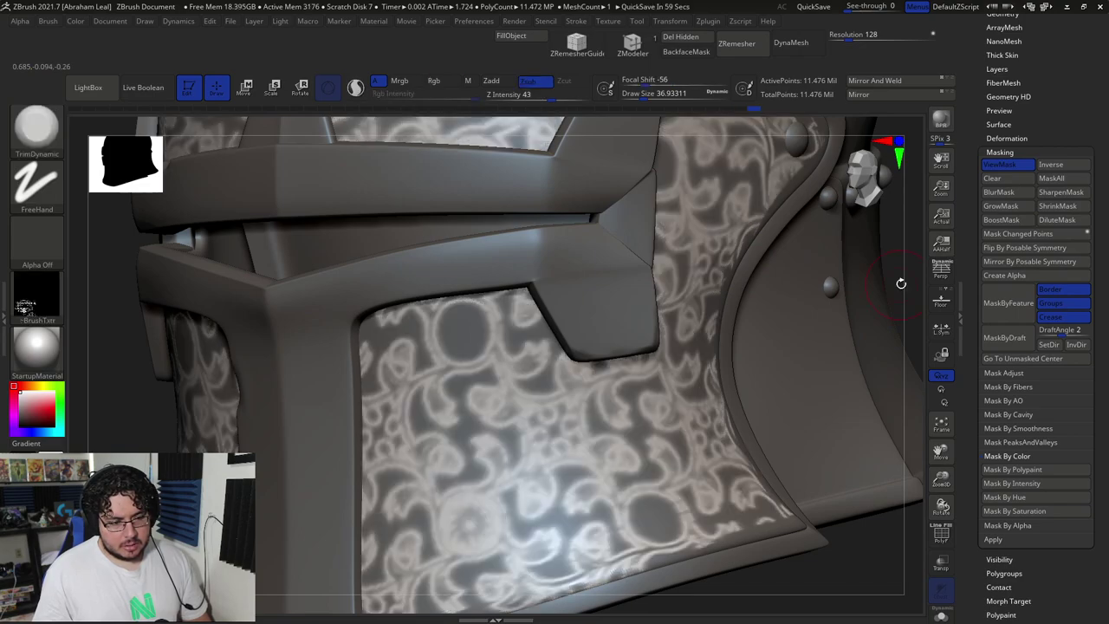
drag(909, 268, 870, 404)
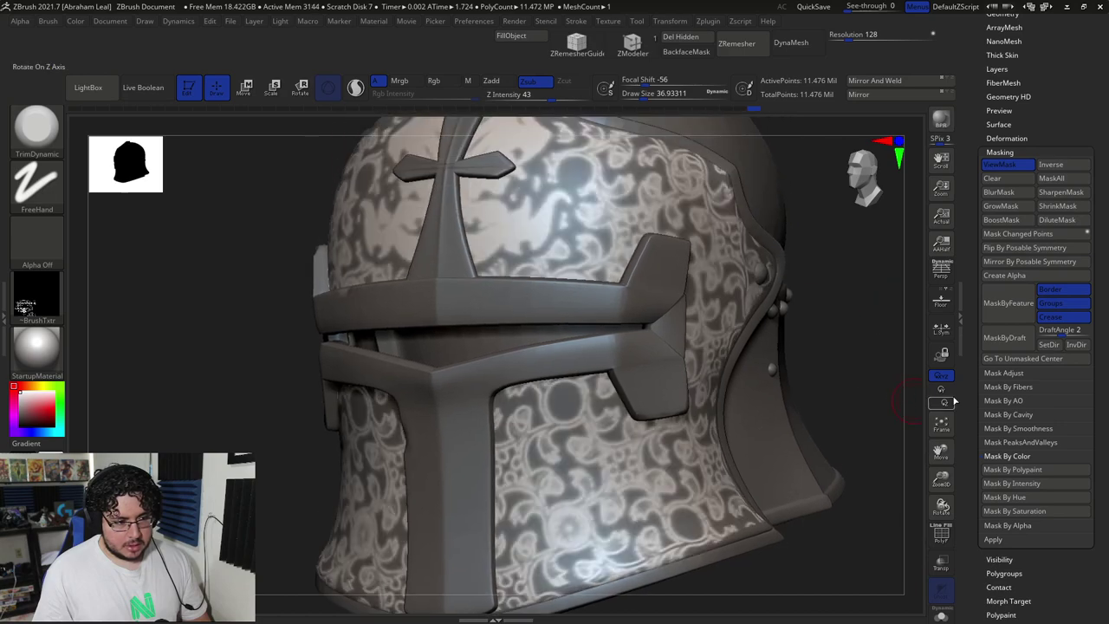
drag(1044, 577, 1034, 422)
drag(1006, 366, 1057, 469)
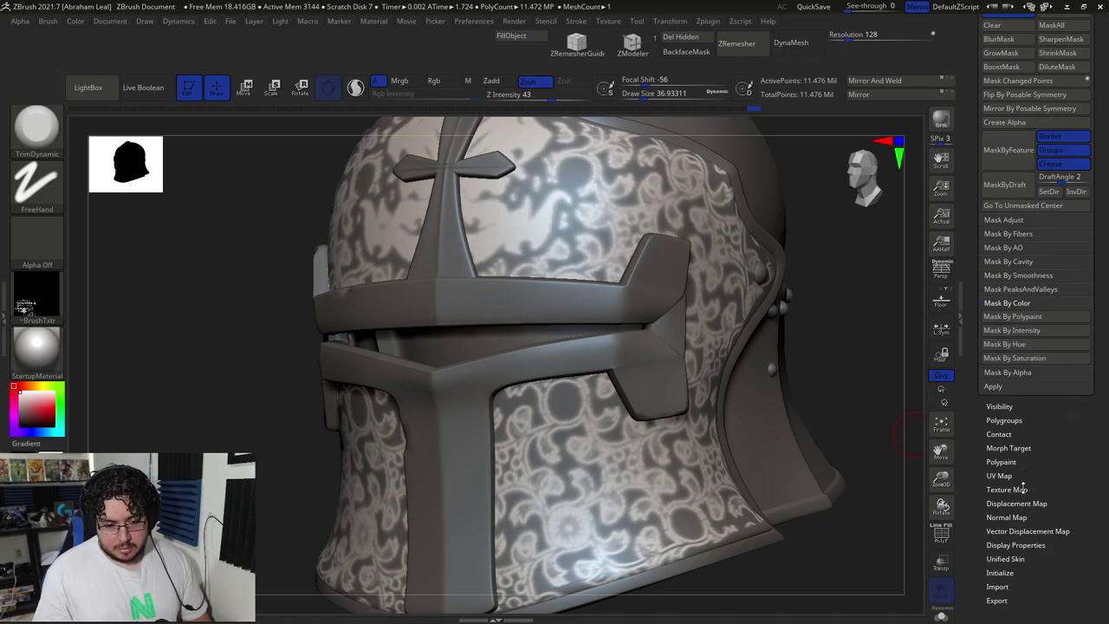
drag(1031, 364, 1050, 504)
click(1007, 132)
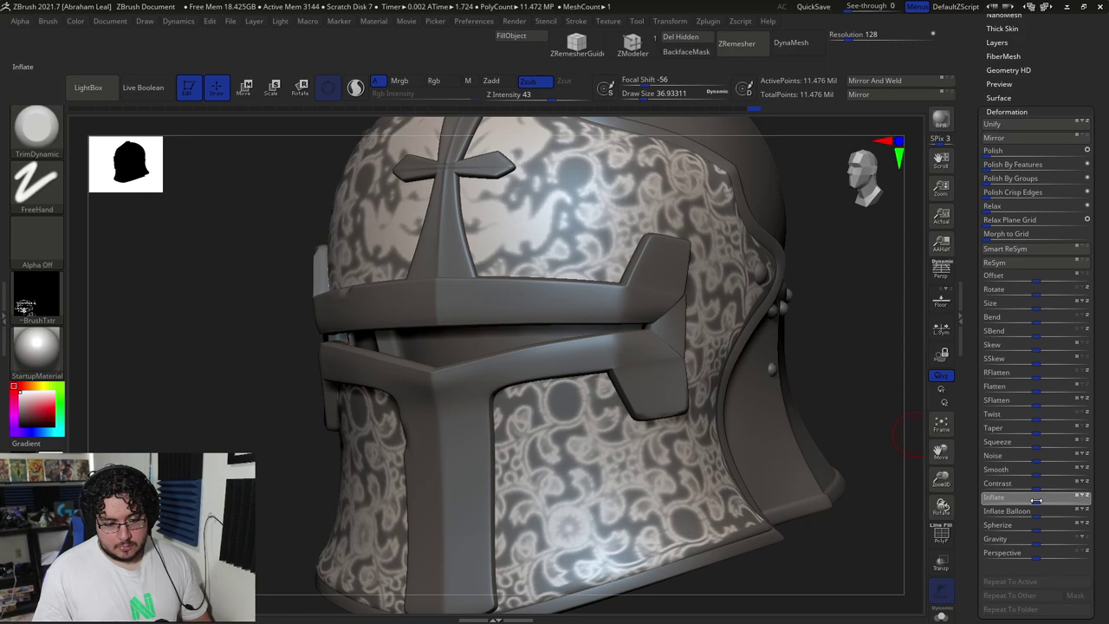
drag(1038, 499, 1040, 500)
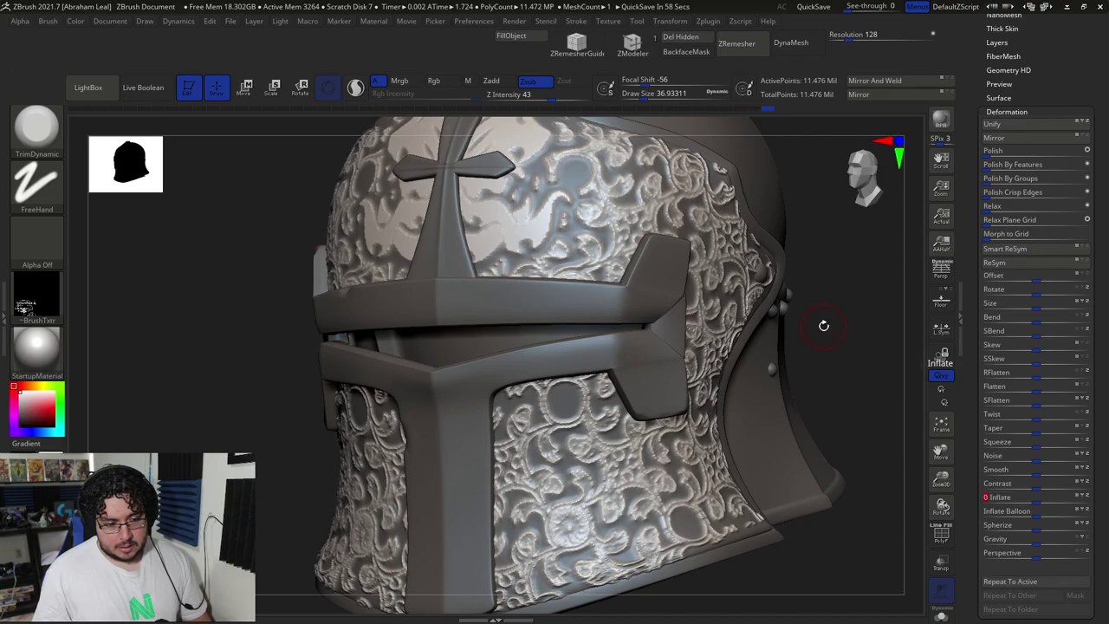
Step: Clear the mask and inspect the softened ornament relief from the front and the side
alt+drag(854, 353, 826, 372)
drag(806, 285, 831, 363)
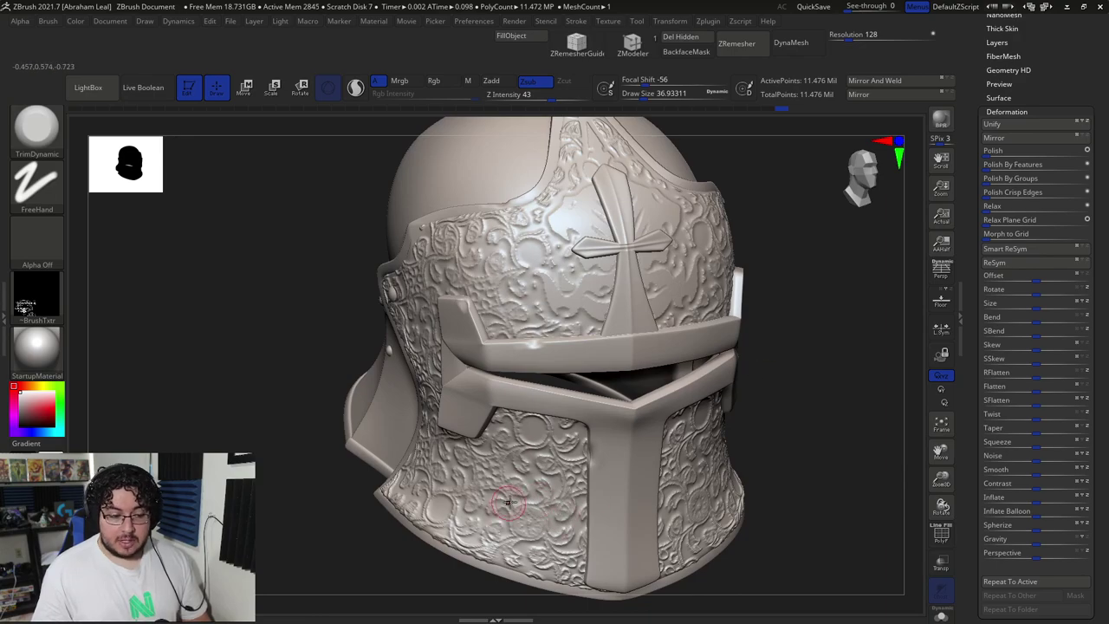
drag(809, 223, 858, 289)
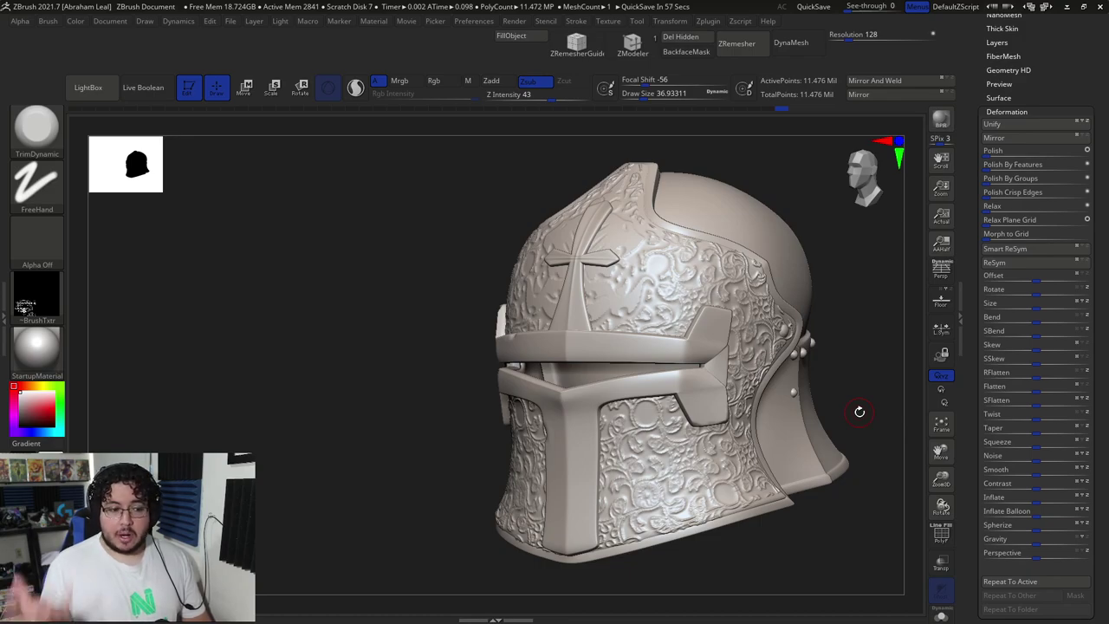
Step: Undo the mask clearing and the previous inflation to return to the blurred ornament mask on the helmet
key(ctrl)
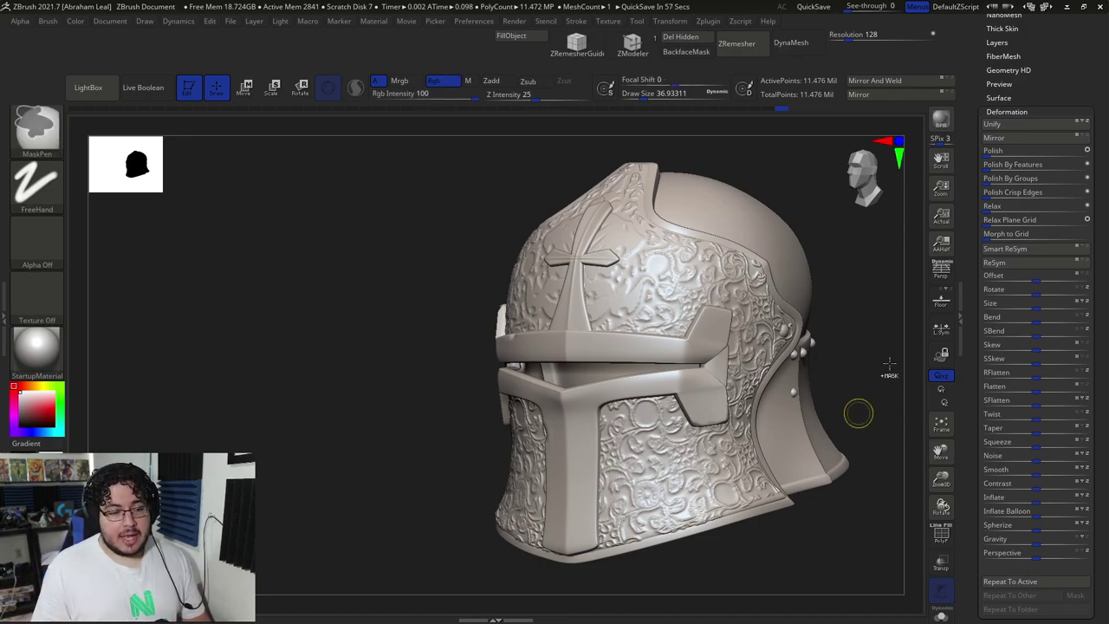
key(ctrl+z)
key(ctrl+z)
ctrl+click(885, 332)
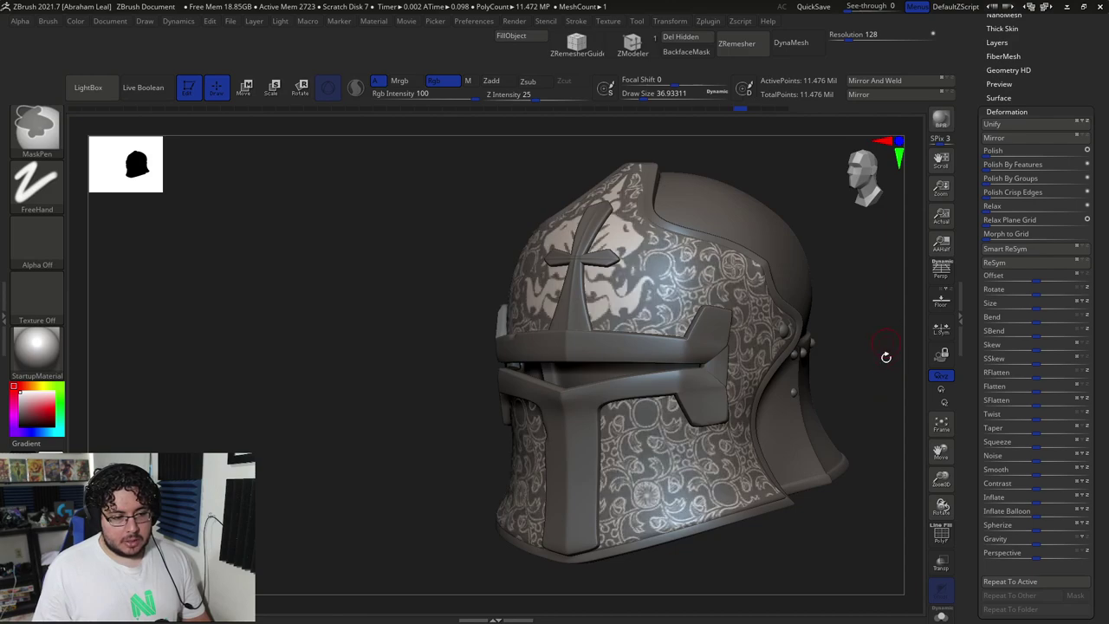
Step: Try inflating the unmasked ornaments with an Inflate value of 3 and undo it
click(1039, 501)
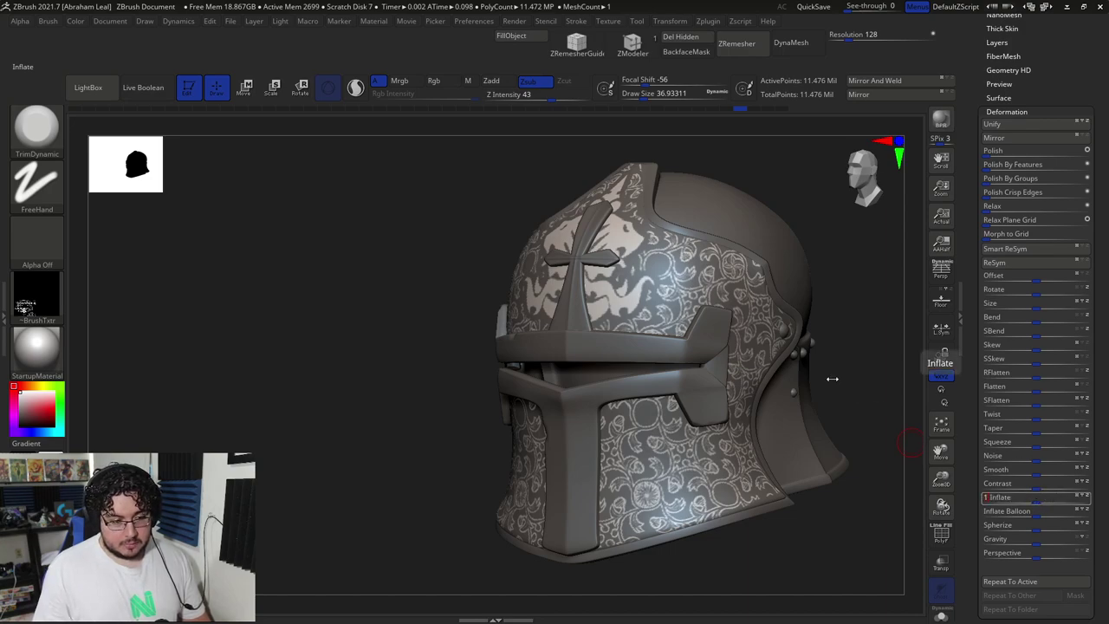
key(Return)
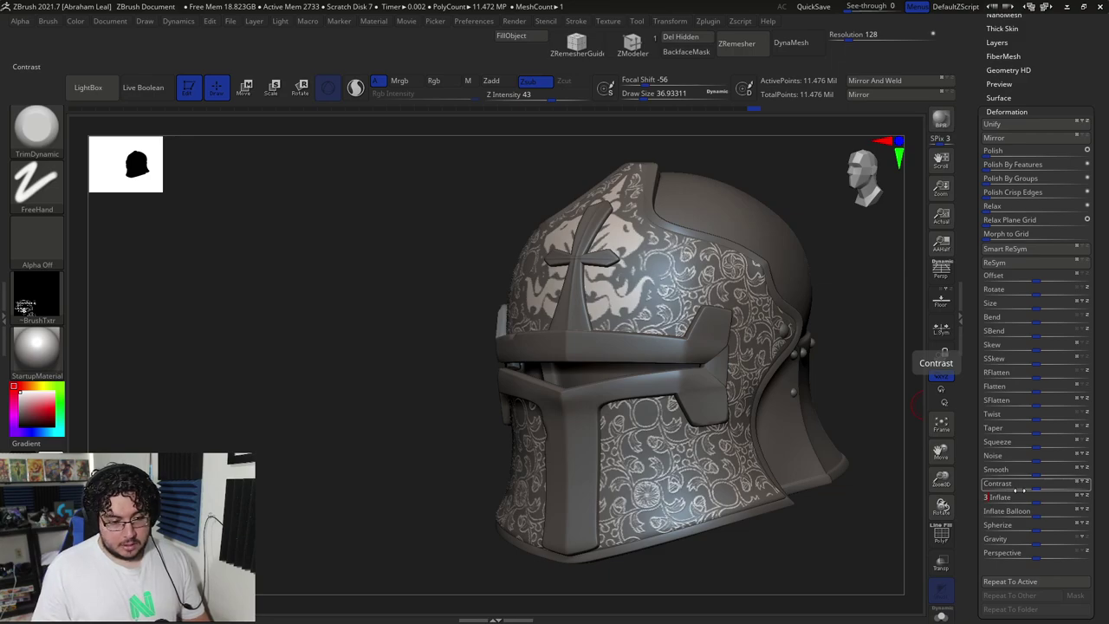
text(3)
key(Return)
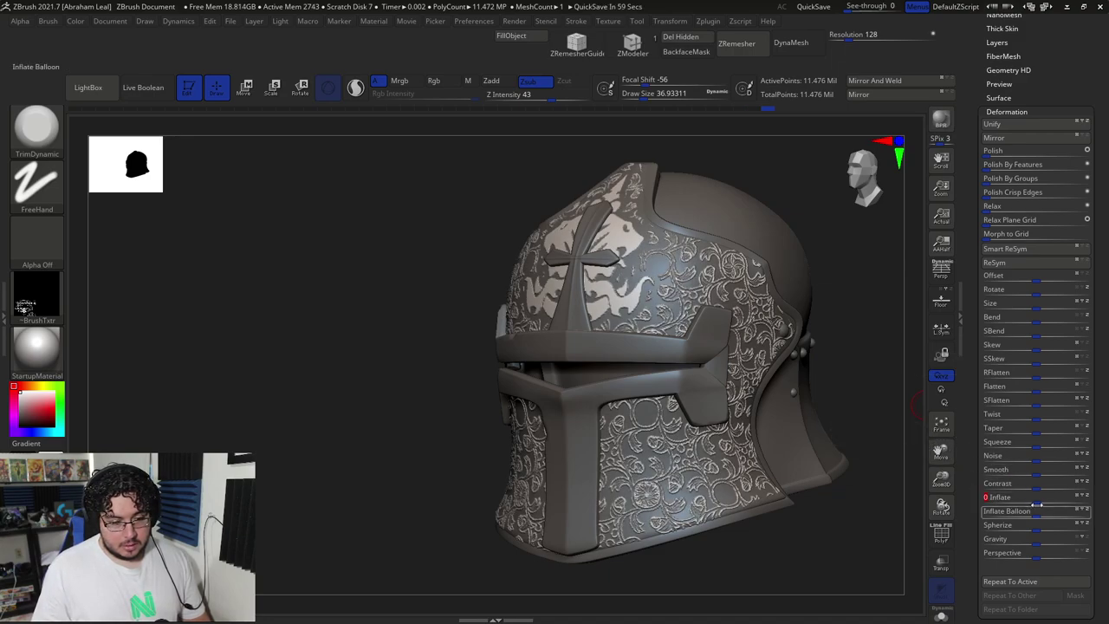
key(ctrl+z)
Step: Inflate the unmasked ornaments with an Inflate value of 2 and clear the mask
text(2)
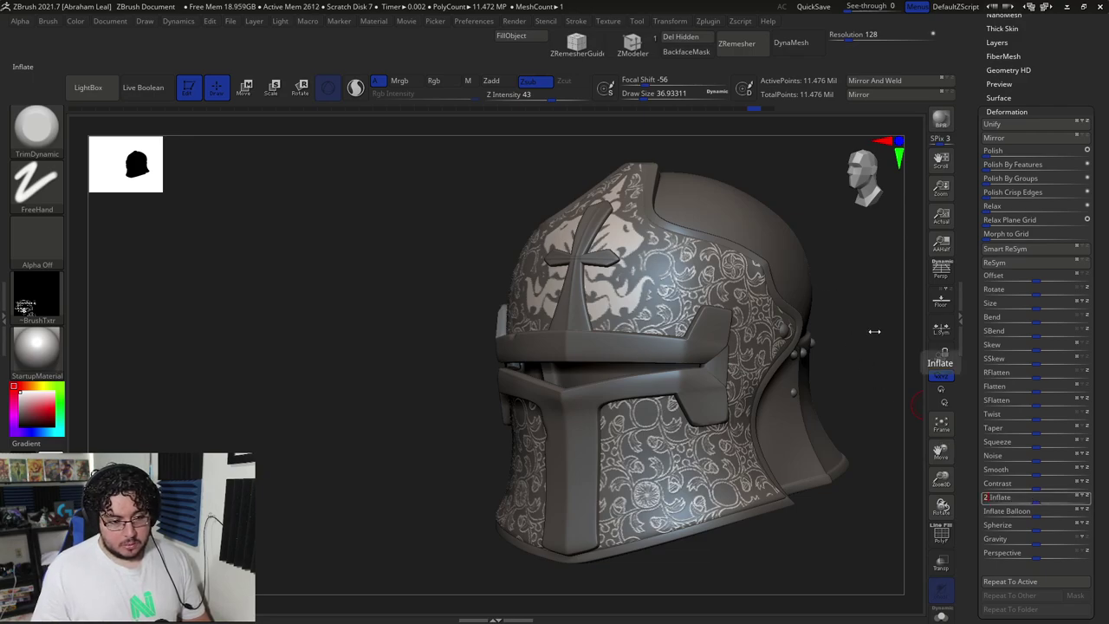
key(Return)
drag(873, 342, 849, 351)
Step: Examine the inflated ornament relief on the helmet from the side, the back and the front
drag(870, 408, 797, 425)
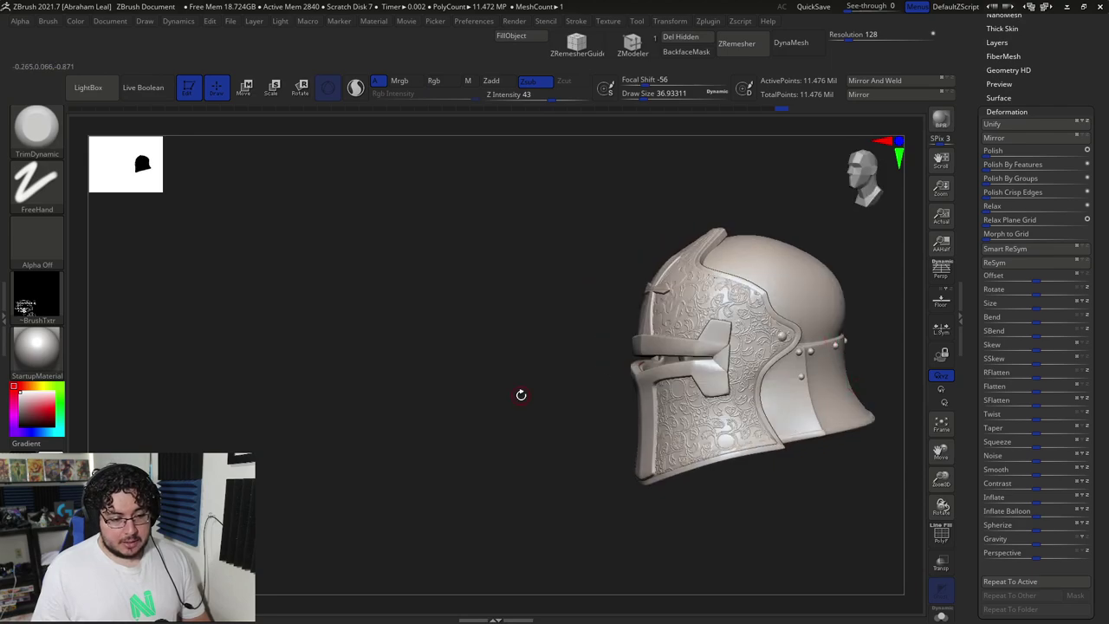
alt+drag(520, 395, 438, 431)
drag(370, 444, 302, 403)
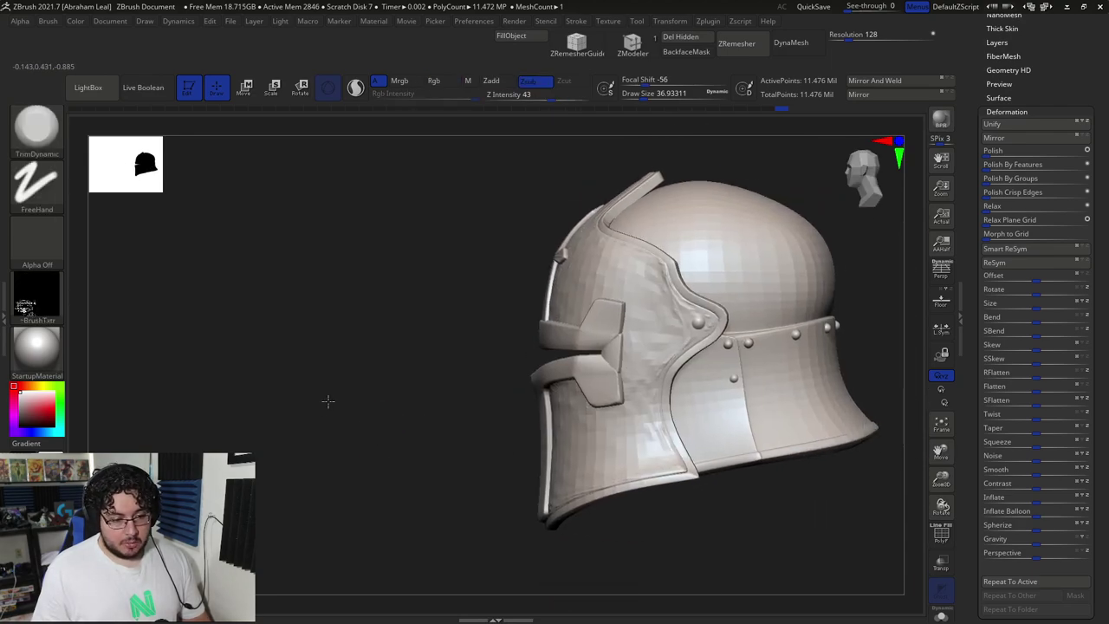
drag(869, 294, 786, 318)
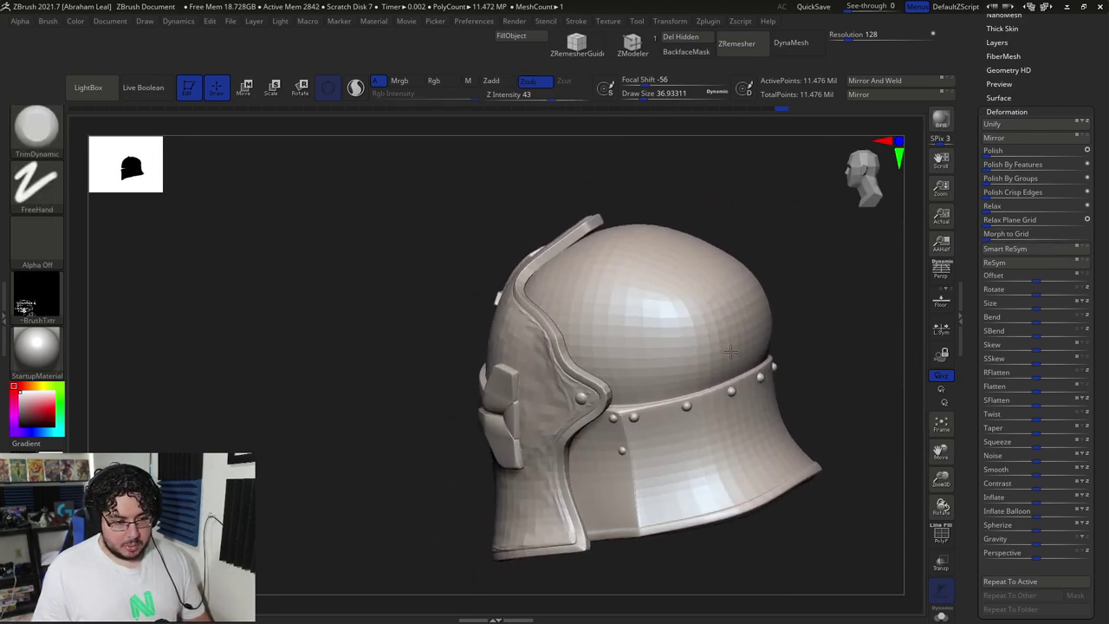
drag(408, 317, 468, 336)
alt+drag(590, 323, 725, 292)
drag(747, 333, 818, 340)
drag(618, 244, 466, 334)
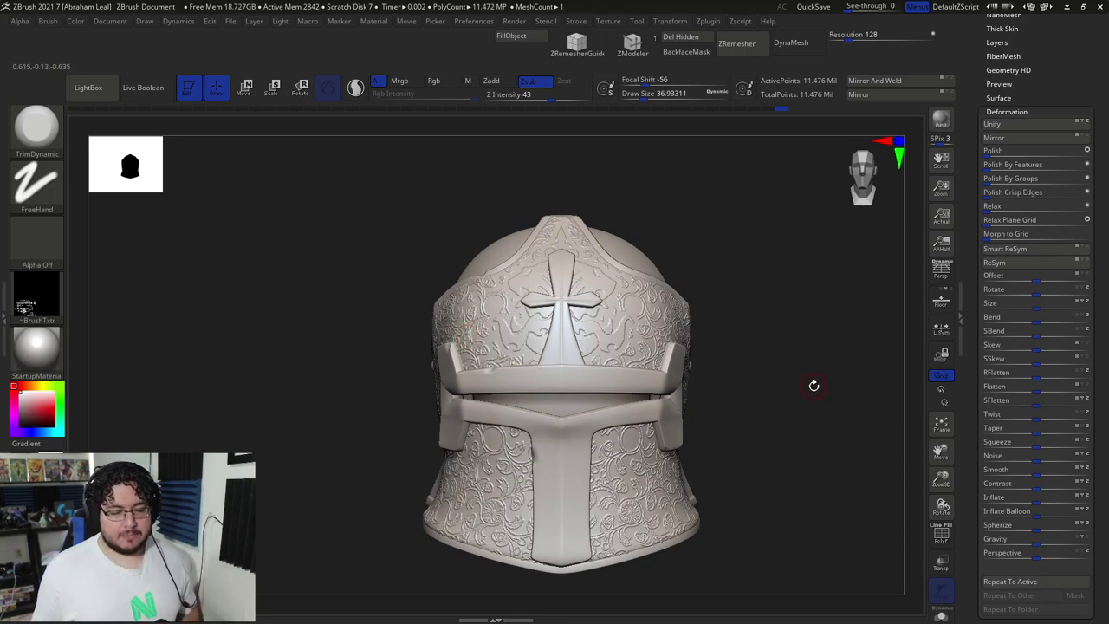
Step: Minimize ZBrush, switch to File Explorer and browse to the 2021 folder inside ProyectosCritical
click(1066, 7)
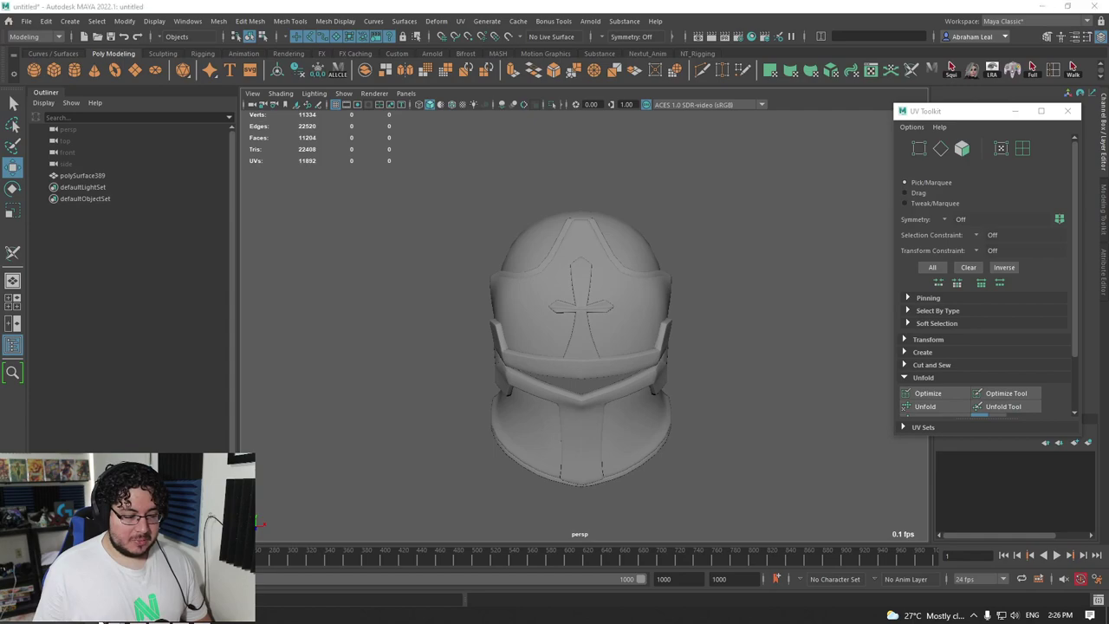
click(100, 620)
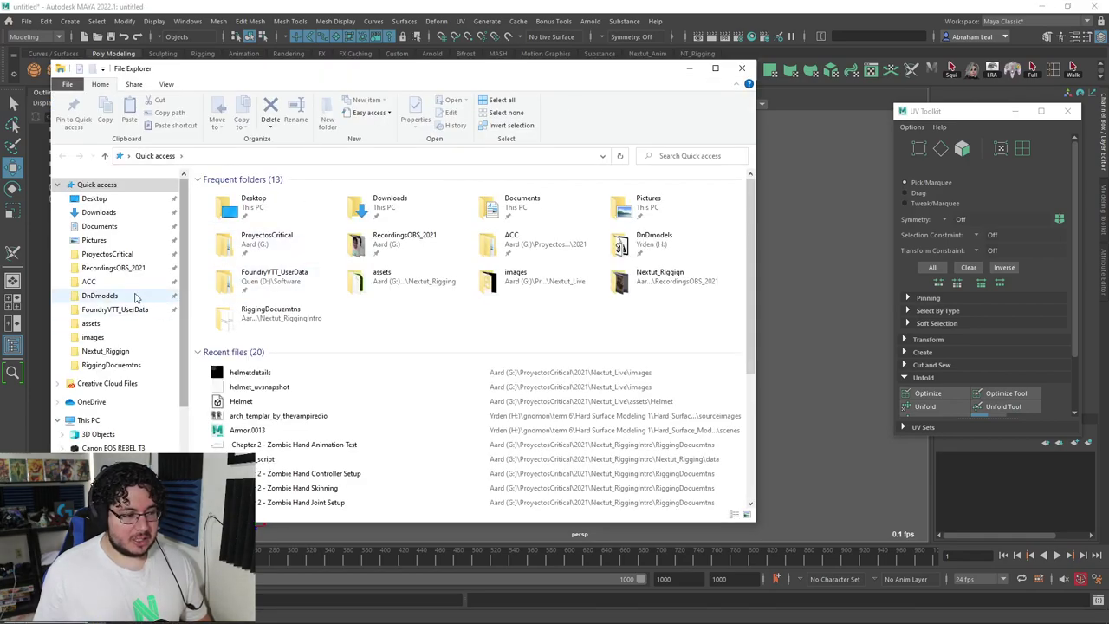
click(107, 254)
click(240, 205)
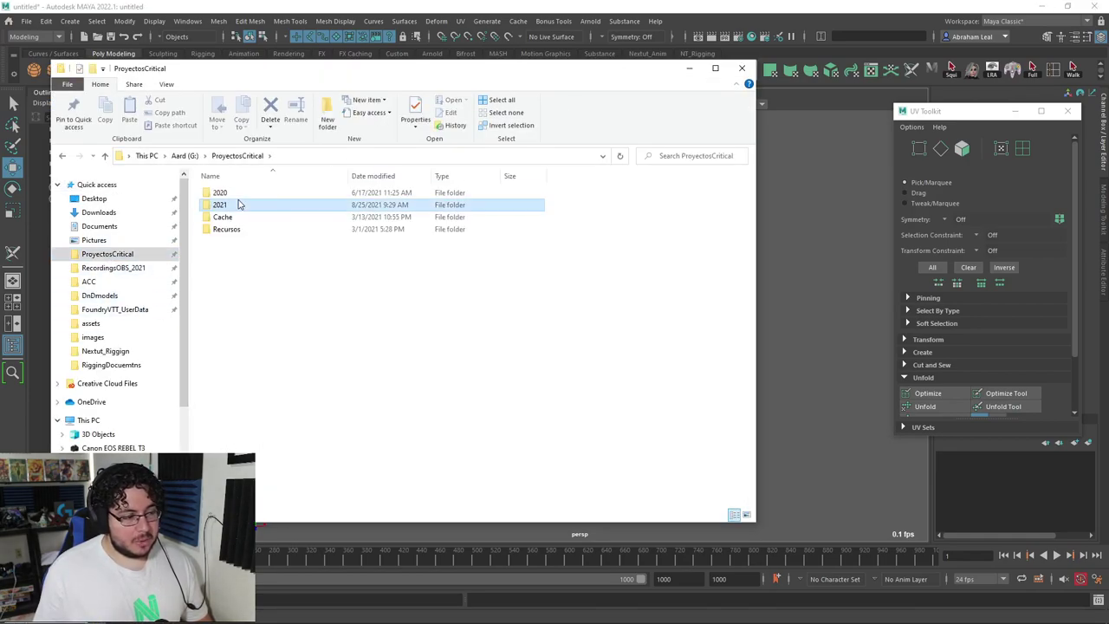
double_click(239, 204)
scroll(309, 383, down, 1)
click(299, 381)
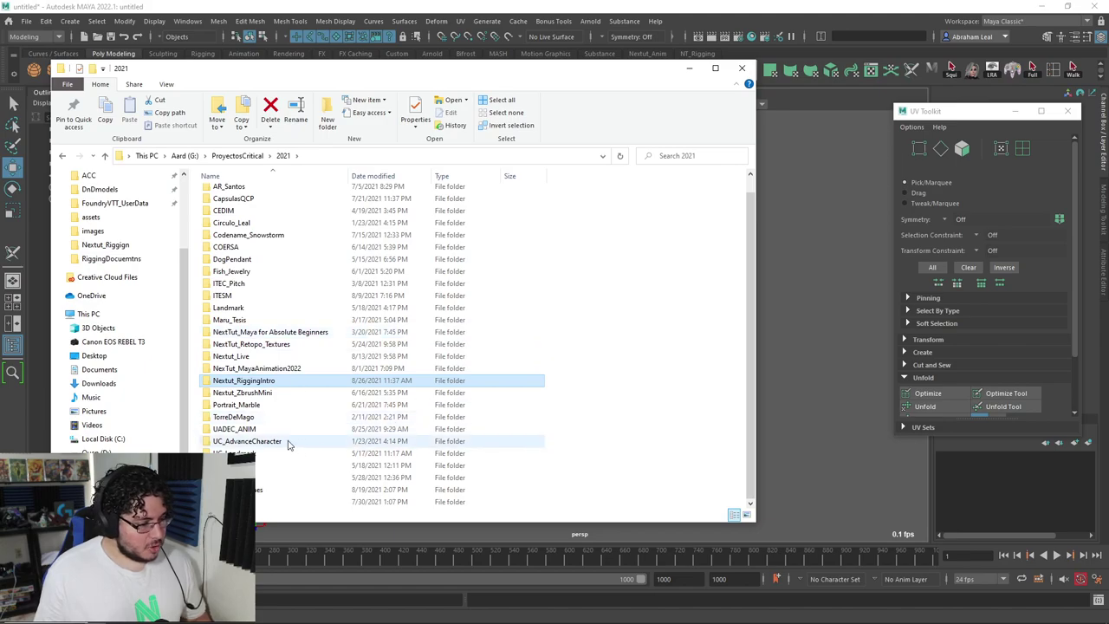
Step: Look through the scenes folder of the Anim_02_MayAgo project inside XP_Academy for a rig example
double_click(264, 502)
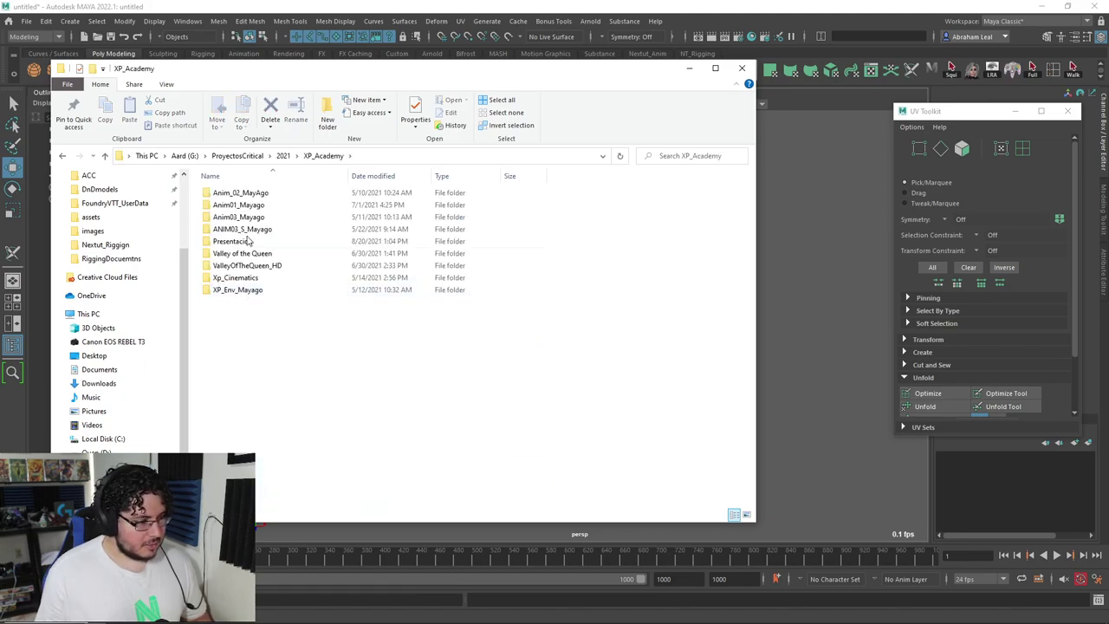
double_click(255, 195)
double_click(224, 304)
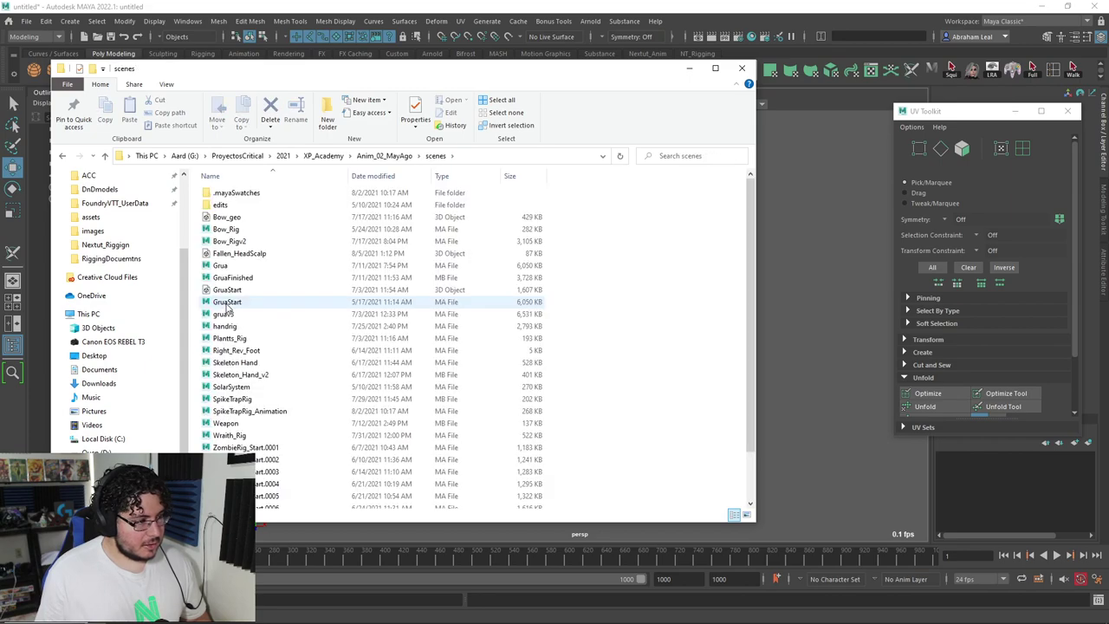
scroll(260, 398, down, 2)
scroll(251, 450, up, 2)
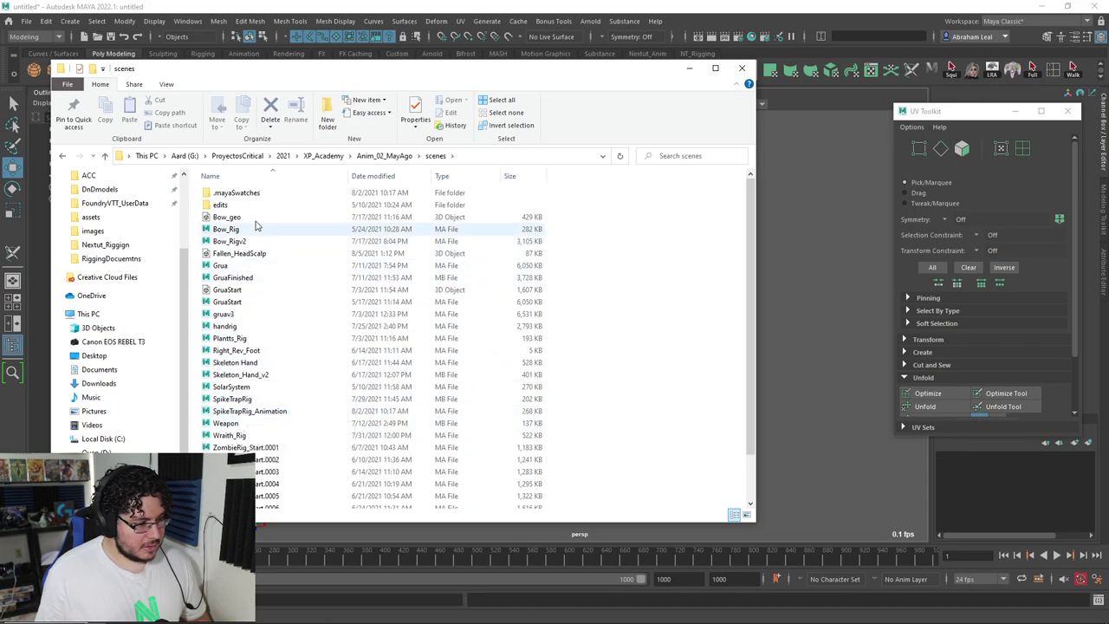
Step: Check the Anim03_Mayago project, including its scripts folder, and return to XP_Academy
click(381, 156)
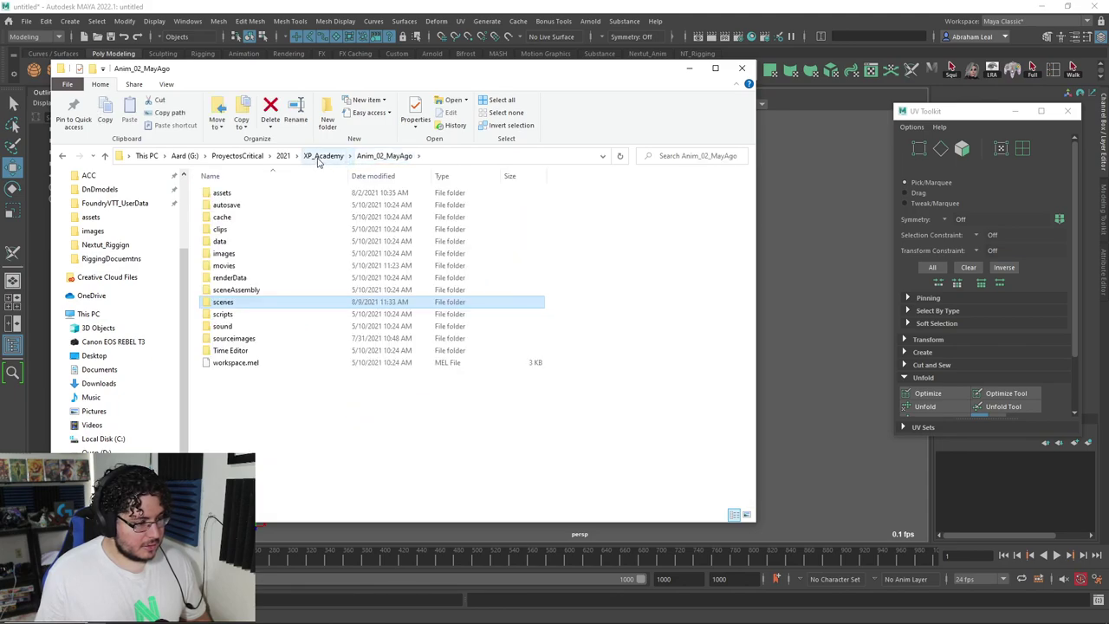
click(321, 158)
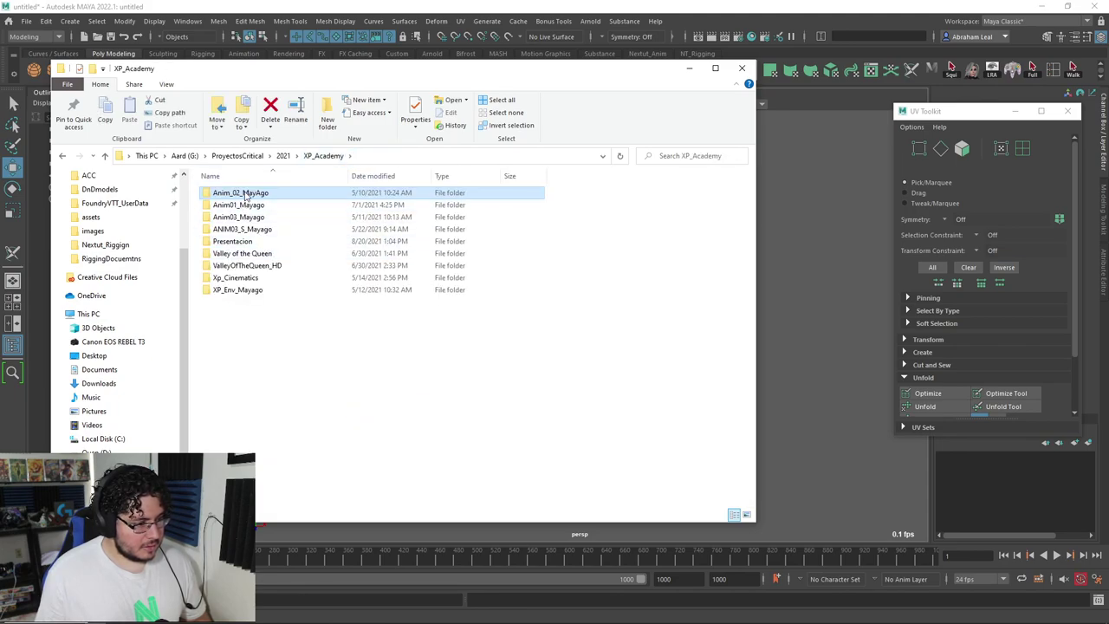
double_click(251, 219)
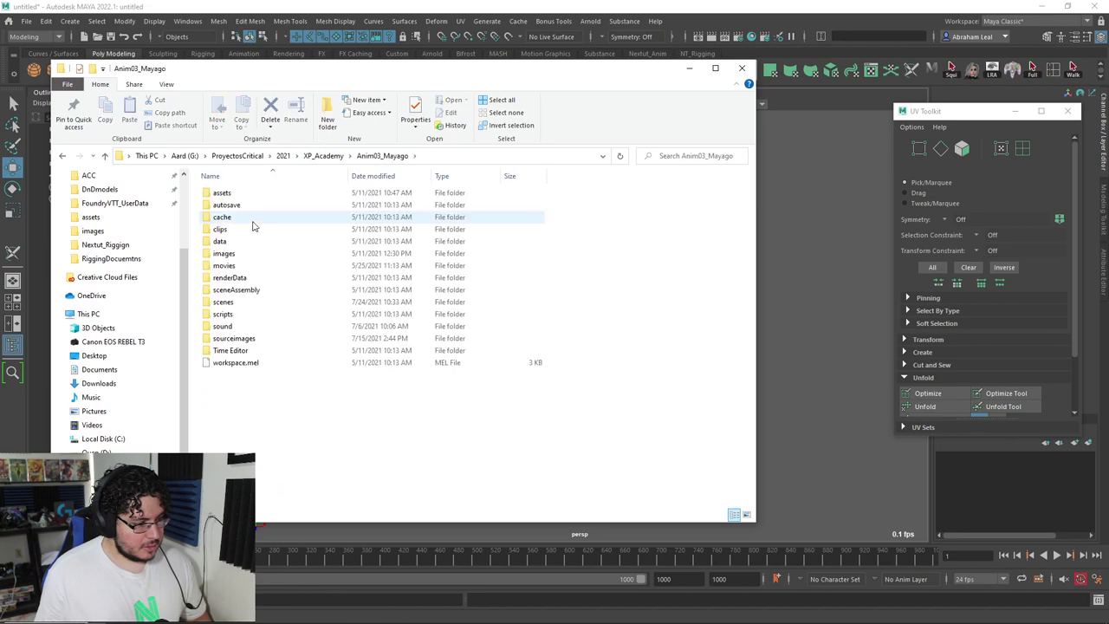
double_click(243, 313)
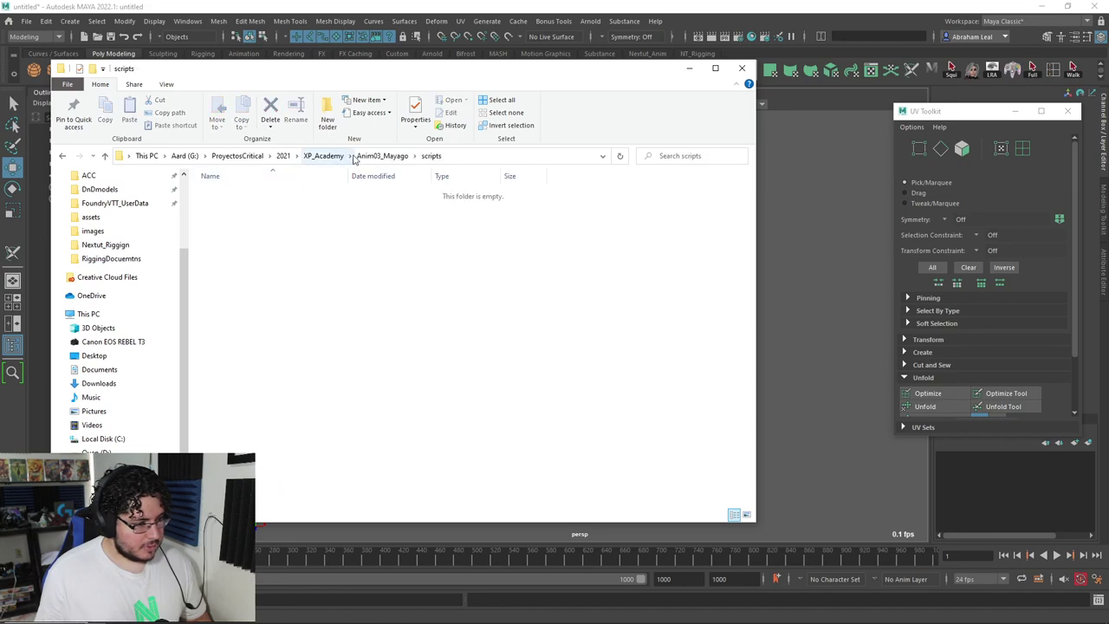
click(382, 156)
click(323, 156)
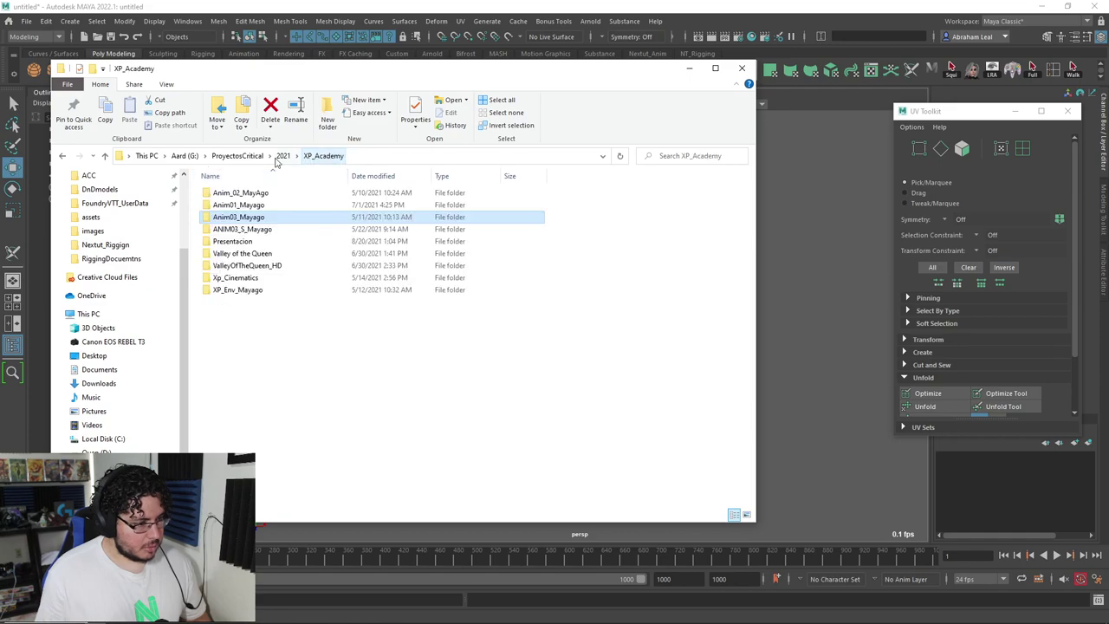
Step: Open the Enemy_Rig scene from the 2021\UC_UE4\UC_UE4\scenes folder in Maya and close the Graph Editor
click(282, 155)
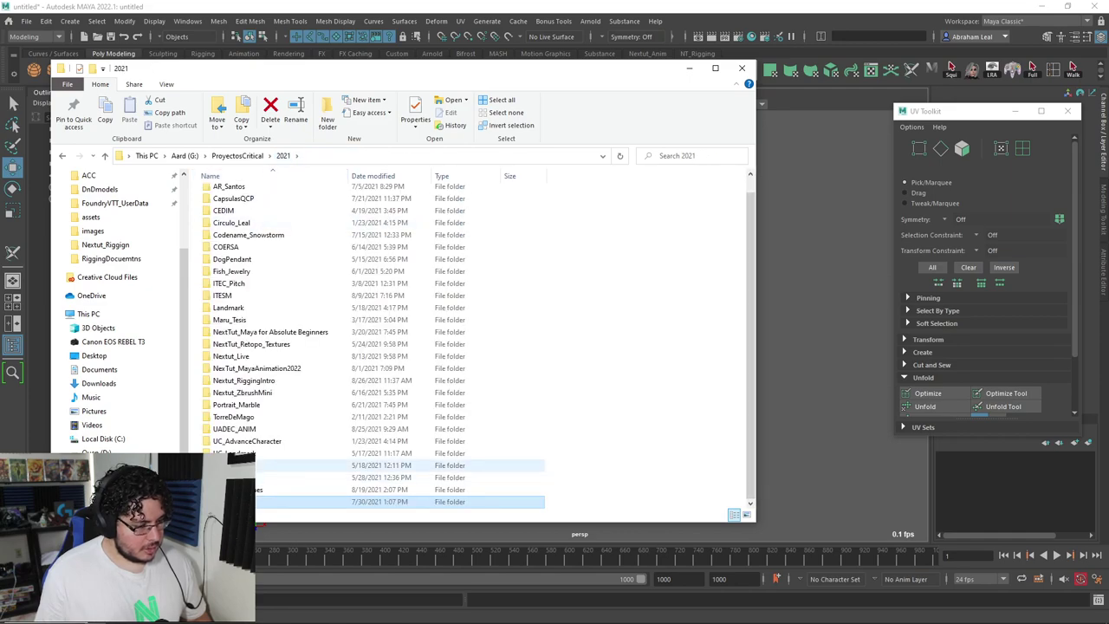
double_click(234, 477)
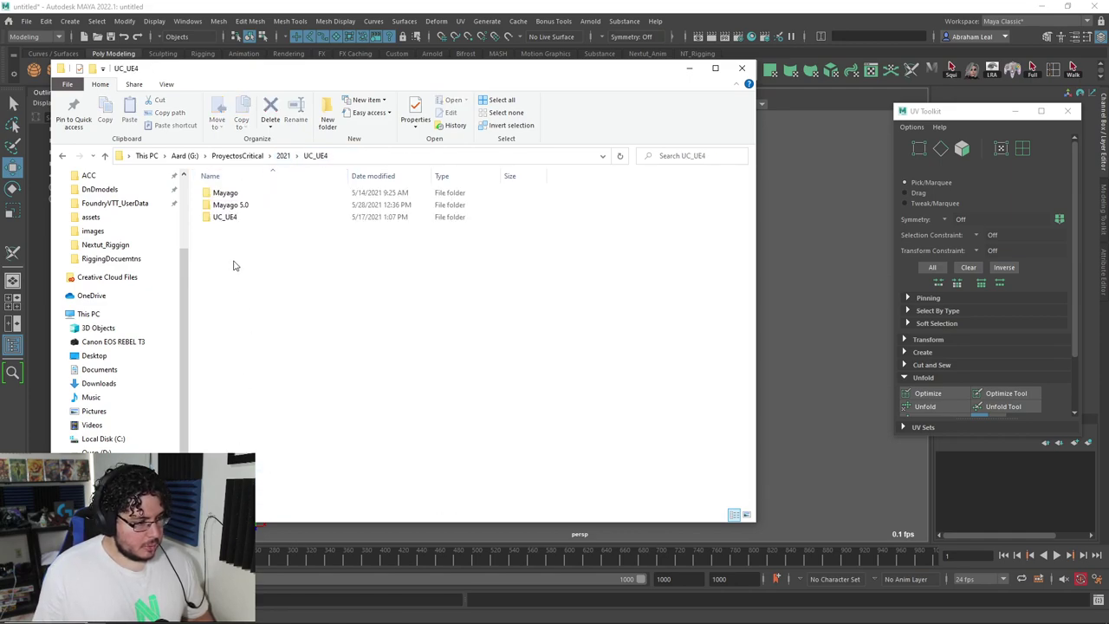
double_click(223, 216)
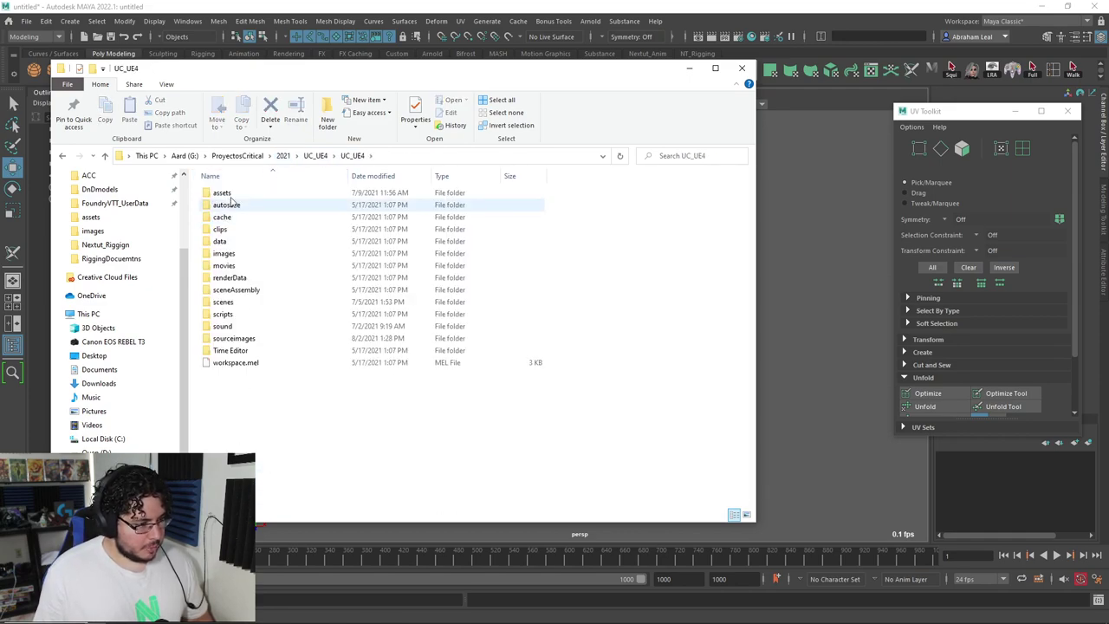
double_click(223, 302)
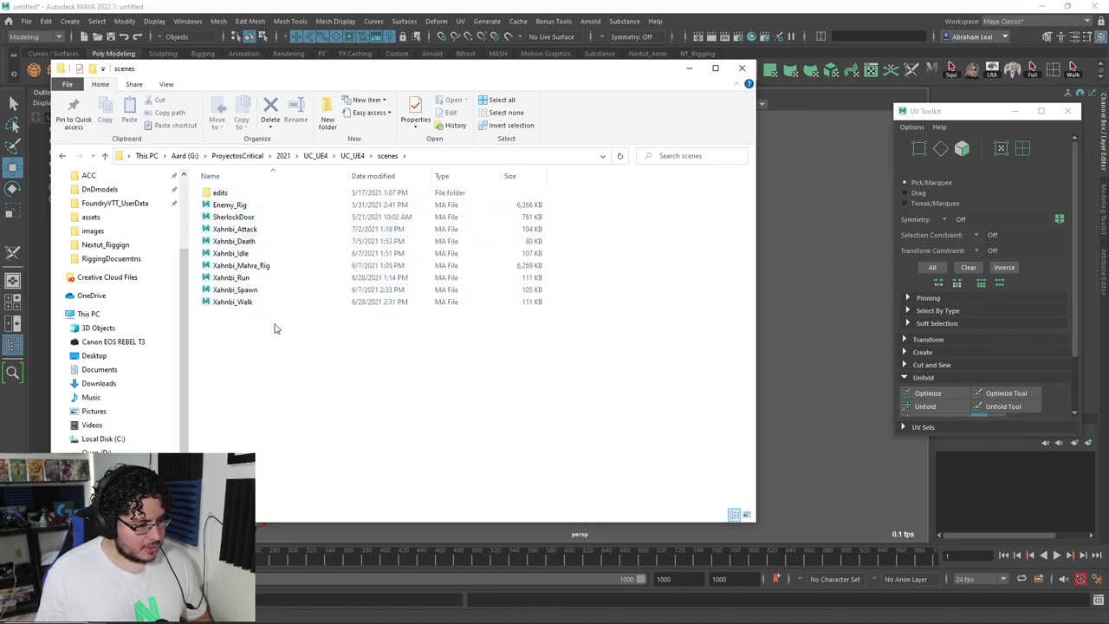
click(235, 208)
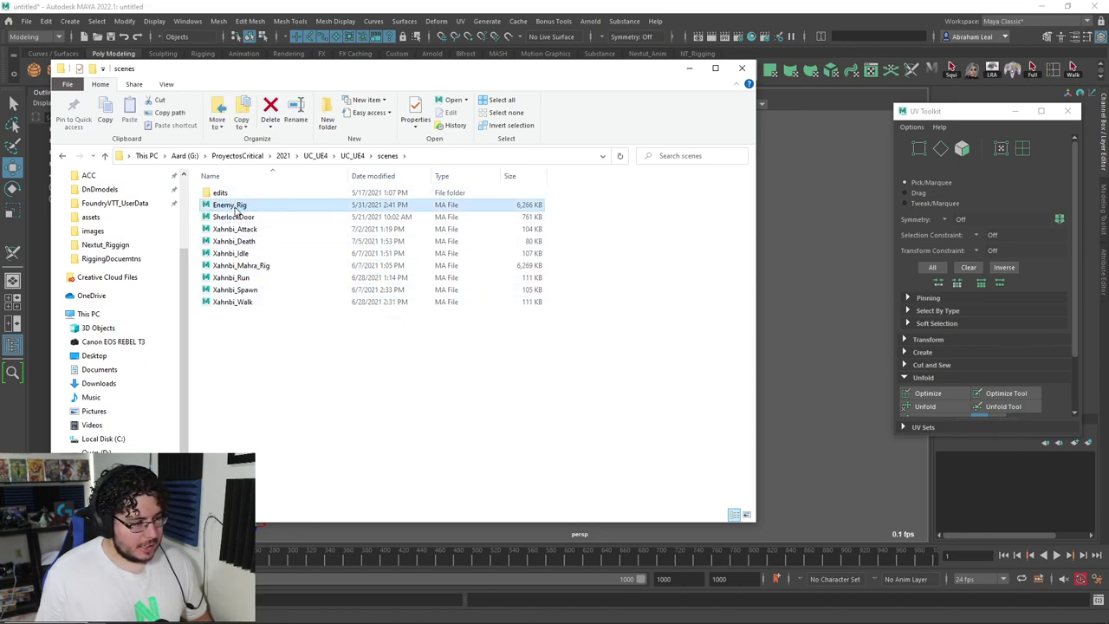
click(691, 71)
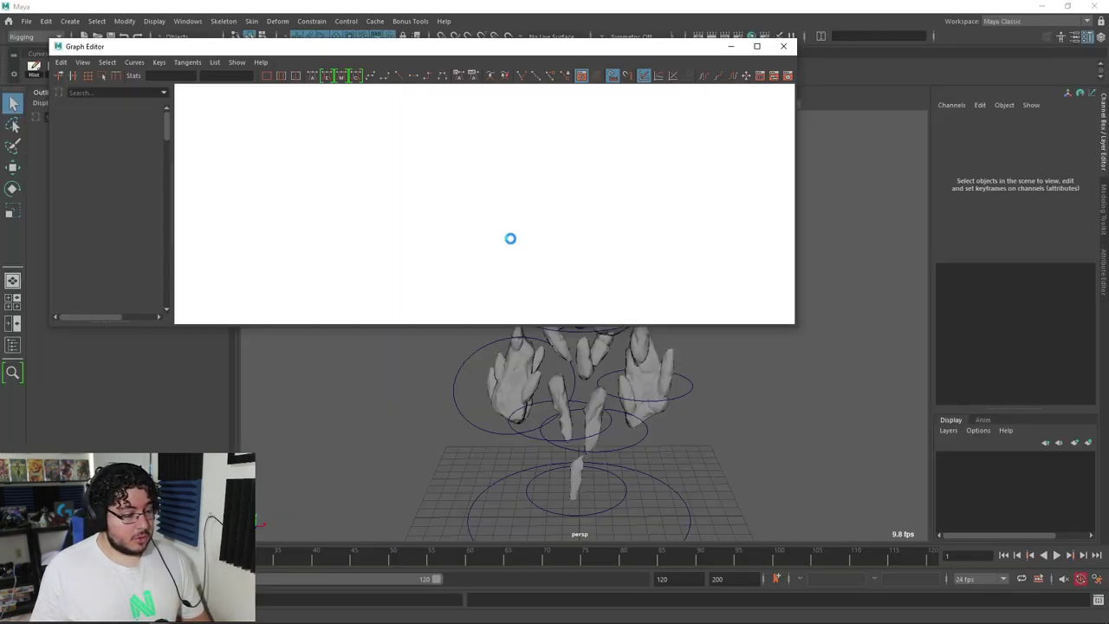
click(783, 47)
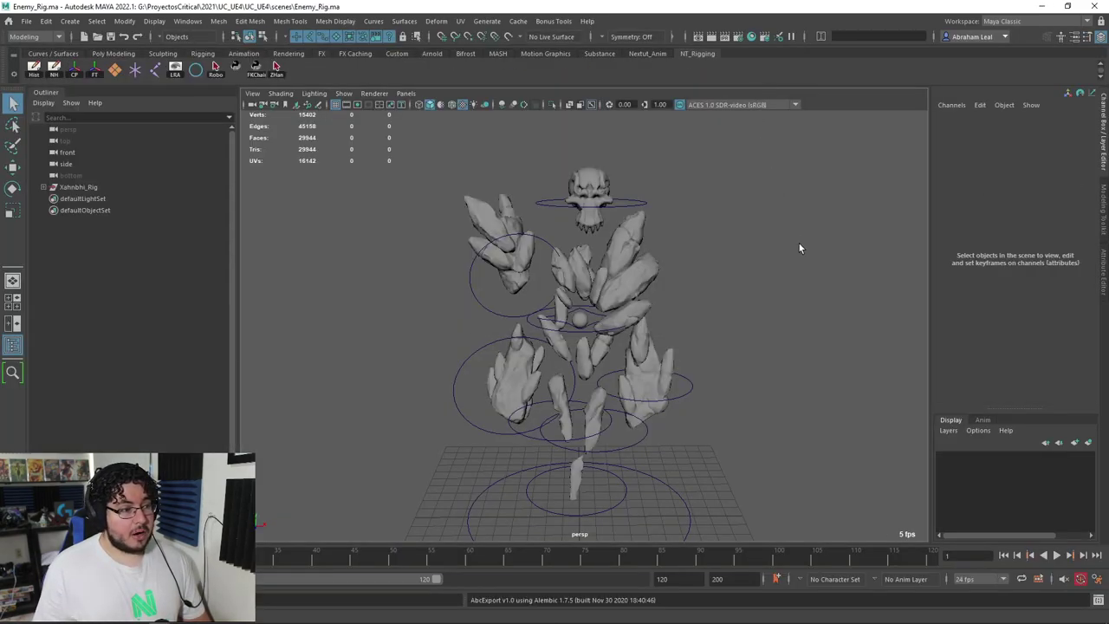
Step: Turn on textured shading and examine the crystal enemy rig from an angle, both close up and from farther away
key(6)
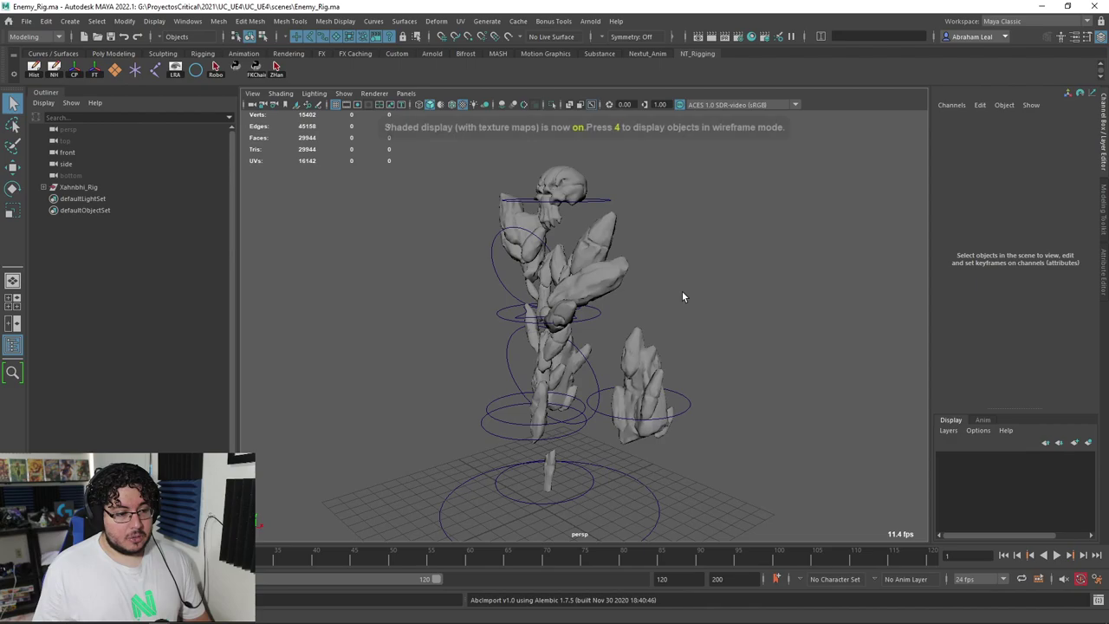
alt+drag(758, 296, 637, 338)
scroll(756, 319, down, 8)
scroll(693, 331, up, 10)
scroll(698, 334, down, 6)
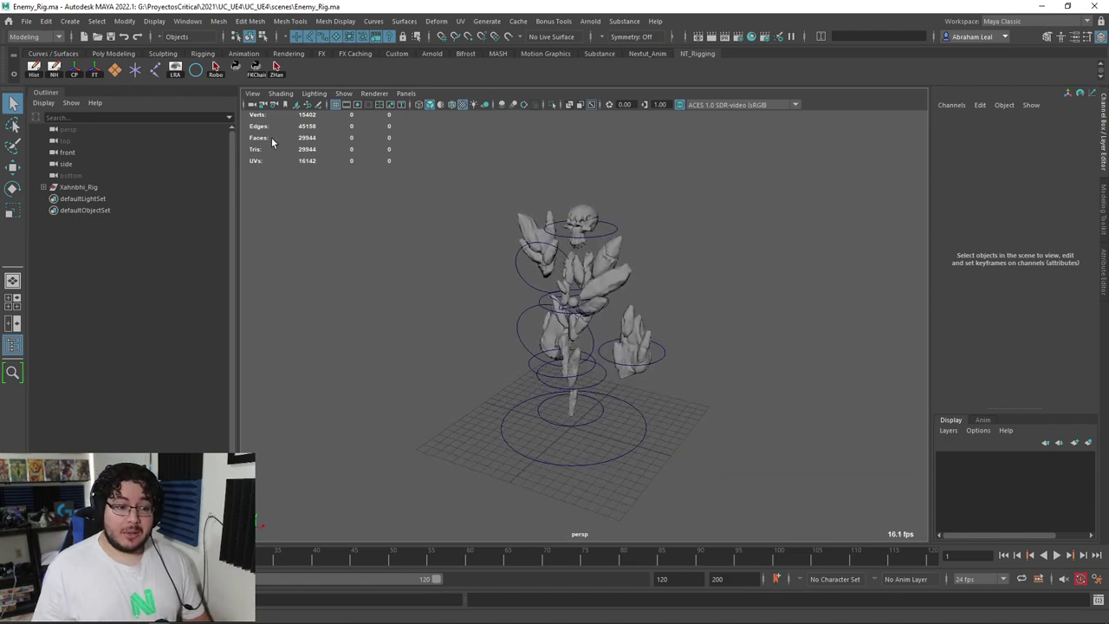
Step: Start opening another scene in Maya and go up to the ProyectosCritical\2021 folder
click(96, 38)
click(916, 133)
click(916, 132)
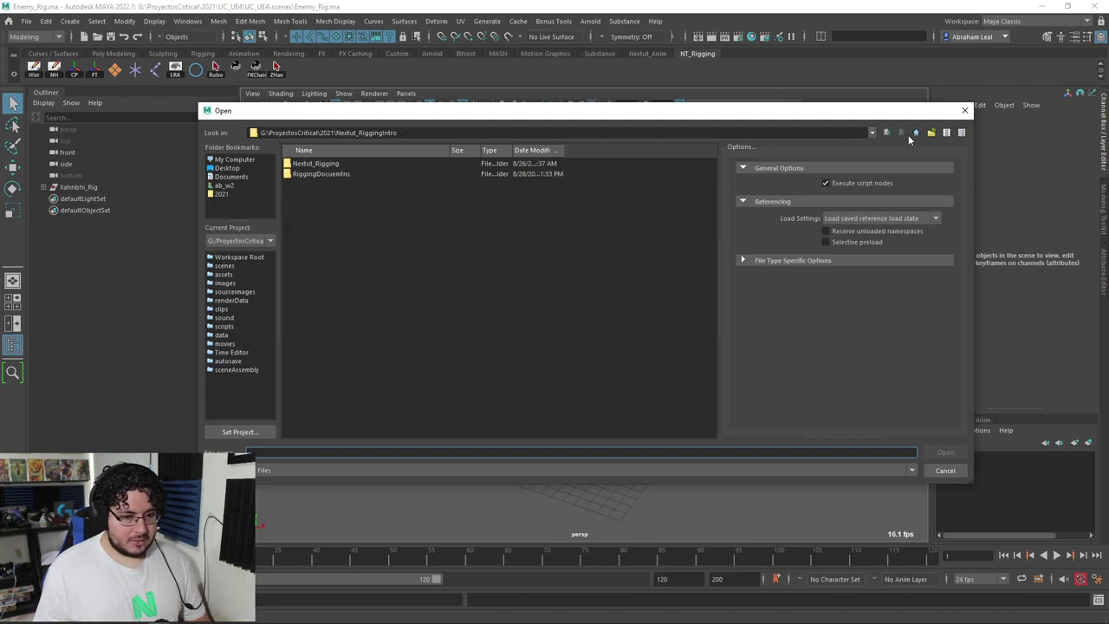
click(914, 134)
scroll(329, 415, down, 1)
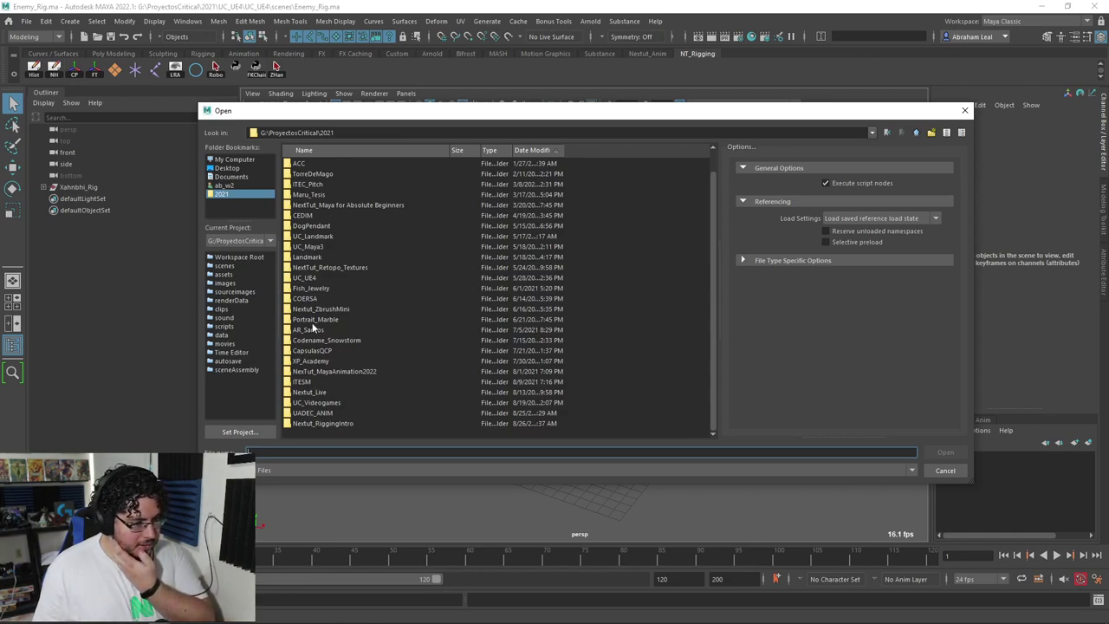
Step: Open the Xahnbi_Walk scene from the UC_UE4\UC_UE4\scenes folder without saving changes to the enemy rig scene
double_click(305, 277)
double_click(304, 184)
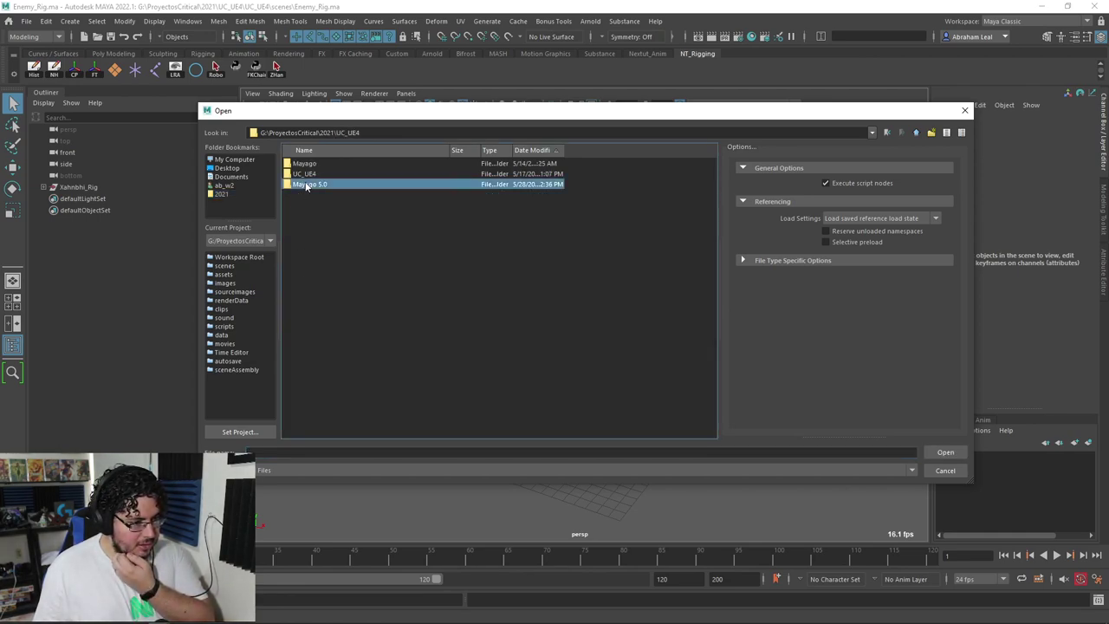
click(916, 134)
double_click(312, 174)
double_click(305, 277)
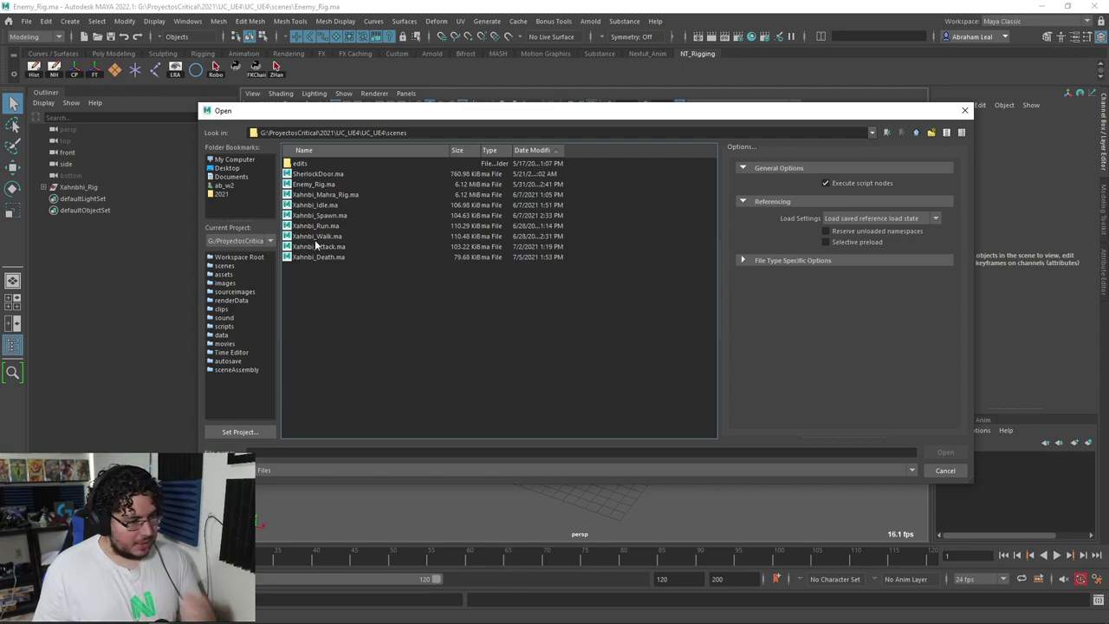
double_click(317, 238)
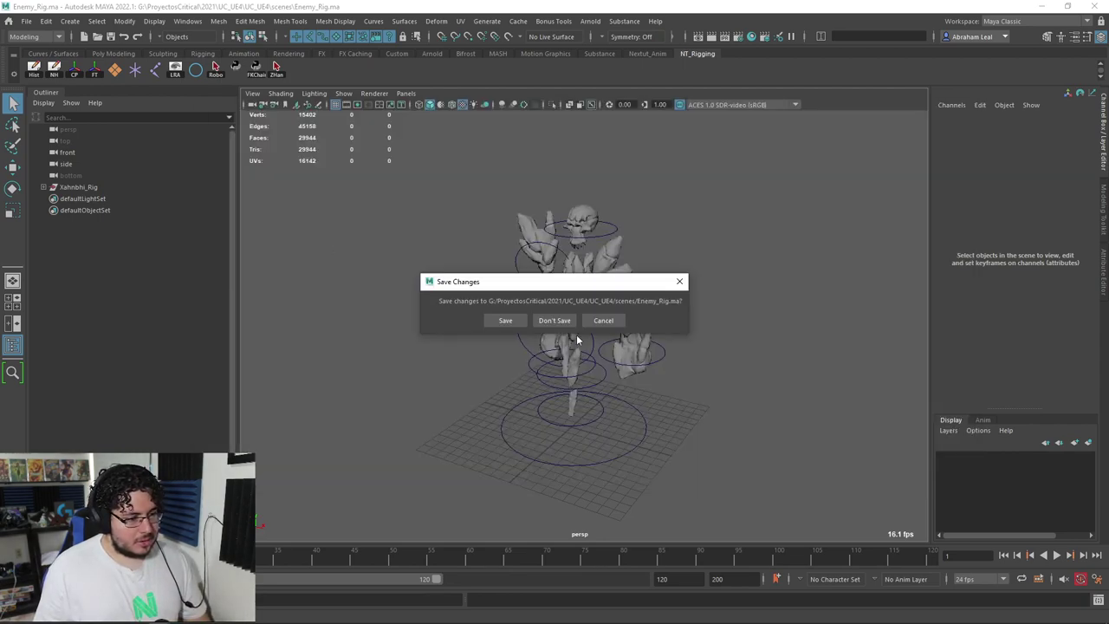
click(548, 322)
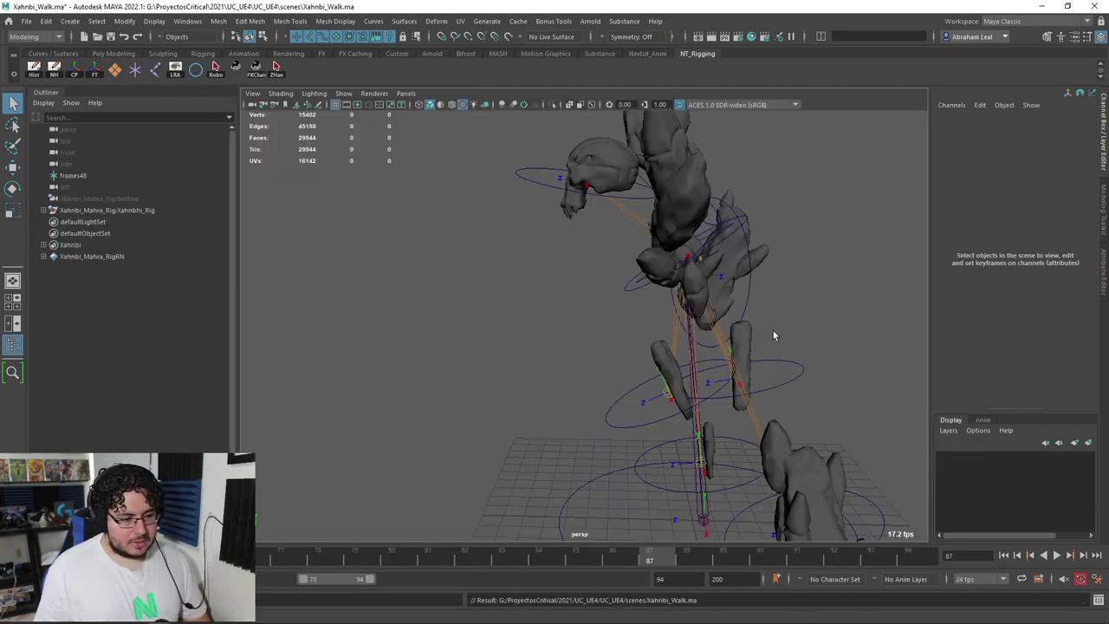
Step: Play the enemy's walk animation from the first frame of the playback range, and stop it
click(1002, 555)
click(1056, 556)
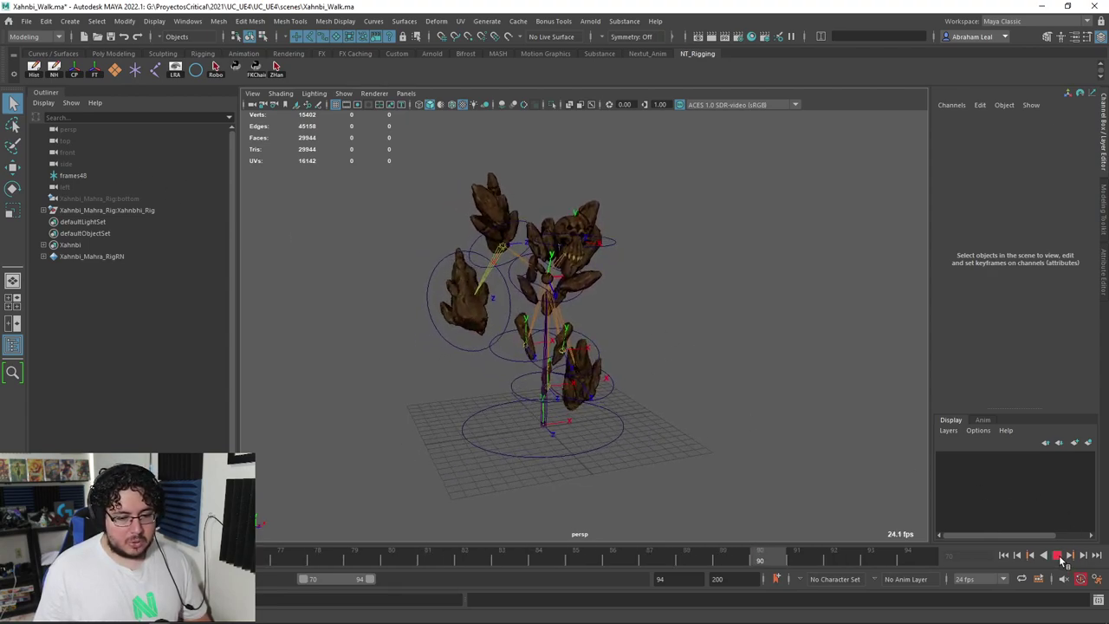
key(Escape)
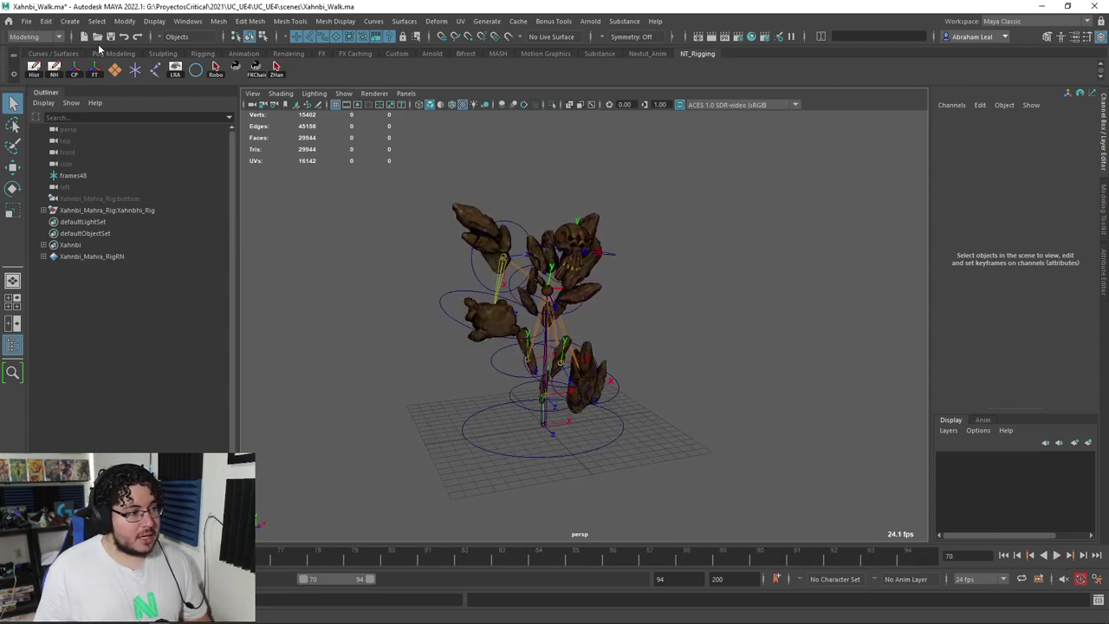
Step: Open the Xahnbi_Attack scene without saving the walk scene, and play the attack animation to review it
click(97, 38)
double_click(319, 246)
click(554, 323)
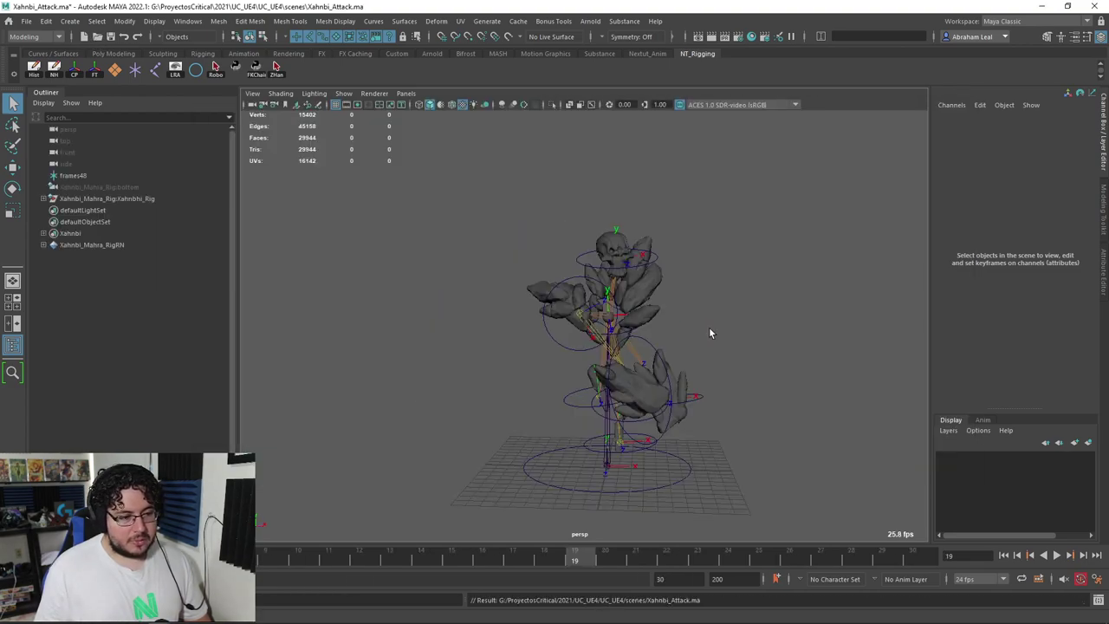
click(1056, 555)
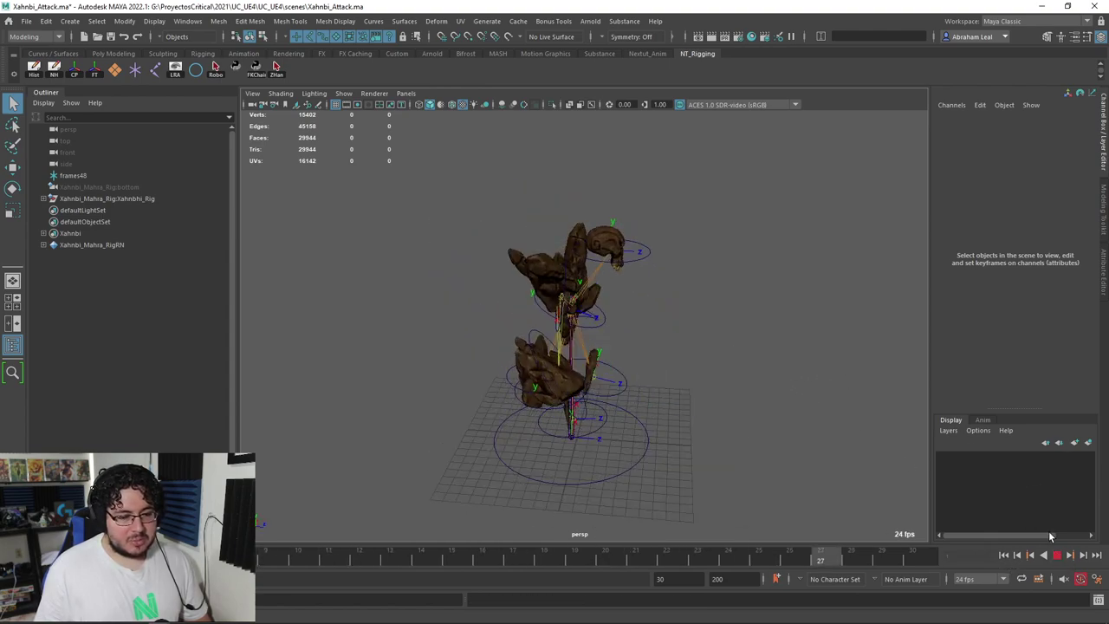
key(Escape)
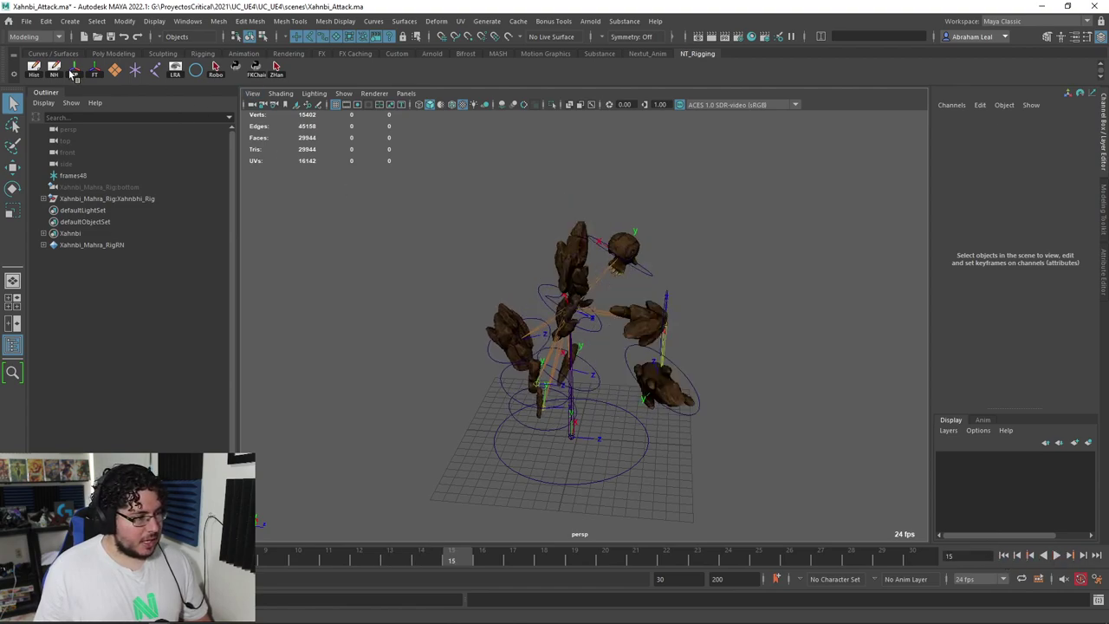
alt+drag(524, 313, 245, 125)
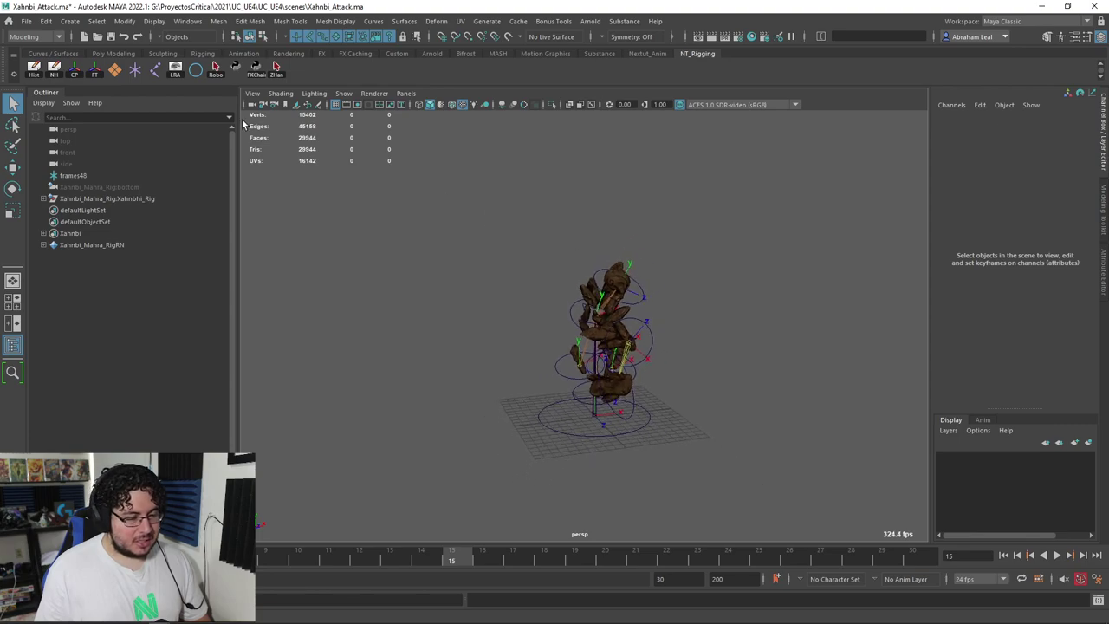
Step: Open the Xahnbi_Death scene without saving the attack scene, play the death animation and return to its first frame
click(96, 37)
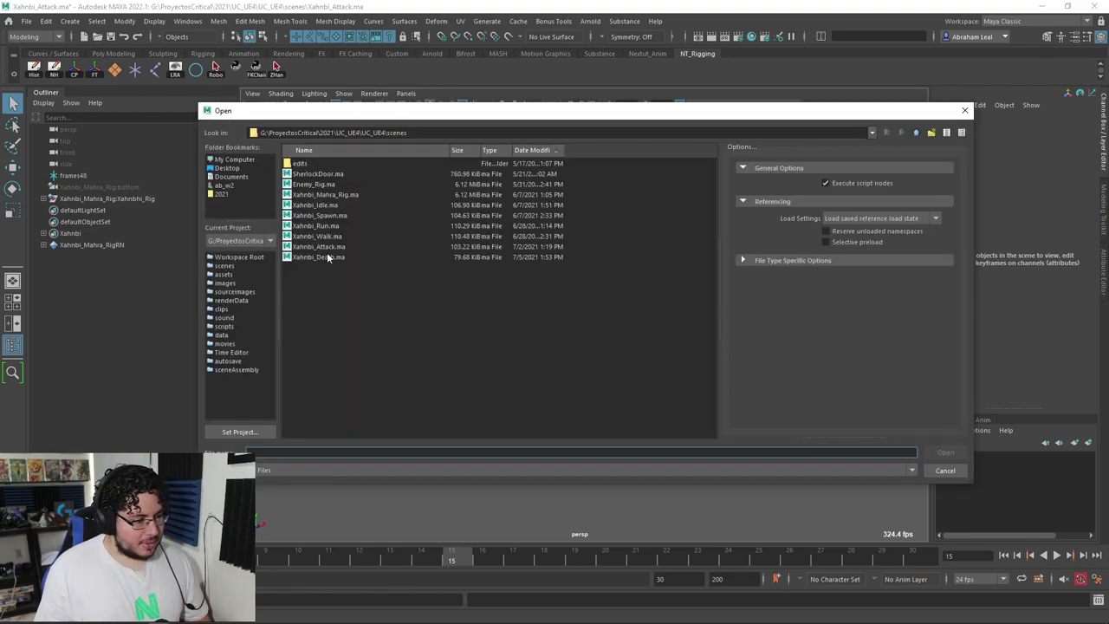
double_click(327, 256)
click(557, 321)
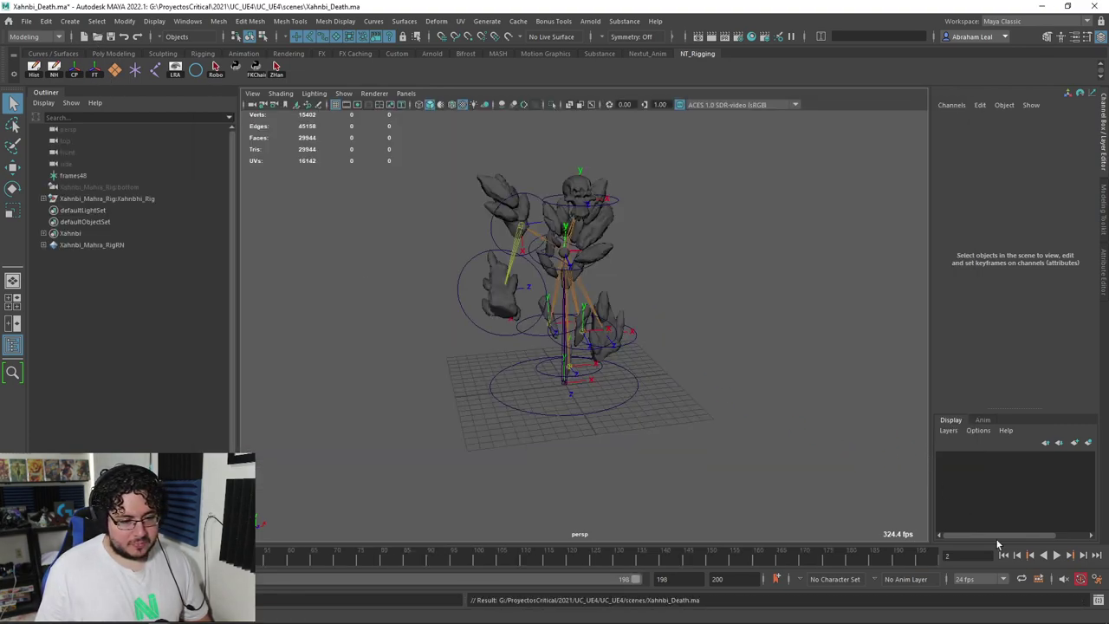
click(1056, 555)
alt+drag(797, 351, 816, 426)
click(1006, 555)
Step: Open the Xahnbi_Spawn scene without saving the death scene, and play the spawn animation from frame 1, viewing it from a lower angle
click(97, 38)
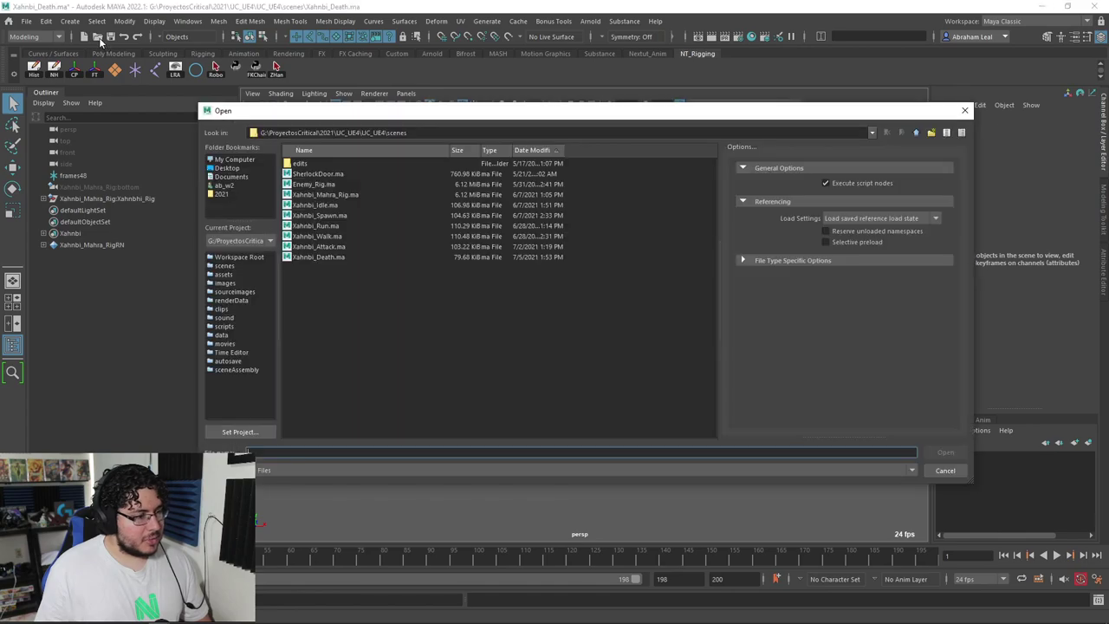
double_click(320, 215)
click(549, 319)
click(1013, 557)
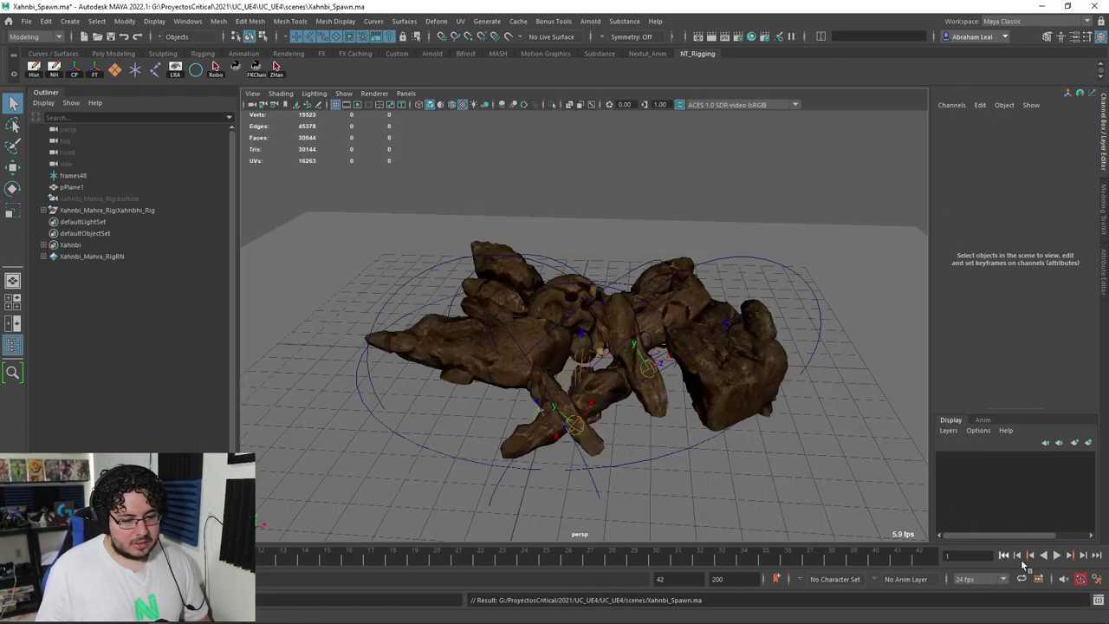
click(1057, 556)
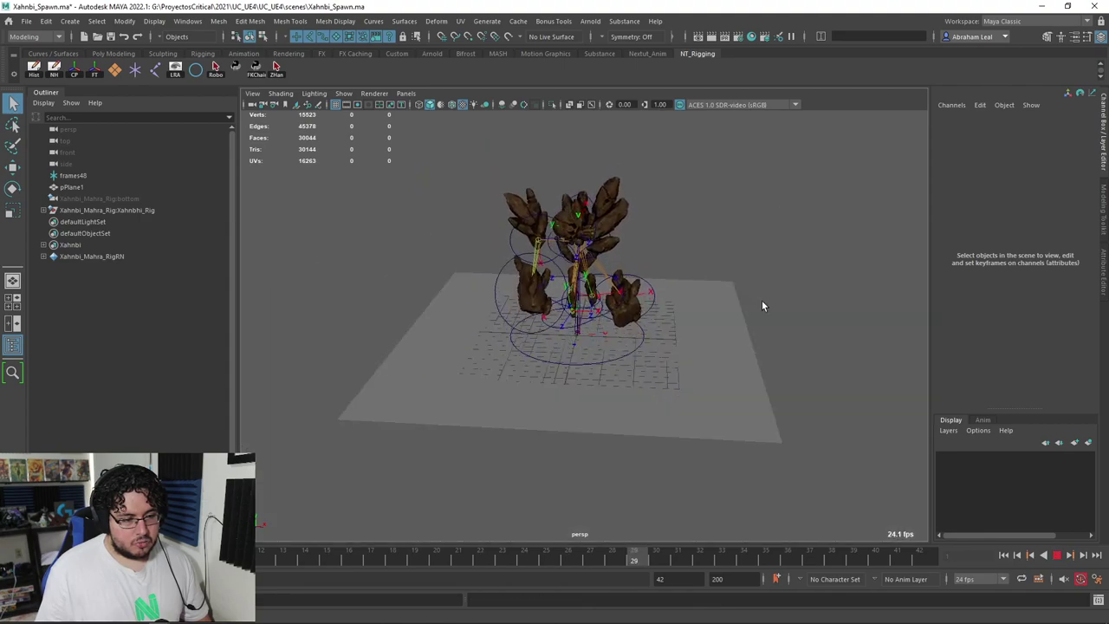
alt+drag(761, 301, 746, 262)
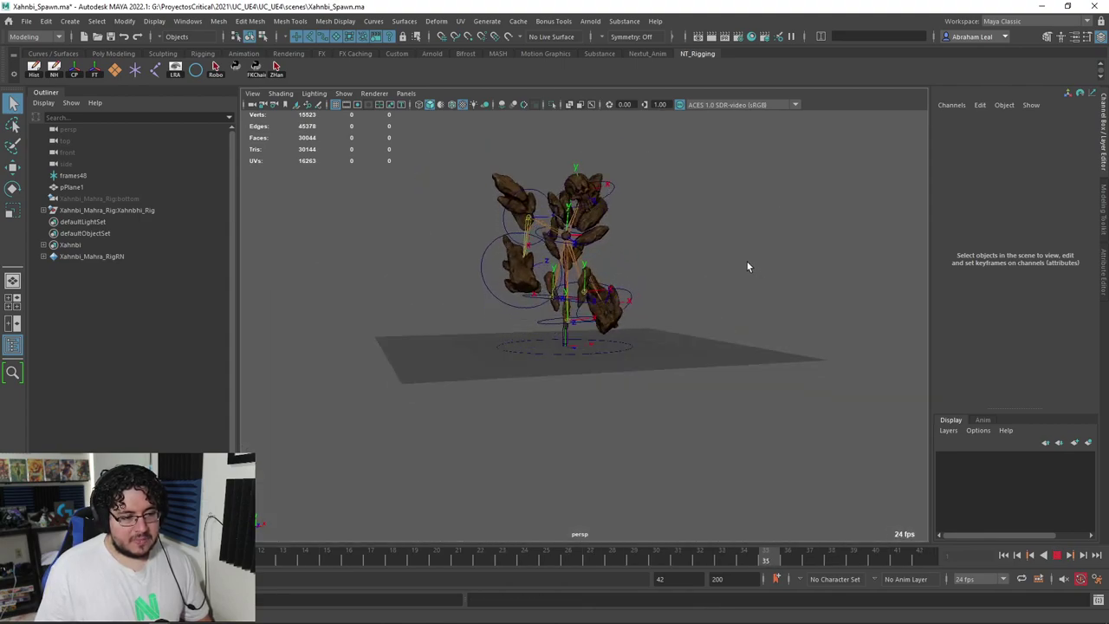